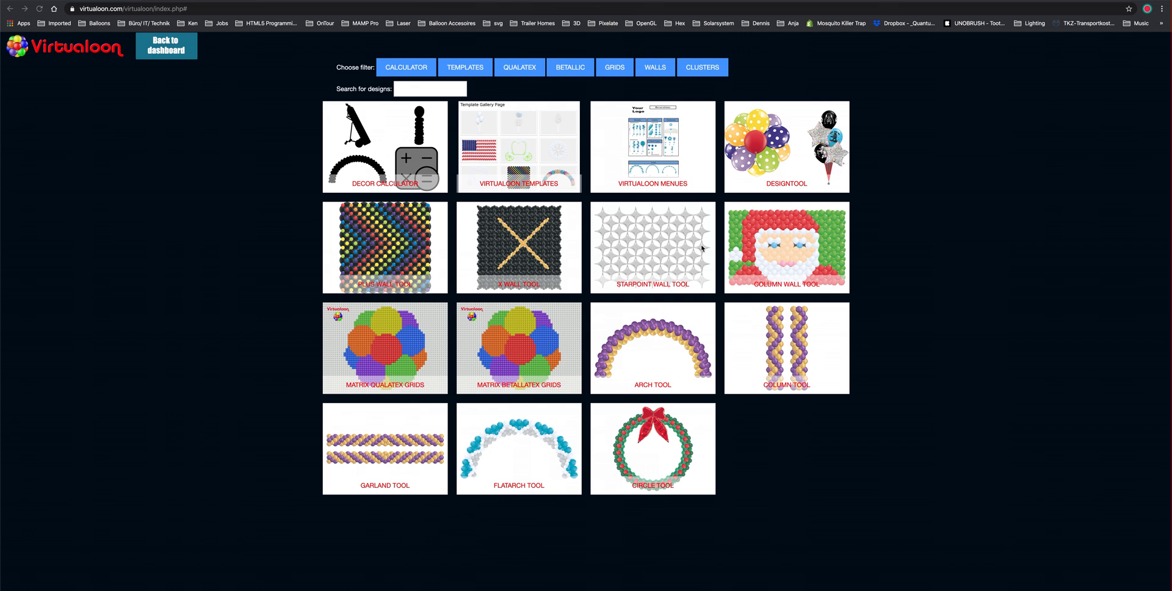
- Open the Decor Calculator and calculate a US Standard garland with a length of 4 feet and 9 inch balloons
{"action": "left_click", "coordinate": [383, 154]}
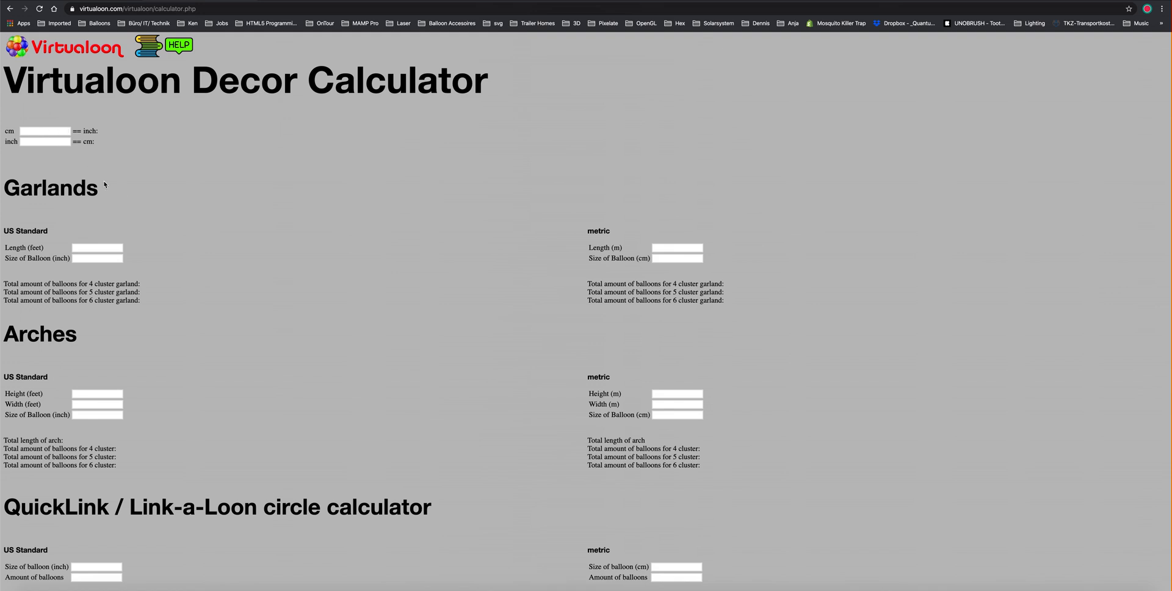
{"action": "scroll", "coordinate": [104, 181], "scroll_direction": "down", "scroll_amount": 2}
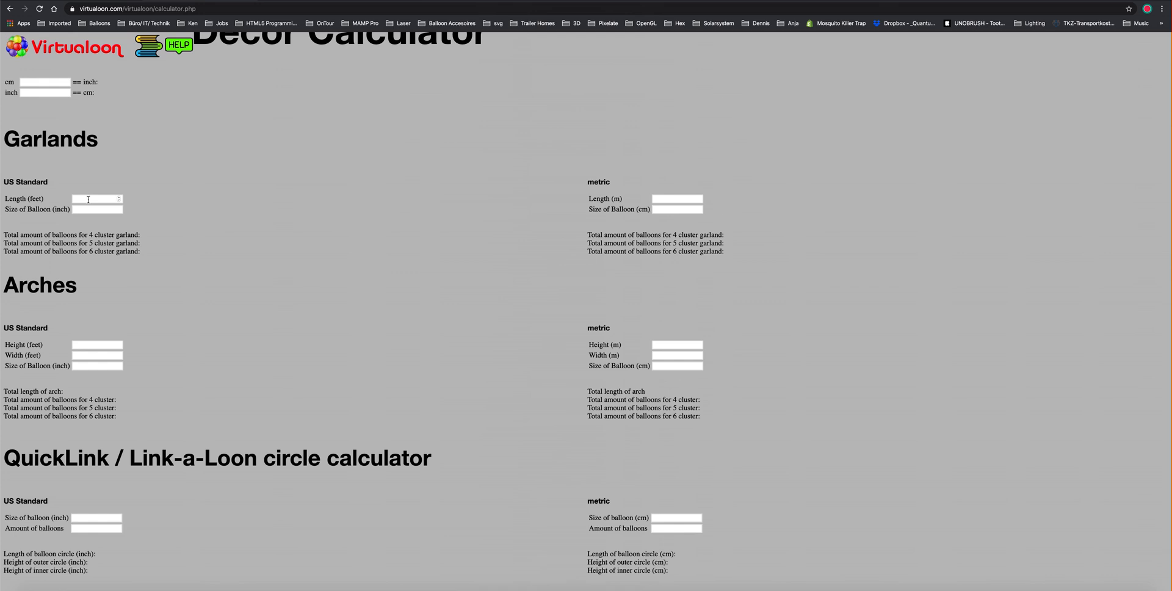
{"action": "left_click", "coordinate": [88, 200]}
{"action": "type", "text": "4"}
{"action": "left_click", "coordinate": [109, 210]}
{"action": "type", "text": "9"}
- Set the Round 5 inch quantity to 10 in the Qualatex-based part of the Helium project calculator
{"action": "scroll", "coordinate": [374, 281], "scroll_direction": "down", "scroll_amount": 2}
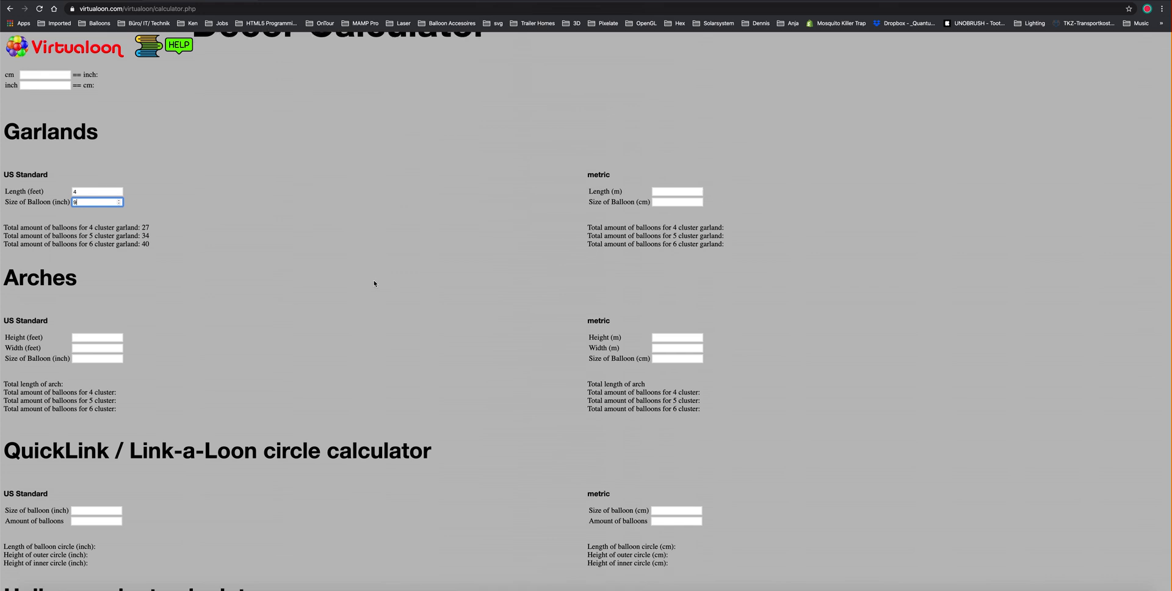
{"action": "scroll", "coordinate": [235, 449], "scroll_direction": "down", "scroll_amount": 2}
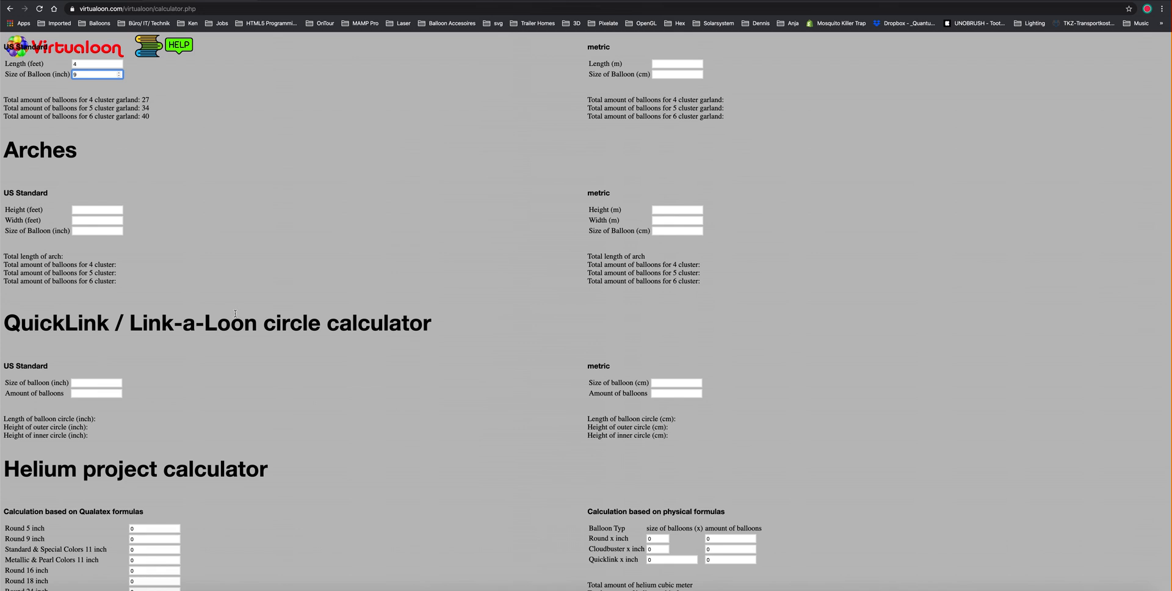
{"action": "scroll", "coordinate": [225, 370], "scroll_direction": "down", "scroll_amount": 5}
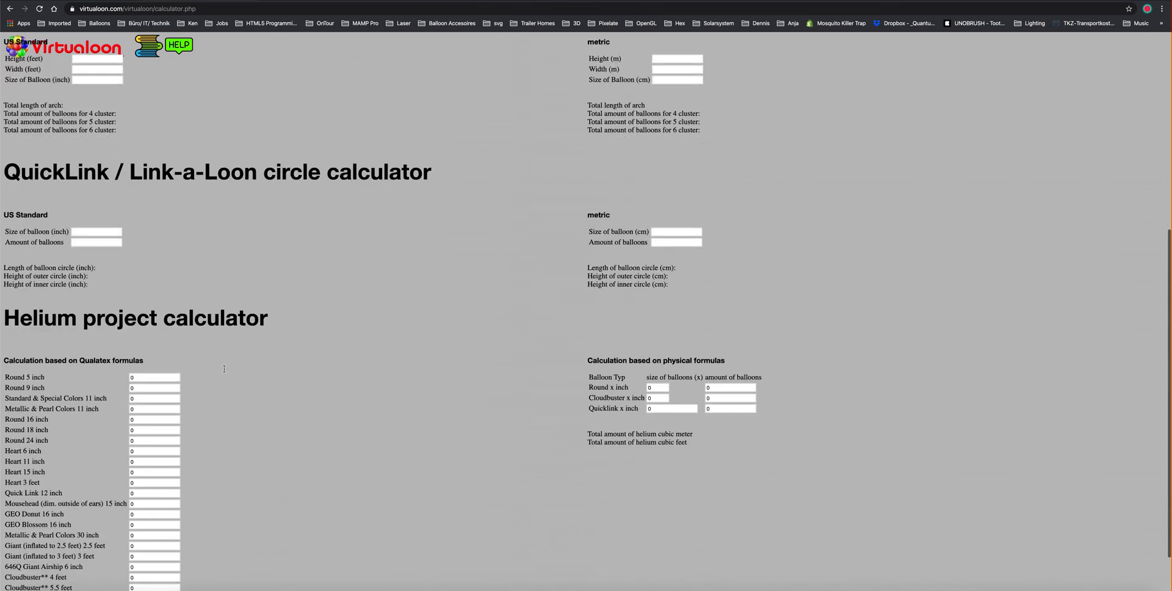
{"action": "scroll", "coordinate": [224, 372], "scroll_direction": "down", "scroll_amount": 1}
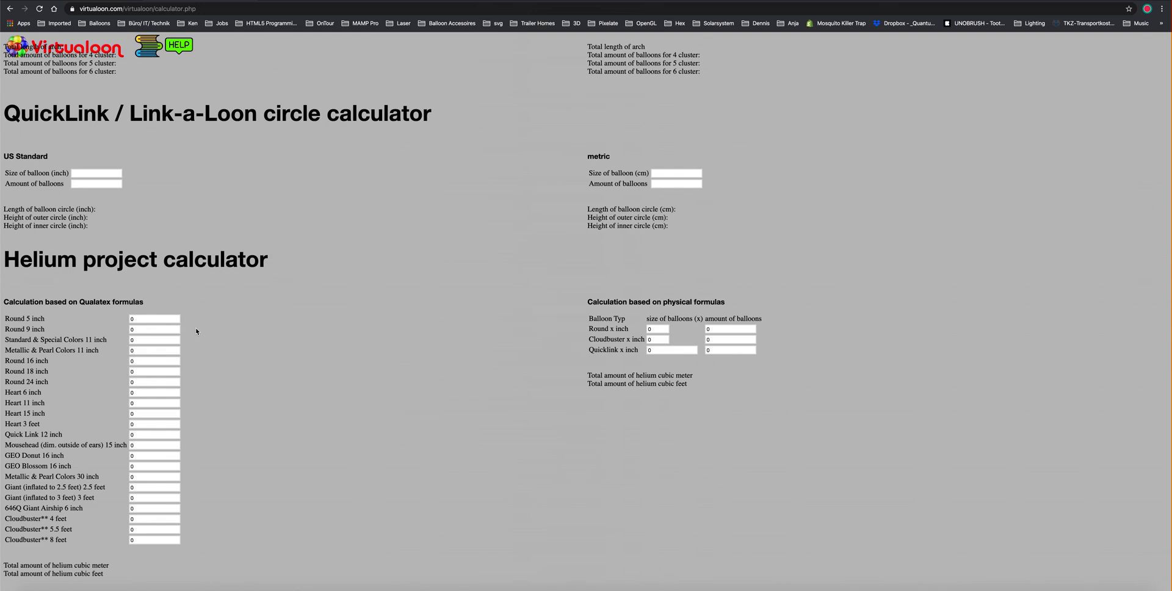
{"action": "left_click", "coordinate": [139, 317]}
{"action": "key", "text": "BackSpace"}
{"action": "type", "text": "10"}
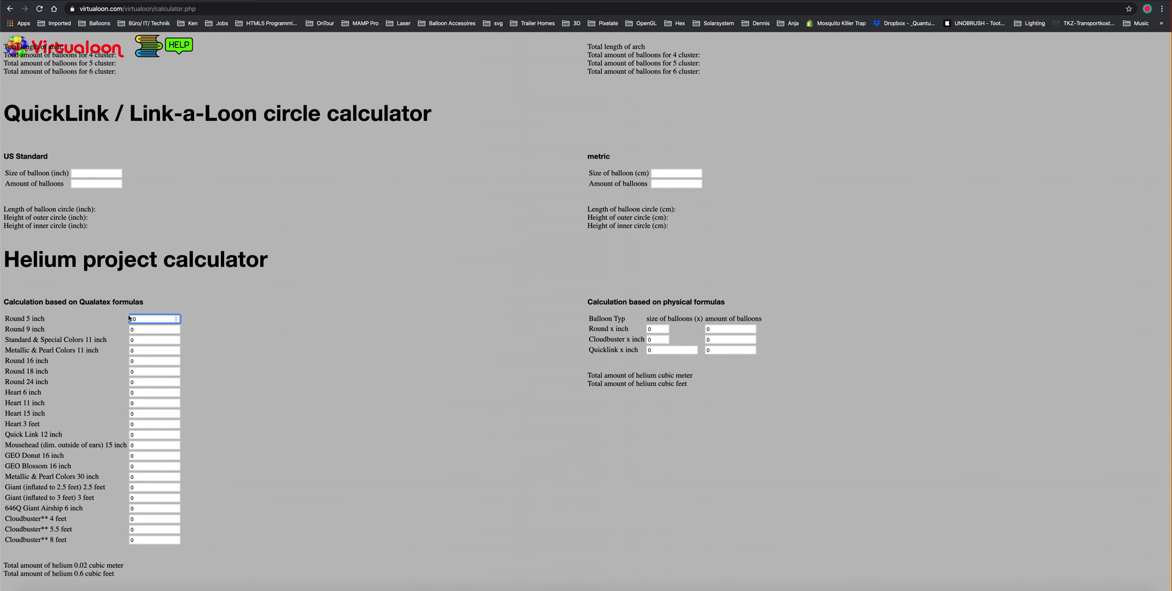
- Leave the calculator and browse pages 2, 4, 3 and 8 of the Virtualoon Templates gallery
{"action": "scroll", "coordinate": [171, 326], "scroll_direction": "up", "scroll_amount": 3}
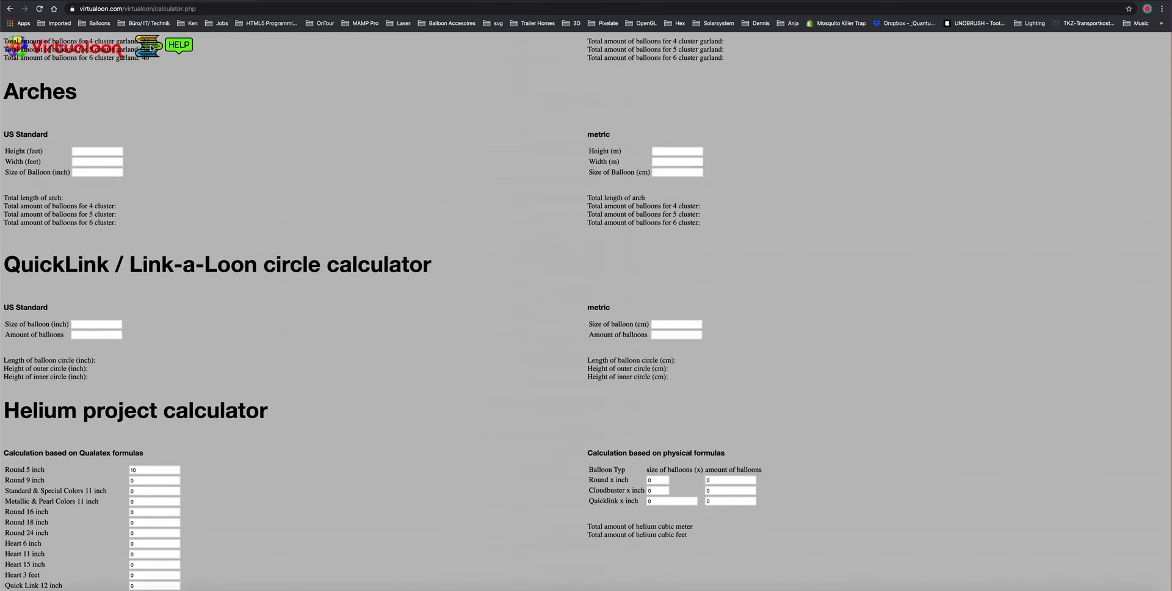
{"action": "left_click", "coordinate": [152, 48]}
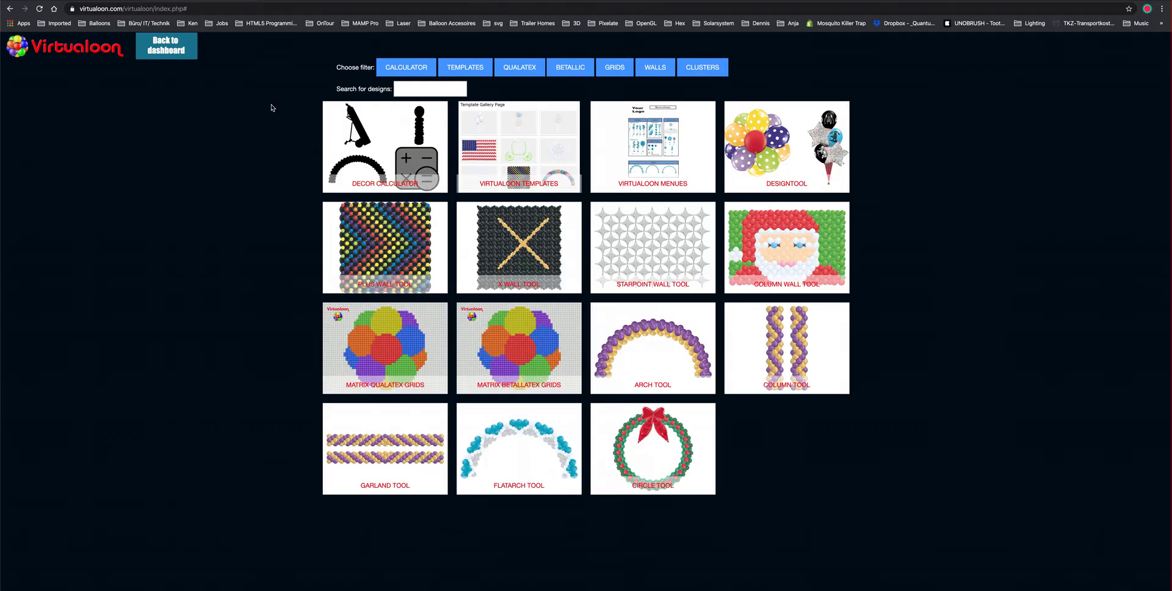
{"action": "left_click", "coordinate": [521, 161]}
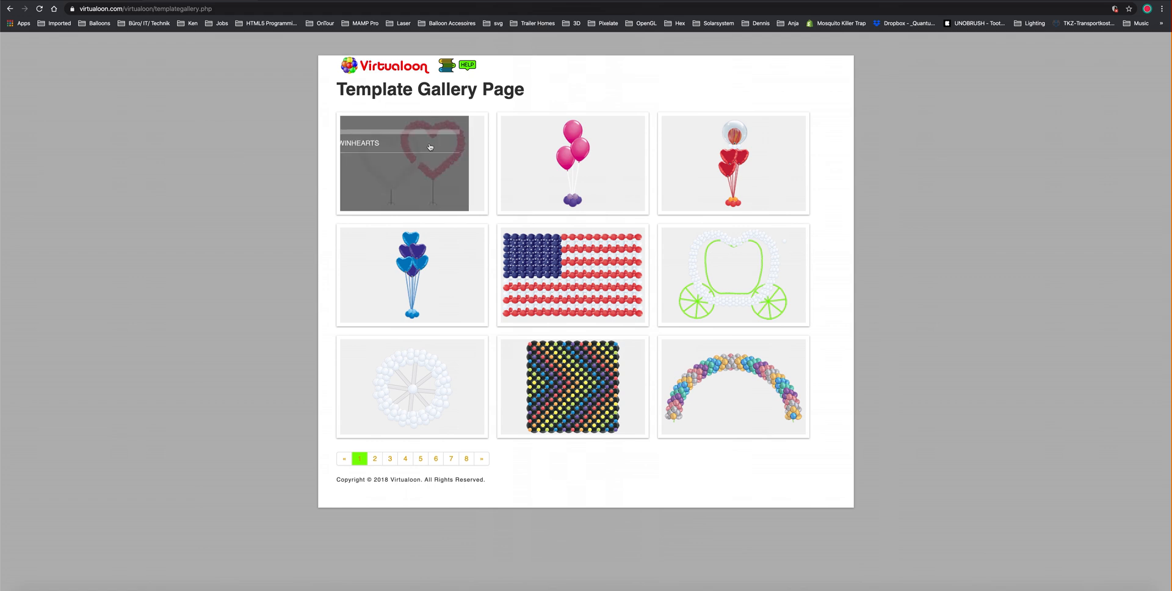
{"action": "left_click", "coordinate": [373, 462]}
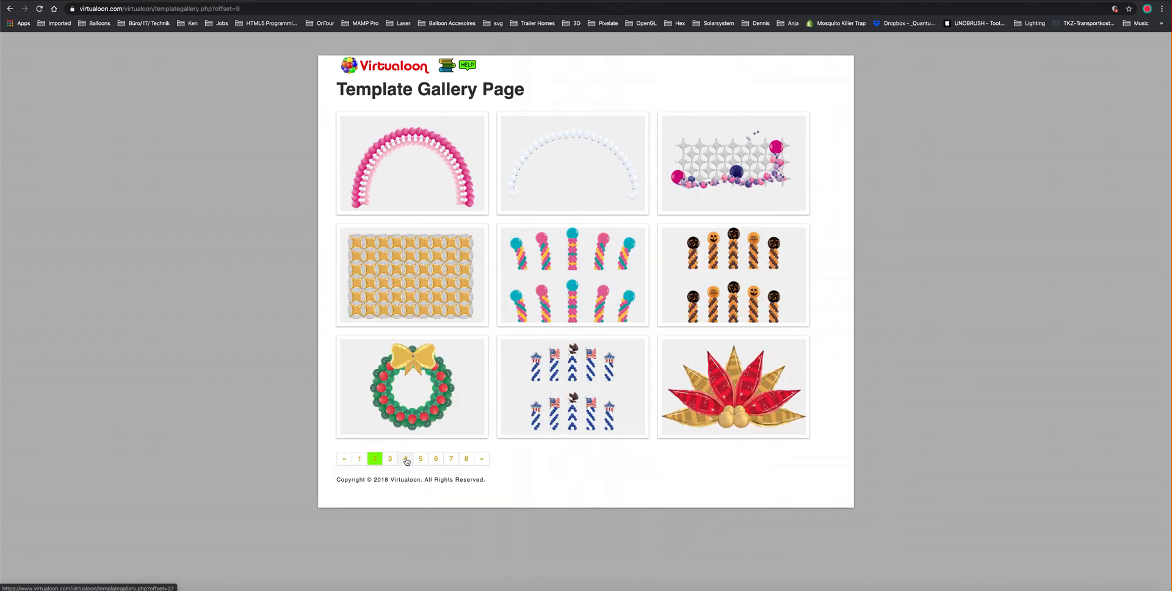
{"action": "left_click", "coordinate": [406, 461]}
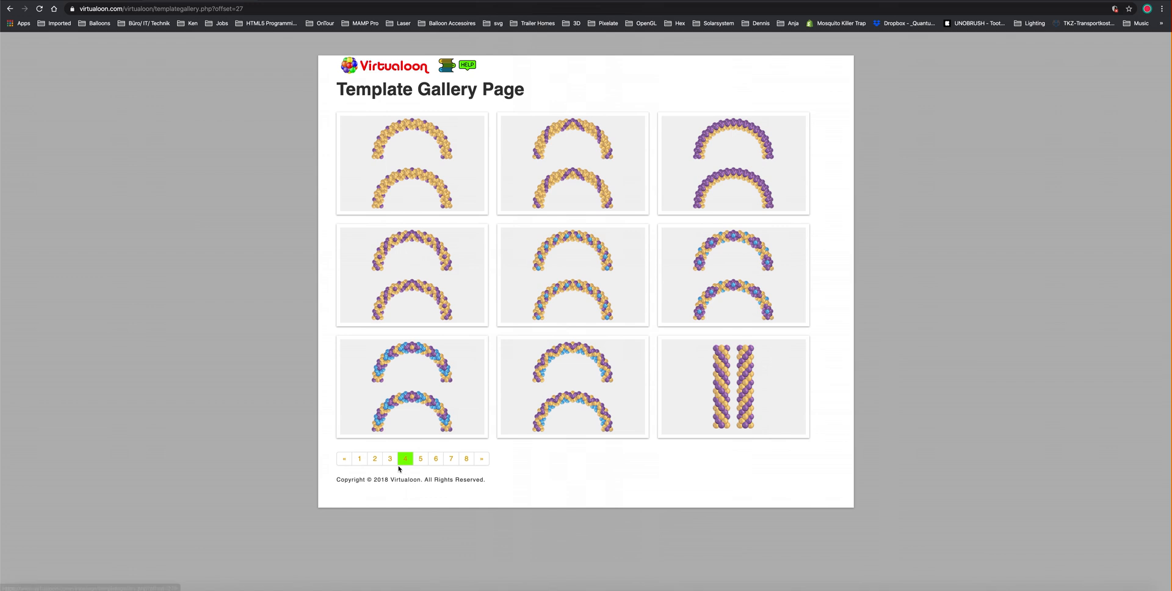
{"action": "left_click", "coordinate": [391, 461]}
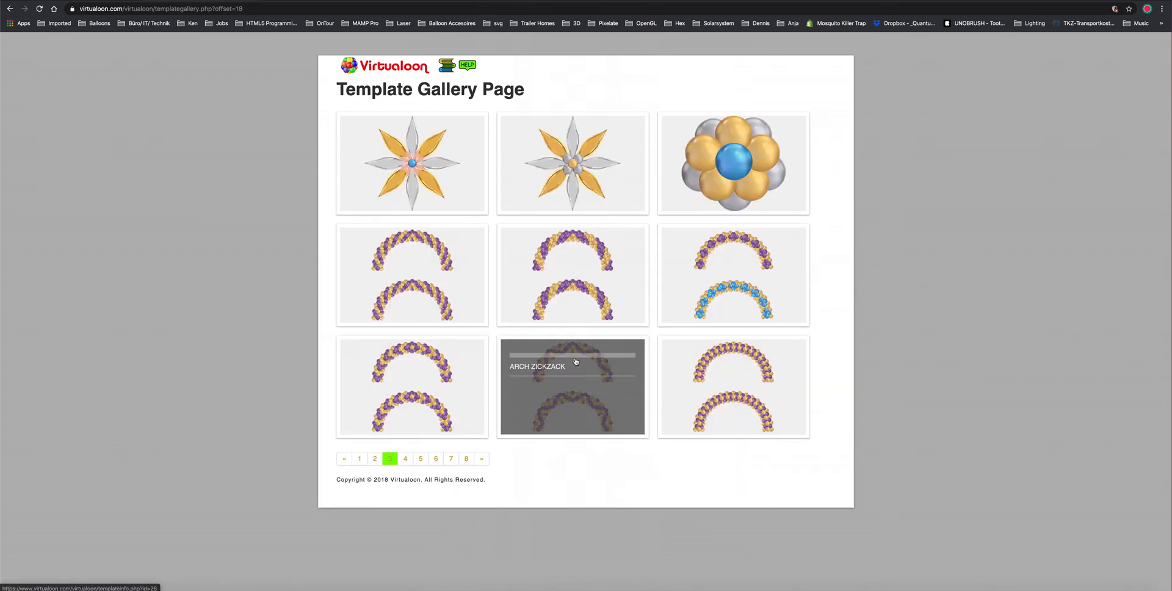
{"action": "left_click", "coordinate": [465, 459]}
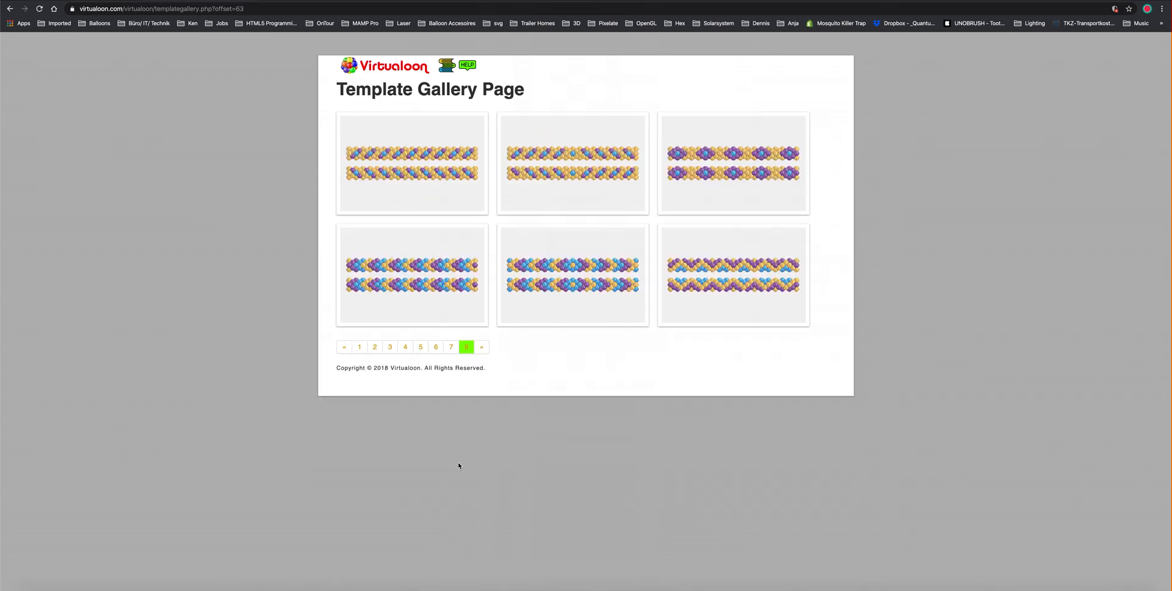
- View the details of the pink 3 balloon bouquet template on gallery page 1 and return to the gallery
{"action": "left_click", "coordinate": [359, 347]}
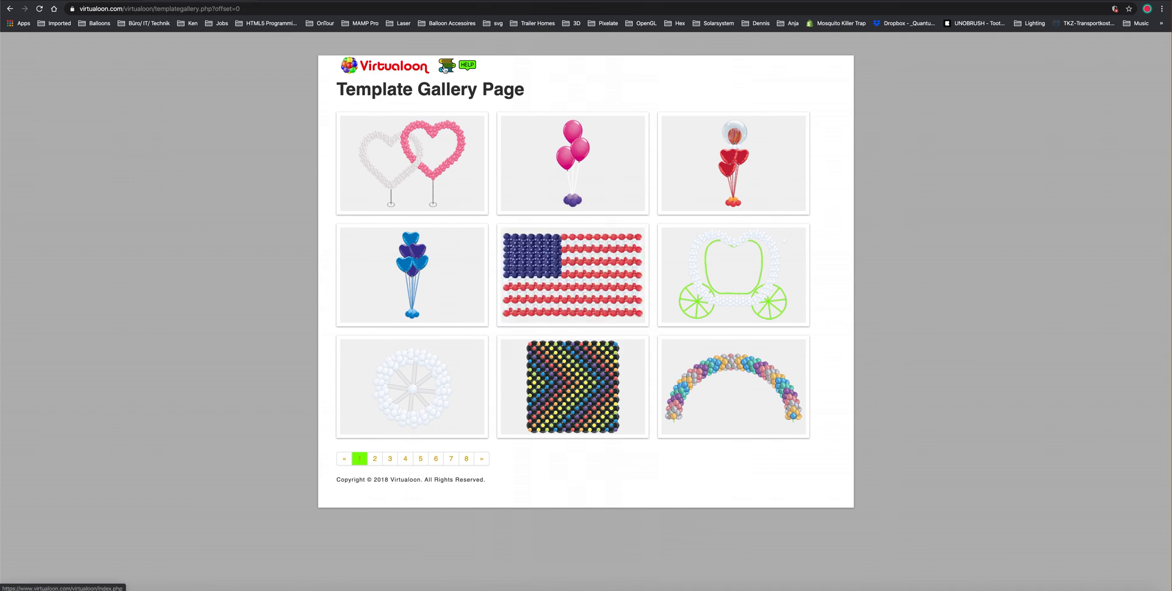
{"action": "left_click", "coordinate": [590, 162]}
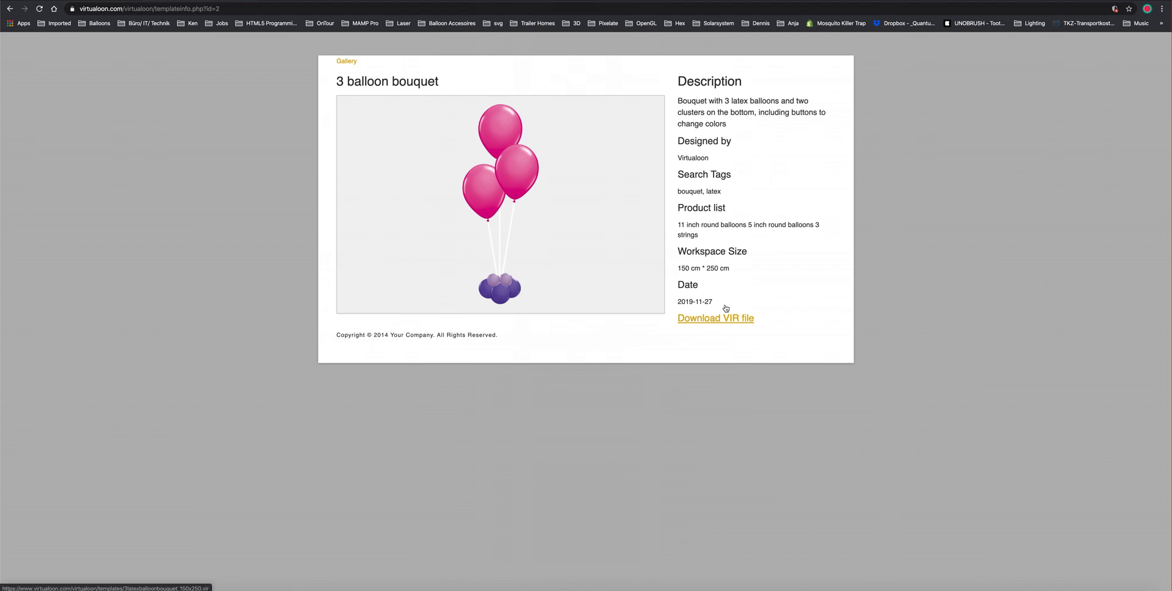
{"action": "left_click", "coordinate": [346, 62]}
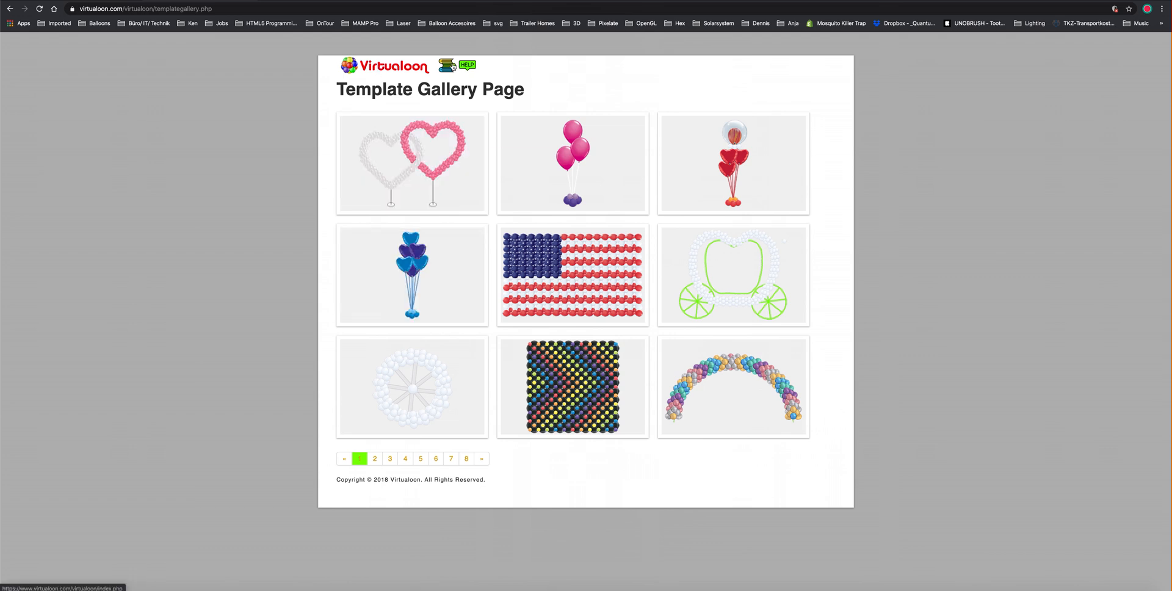
- Look at the sample menus in the Virtualoon Menues gallery and return to the tool overview
{"action": "left_click", "coordinate": [450, 70]}
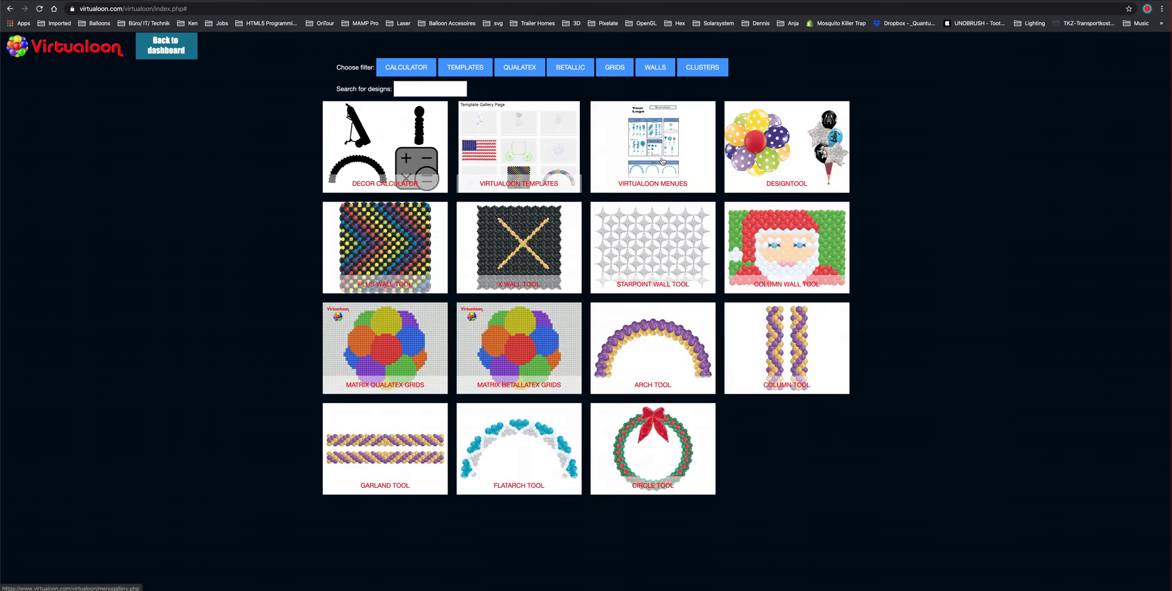
{"action": "left_click", "coordinate": [662, 160]}
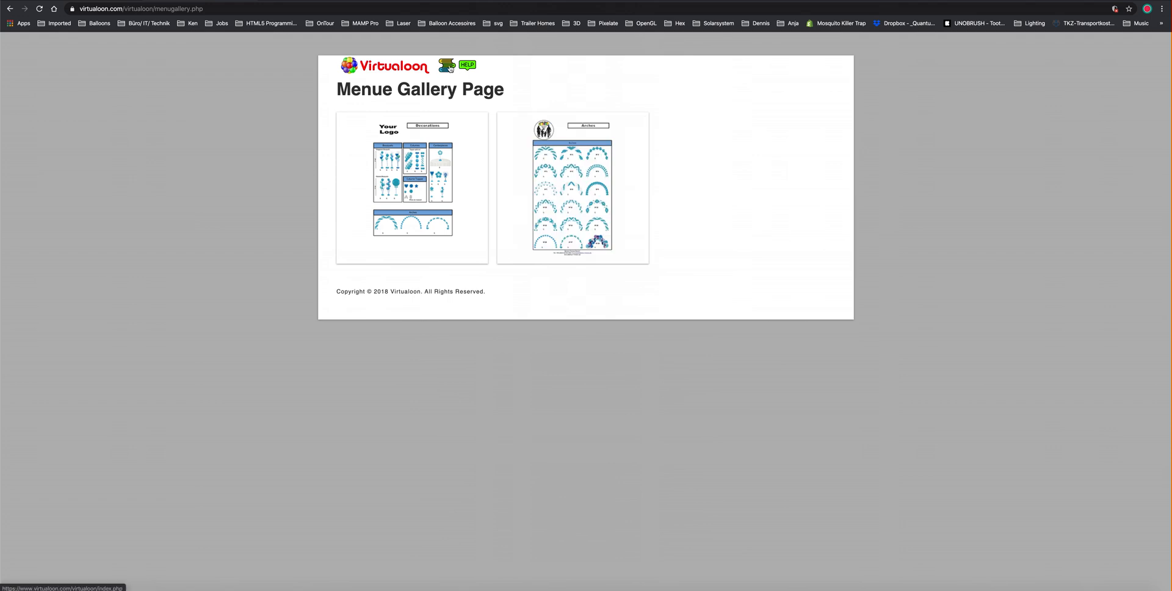
{"action": "left_click", "coordinate": [450, 67]}
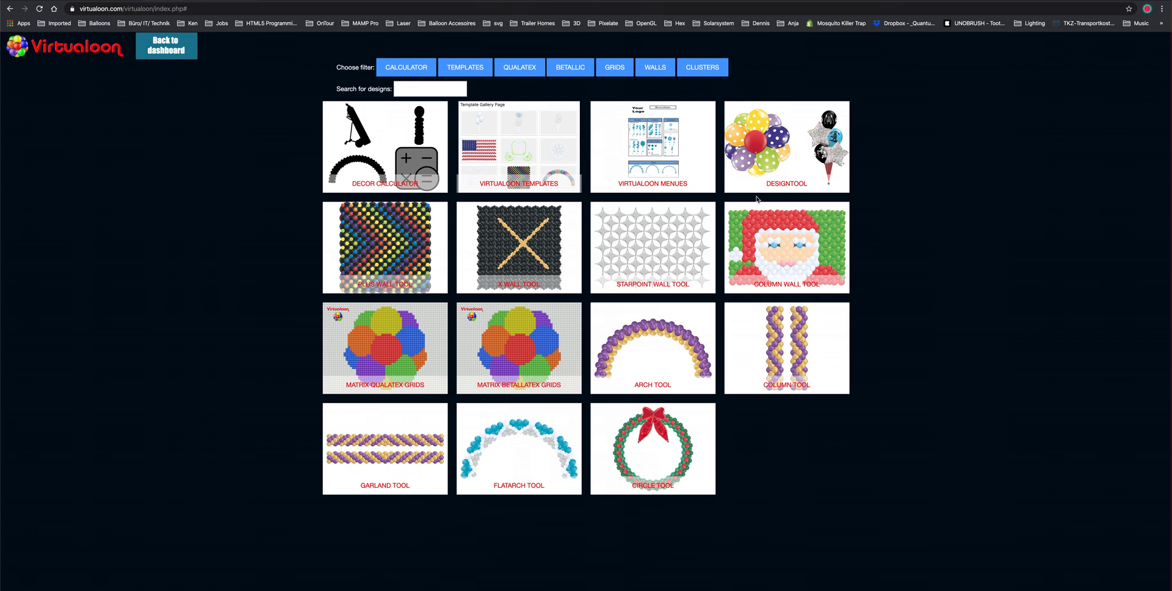
- Open the Designtool and load the Strings category from its product catalogue
{"action": "left_click", "coordinate": [782, 151]}
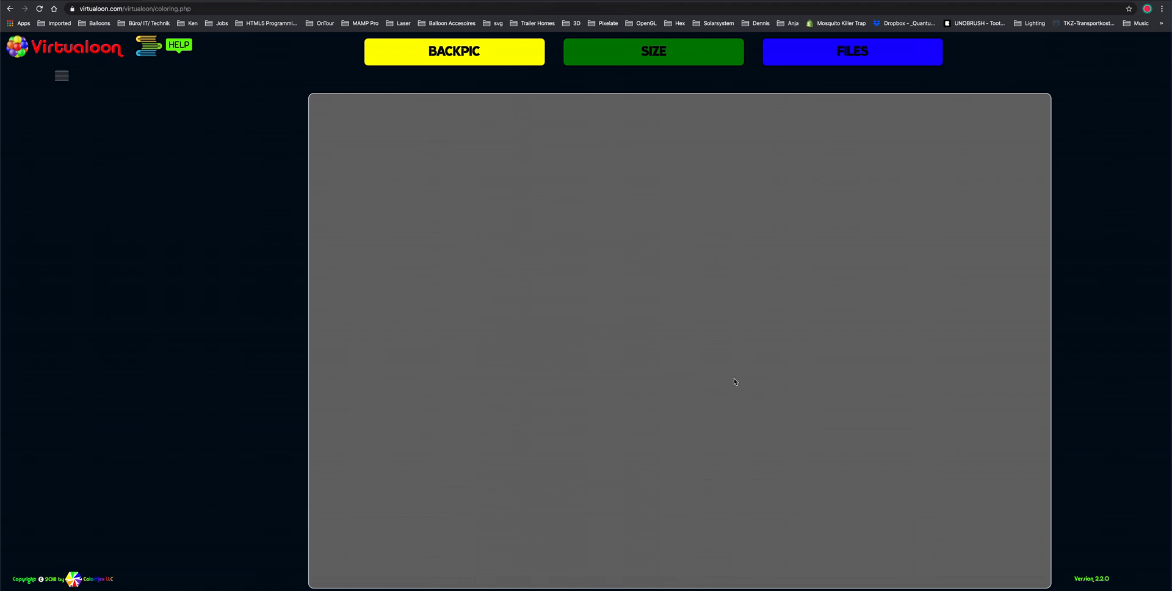
{"action": "left_click", "coordinate": [63, 78]}
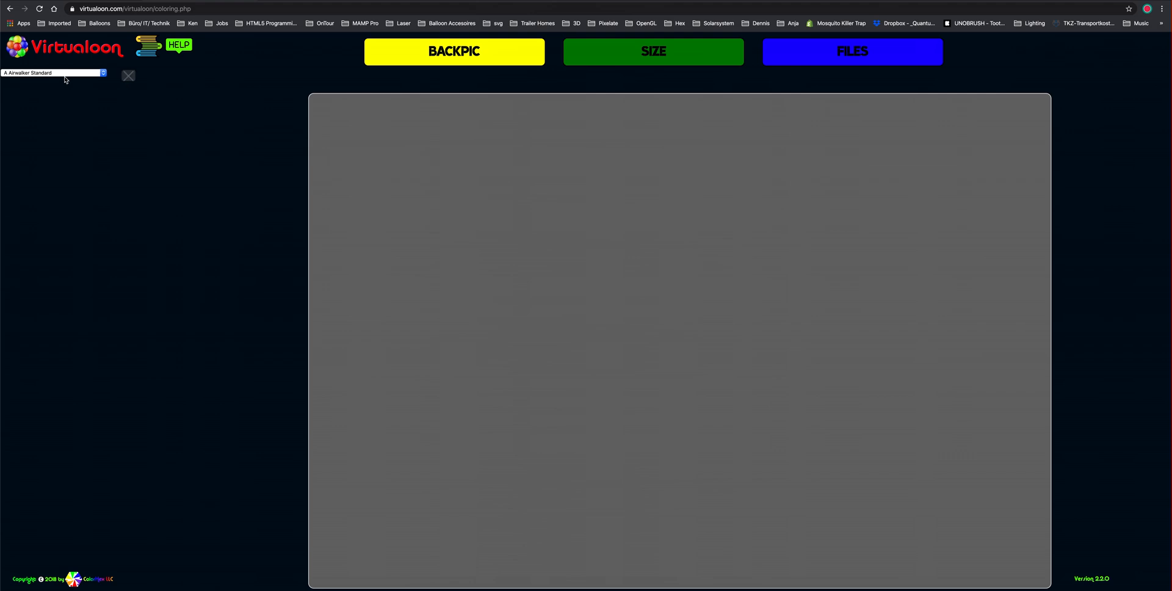
{"action": "left_click", "coordinate": [105, 73]}
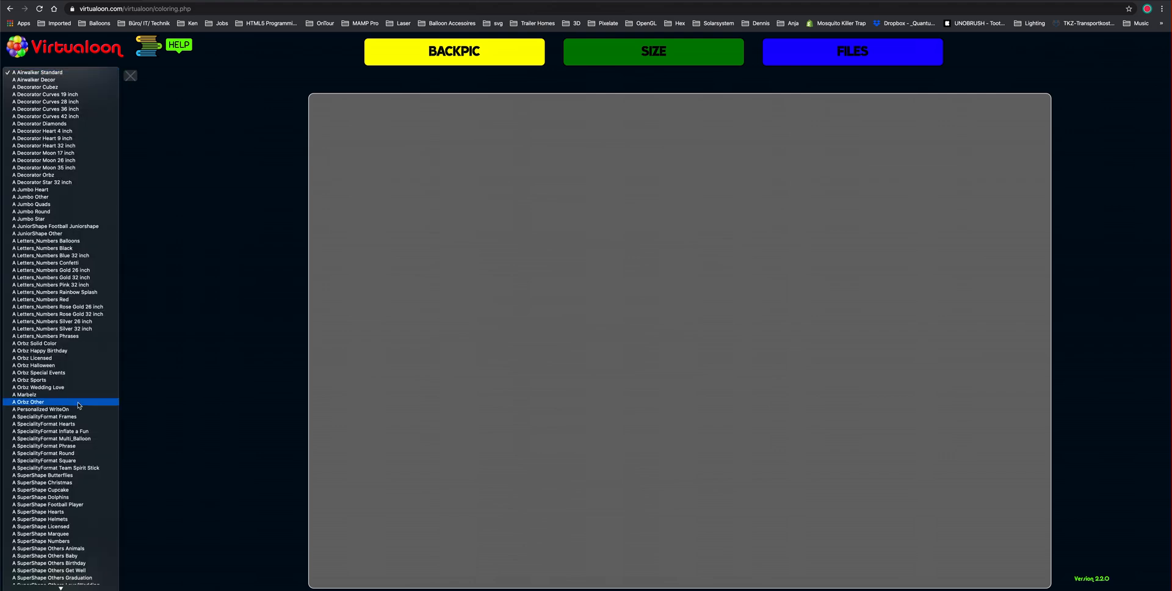
{"action": "scroll", "coordinate": [78, 402], "scroll_direction": "down", "scroll_amount": 20}
{"action": "scroll", "coordinate": [78, 402], "scroll_direction": "down", "scroll_amount": 10}
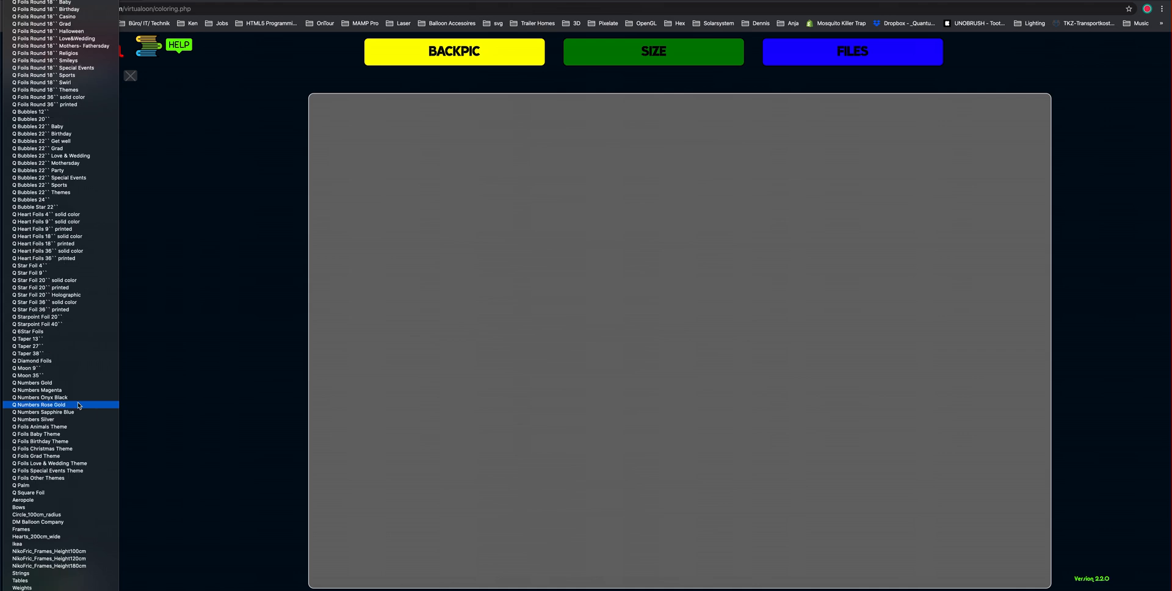
{"action": "left_click", "coordinate": [74, 575]}
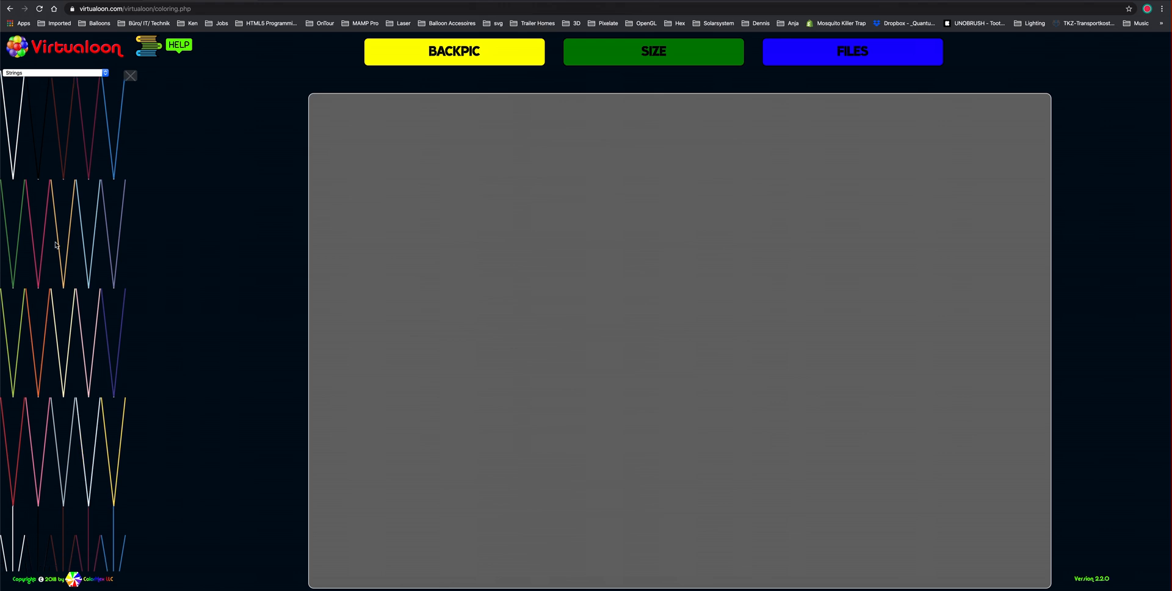
- Add the straight burgundy string to the workspace and place it near the centre
{"action": "scroll", "coordinate": [55, 245], "scroll_direction": "down", "scroll_amount": 10}
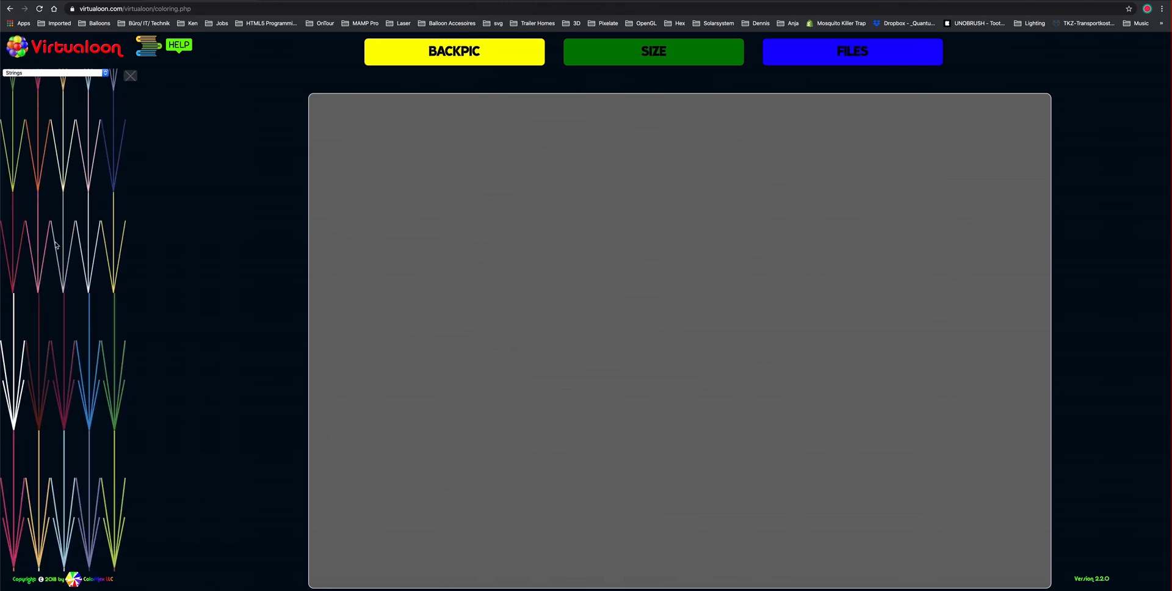
{"action": "scroll", "coordinate": [55, 245], "scroll_direction": "down", "scroll_amount": 10}
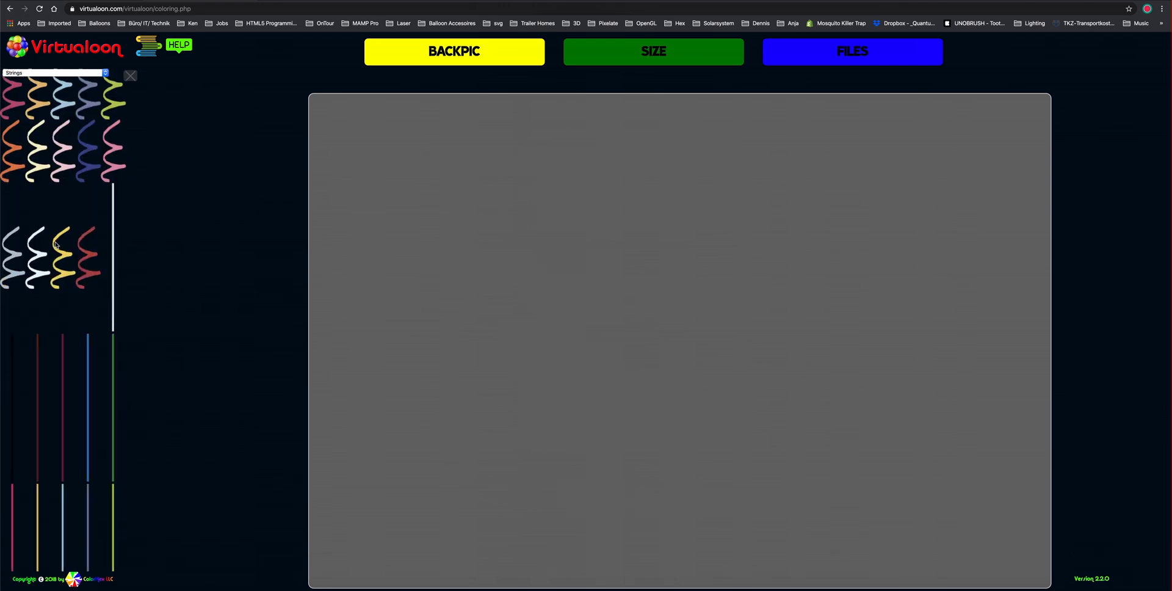
{"action": "scroll", "coordinate": [56, 245], "scroll_direction": "down", "scroll_amount": 3}
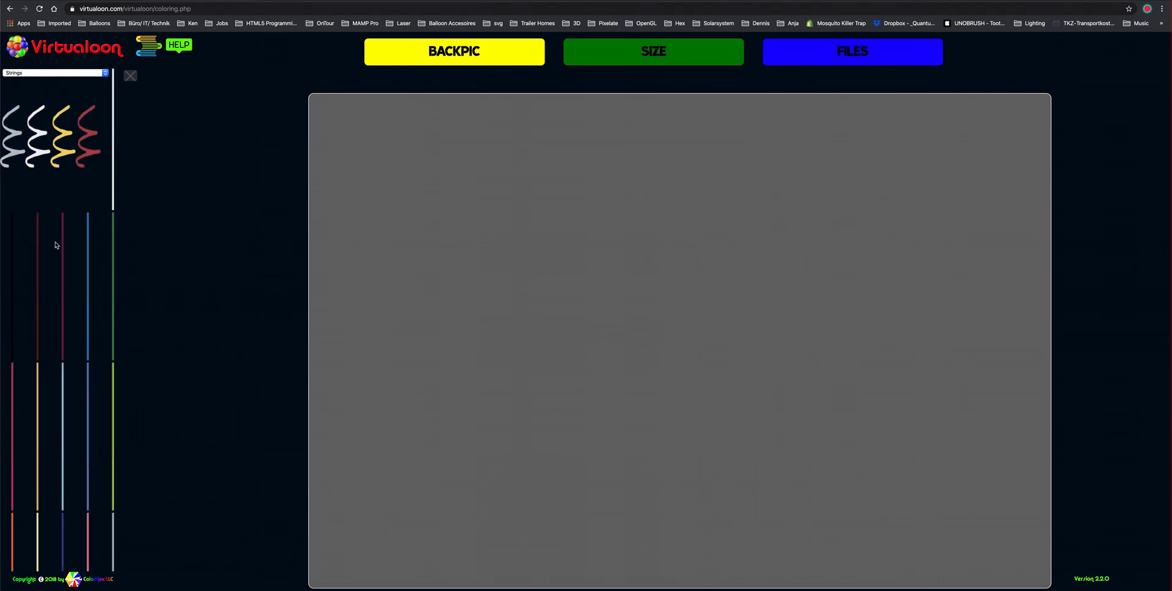
{"action": "left_click", "coordinate": [67, 270]}
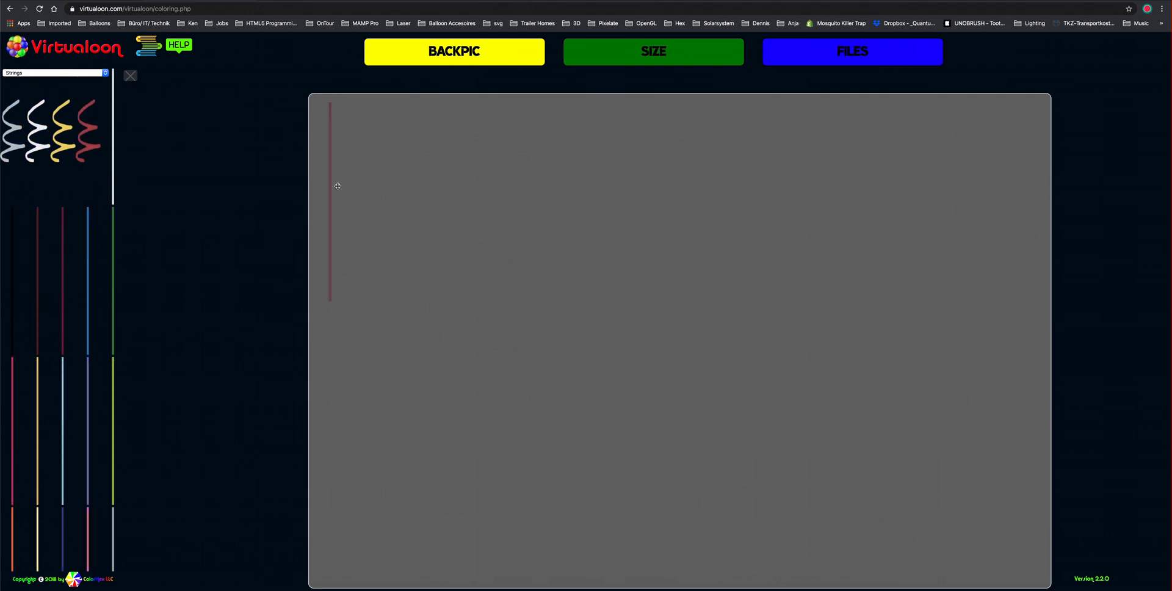
{"action": "left_click_drag", "start_coordinate": [330, 202], "coordinate": [658, 369]}
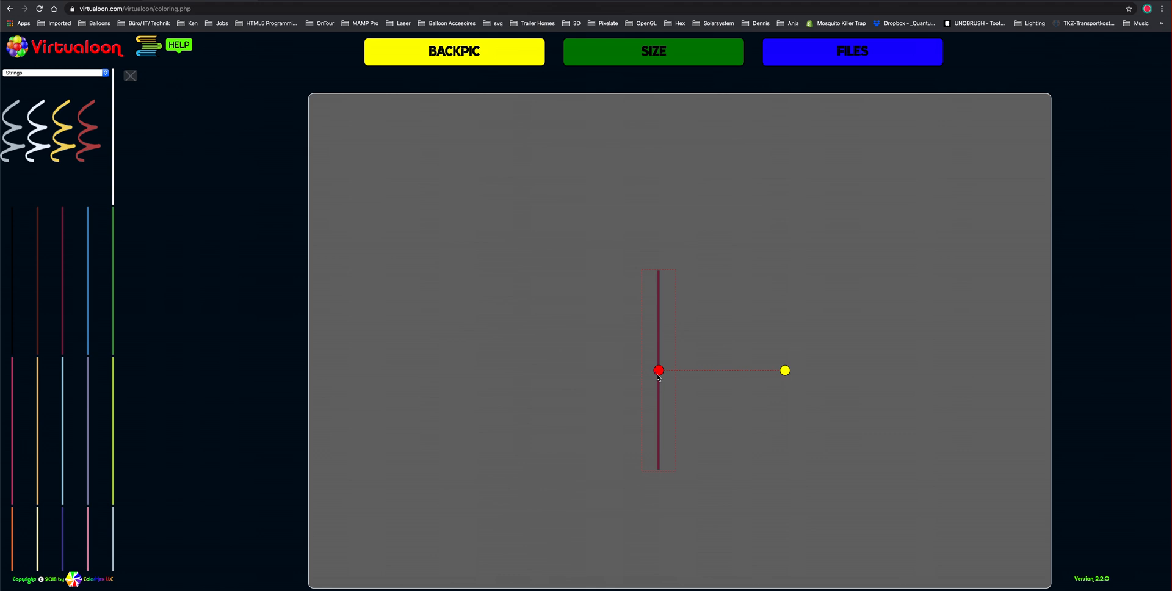
- Switch the product catalogue to the Q Heart Foils 36'' printed category
{"action": "left_click", "coordinate": [106, 73]}
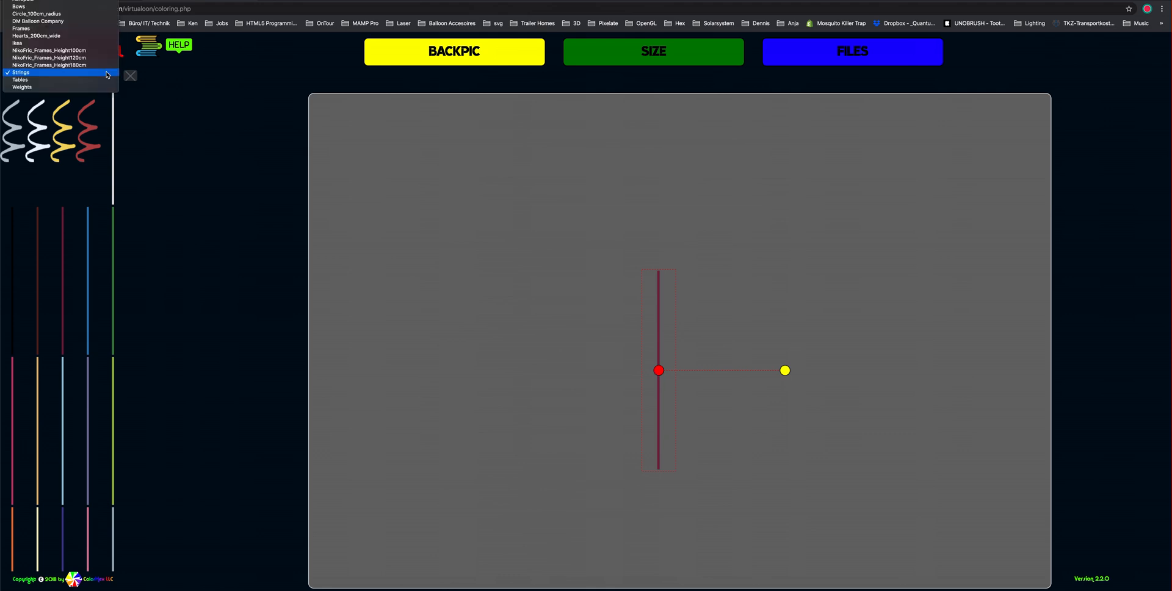
{"action": "scroll", "coordinate": [104, 74], "scroll_direction": "up", "scroll_amount": 15}
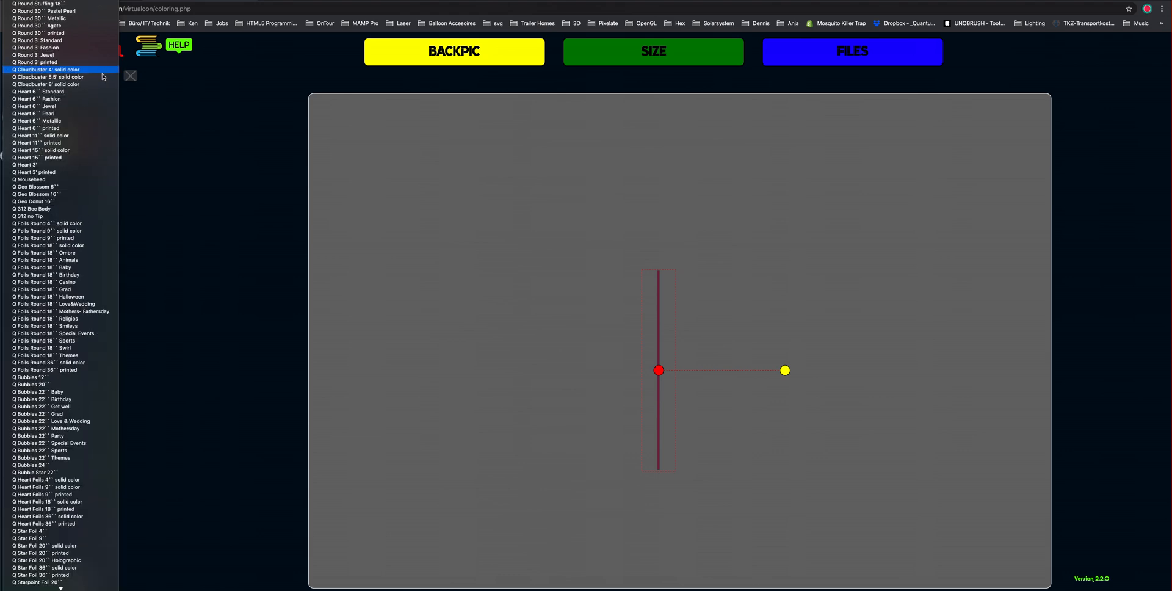
{"action": "scroll", "coordinate": [86, 126], "scroll_direction": "down", "scroll_amount": 1}
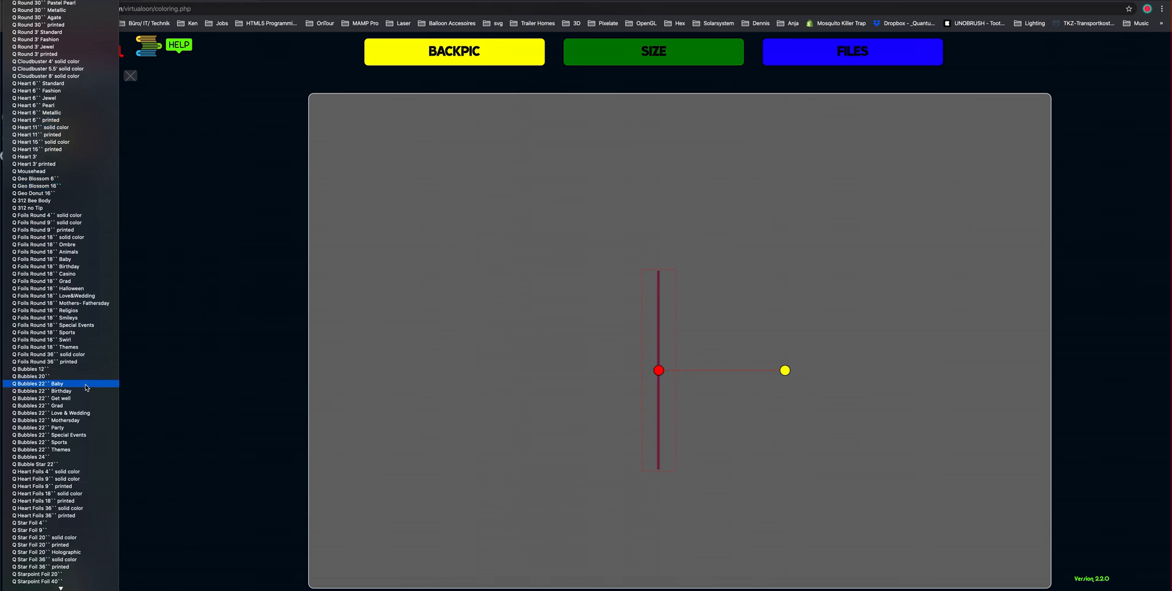
{"action": "scroll", "coordinate": [67, 471], "scroll_direction": "down", "scroll_amount": 3}
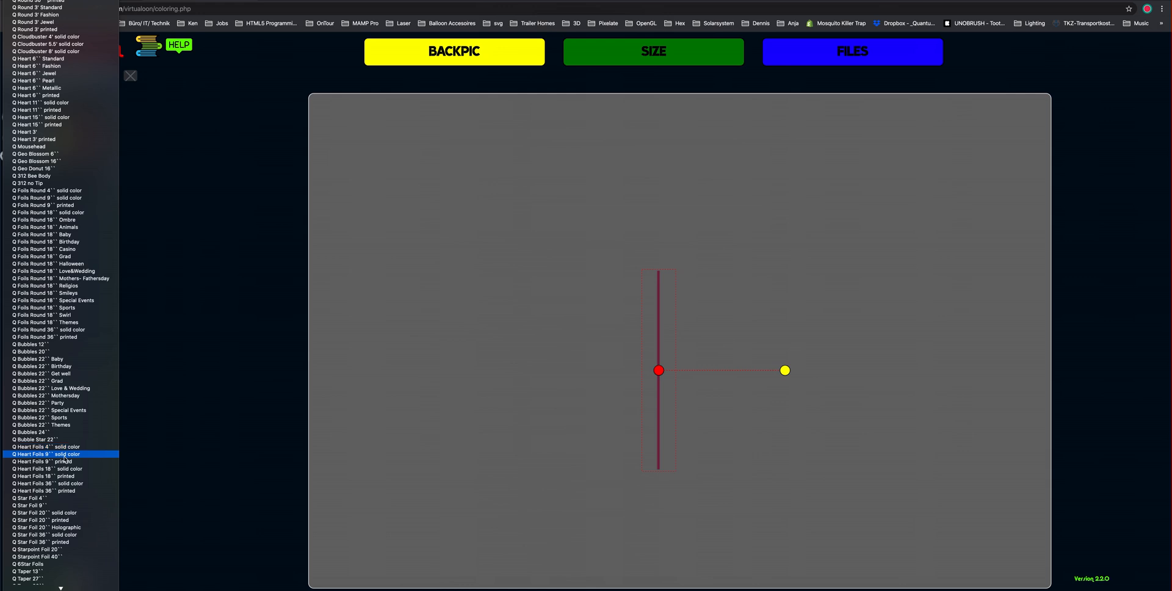
{"action": "left_click", "coordinate": [68, 491]}
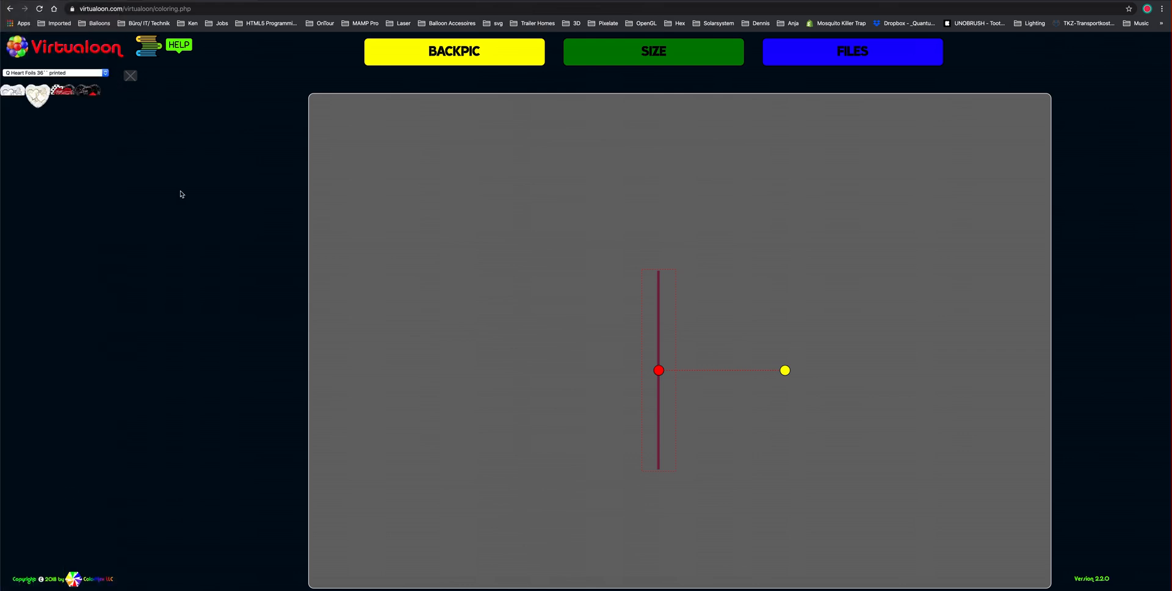
- Add the black, red and white Love You heart foil and place it over the upper end of the string
{"action": "left_click", "coordinate": [86, 95]}
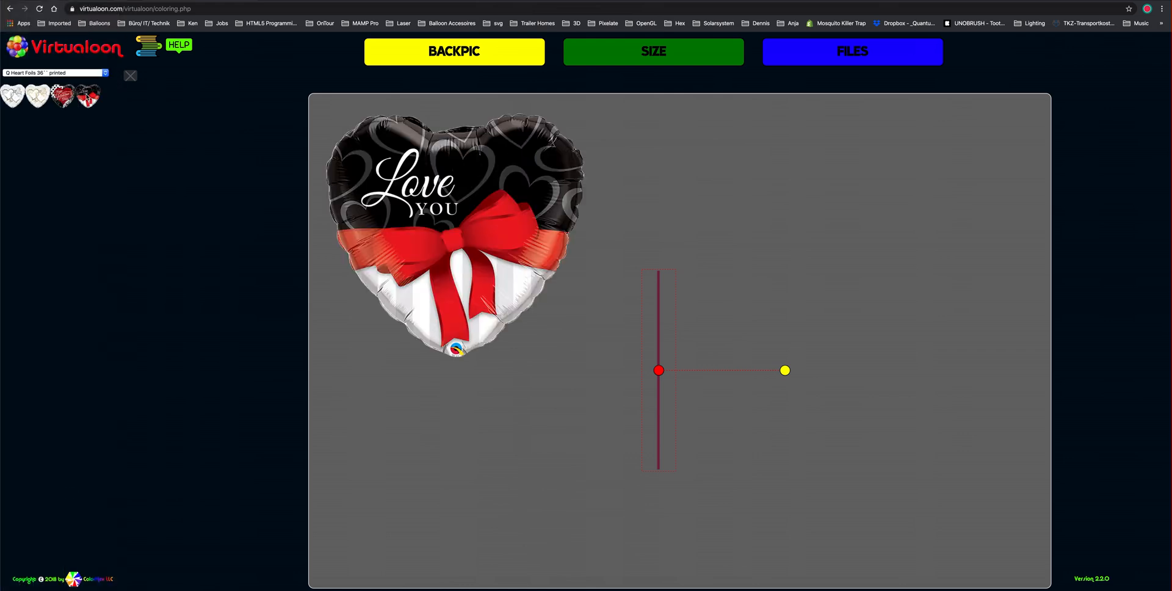
{"action": "left_click", "coordinate": [453, 233]}
{"action": "left_click_drag", "start_coordinate": [543, 226], "coordinate": [652, 207]}
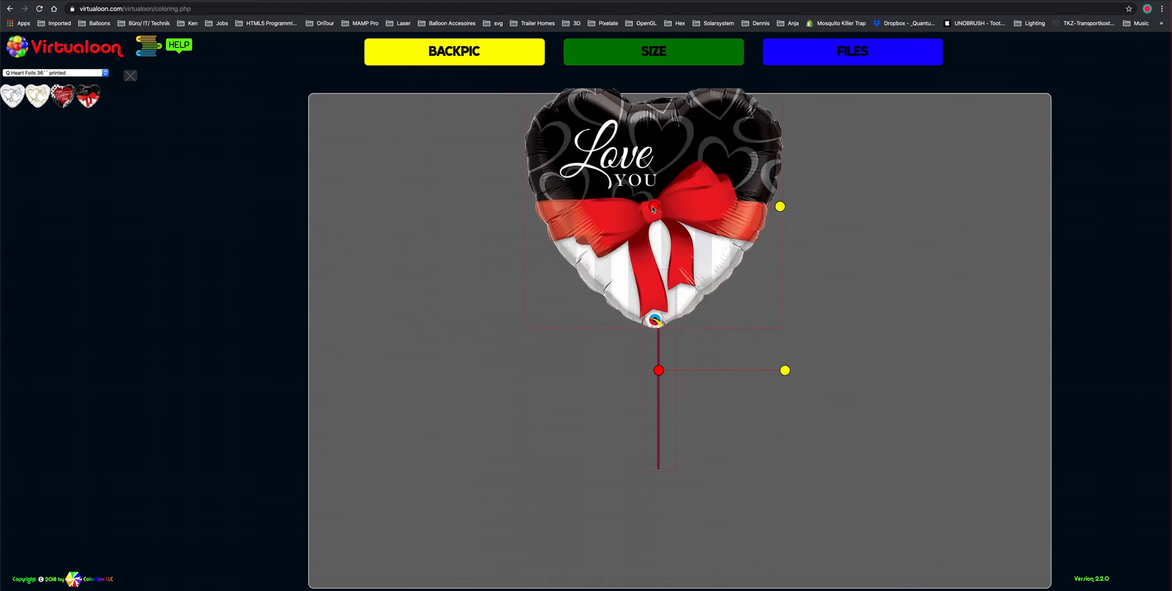
- Unlock the design size proportions and resize the design to a height of 400 cm
{"action": "left_click", "coordinate": [675, 59]}
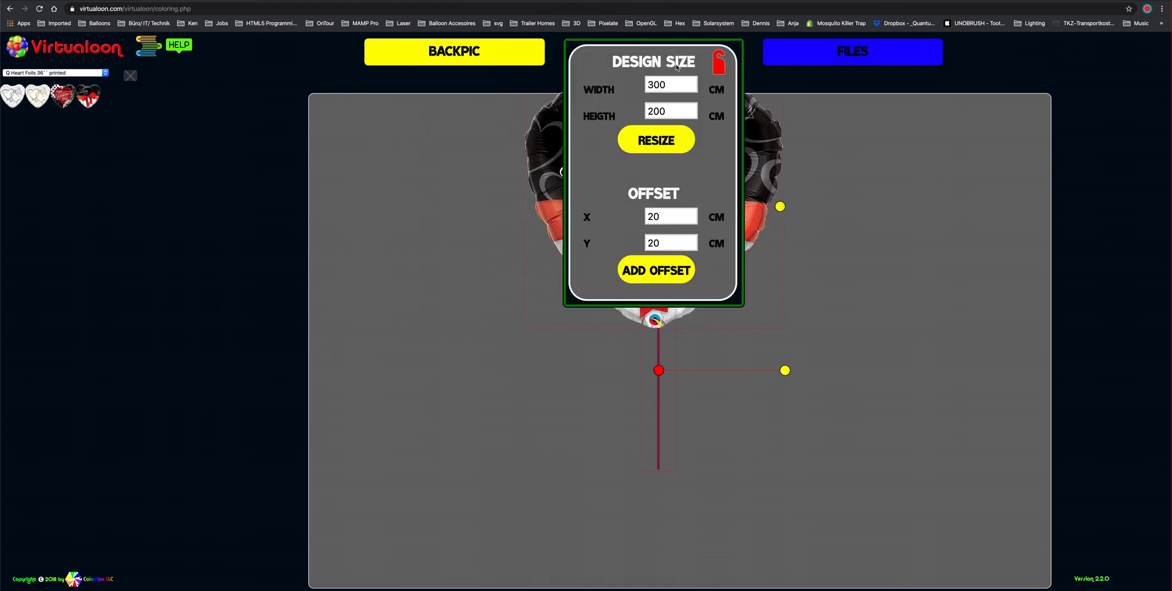
{"action": "left_click", "coordinate": [719, 66]}
{"action": "double_click", "coordinate": [673, 107]}
{"action": "type", "text": "400"}
{"action": "left_click", "coordinate": [646, 150]}
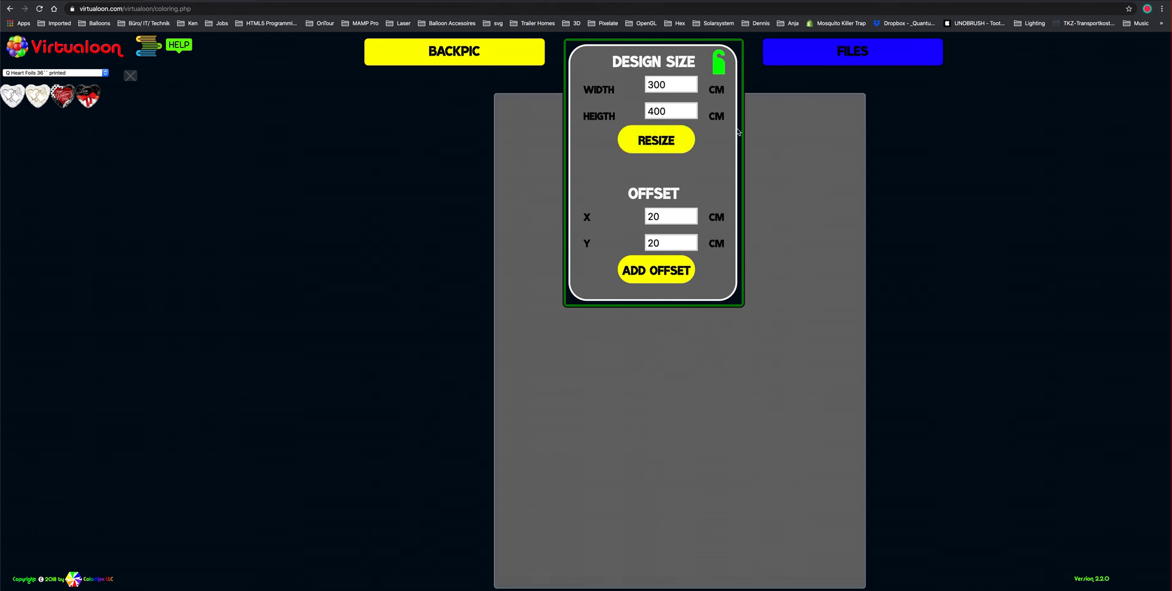
{"action": "left_click", "coordinate": [718, 69]}
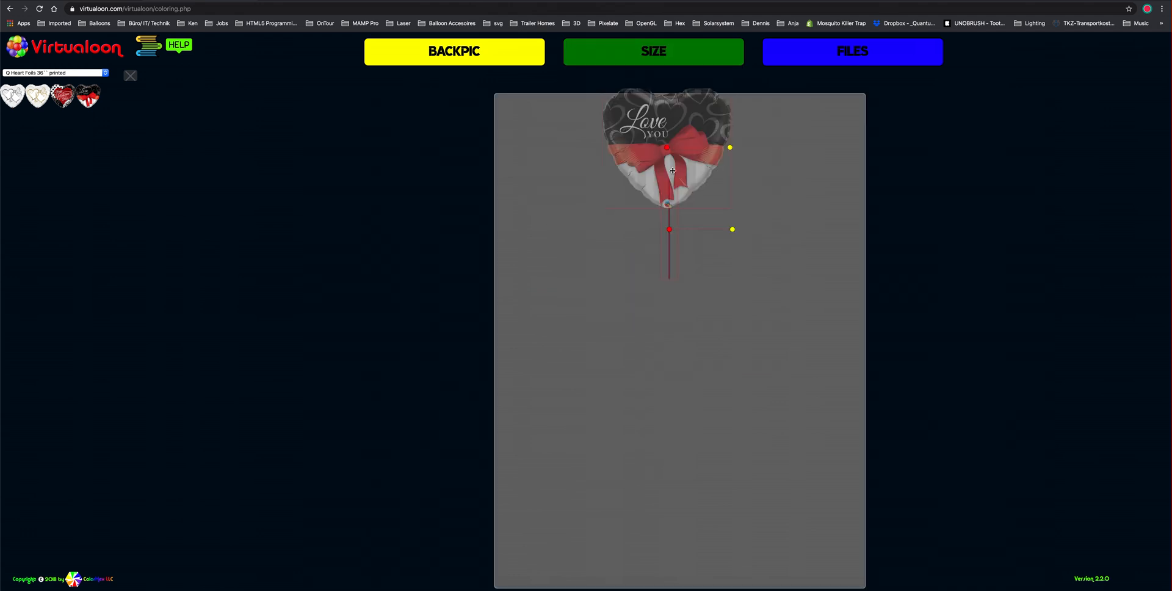
{"action": "left_click", "coordinate": [669, 230]}
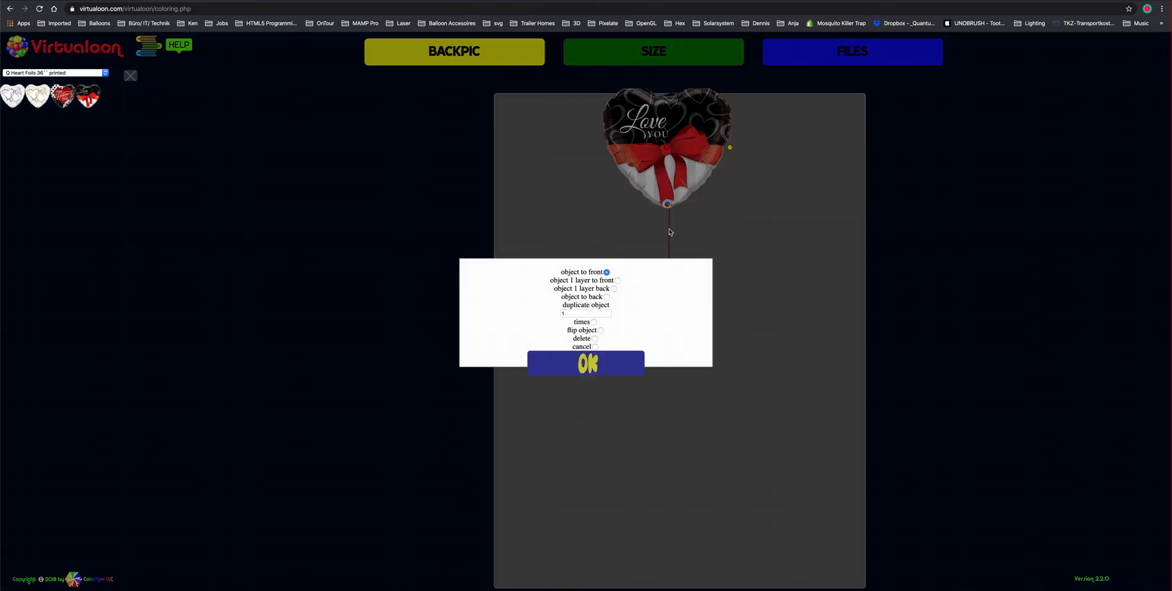
{"action": "left_click", "coordinate": [595, 347]}
{"action": "left_click", "coordinate": [591, 364]}
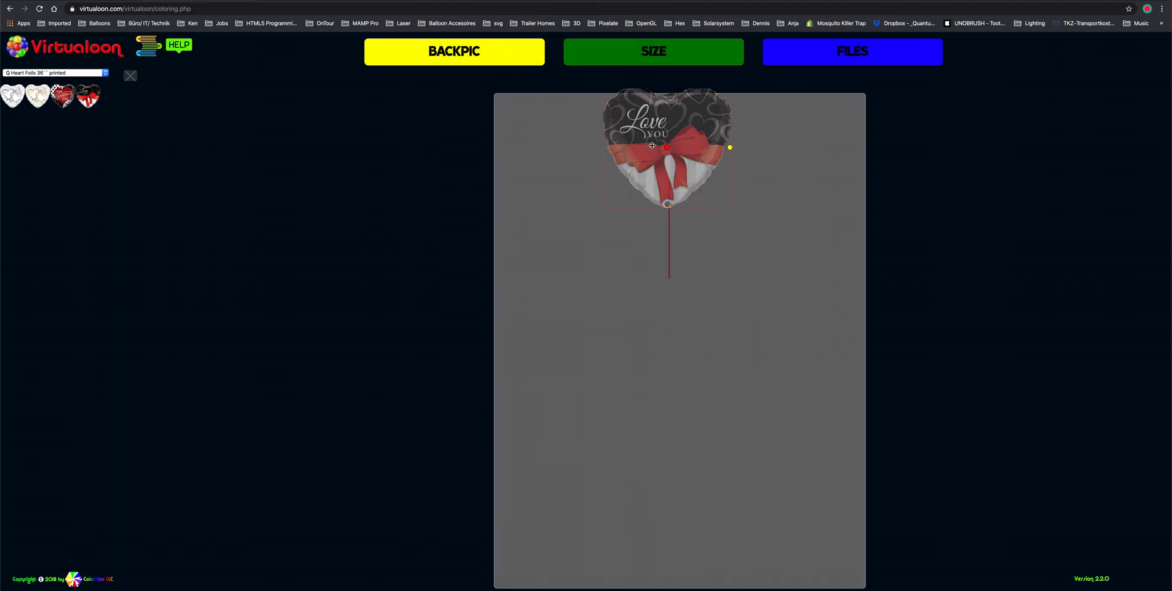
- Move the string down below the middle of the workspace and centre the heart foil on its upper end
{"action": "left_click_drag", "start_coordinate": [668, 148], "coordinate": [606, 232]}
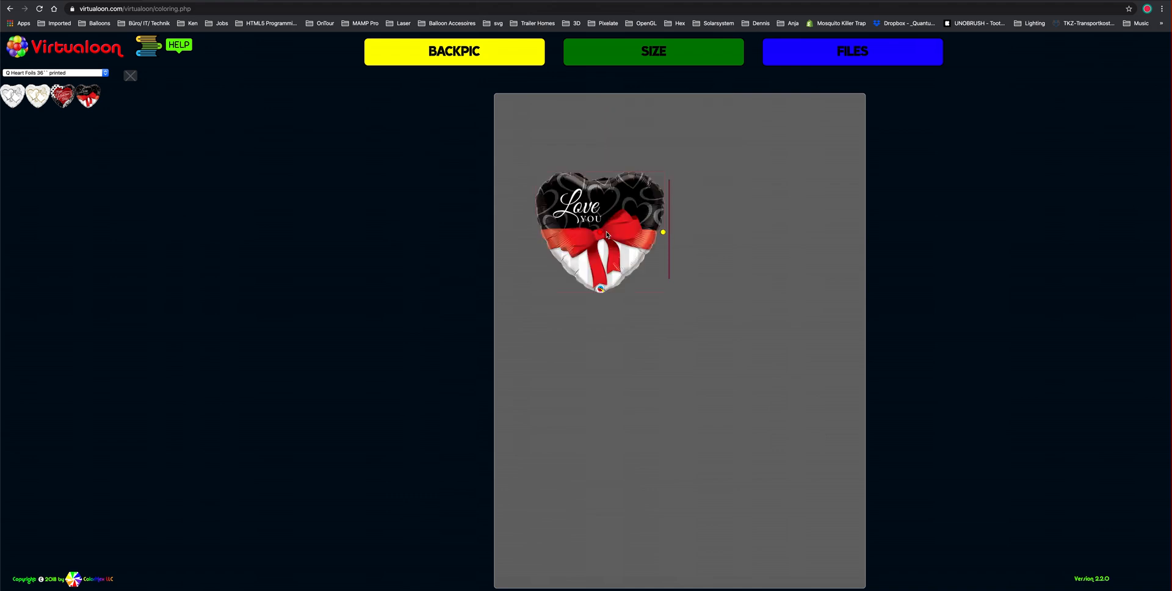
{"action": "left_click", "coordinate": [670, 247]}
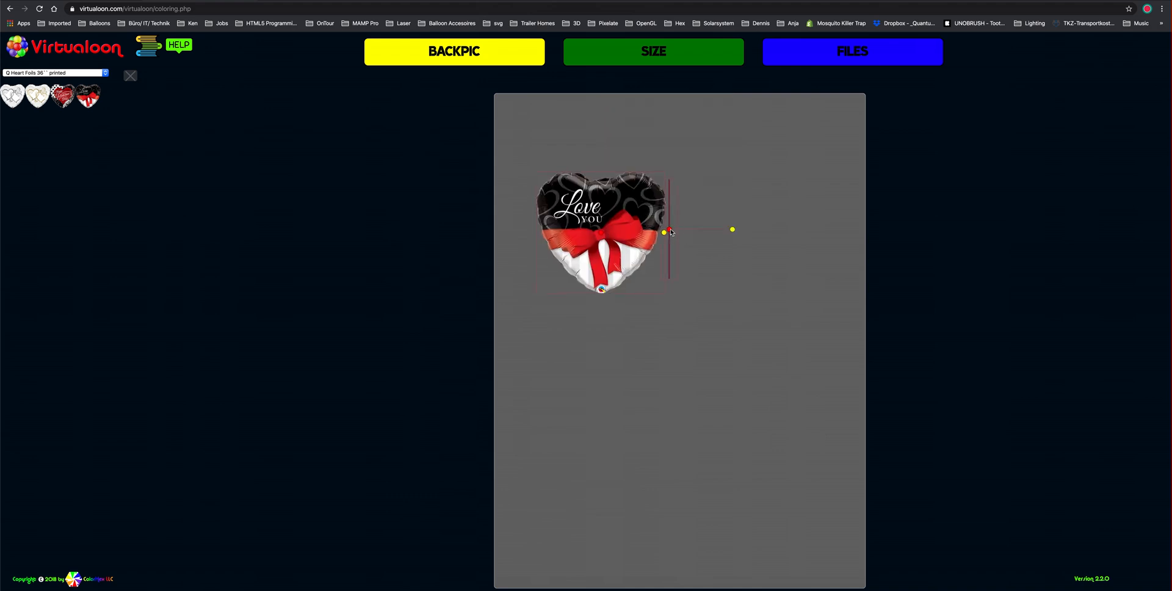
{"action": "left_click_drag", "start_coordinate": [671, 232], "coordinate": [675, 391]}
{"action": "left_click_drag", "start_coordinate": [601, 231], "coordinate": [675, 287]}
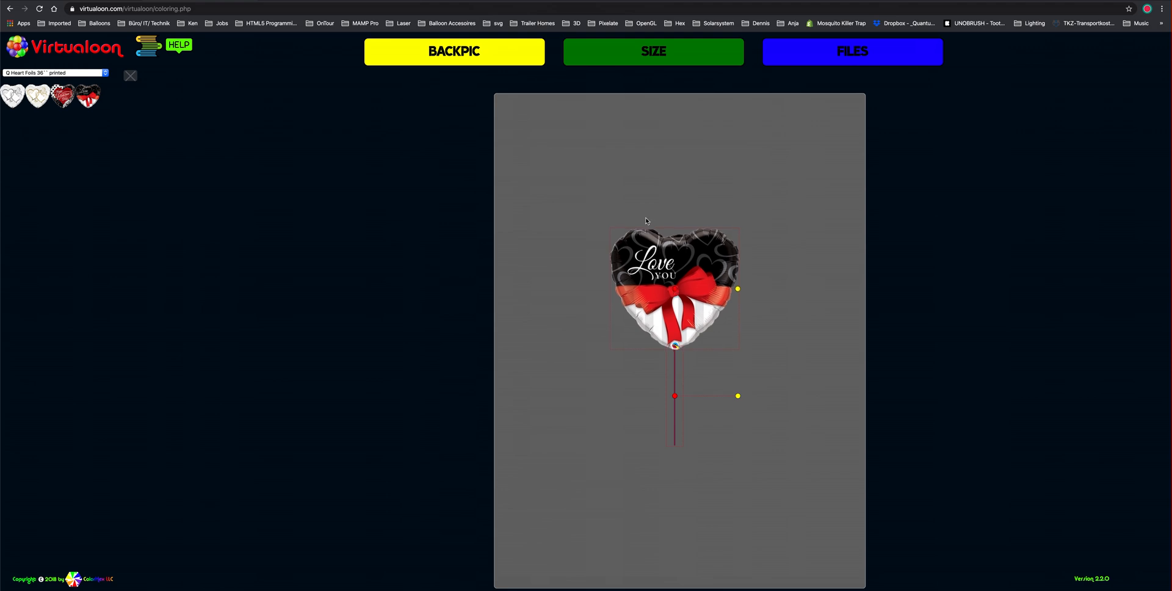
- Switch the product catalogue to the Q Round 11'' Standard category
{"action": "left_click", "coordinate": [105, 73]}
{"action": "scroll", "coordinate": [88, 95], "scroll_direction": "up", "scroll_amount": 15}
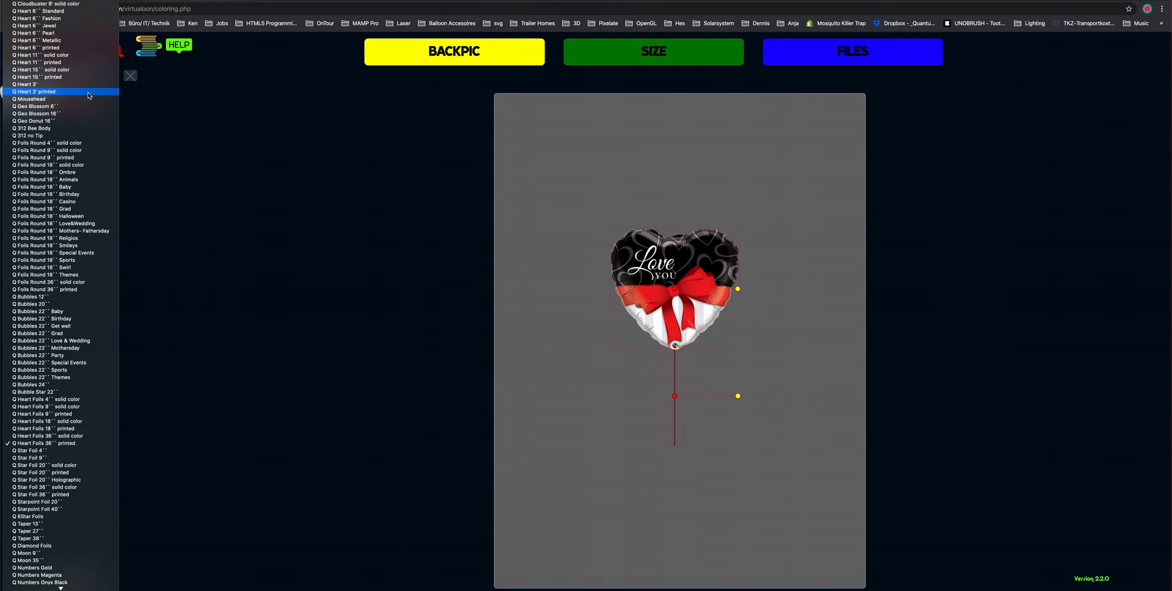
{"action": "scroll", "coordinate": [88, 96], "scroll_direction": "up", "scroll_amount": 15}
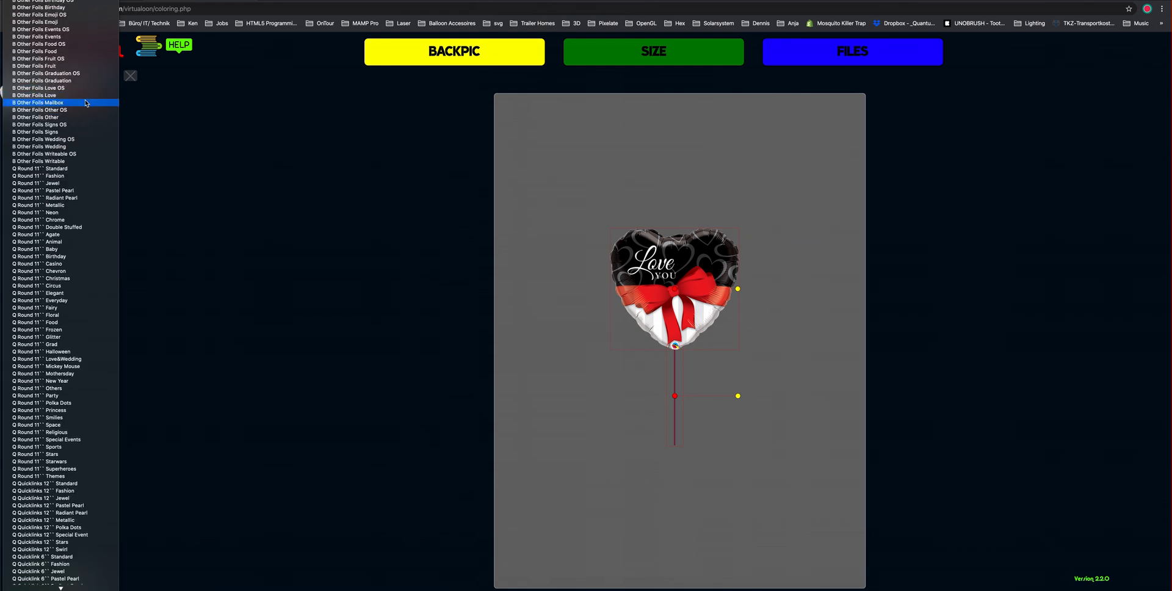
{"action": "scroll", "coordinate": [90, 112], "scroll_direction": "up", "scroll_amount": 1}
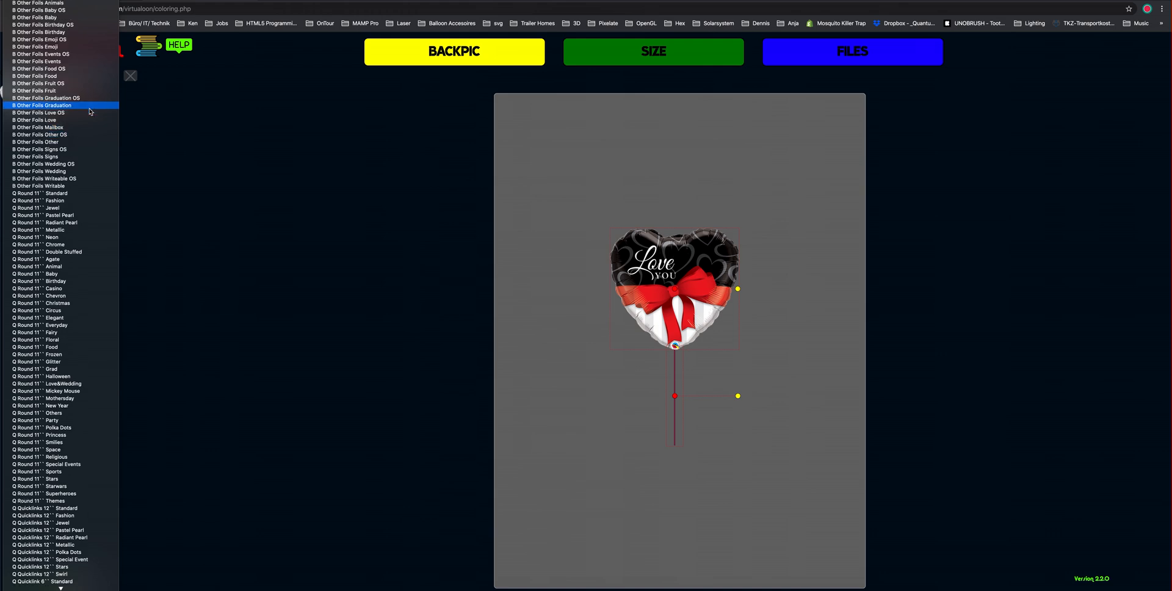
{"action": "scroll", "coordinate": [90, 111], "scroll_direction": "down", "scroll_amount": 12}
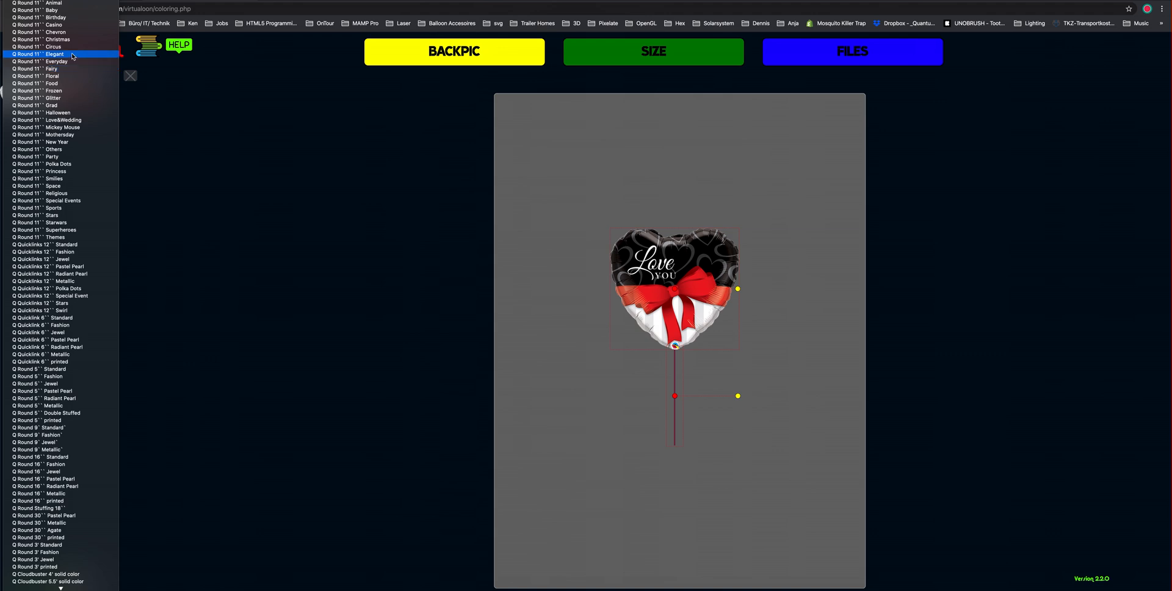
{"action": "scroll", "coordinate": [71, 53], "scroll_direction": "up", "scroll_amount": 4}
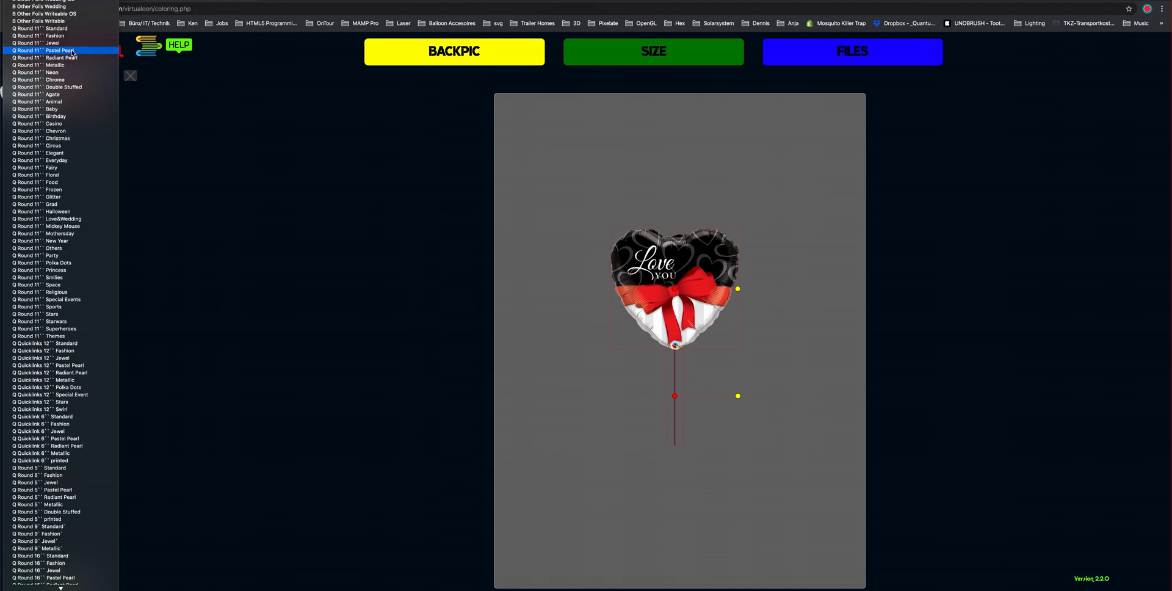
{"action": "left_click", "coordinate": [68, 30]}
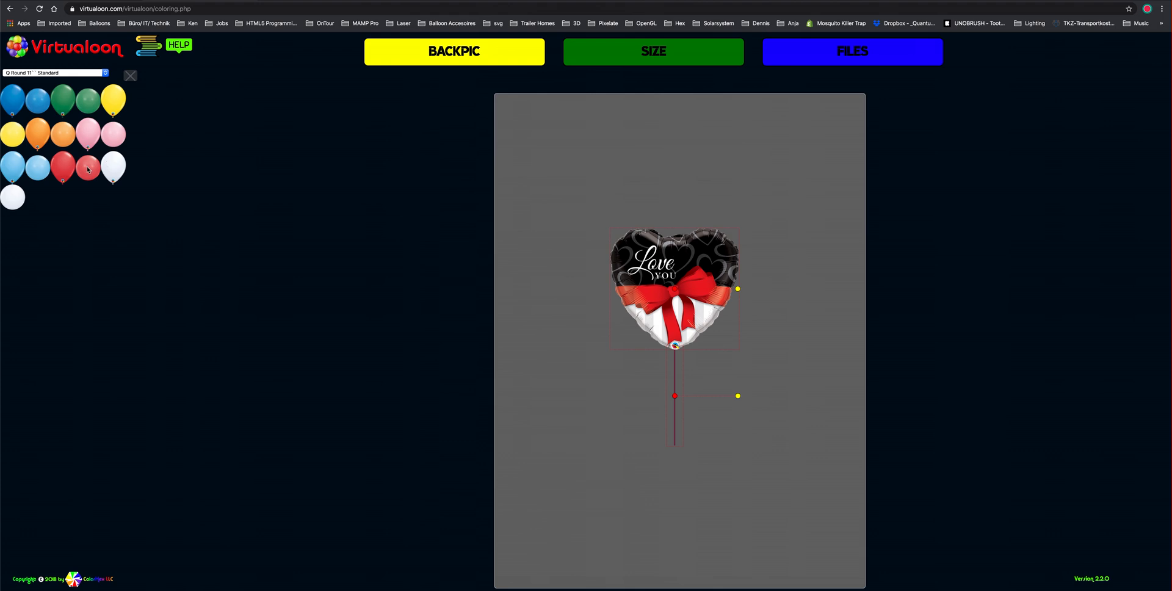
- Add the red knotless round balloon, scale it down and place it at the string's lower end
{"action": "left_click", "coordinate": [88, 169]}
{"action": "left_click_drag", "start_coordinate": [528, 127], "coordinate": [585, 485]}
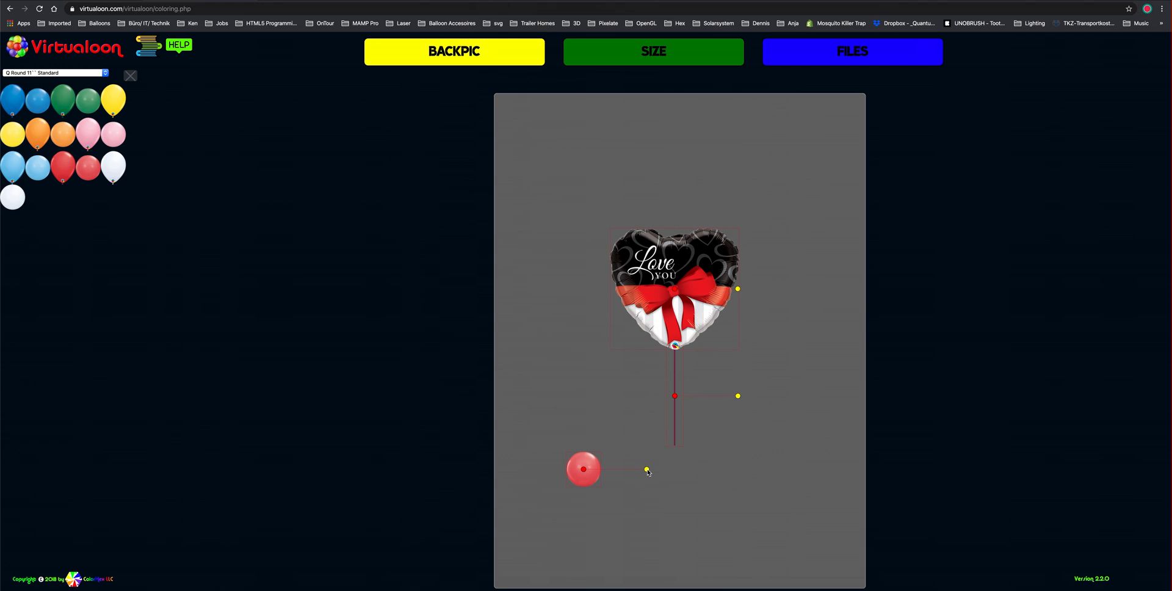
{"action": "left_click_drag", "start_coordinate": [648, 472], "coordinate": [677, 455]}
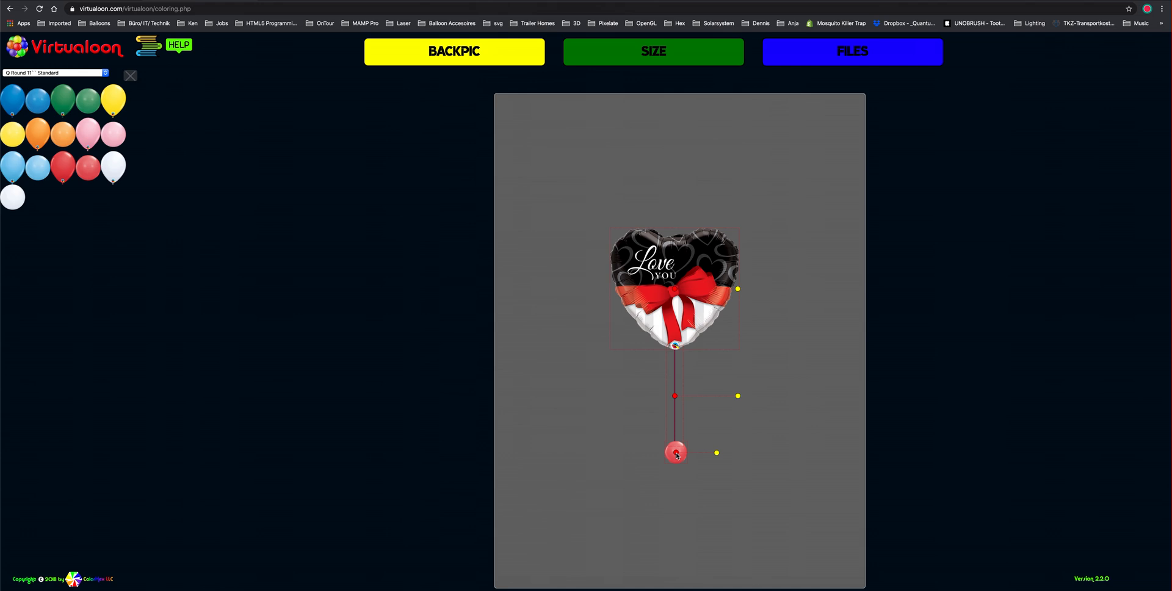
- Duplicate the red balloon 3 times
{"action": "left_click", "coordinate": [676, 452]}
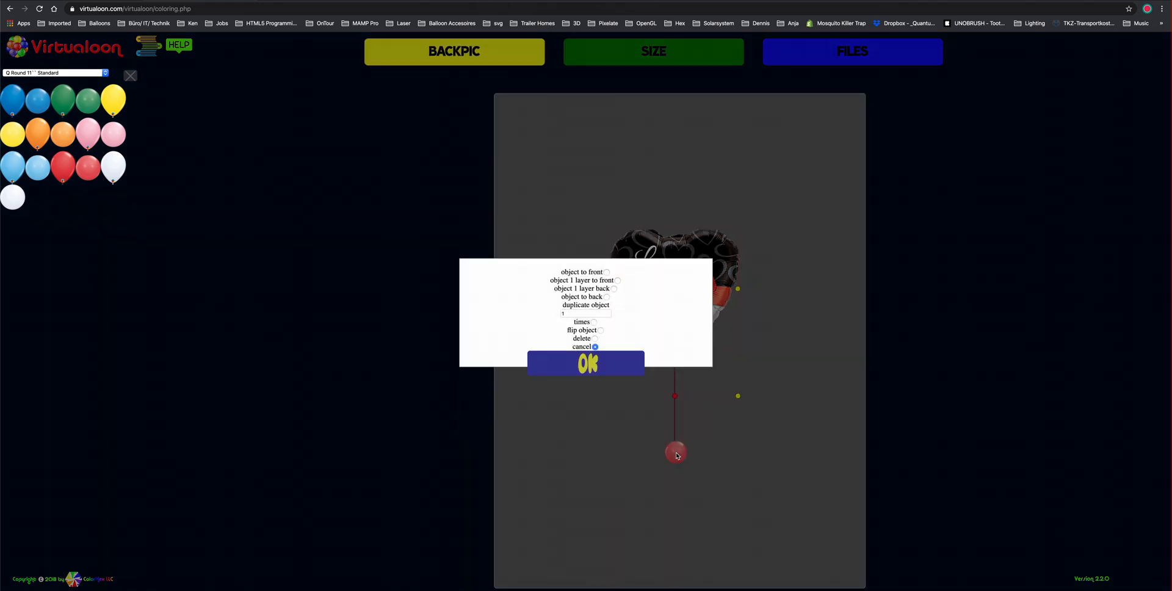
{"action": "left_click", "coordinate": [585, 314]}
{"action": "left_click", "coordinate": [589, 370]}
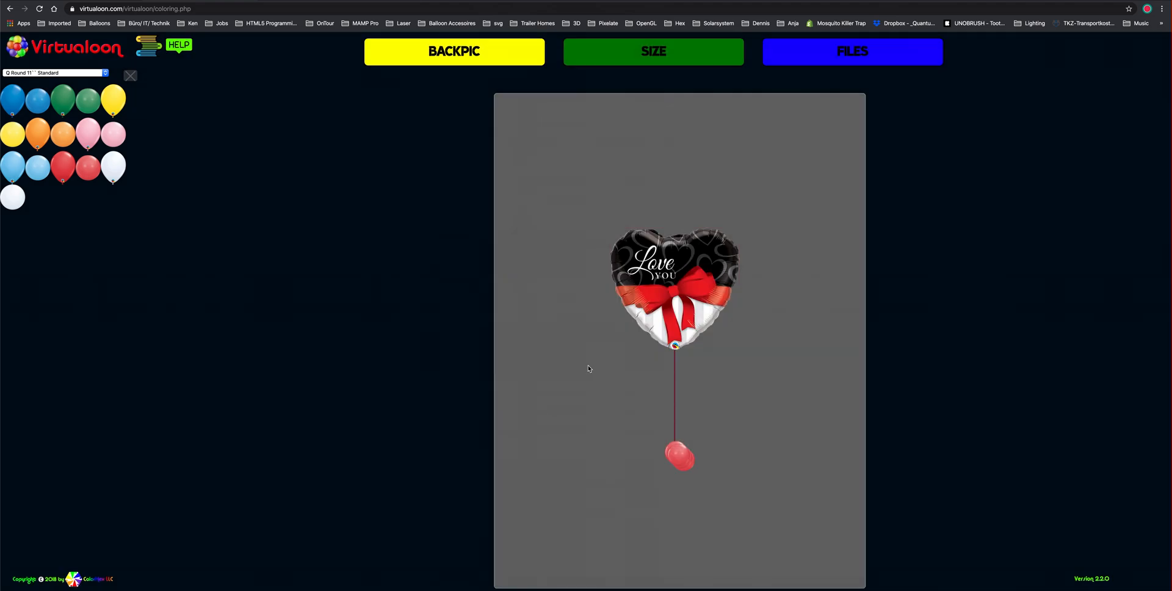
- Spread the red balloon copies apart, with one on each side of the string's lower end
{"action": "left_click", "coordinate": [681, 458]}
{"action": "left_click_drag", "start_coordinate": [679, 456], "coordinate": [606, 454]}
{"action": "left_click", "coordinate": [692, 457]}
{"action": "mouse_move", "coordinate": [693, 457]}
{"action": "left_mouse_down"}
{"action": "mouse_move", "coordinate": [725, 444]}
{"action": "mouse_move", "coordinate": [676, 455]}
{"action": "left_mouse_up"}
{"action": "left_click", "coordinate": [684, 461]}
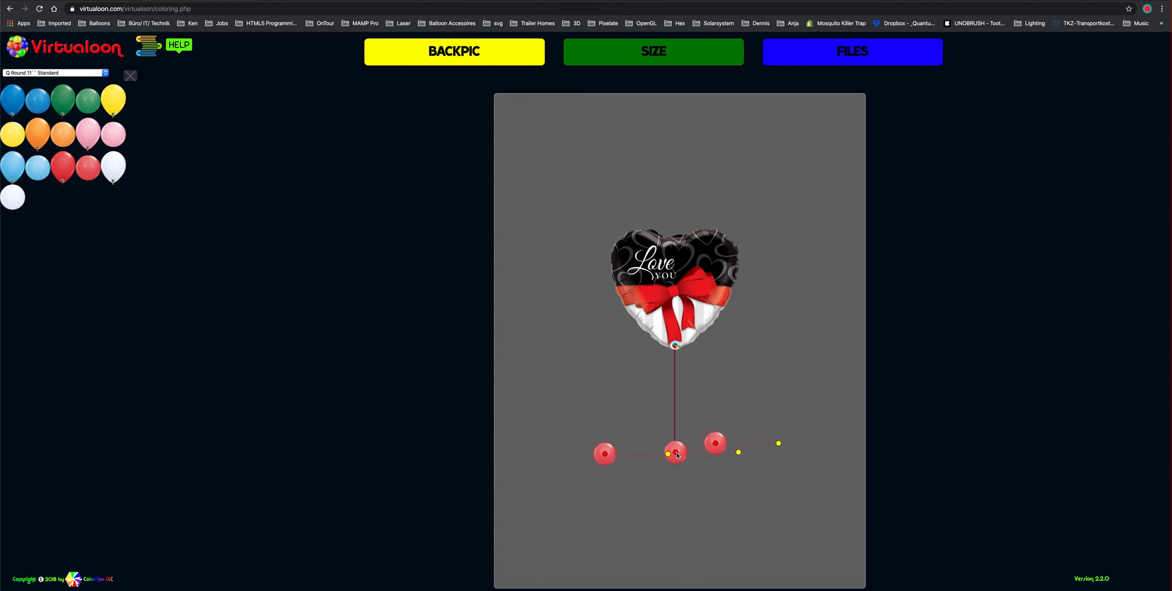
- Send one of the centre red balloons to the back and move the two outer balloons in against the centre
{"action": "right_click", "coordinate": [676, 455]}
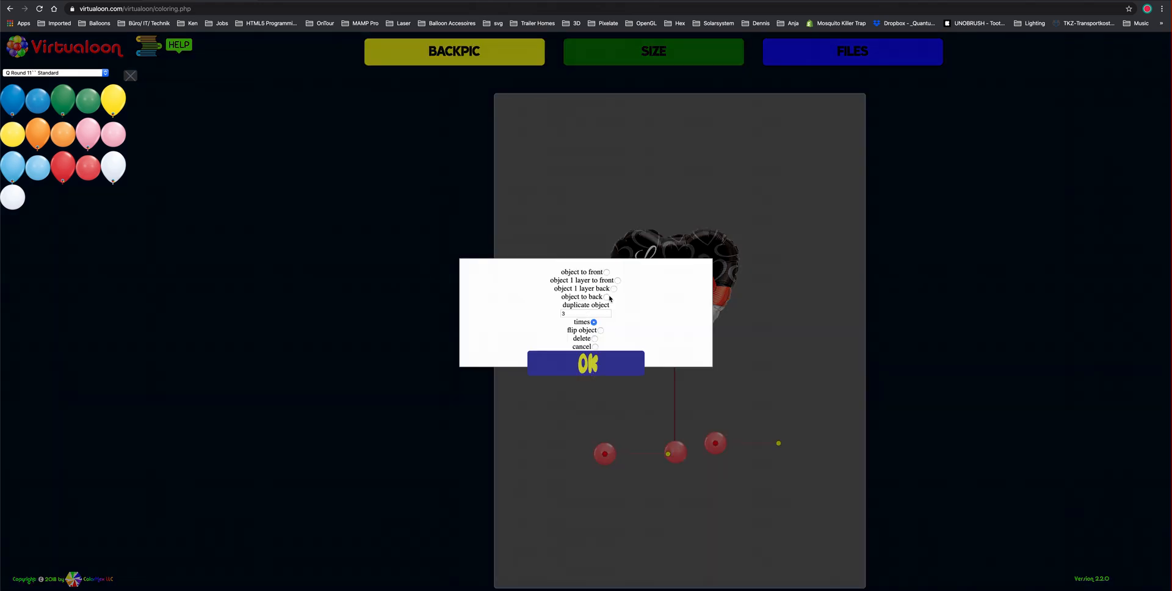
{"action": "left_click", "coordinate": [606, 297]}
{"action": "left_click", "coordinate": [599, 365]}
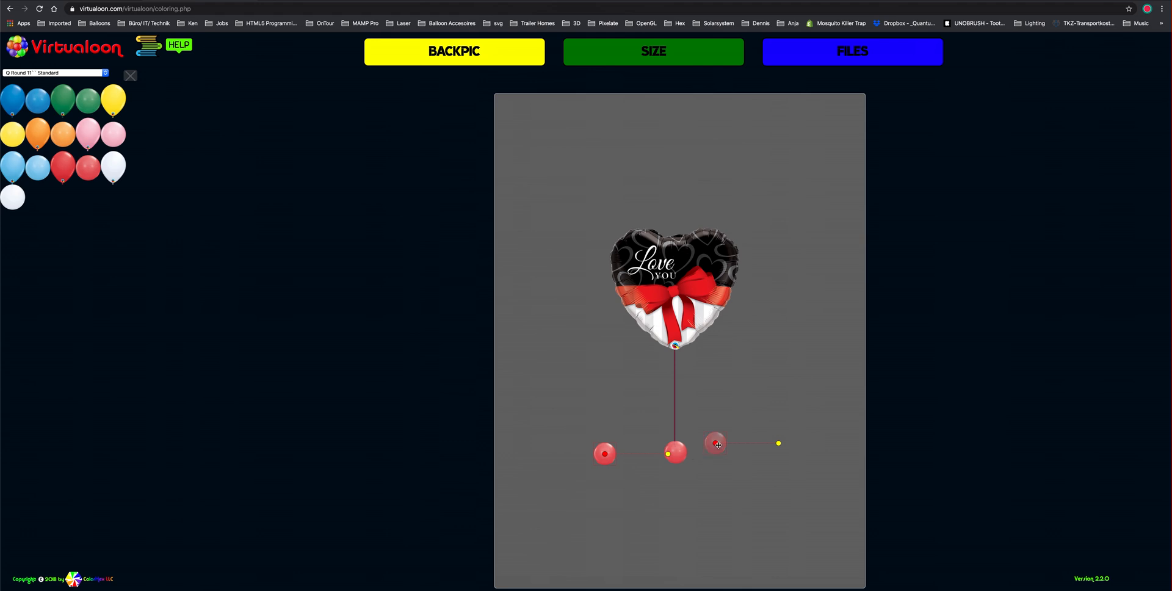
{"action": "left_click_drag", "start_coordinate": [718, 445], "coordinate": [688, 454]}
{"action": "left_click_drag", "start_coordinate": [605, 455], "coordinate": [664, 455]}
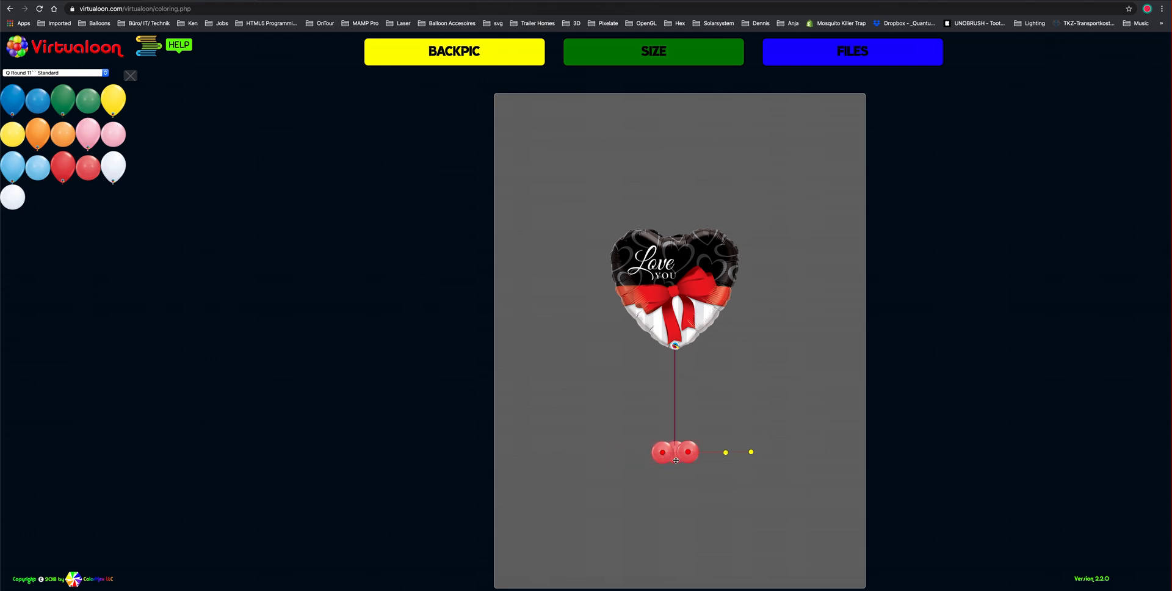
- Bring the remaining centre red balloon to the front and nudge the left balloon closer to it
{"action": "left_click", "coordinate": [676, 454]}
{"action": "right_click", "coordinate": [677, 455]}
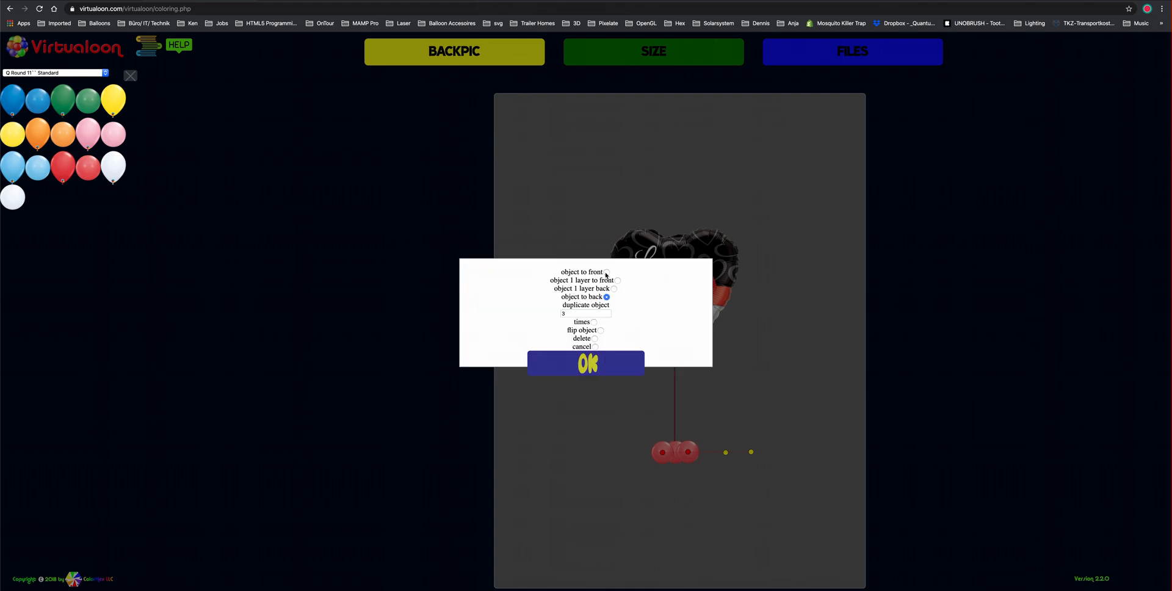
{"action": "left_click", "coordinate": [607, 273]}
{"action": "left_click", "coordinate": [595, 366]}
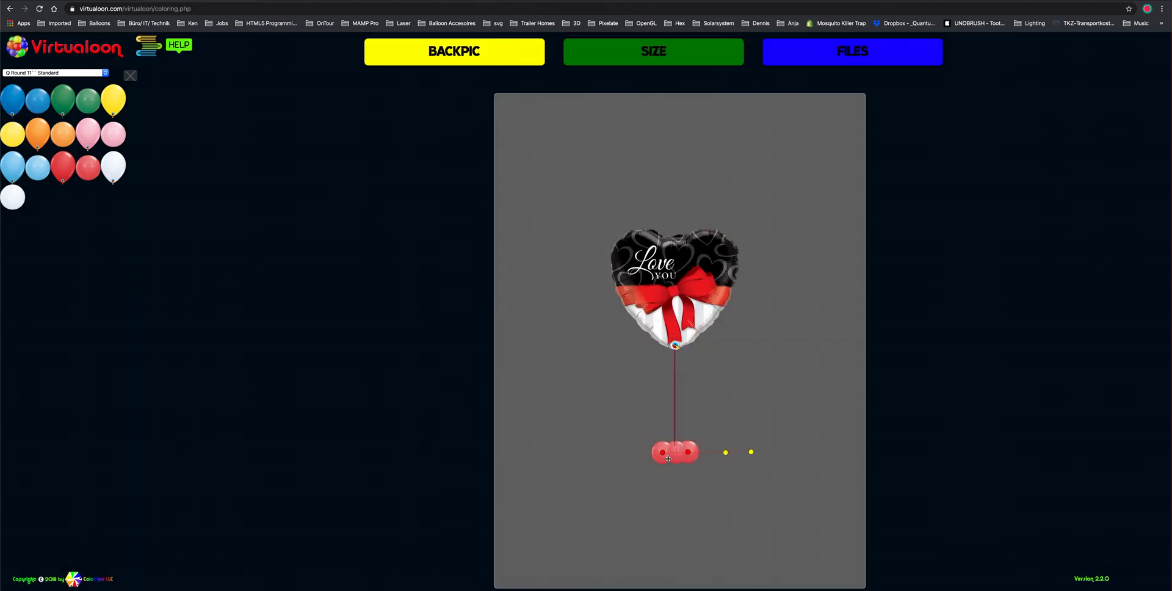
{"action": "left_click_drag", "start_coordinate": [661, 453], "coordinate": [664, 453]}
- Switch the product catalogue to the Q Round 5'' Standard category
{"action": "left_click", "coordinate": [106, 72]}
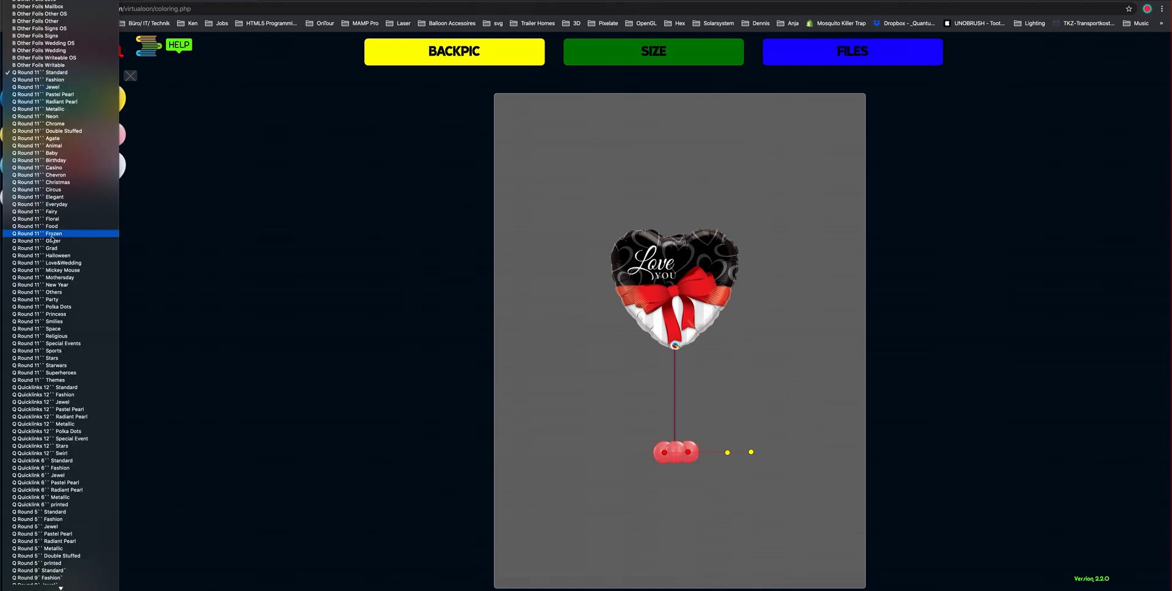
{"action": "scroll", "coordinate": [51, 240], "scroll_direction": "down", "scroll_amount": 10}
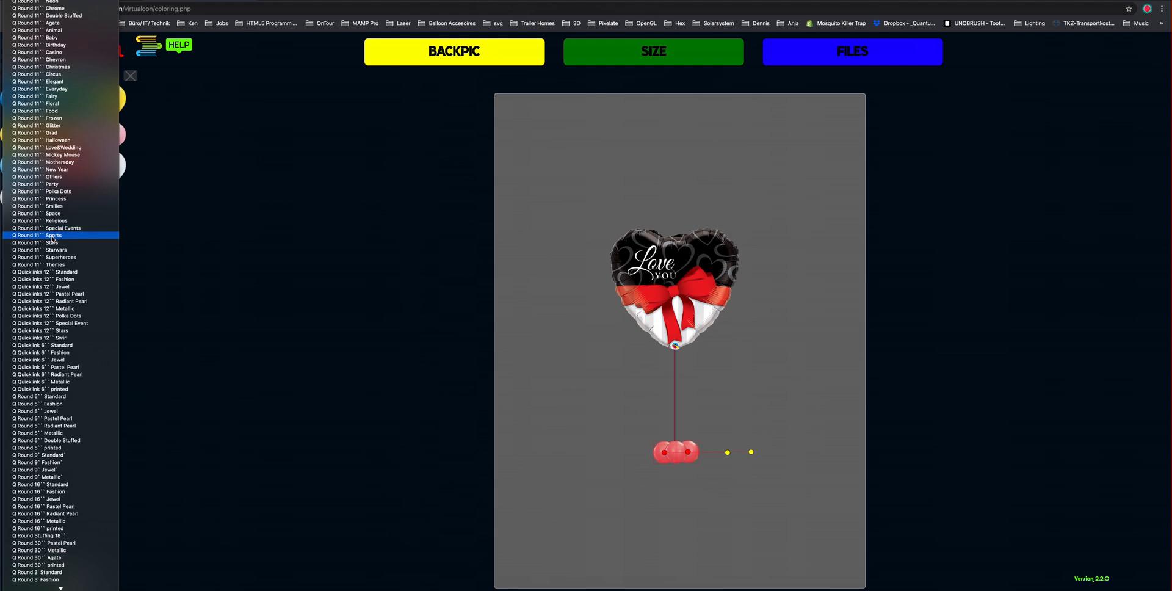
{"action": "scroll", "coordinate": [51, 239], "scroll_direction": "down", "scroll_amount": 1}
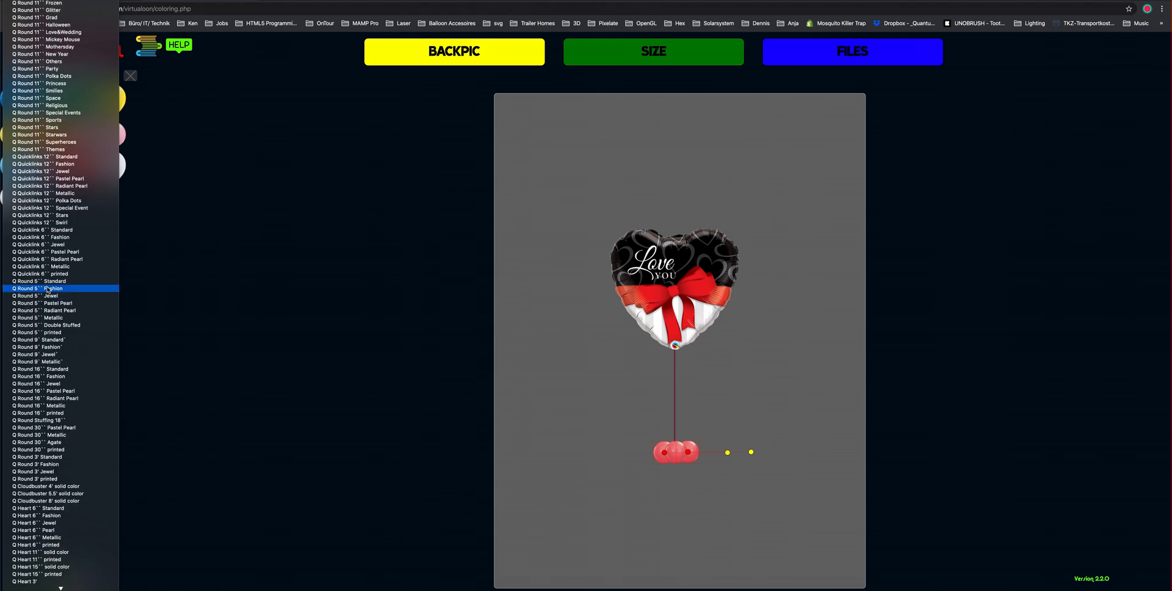
{"action": "left_click", "coordinate": [49, 282]}
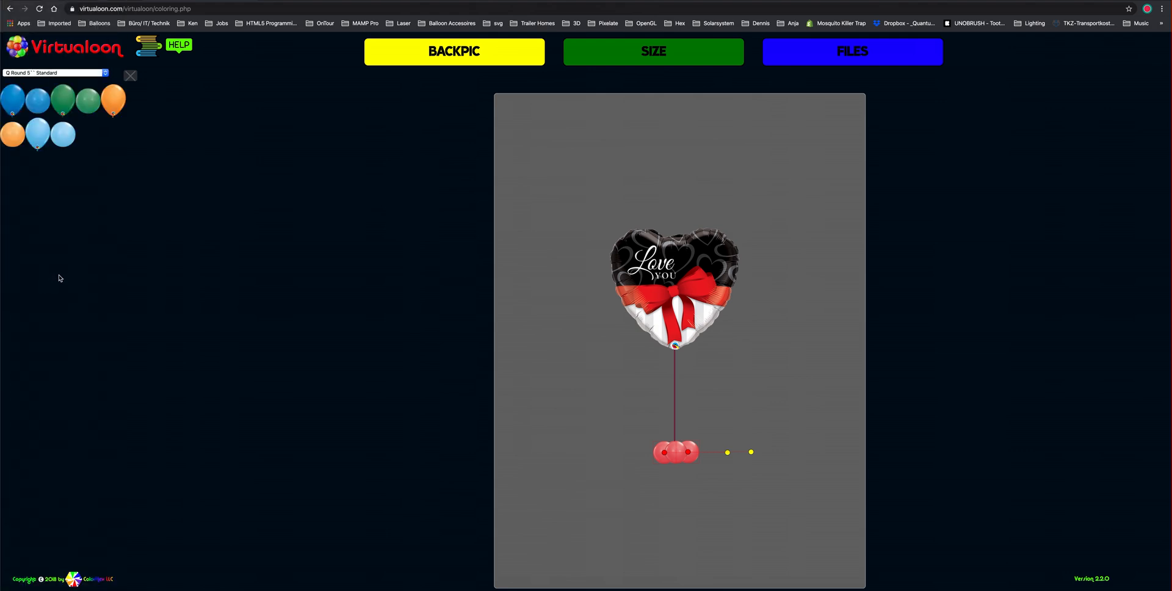
- Add the white knotless round balloon, place it on the string just above the red cluster and bring it to the front
{"action": "left_click", "coordinate": [89, 171]}
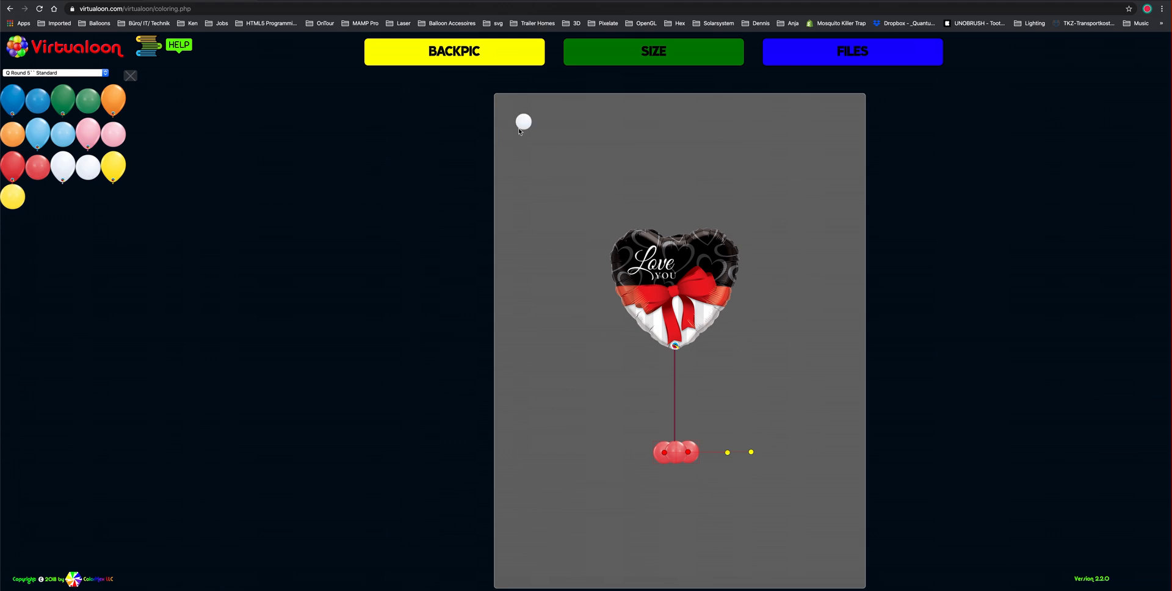
{"action": "left_click_drag", "start_coordinate": [525, 124], "coordinate": [675, 439]}
{"action": "right_click", "coordinate": [676, 437]}
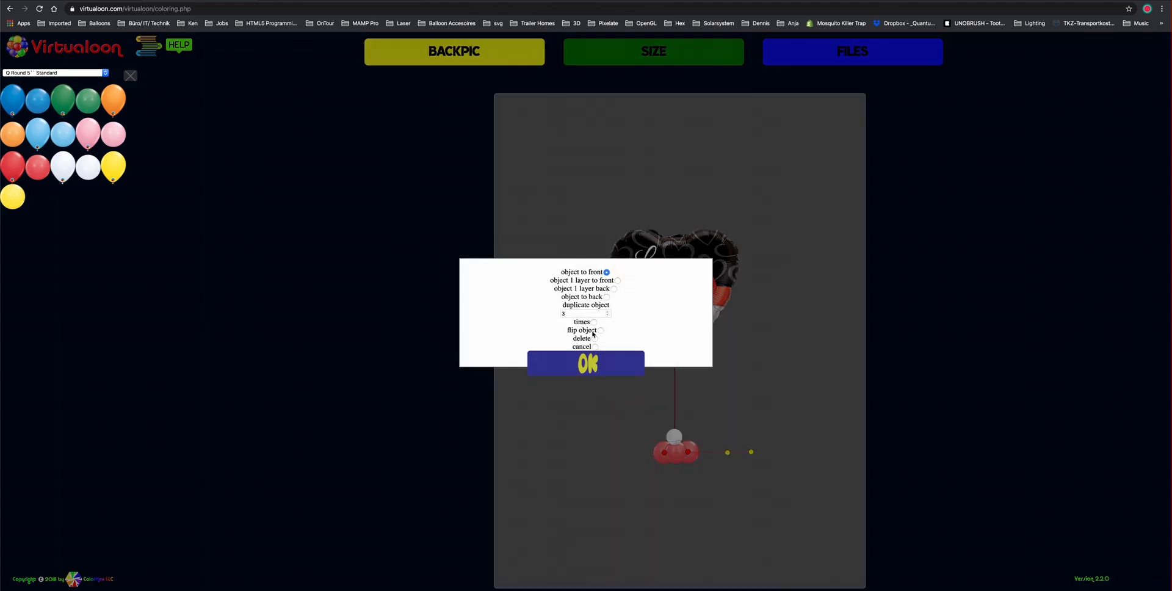
{"action": "left_click", "coordinate": [583, 363]}
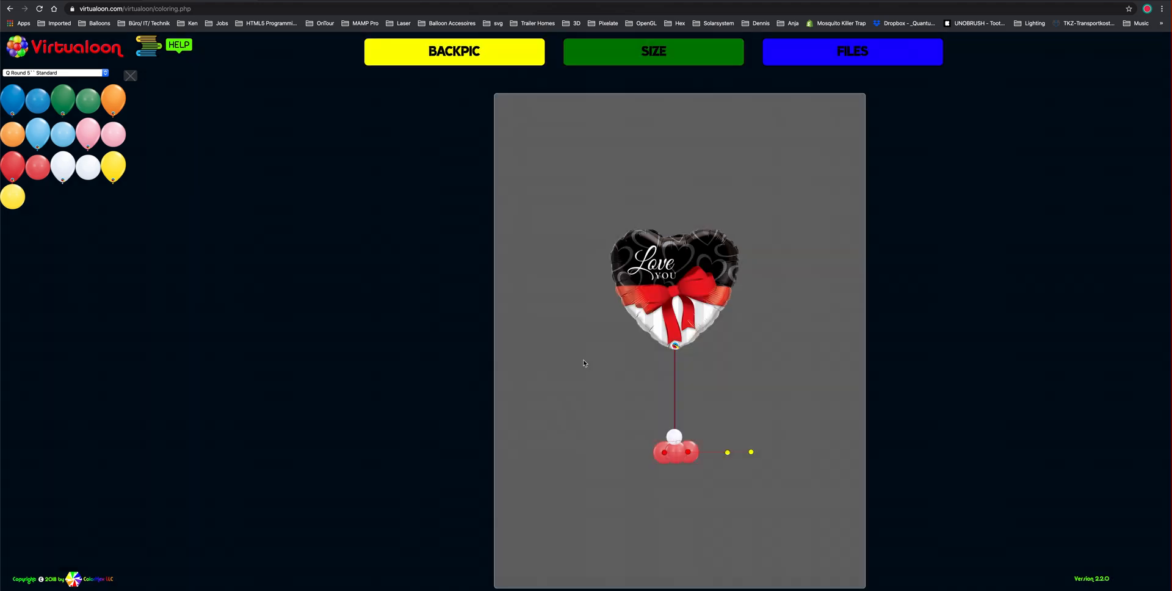
- Shift the white balloon slightly left of the string and duplicate it 3 times
{"action": "mouse_move", "coordinate": [671, 436]}
{"action": "left_mouse_down"}
{"action": "mouse_move", "coordinate": [647, 433]}
{"action": "mouse_move", "coordinate": [664, 432]}
{"action": "left_mouse_up"}
{"action": "double_click", "coordinate": [665, 434]}
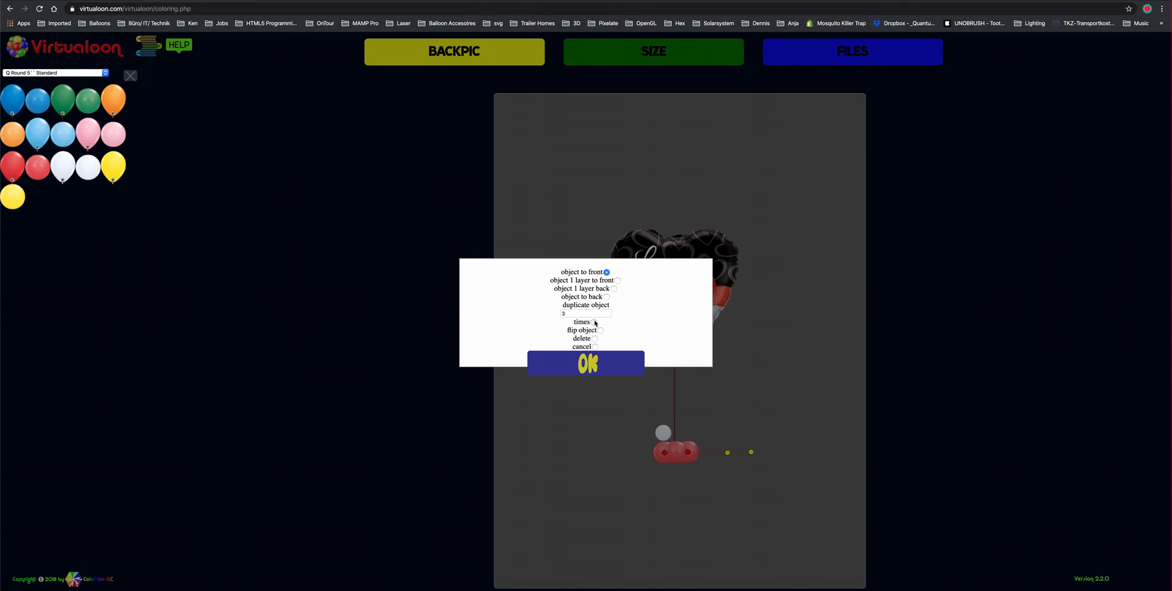
{"action": "left_click", "coordinate": [593, 321]}
{"action": "left_click", "coordinate": [581, 366]}
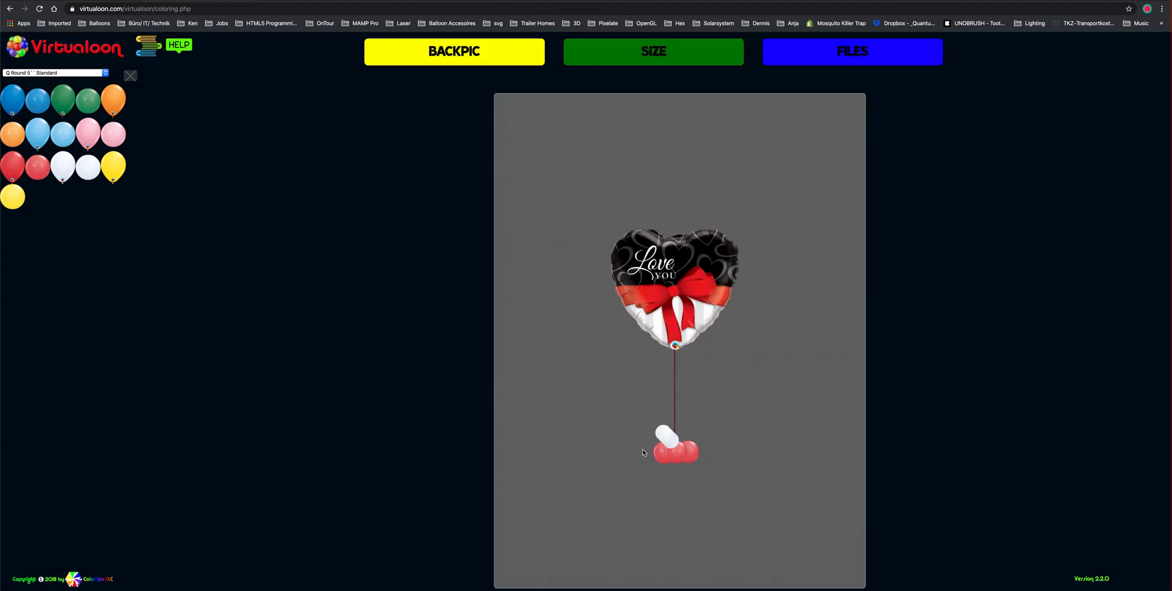
- Set one white duplicate aside to the right of the cluster and arrange the others side by side on the string above the red balloons
{"action": "left_click", "coordinate": [666, 436]}
{"action": "left_click_drag", "start_coordinate": [666, 437], "coordinate": [751, 444]}
{"action": "left_click", "coordinate": [668, 438]}
{"action": "left_click", "coordinate": [678, 439]}
{"action": "mouse_move", "coordinate": [681, 441]}
{"action": "left_mouse_down"}
{"action": "mouse_move", "coordinate": [667, 435]}
{"action": "mouse_move", "coordinate": [684, 438]}
{"action": "left_mouse_up"}
{"action": "left_click", "coordinate": [666, 433]}
- Send the set-aside white balloon to the back, move it onto the left white balloon and send that one to the back
{"action": "double_click", "coordinate": [683, 438]}
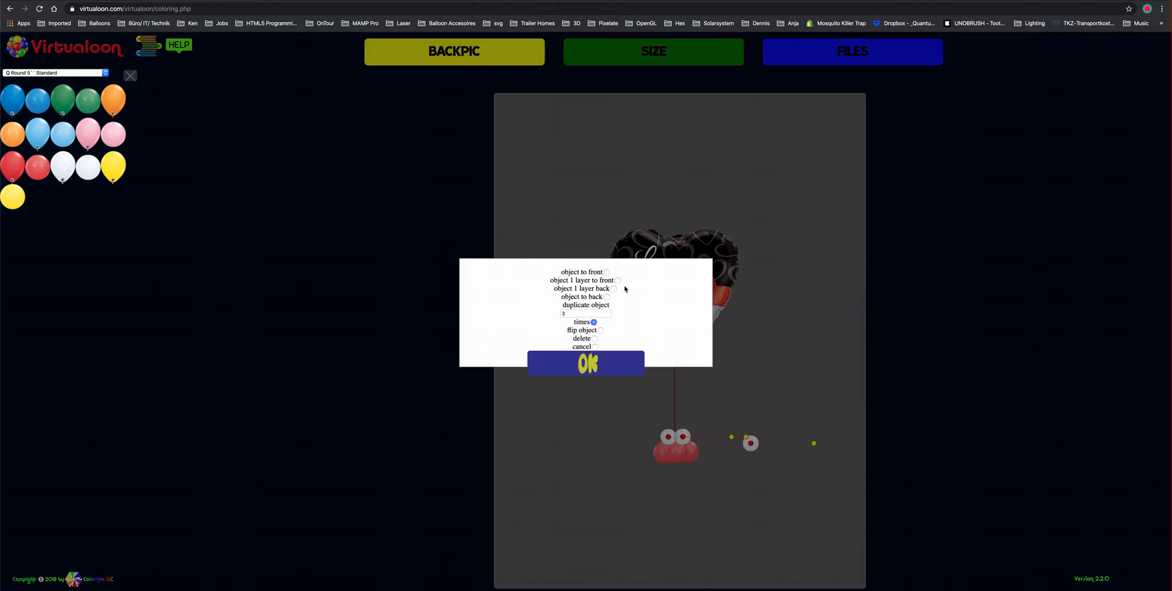
{"action": "left_click", "coordinate": [606, 298]}
{"action": "left_click", "coordinate": [594, 367]}
{"action": "left_click_drag", "start_coordinate": [751, 444], "coordinate": [668, 439]}
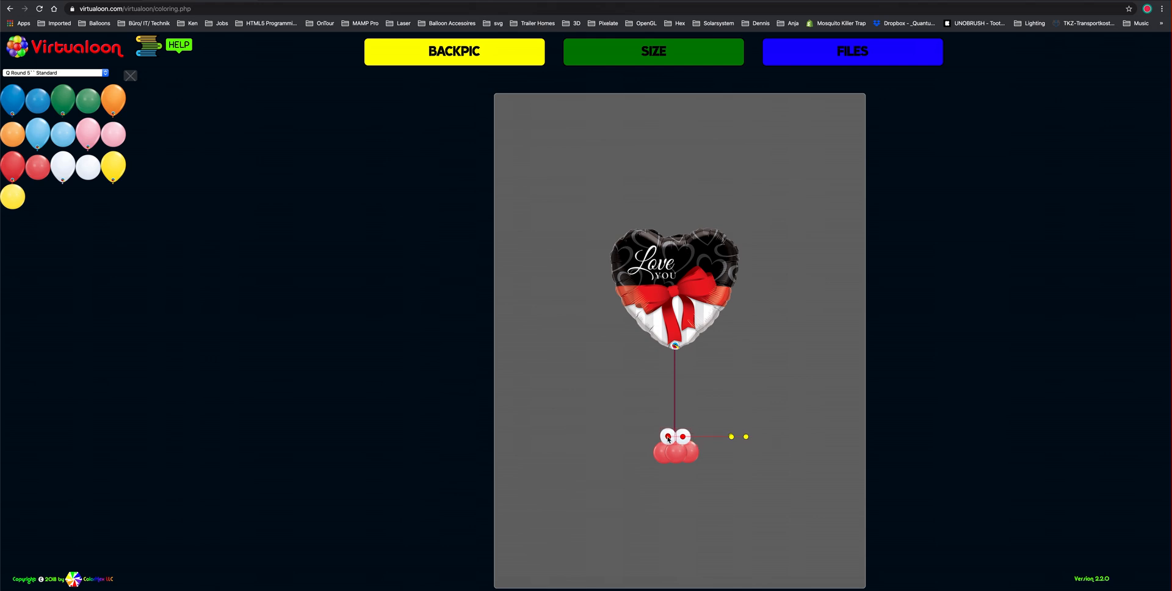
{"action": "left_click", "coordinate": [668, 438]}
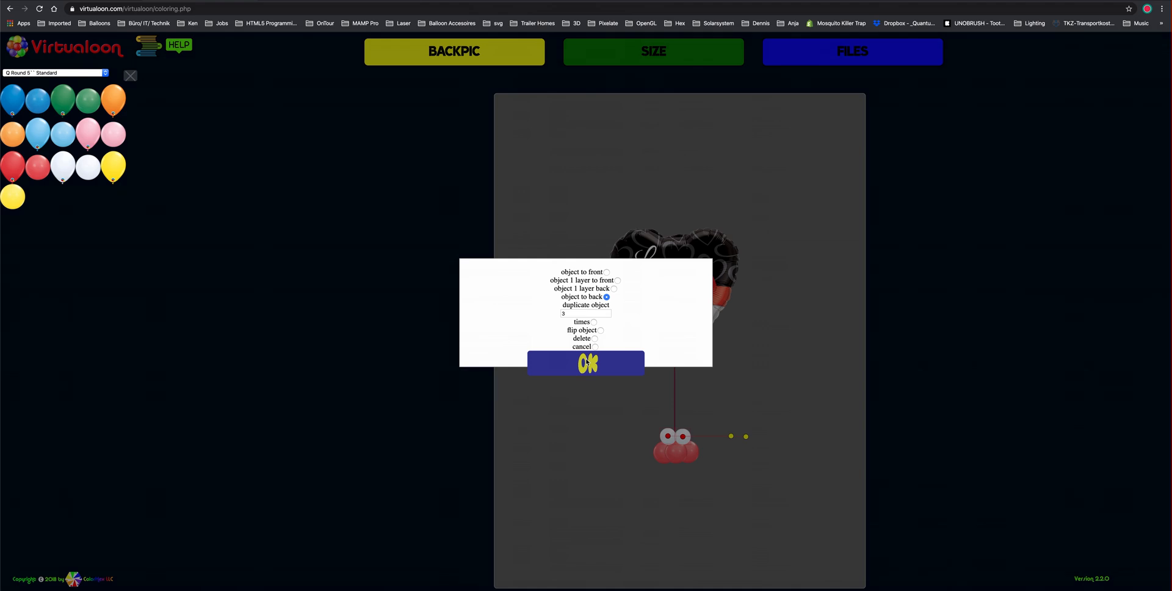
{"action": "left_click", "coordinate": [587, 363]}
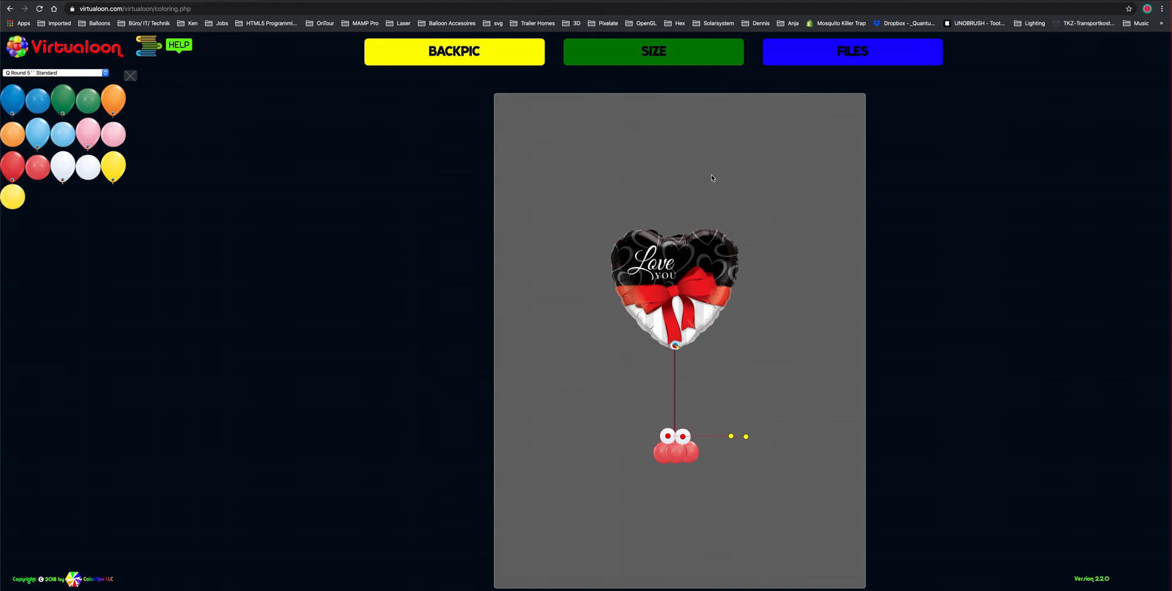
- Create the balloon list for the finished design, view it and return to the design
{"action": "left_click", "coordinate": [682, 64]}
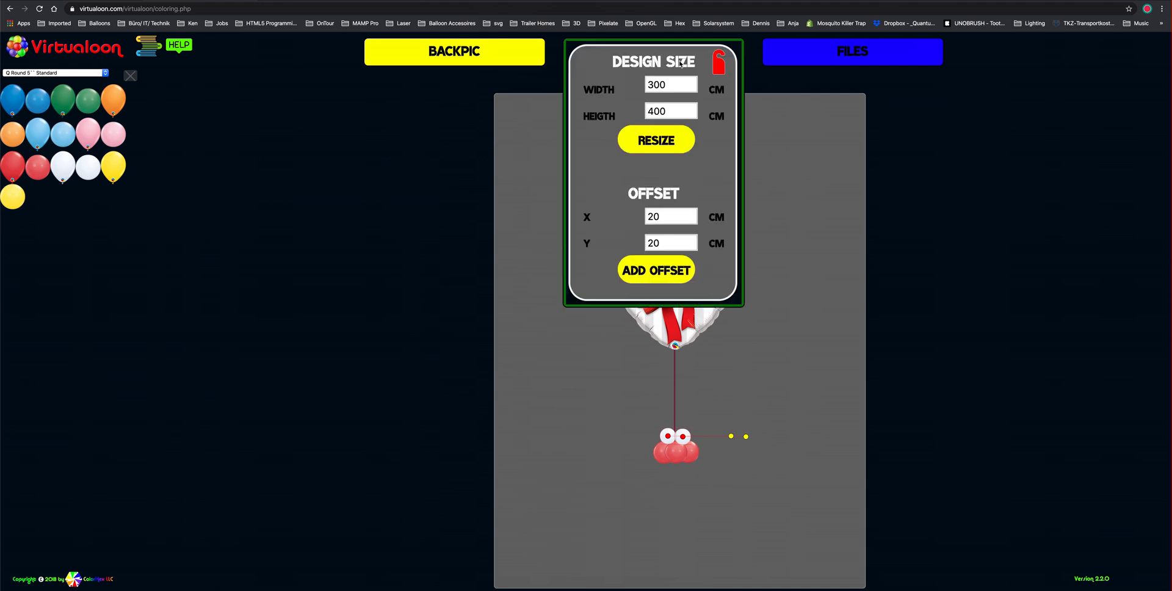
{"action": "left_click", "coordinate": [777, 61]}
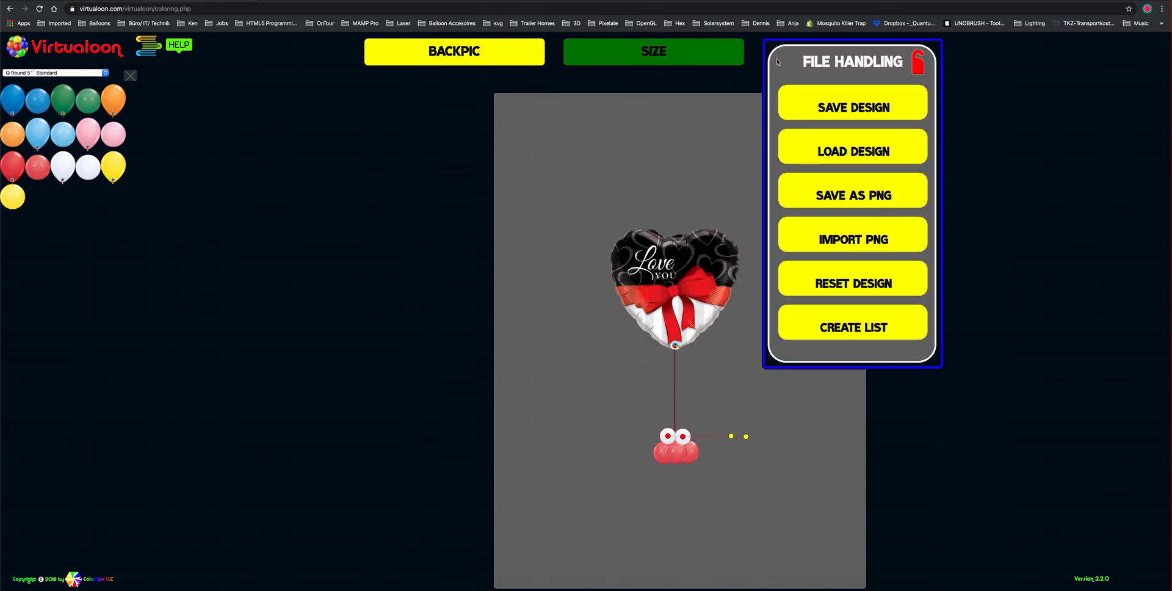
{"action": "left_click", "coordinate": [834, 283]}
{"action": "left_click", "coordinate": [818, 60]}
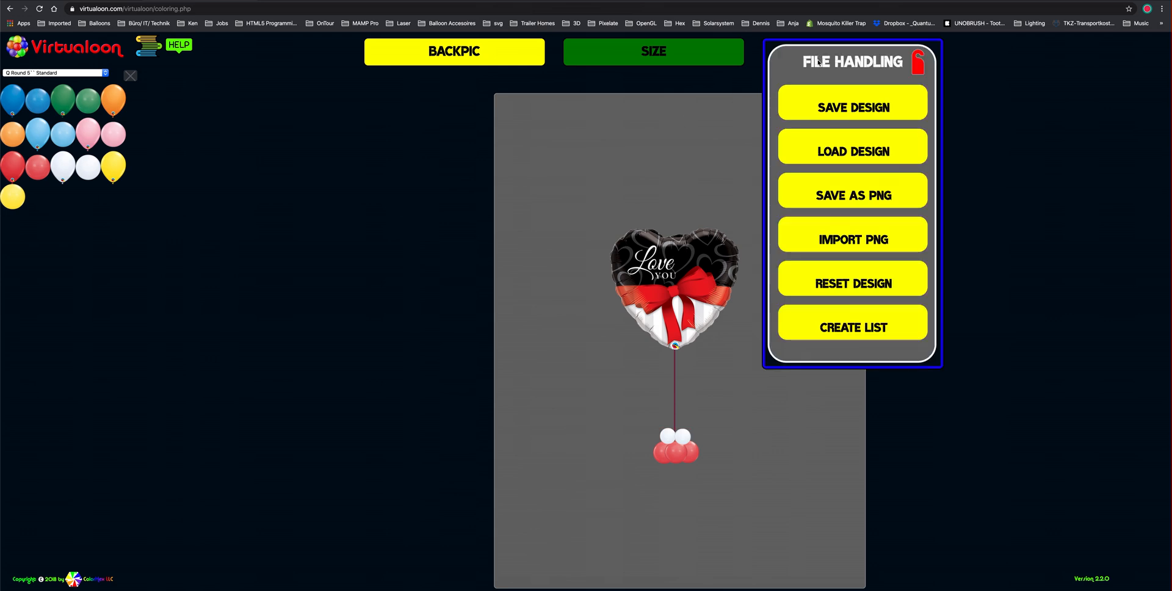
{"action": "left_click", "coordinate": [842, 321]}
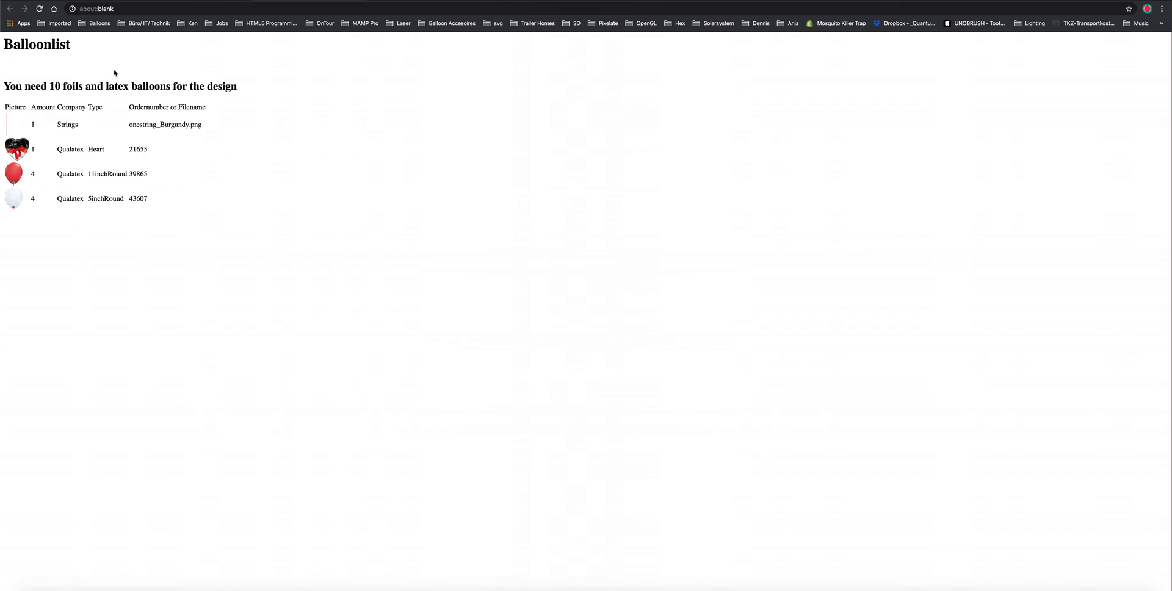
{"action": "left_click", "coordinate": [360, 0]}
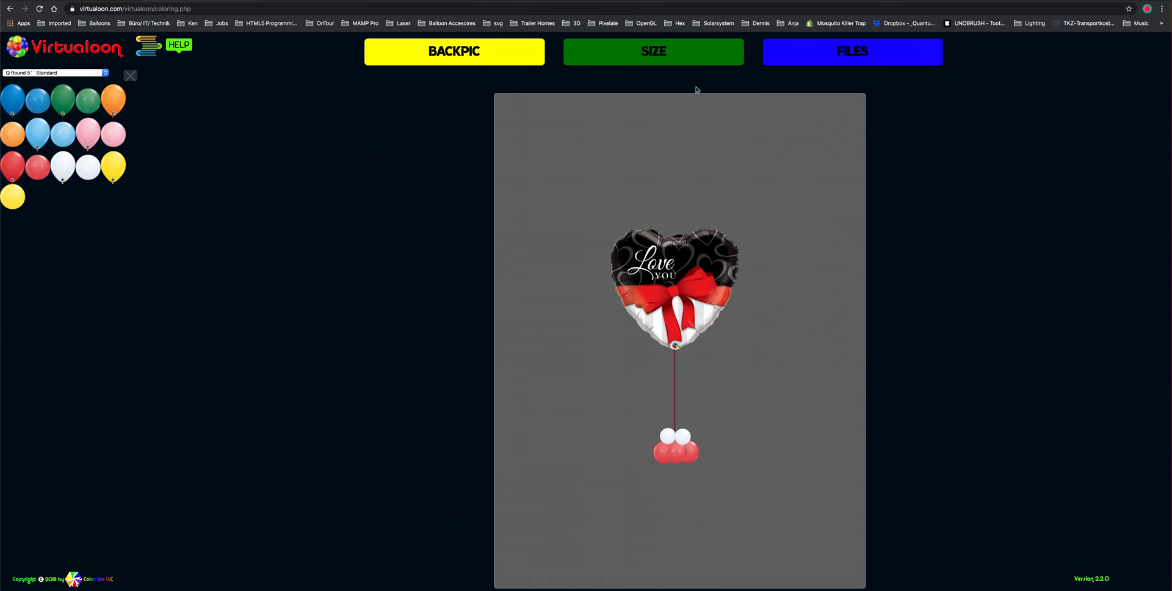
- Leave the Designtool without saving the design and open the Column Tool
{"action": "left_click", "coordinate": [676, 61]}
{"action": "left_click", "coordinate": [149, 49]}
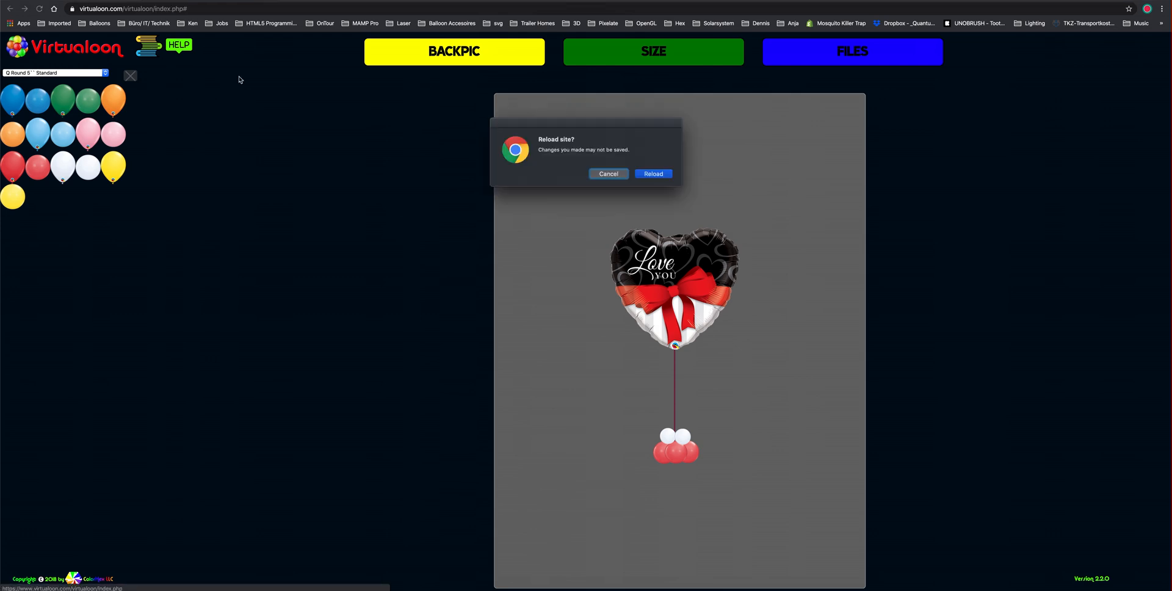
{"action": "left_click", "coordinate": [643, 174]}
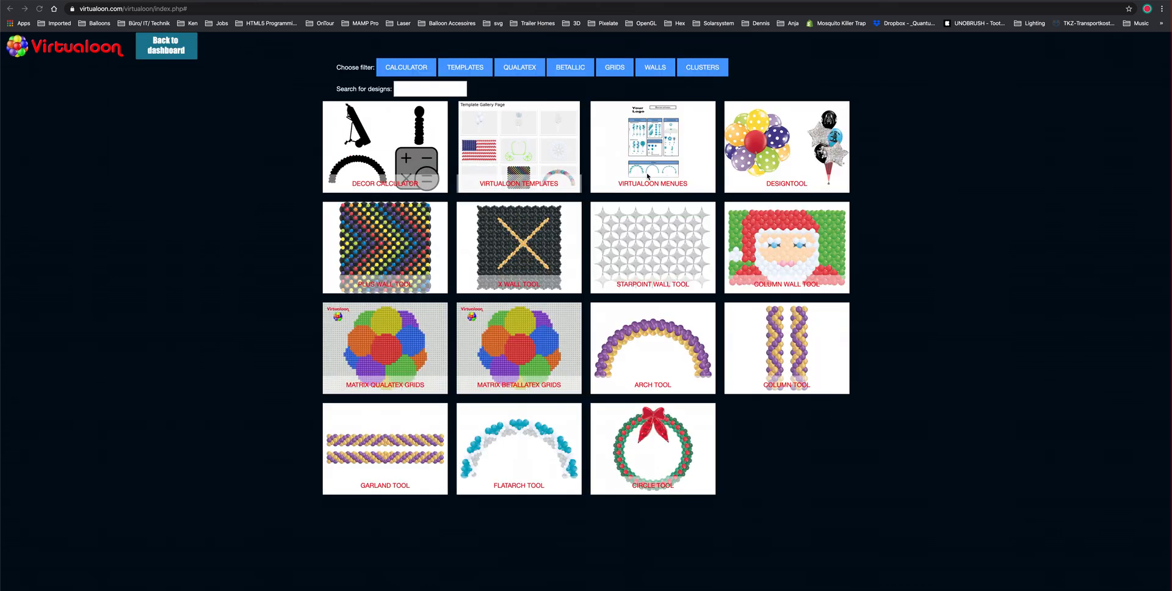
{"action": "left_click", "coordinate": [795, 354]}
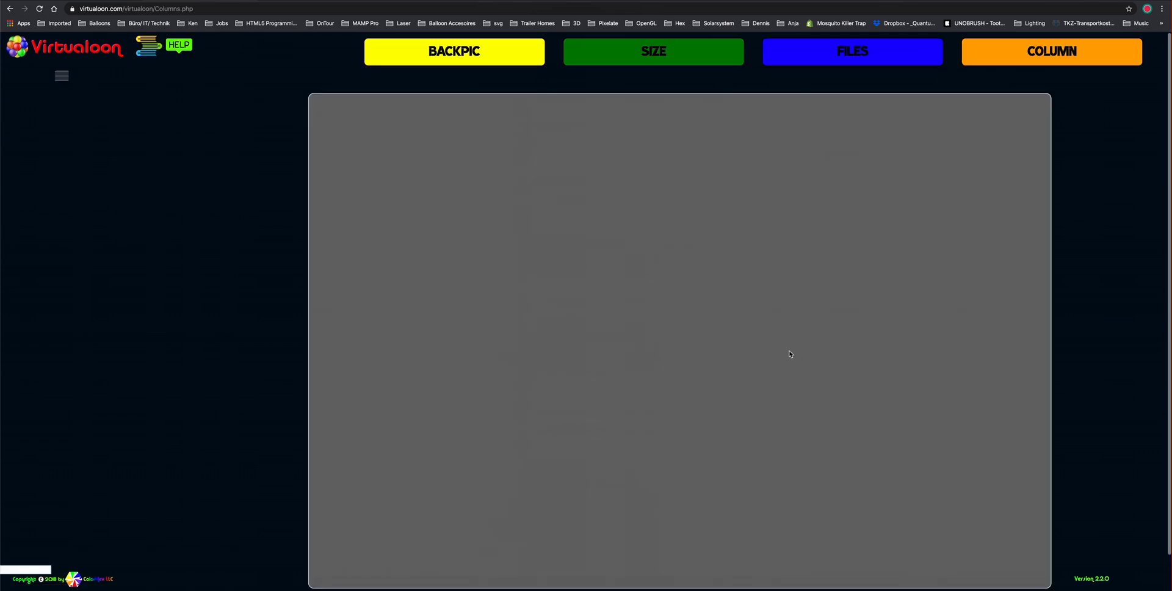
- Pin the column settings open and switch the product catalogue to the Q Round 11'' Standard category
{"action": "left_click", "coordinate": [1051, 66]}
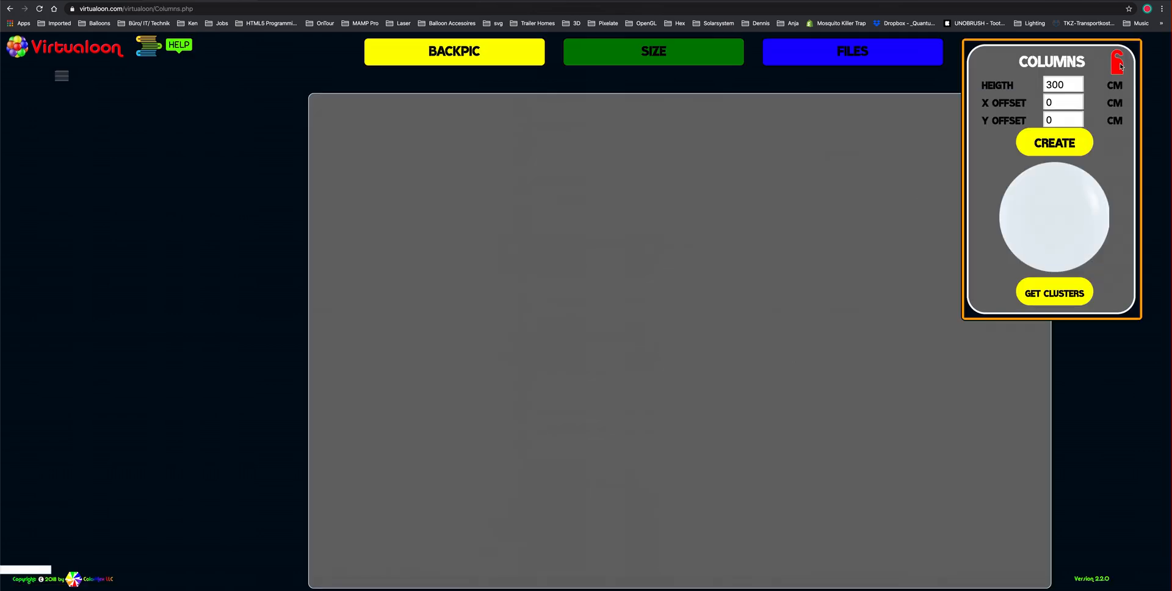
{"action": "left_click", "coordinate": [1119, 69]}
{"action": "left_click", "coordinate": [63, 75]}
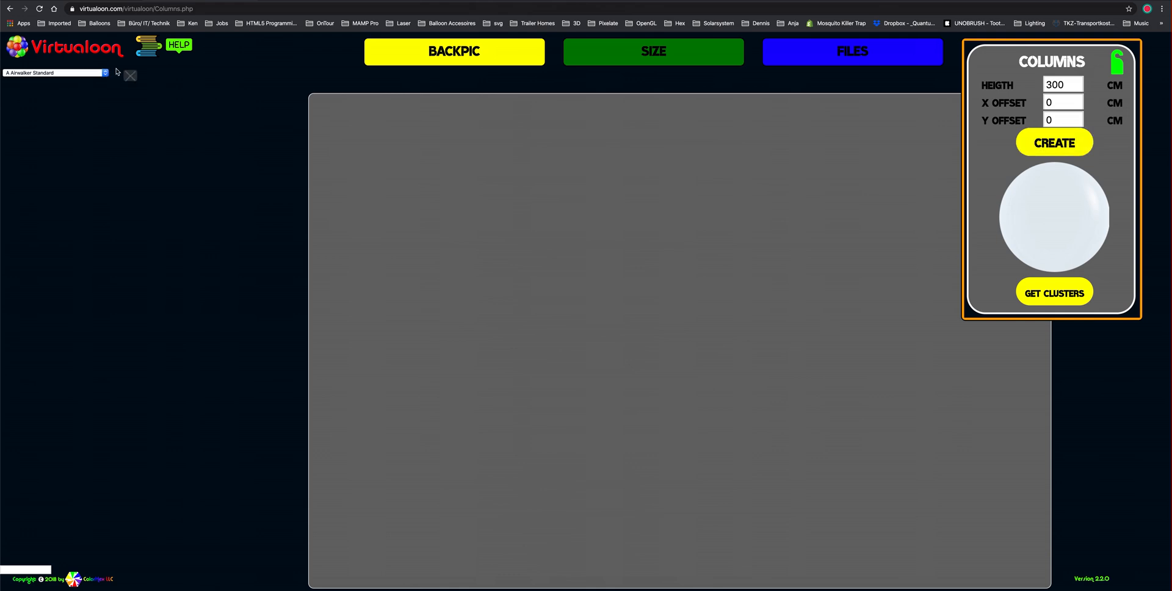
{"action": "left_click", "coordinate": [106, 73]}
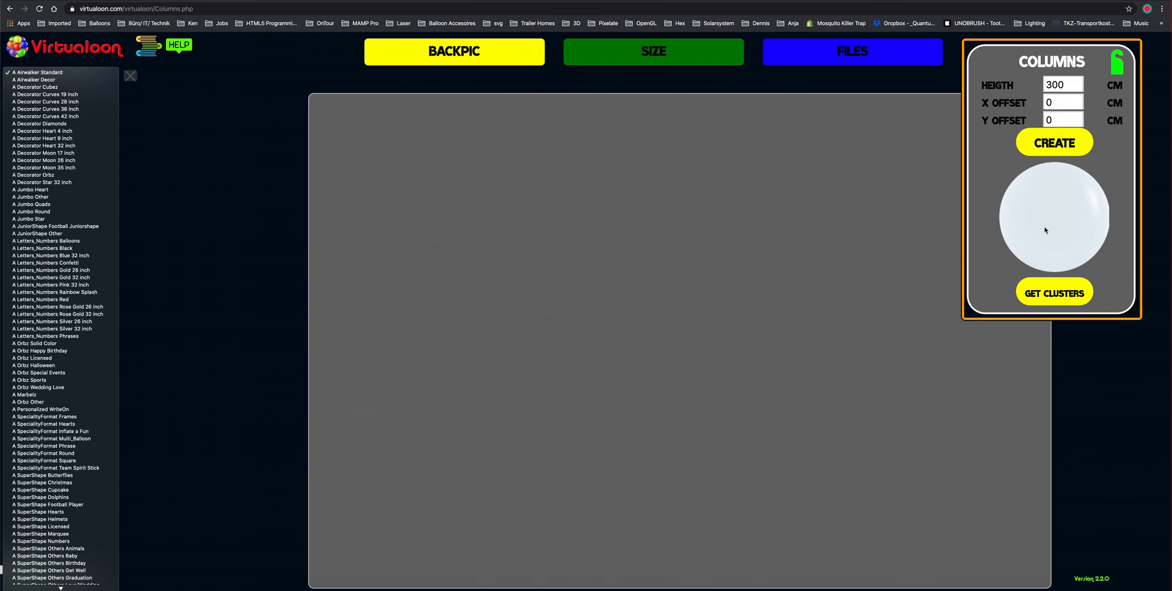
{"action": "scroll", "coordinate": [43, 278], "scroll_direction": "down", "scroll_amount": 20}
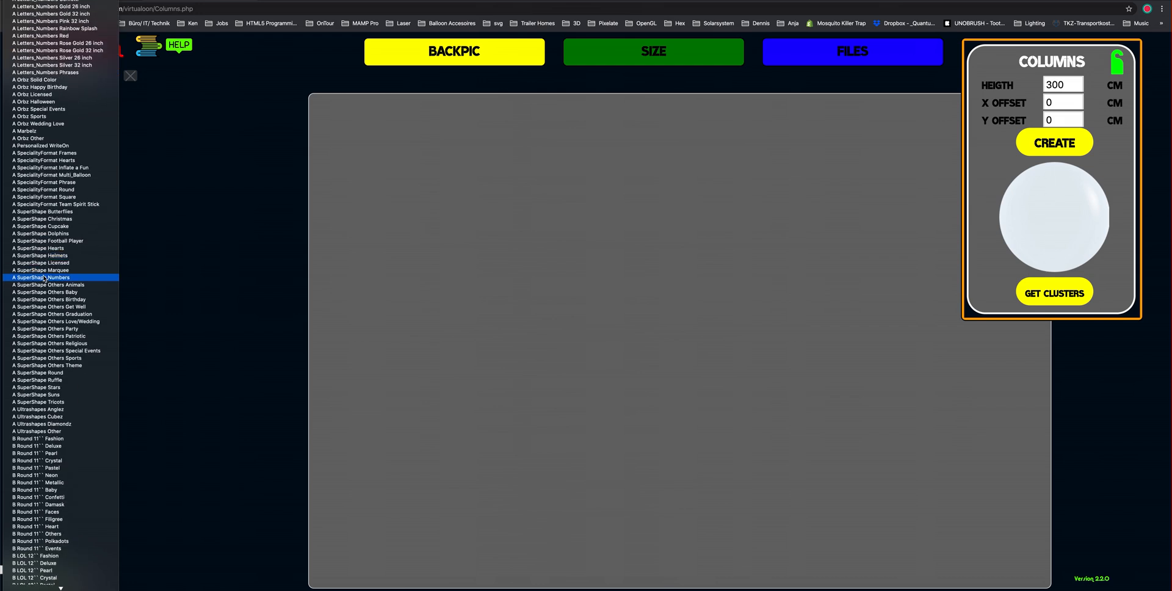
{"action": "scroll", "coordinate": [43, 278], "scroll_direction": "down", "scroll_amount": 20}
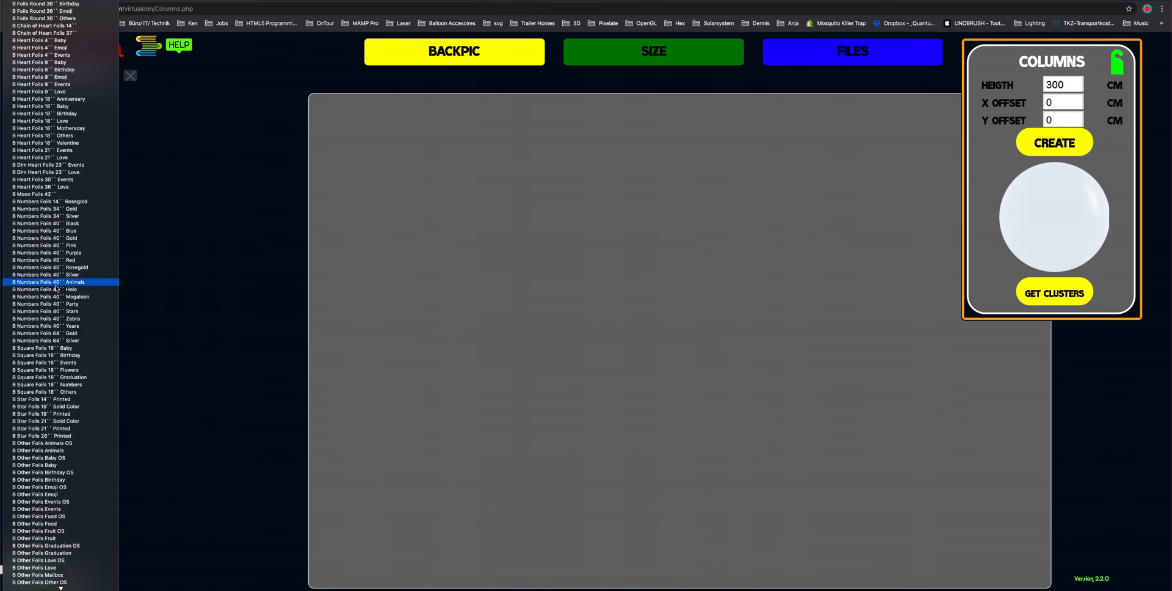
{"action": "scroll", "coordinate": [44, 278], "scroll_direction": "down", "scroll_amount": 15}
{"action": "scroll", "coordinate": [57, 288], "scroll_direction": "down", "scroll_amount": 10}
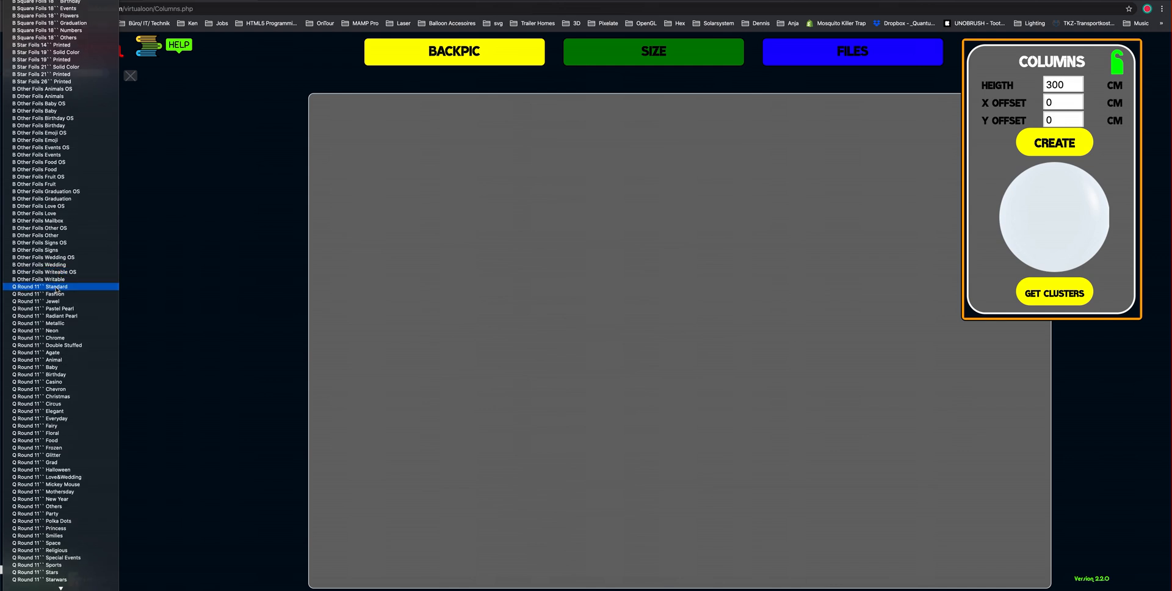
{"action": "left_click", "coordinate": [57, 287]}
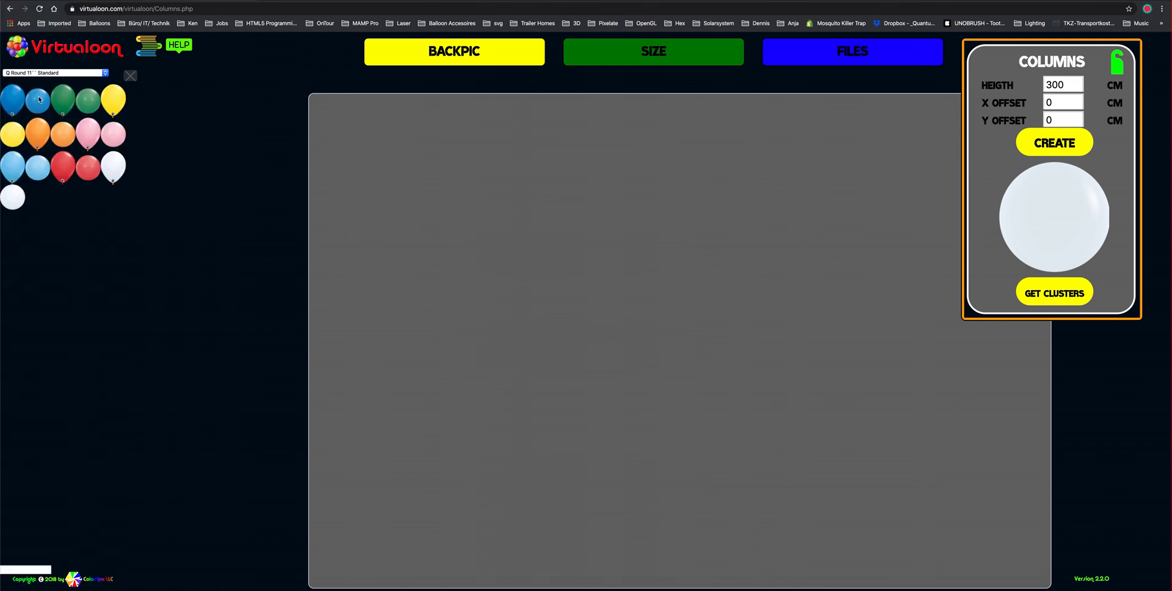
- Assign the darker blue knotless round balloon to the column and create the columns at a height of 300 cm
{"action": "left_click_drag", "start_coordinate": [31, 102], "coordinate": [1046, 203]}
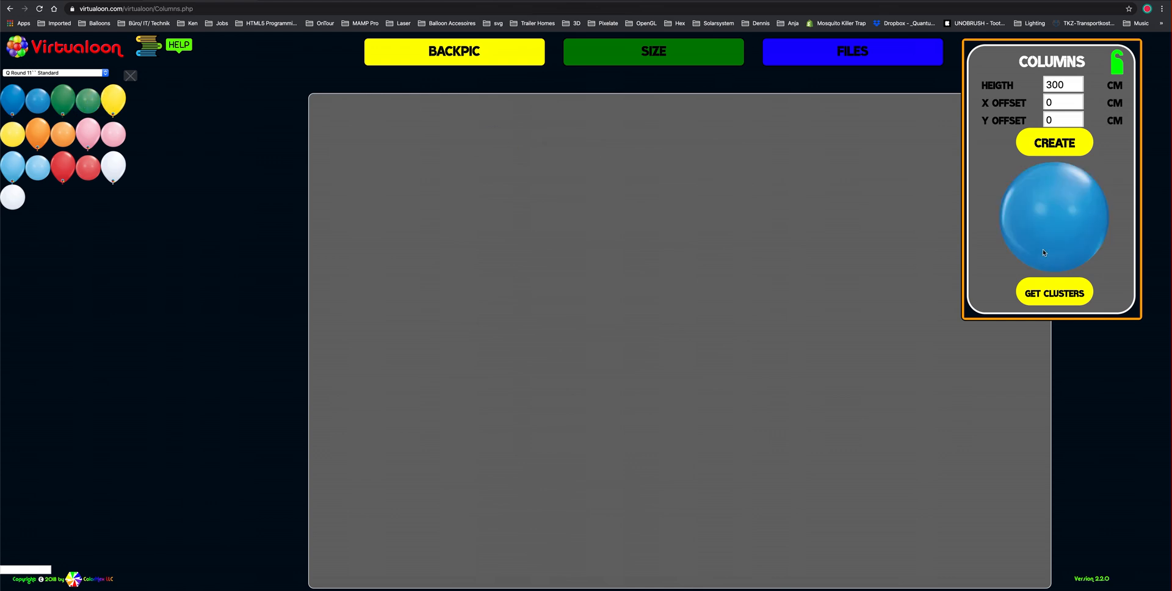
{"action": "left_click", "coordinate": [1044, 147]}
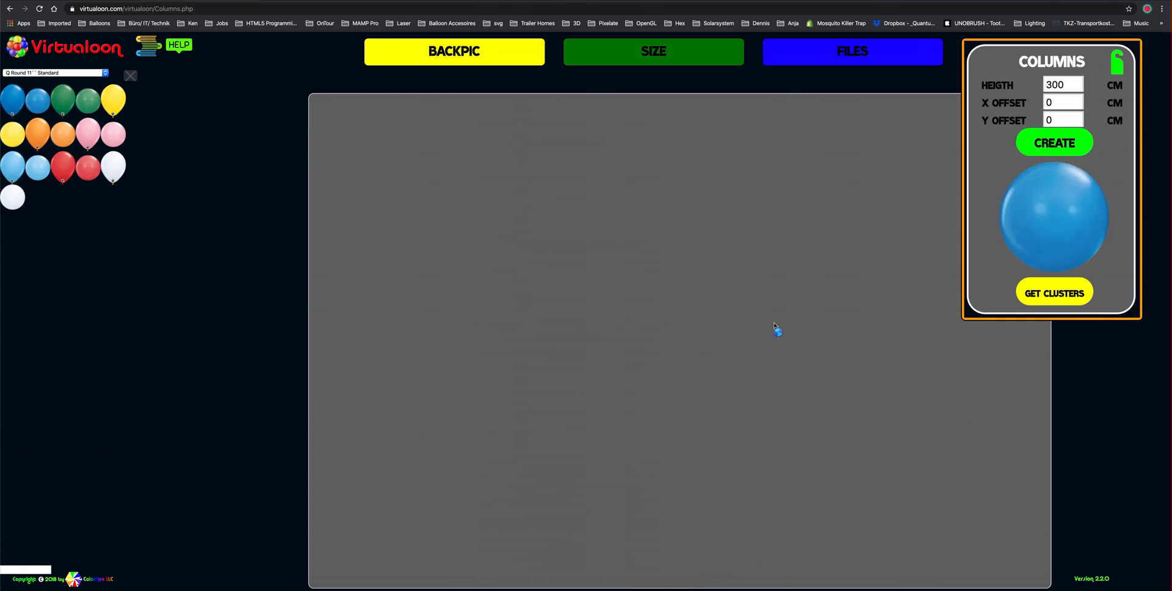
{"action": "left_click", "coordinate": [745, 346]}
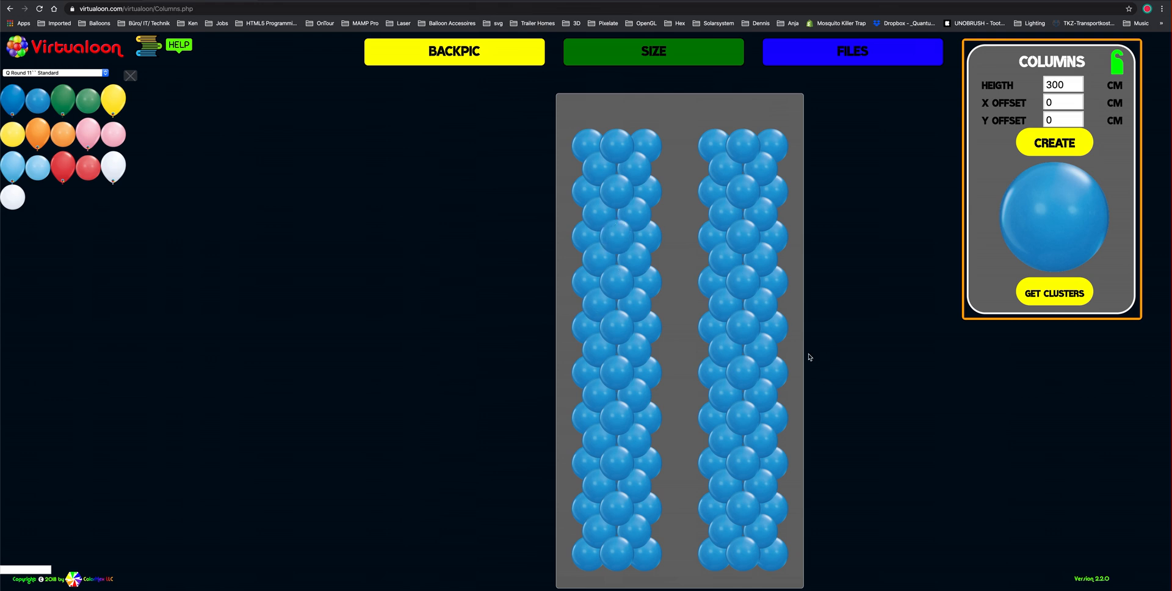
{"action": "left_click", "coordinate": [877, 59]}
- Recolour three balloons orange in a diagonal line running down from the top centre of the left column
{"action": "left_click_drag", "start_coordinate": [68, 135], "coordinate": [631, 147]}
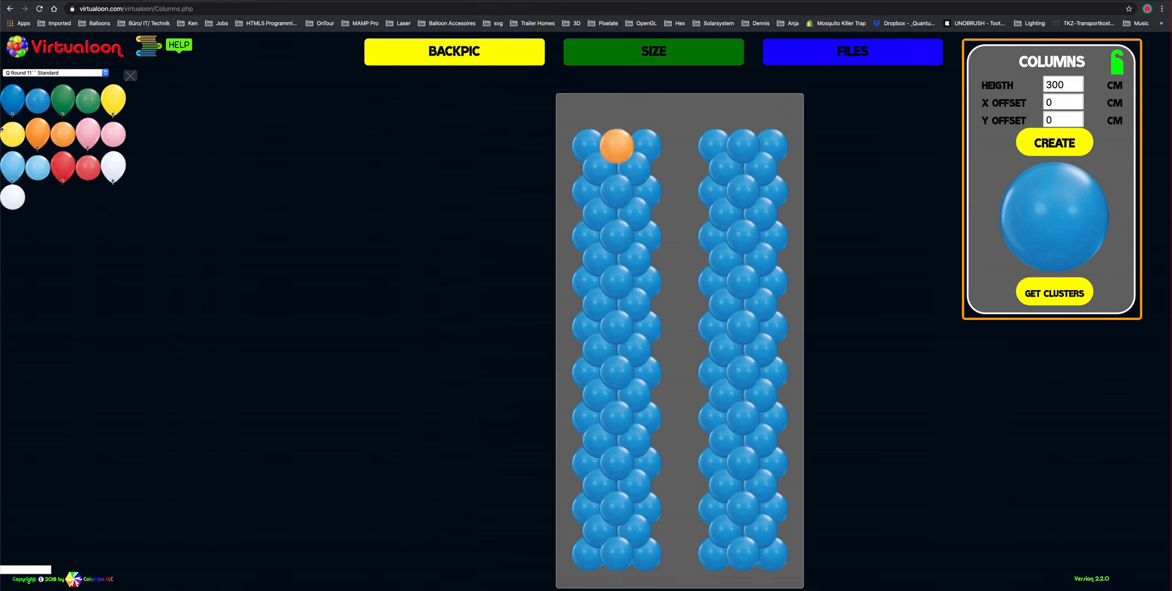
{"action": "left_click_drag", "start_coordinate": [69, 135], "coordinate": [590, 169]}
{"action": "left_click_drag", "start_coordinate": [66, 135], "coordinate": [653, 190]}
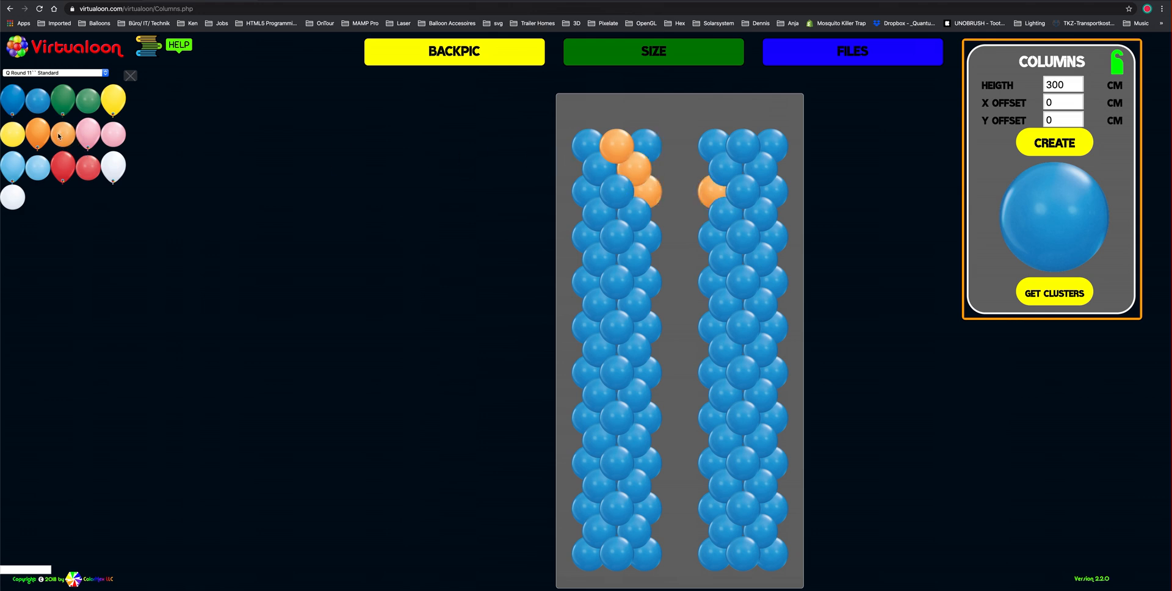
- Recolour five balloons red in a diagonal across the left column below the orange ones, restoring the misplaced centre balloon to blue
{"action": "left_click_drag", "start_coordinate": [87, 172], "coordinate": [585, 238]}
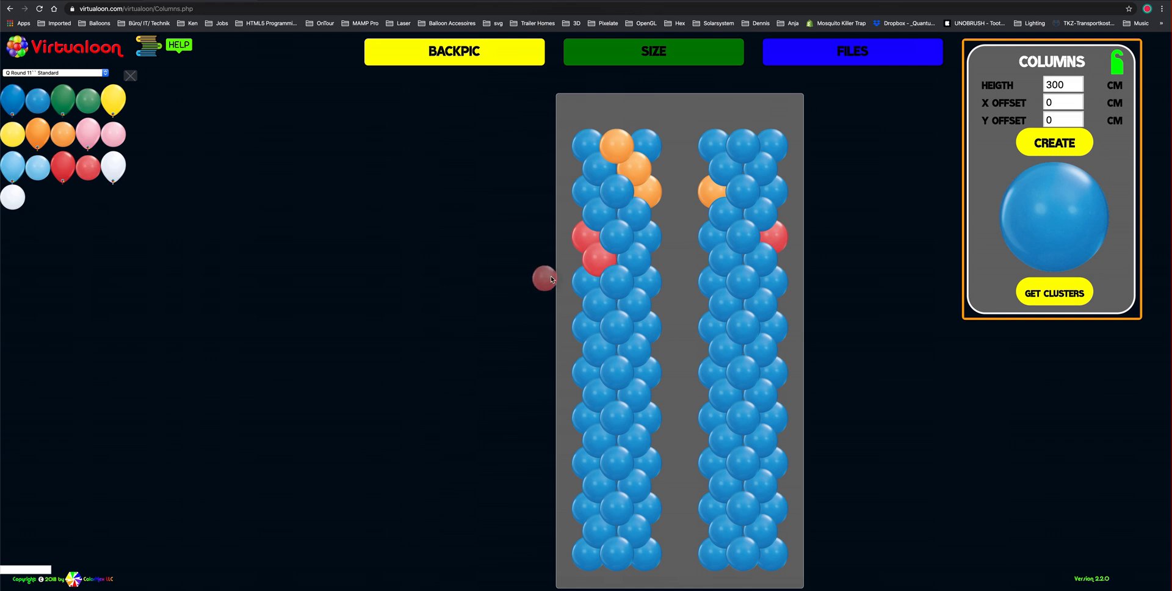
{"action": "left_click_drag", "start_coordinate": [550, 276], "coordinate": [618, 277]}
{"action": "left_click_drag", "start_coordinate": [82, 173], "coordinate": [624, 332]}
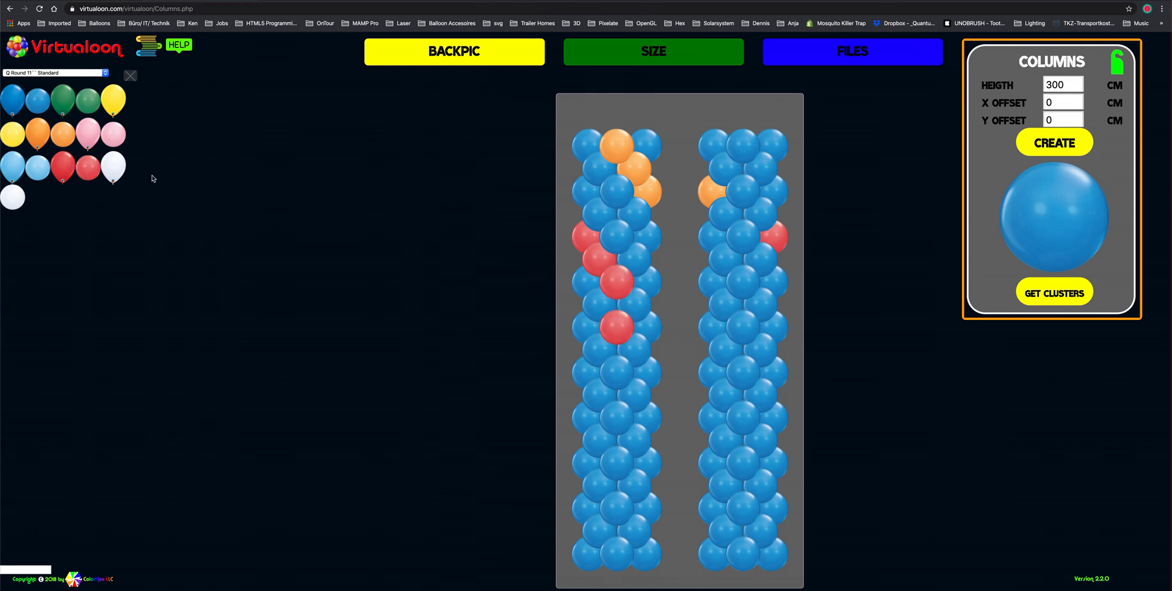
{"action": "left_click_drag", "start_coordinate": [48, 101], "coordinate": [617, 326]}
{"action": "left_click_drag", "start_coordinate": [84, 171], "coordinate": [646, 323]}
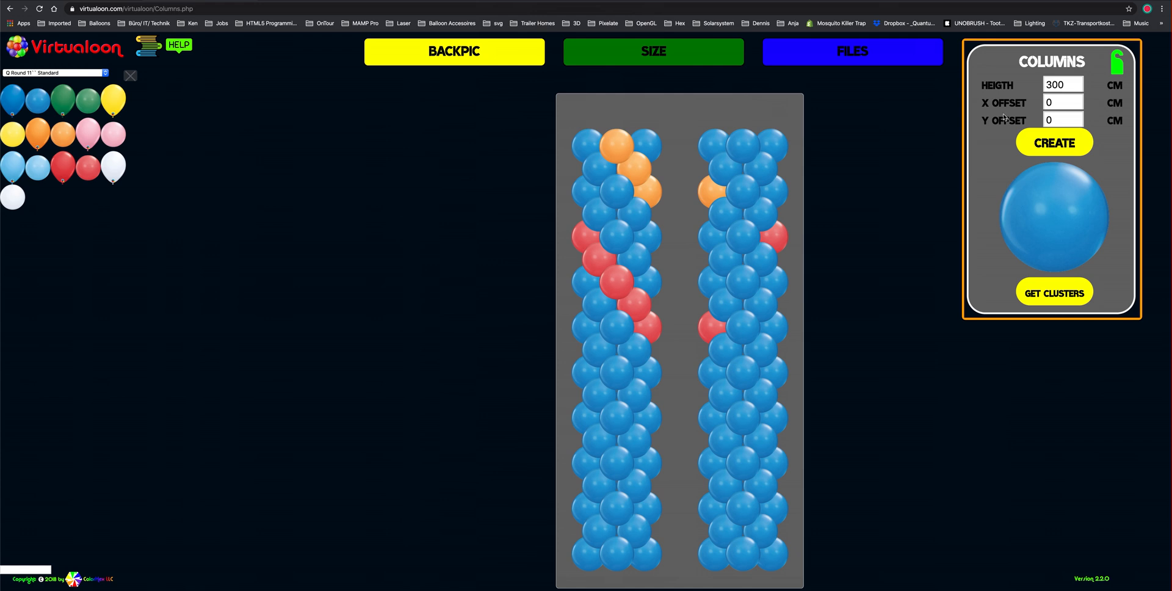
- Enter a 120 cm Y offset for the columns and shift the whole design by a 120 cm Y offset with the X offset empty
{"action": "double_click", "coordinate": [1058, 119]}
{"action": "type", "text": "120"}
{"action": "left_click", "coordinate": [689, 59]}
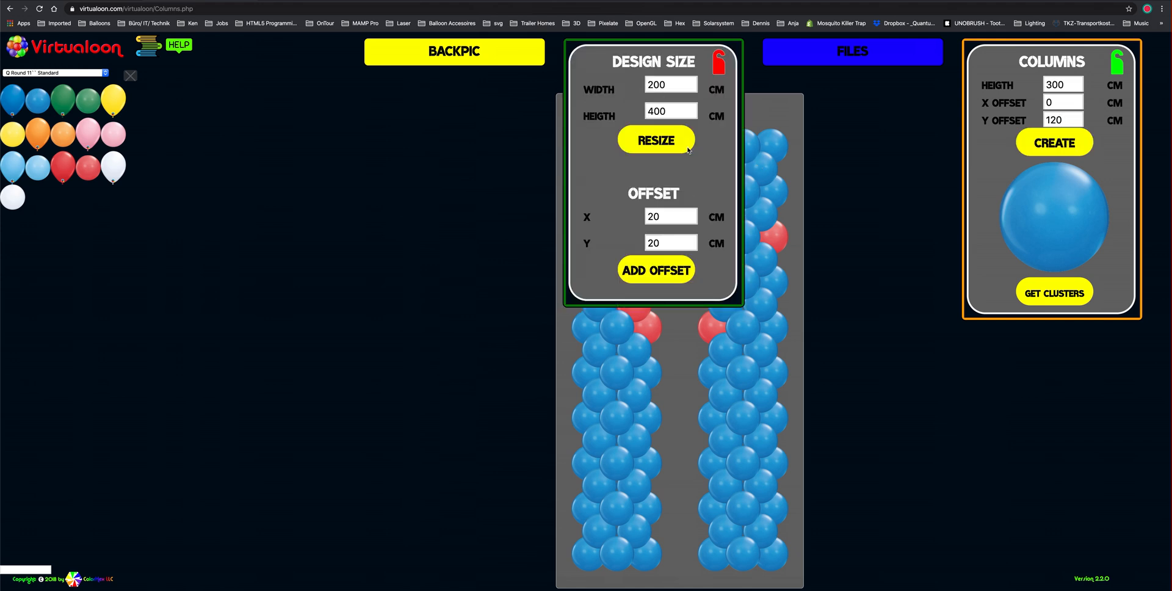
{"action": "left_click", "coordinate": [719, 66]}
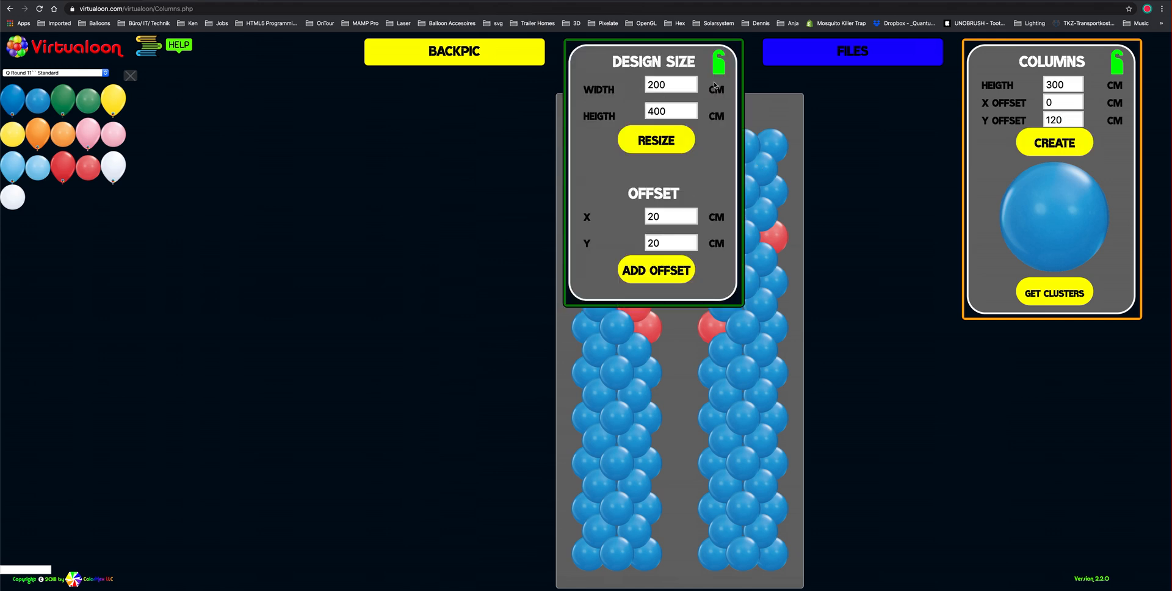
{"action": "double_click", "coordinate": [668, 221]}
{"action": "key", "text": "BackSpace"}
{"action": "left_click", "coordinate": [649, 242]}
{"action": "type", "text": "1"}
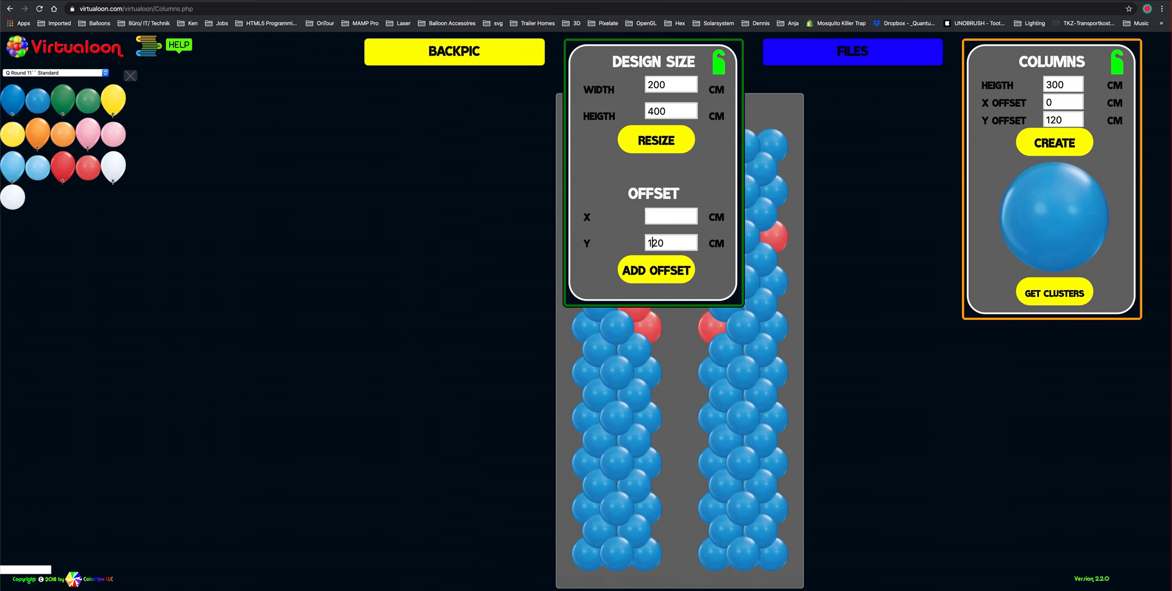
{"action": "left_click", "coordinate": [679, 269]}
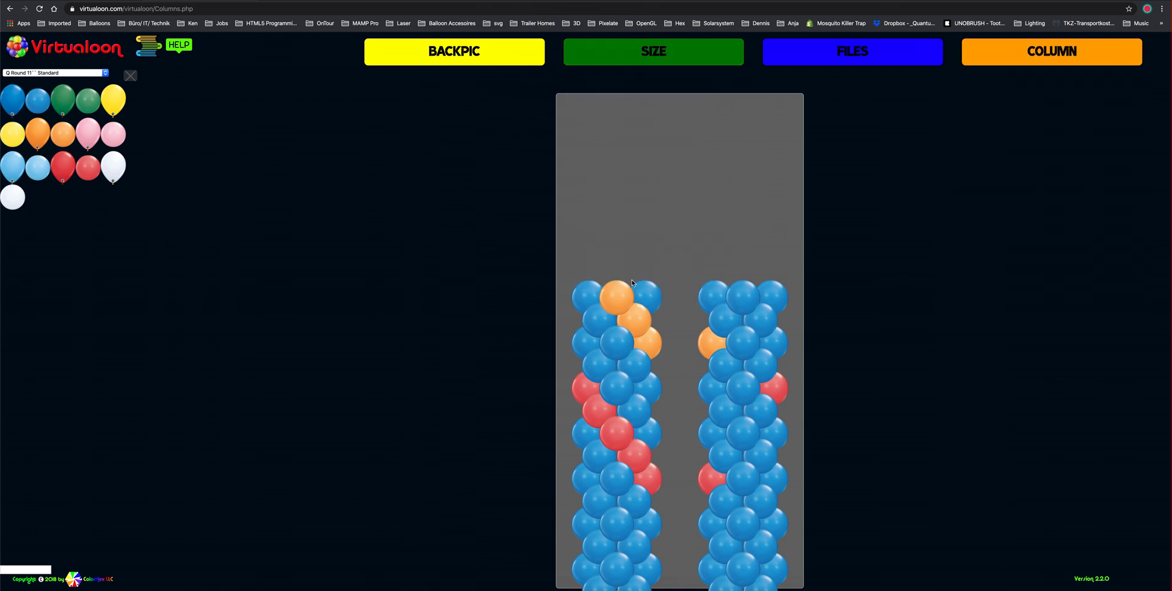
- Resize the design area to a height of 600 cm
{"action": "mouse_move", "coordinate": [671, 61]}
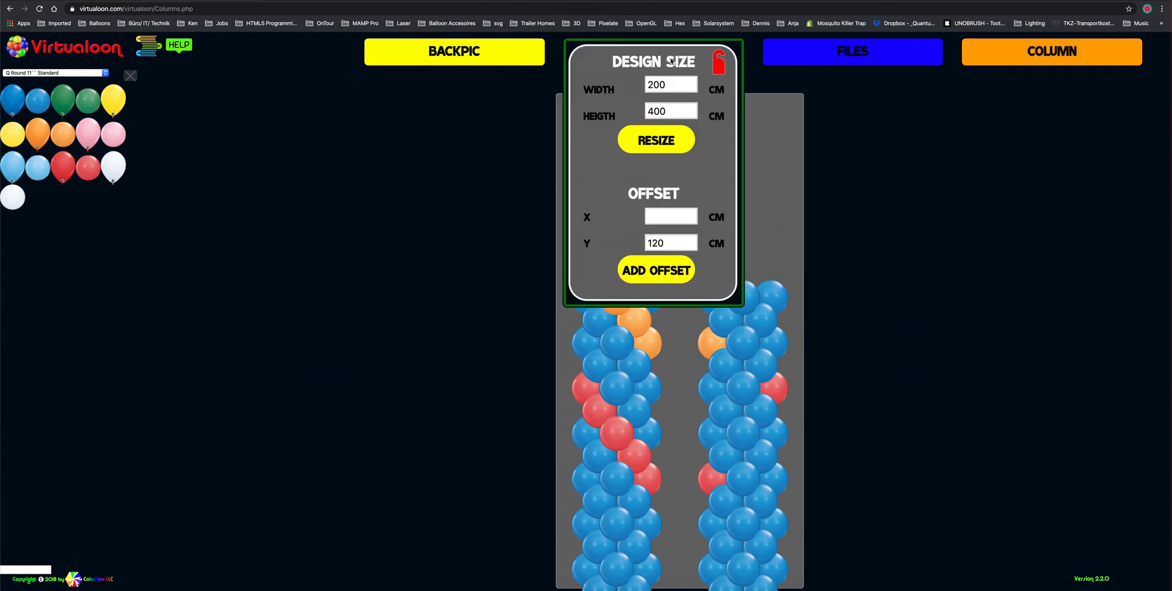
{"action": "double_click", "coordinate": [679, 112]}
{"action": "type", "text": "600"}
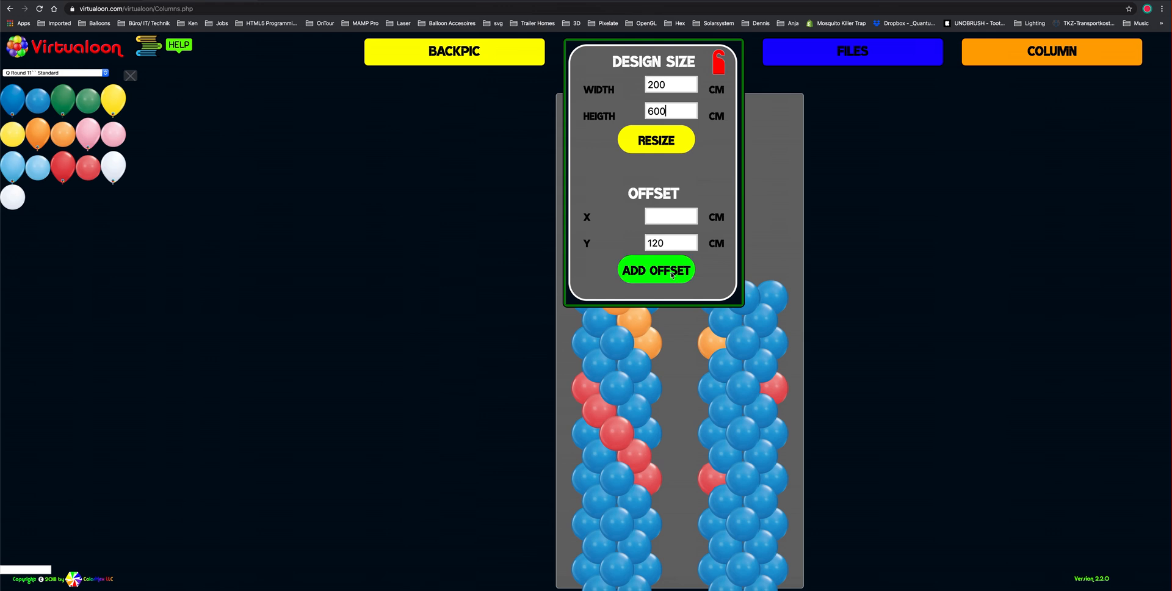
{"action": "left_click", "coordinate": [652, 146]}
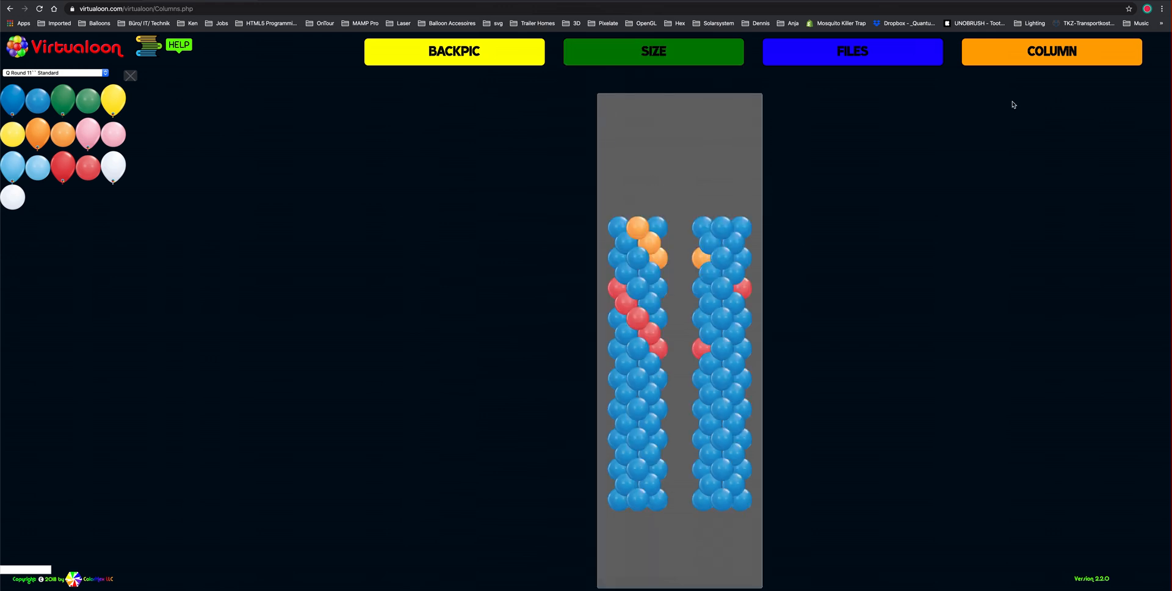
- Render the column design as a PNG and examine both columns from top to bottom in the rendered image
{"action": "mouse_move", "coordinate": [1012, 62]}
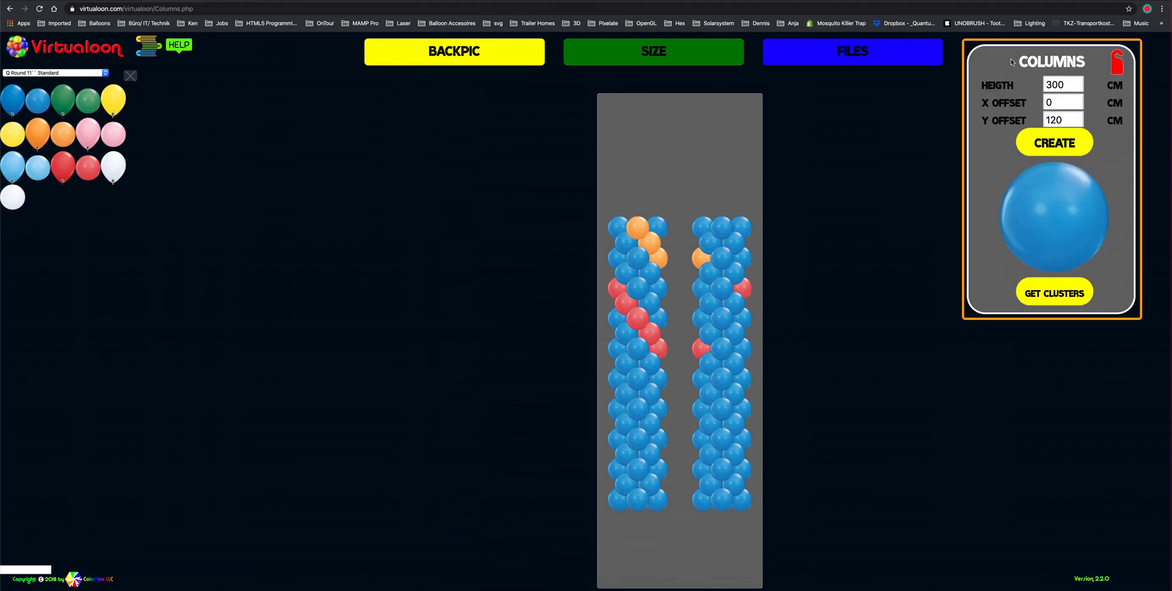
{"action": "mouse_move", "coordinate": [916, 58]}
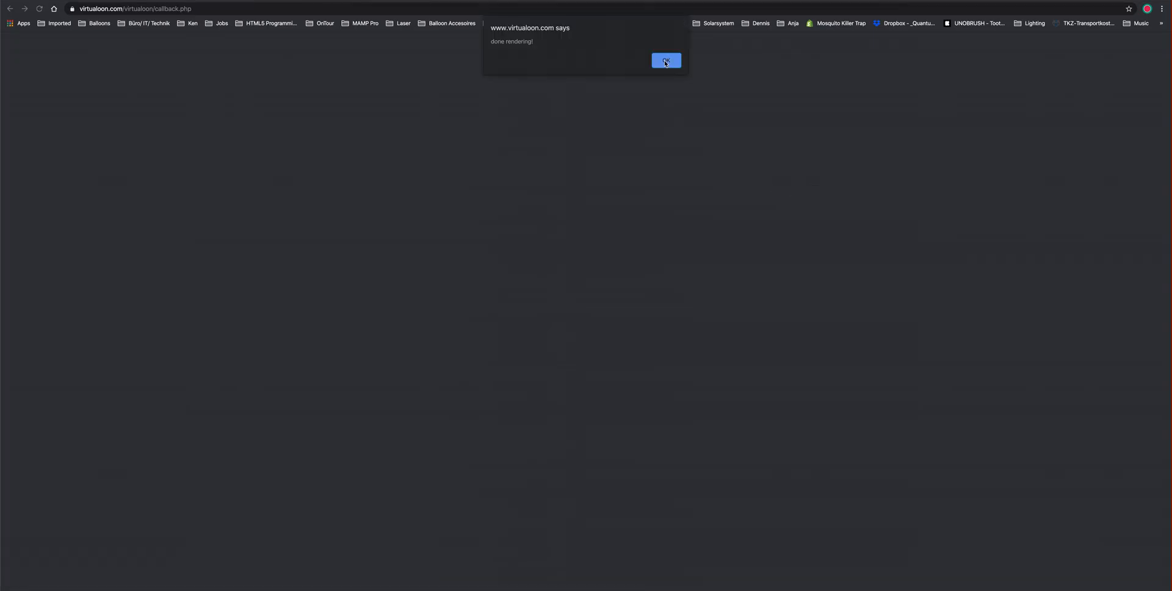
{"action": "left_click", "coordinate": [666, 61]}
{"action": "scroll", "coordinate": [765, 229], "scroll_direction": "down", "scroll_amount": 5}
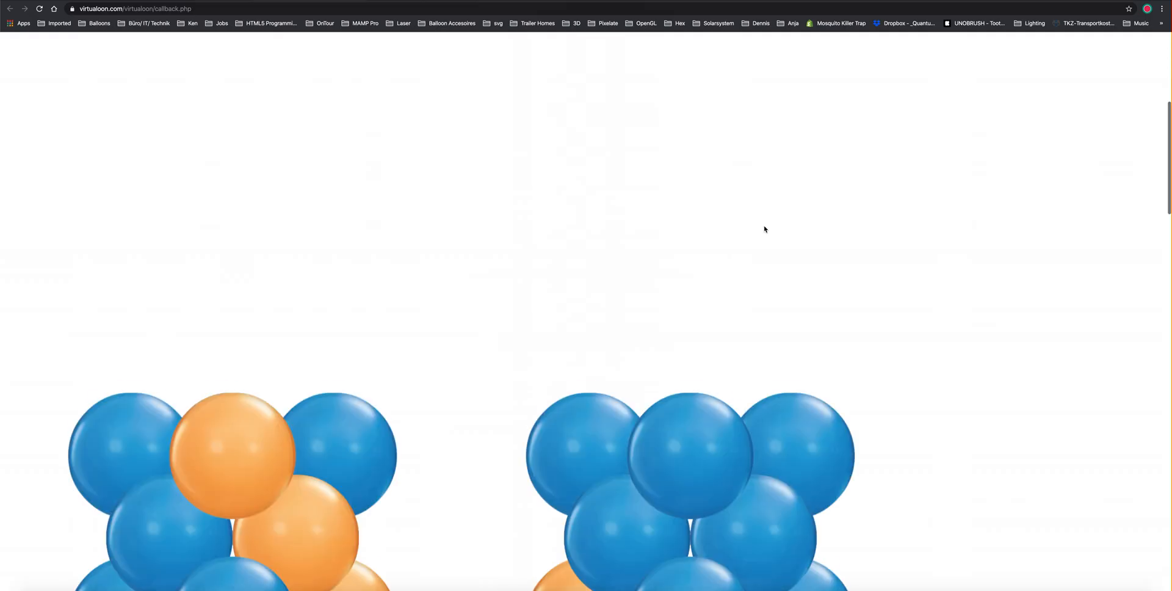
{"action": "scroll", "coordinate": [765, 229], "scroll_direction": "down", "scroll_amount": 1}
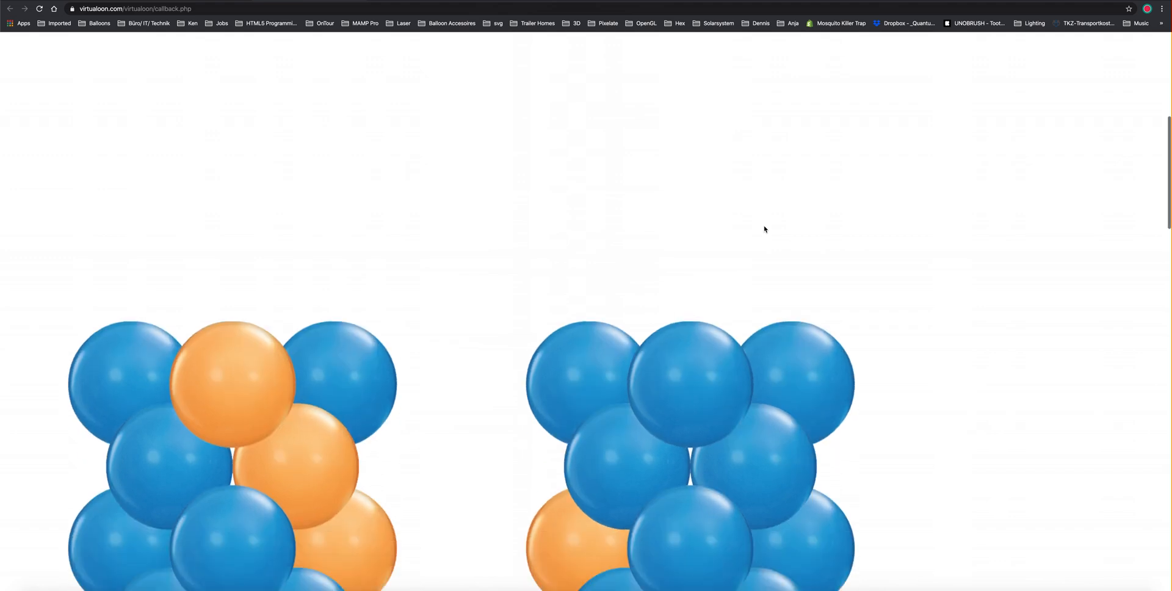
{"action": "scroll", "coordinate": [764, 229], "scroll_direction": "down", "scroll_amount": 15}
{"action": "scroll", "coordinate": [765, 230], "scroll_direction": "up", "scroll_amount": 2}
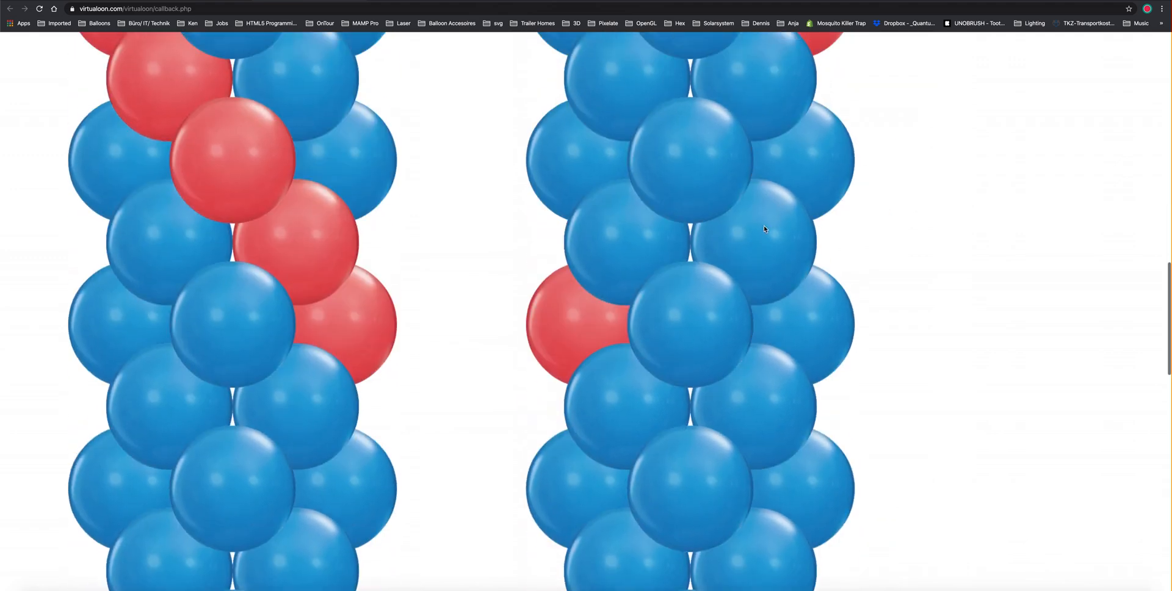
{"action": "scroll", "coordinate": [765, 230], "scroll_direction": "up", "scroll_amount": 16}
{"action": "scroll", "coordinate": [764, 230], "scroll_direction": "down", "scroll_amount": 3}
{"action": "scroll", "coordinate": [764, 229], "scroll_direction": "down", "scroll_amount": 3}
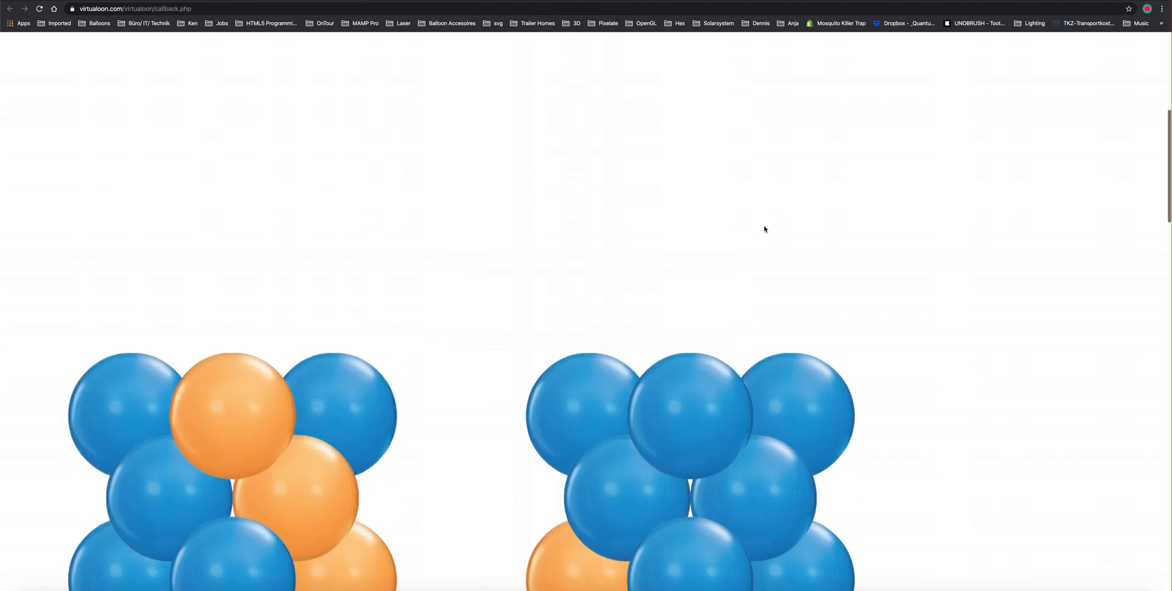
{"action": "right_click", "coordinate": [512, 307]}
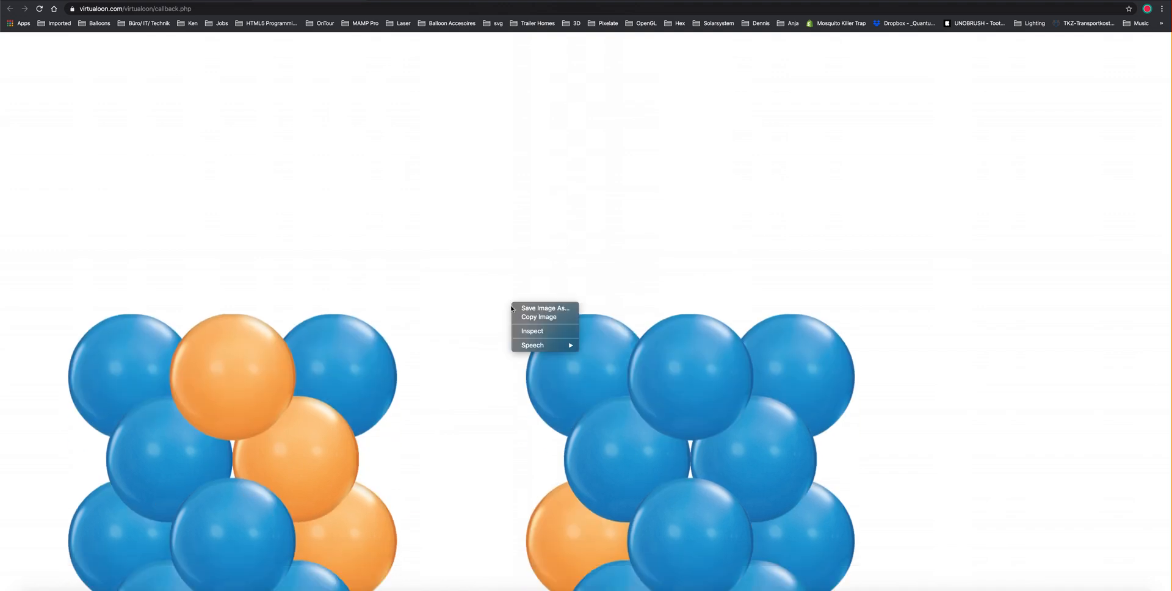
{"action": "left_click", "coordinate": [528, 311]}
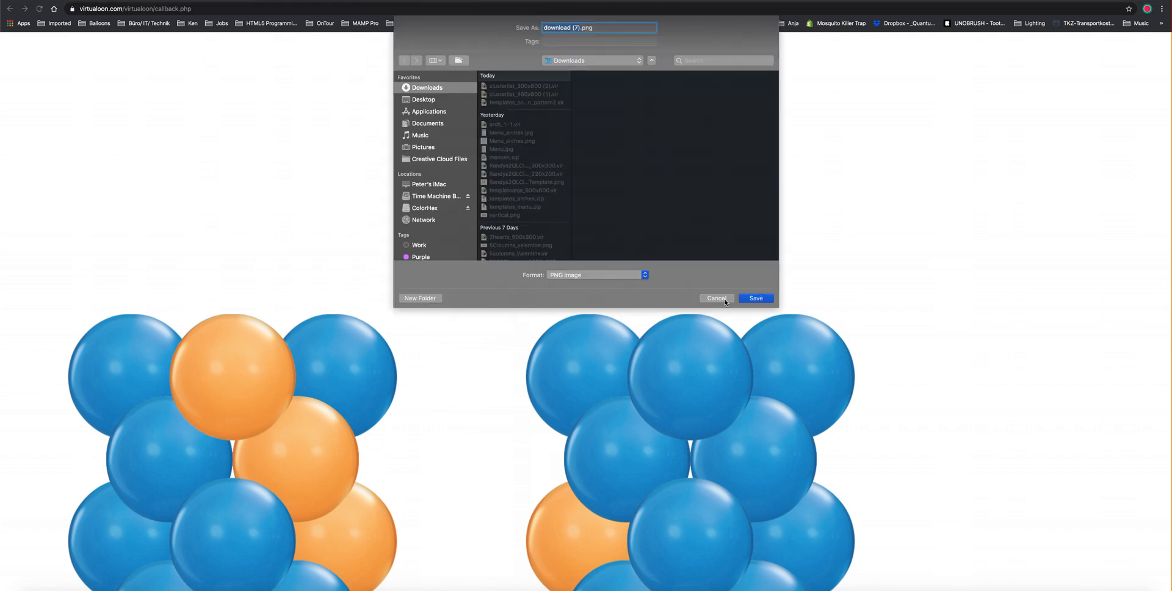
{"action": "left_click", "coordinate": [718, 298]}
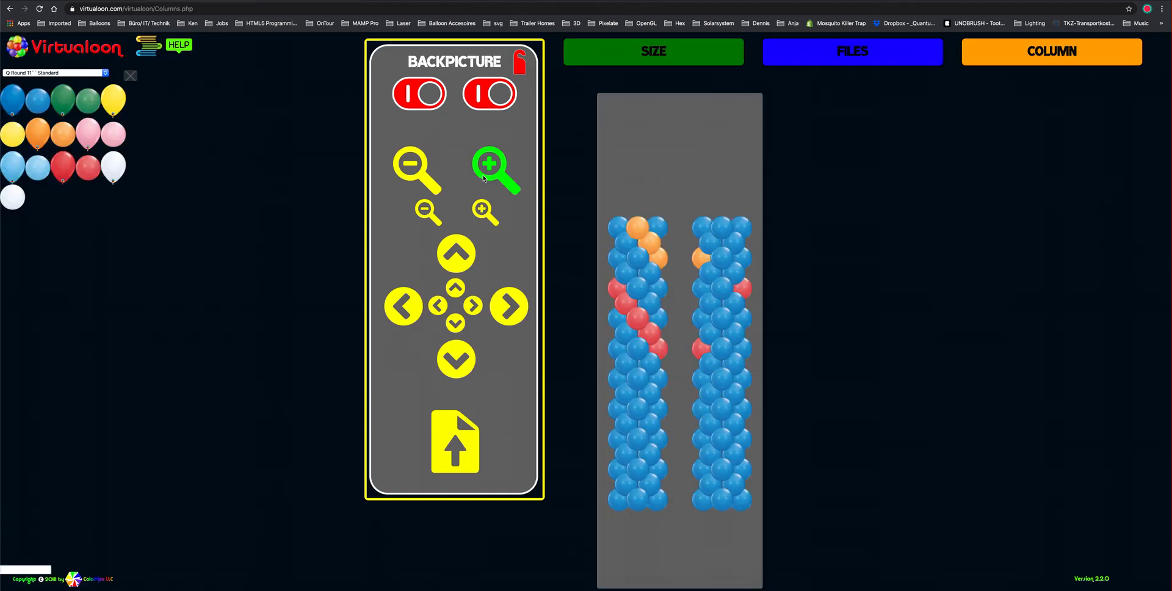
- Generate the cluster list for the 300 cm column design
{"action": "left_click", "coordinate": [1018, 59]}
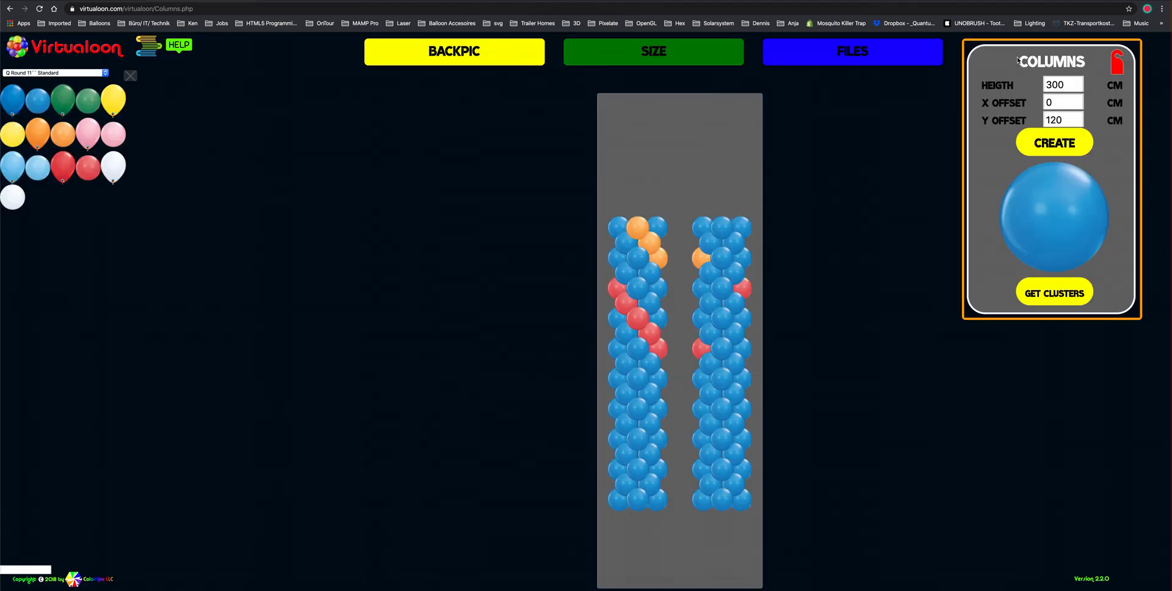
{"action": "left_click", "coordinate": [1045, 296]}
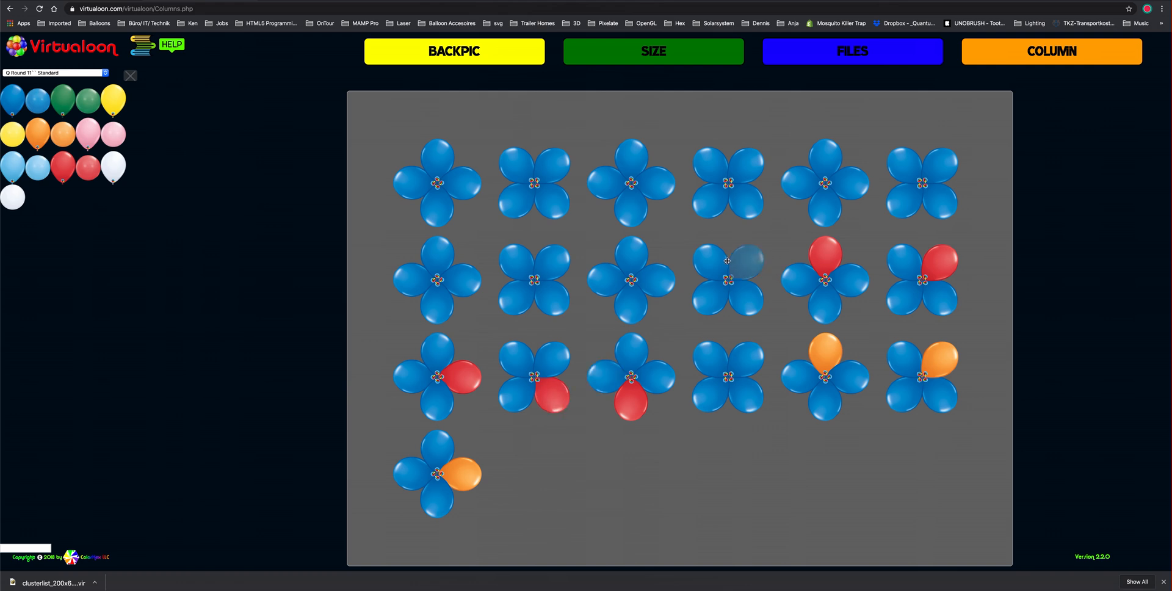
{"action": "mouse_move", "coordinate": [840, 60]}
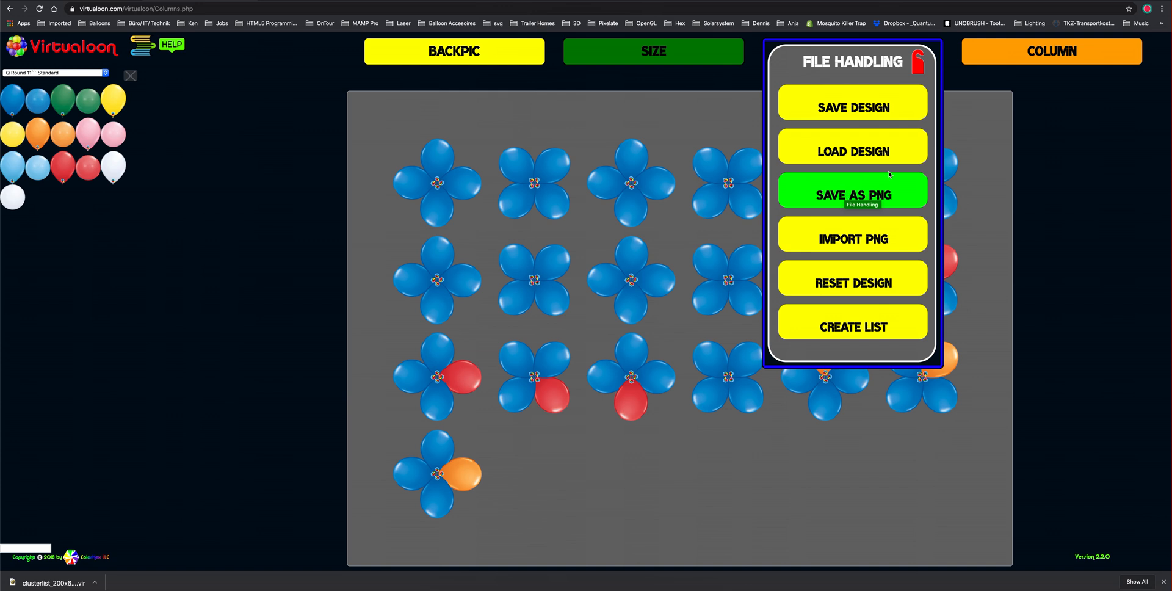
{"action": "mouse_move", "coordinate": [1040, 59]}
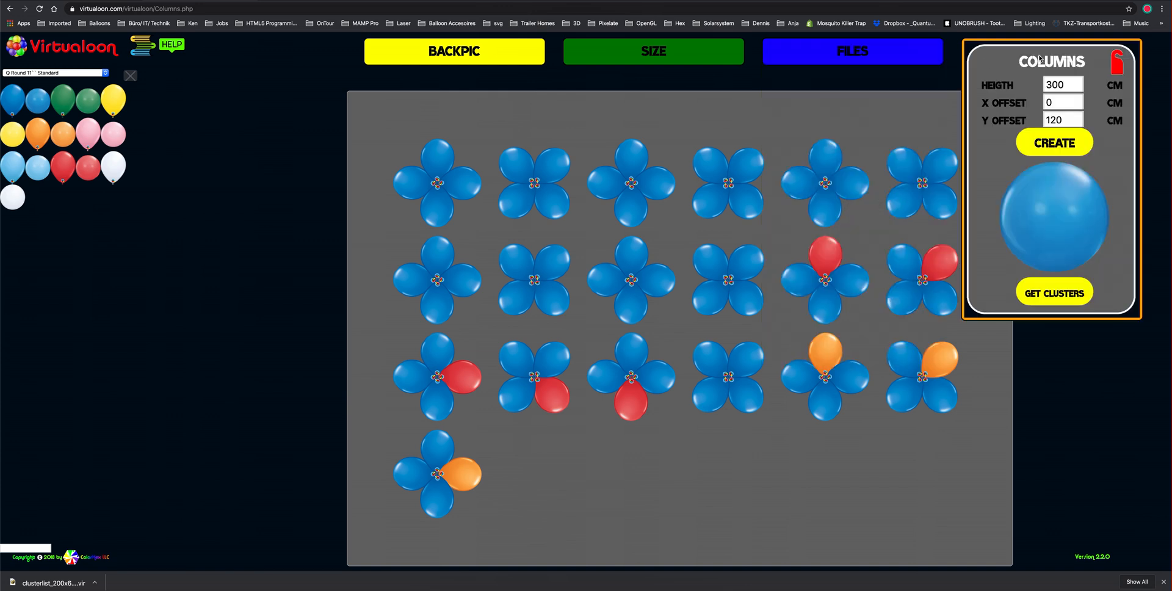
- Leave the Column Tool without keeping changes and open the Plus Wall Tool
{"action": "left_click", "coordinate": [140, 52]}
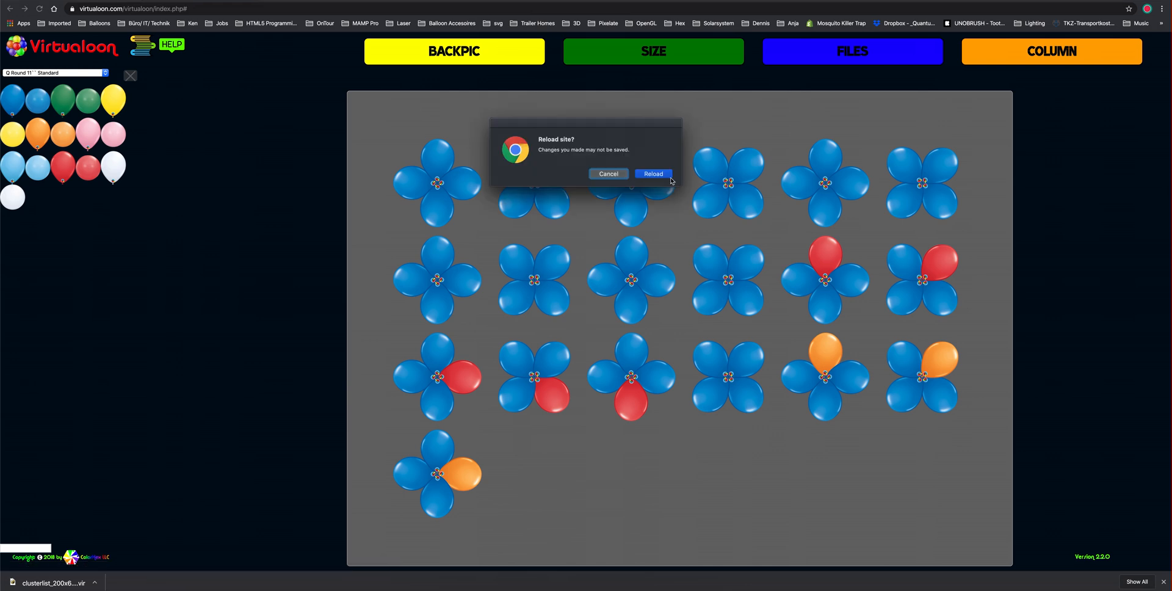
{"action": "left_click", "coordinate": [652, 174]}
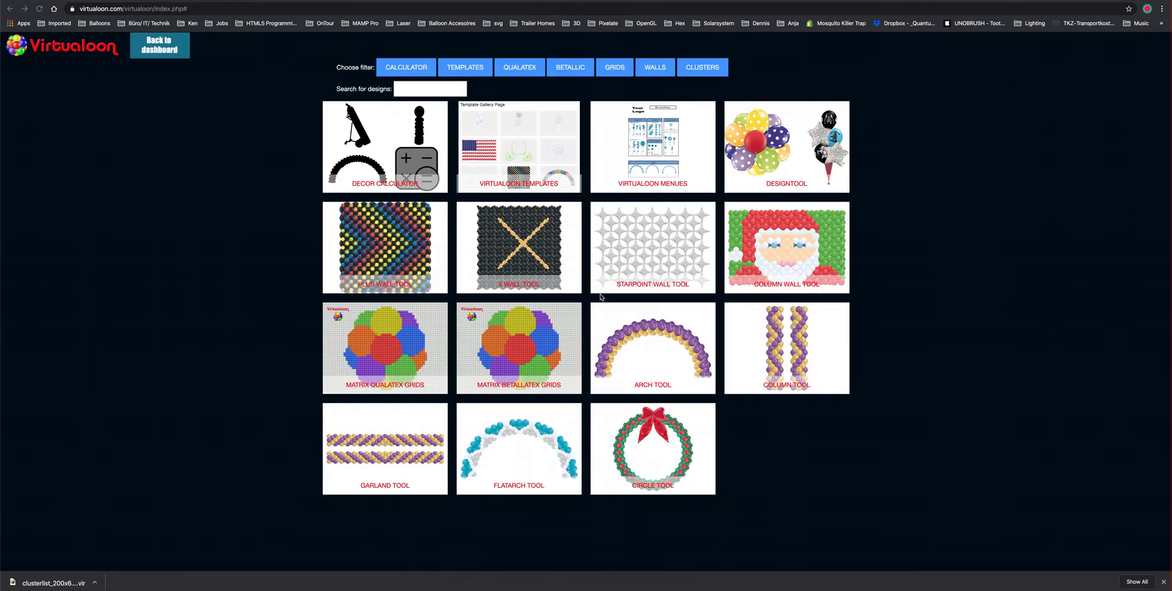
{"action": "left_click", "coordinate": [379, 244]}
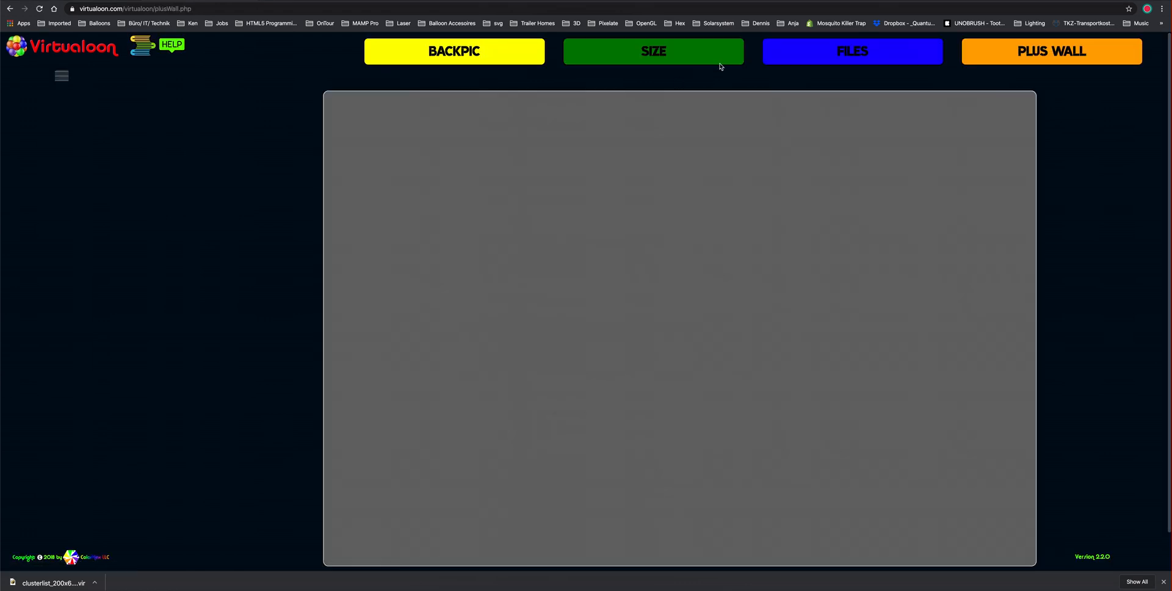
- Show the balloon palette, load the Q Round 11'' Fashion assortment and try to use its purple balloon for the wall
{"action": "mouse_move", "coordinate": [1096, 54]}
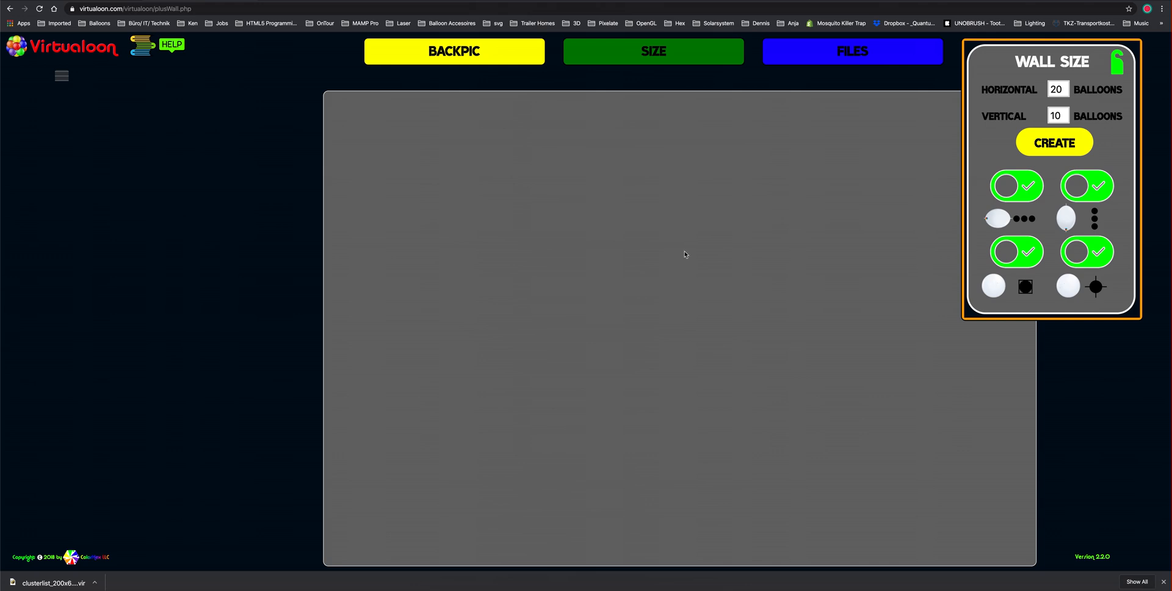
{"action": "left_click", "coordinate": [66, 76]}
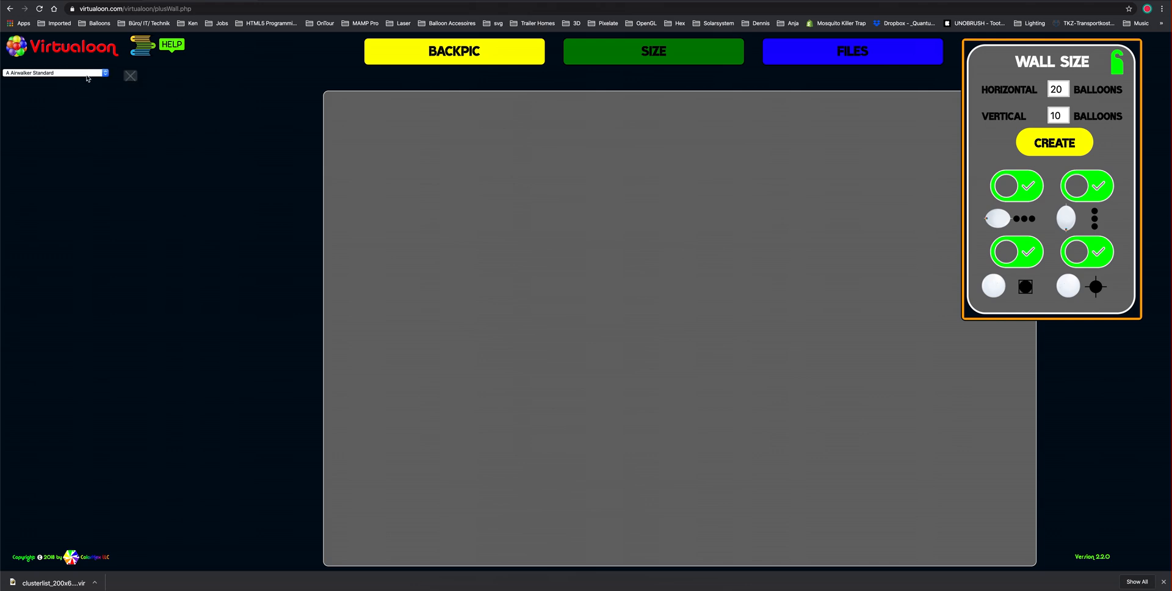
{"action": "left_click", "coordinate": [105, 73]}
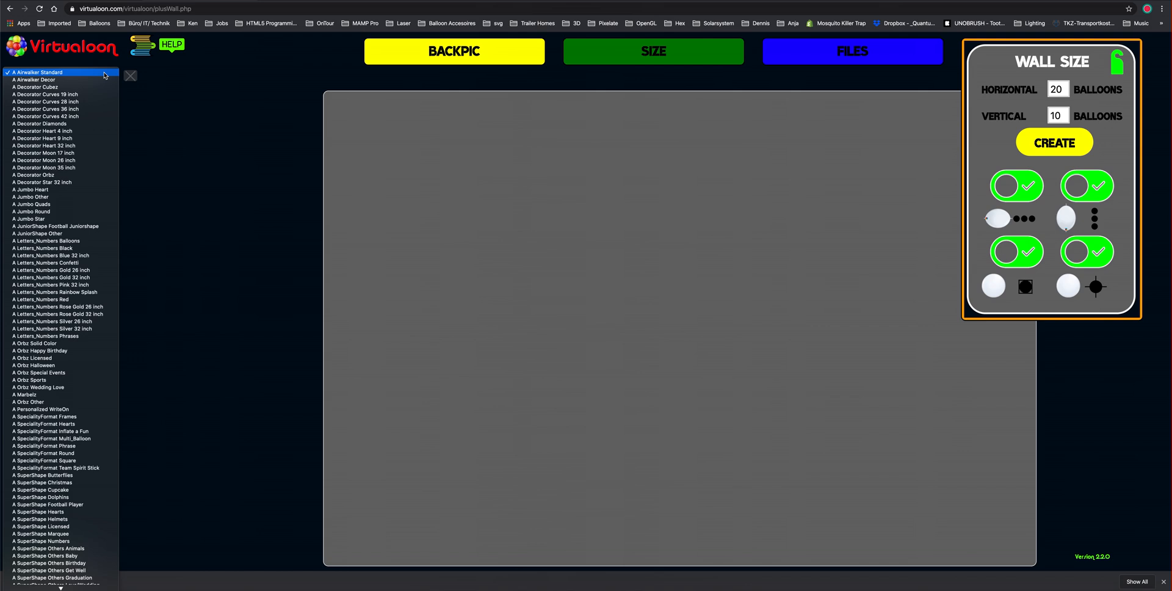
{"action": "scroll", "coordinate": [99, 144], "scroll_direction": "down", "scroll_amount": 5}
{"action": "scroll", "coordinate": [98, 144], "scroll_direction": "down", "scroll_amount": 20}
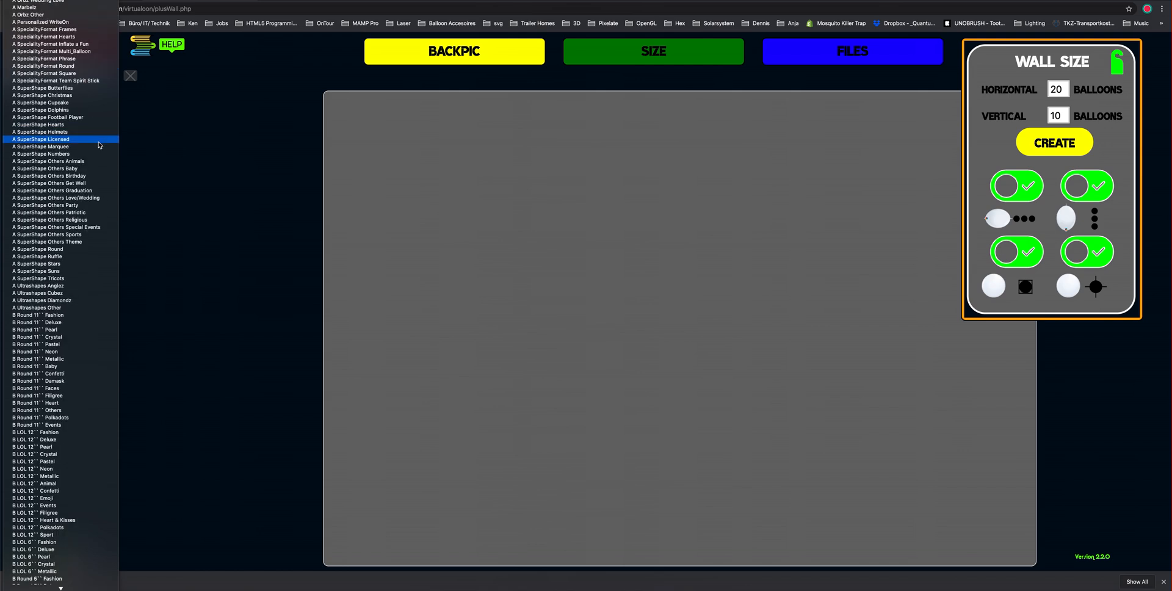
{"action": "scroll", "coordinate": [100, 174], "scroll_direction": "down", "scroll_amount": 3}
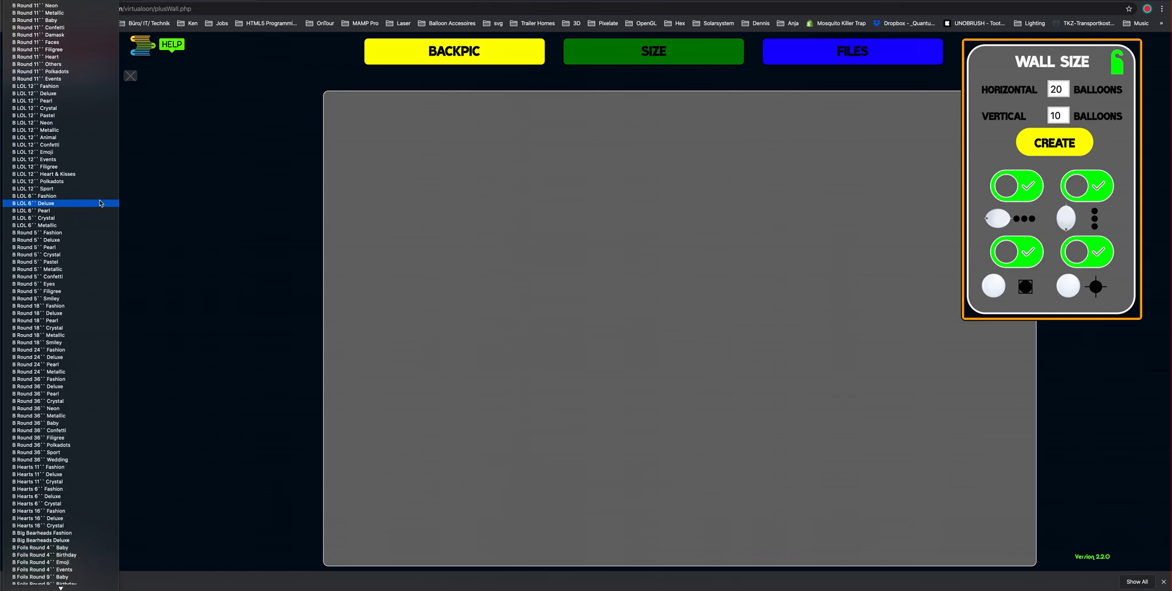
{"action": "scroll", "coordinate": [97, 204], "scroll_direction": "down", "scroll_amount": 20}
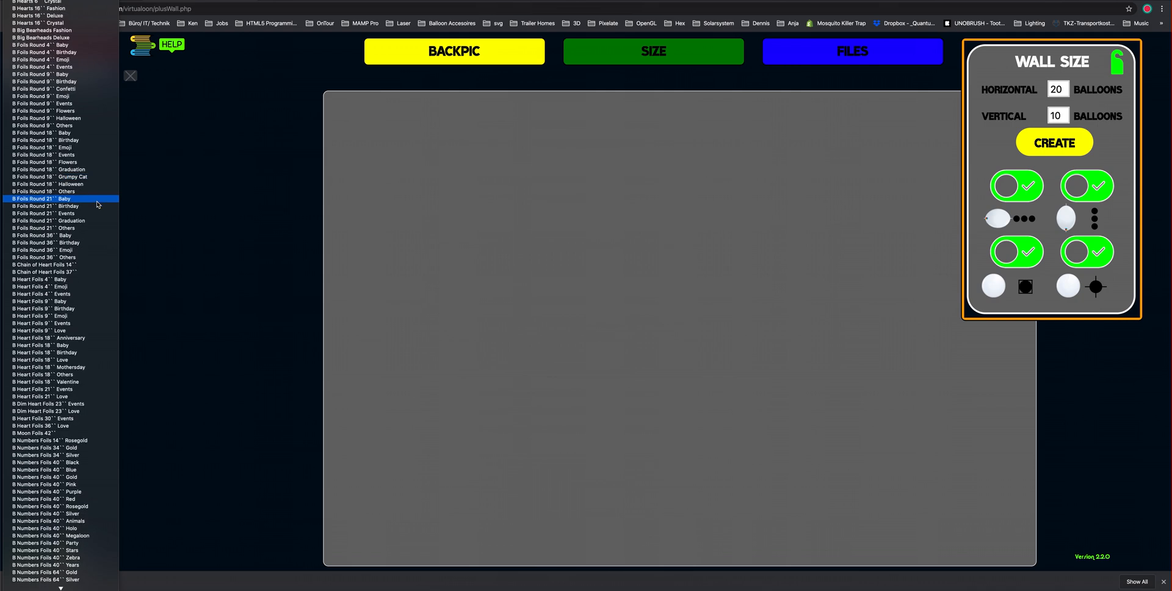
{"action": "scroll", "coordinate": [96, 201], "scroll_direction": "down", "scroll_amount": 20}
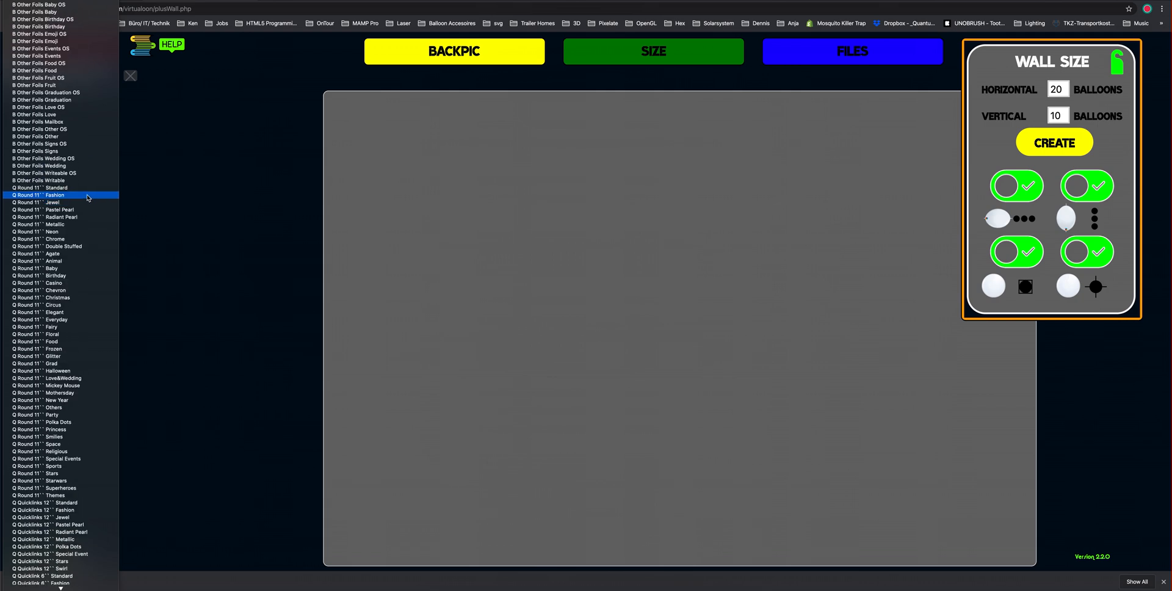
{"action": "left_click", "coordinate": [87, 195]}
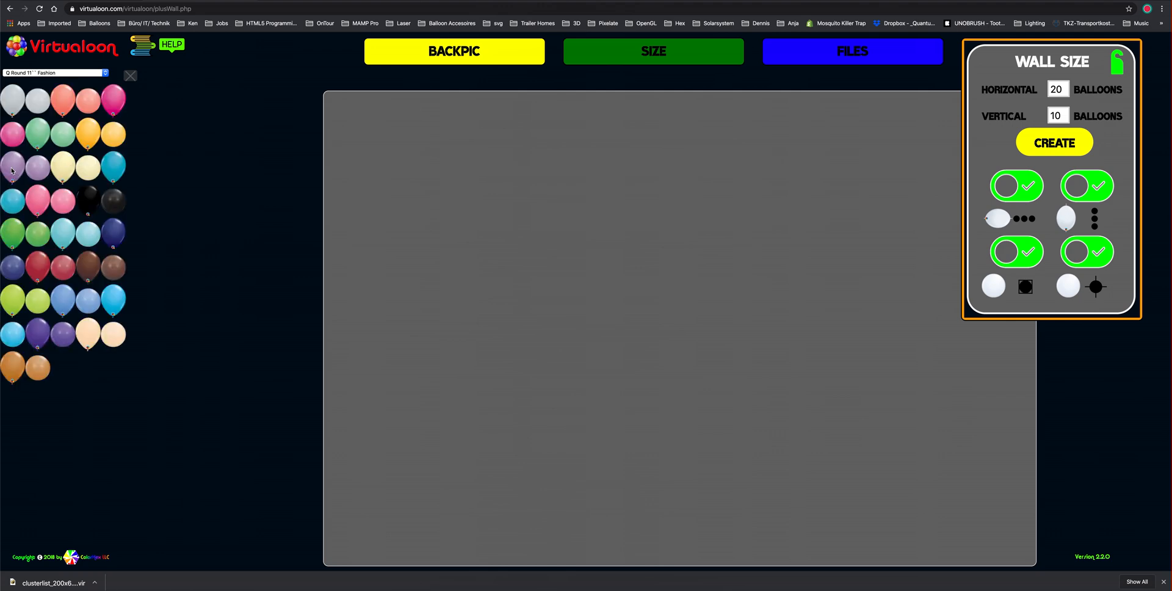
{"action": "left_click_drag", "start_coordinate": [12, 170], "coordinate": [1072, 166]}
- Load the Q Quicklinks 12'' Fashion assortment and assign its dark blue balloon to the wall's vertical links
{"action": "left_click", "coordinate": [105, 74]}
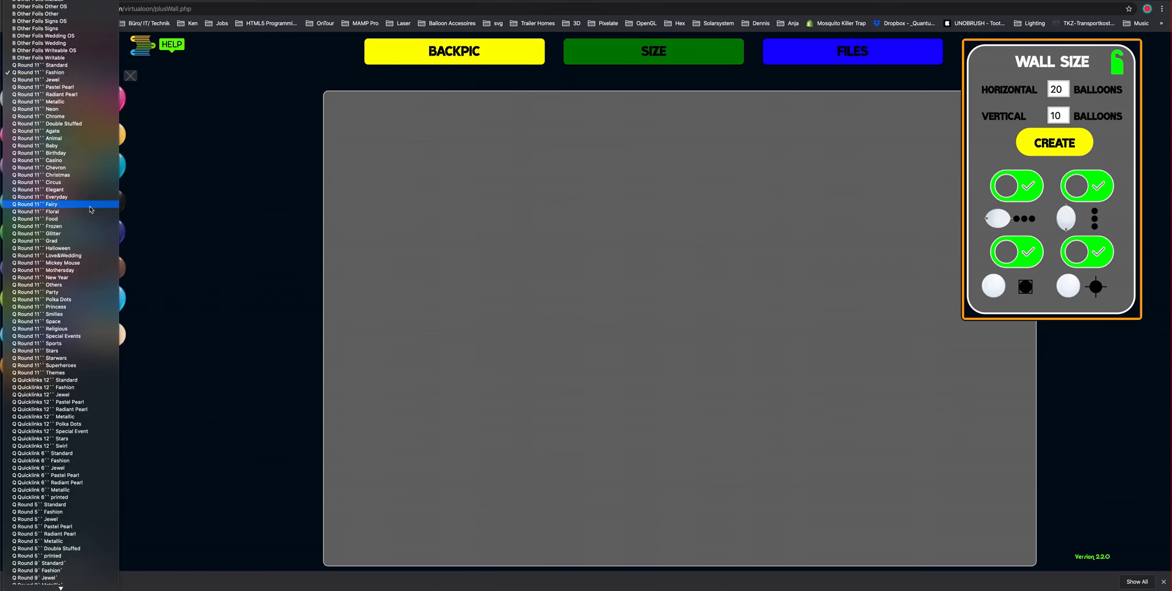
{"action": "scroll", "coordinate": [91, 210], "scroll_direction": "down", "scroll_amount": 2}
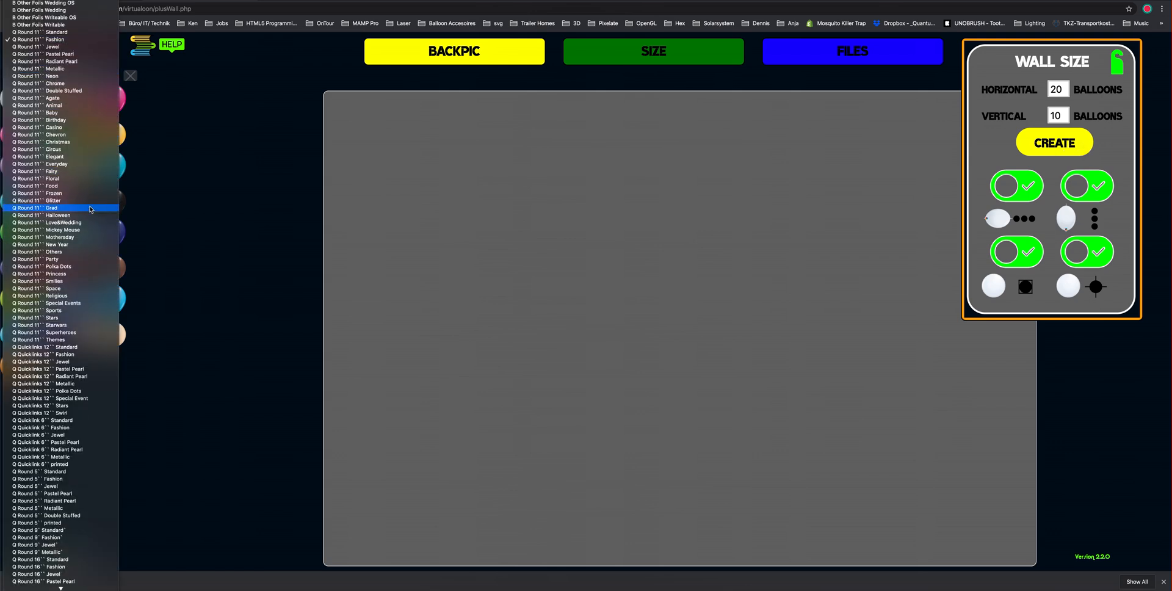
{"action": "left_click", "coordinate": [64, 354]}
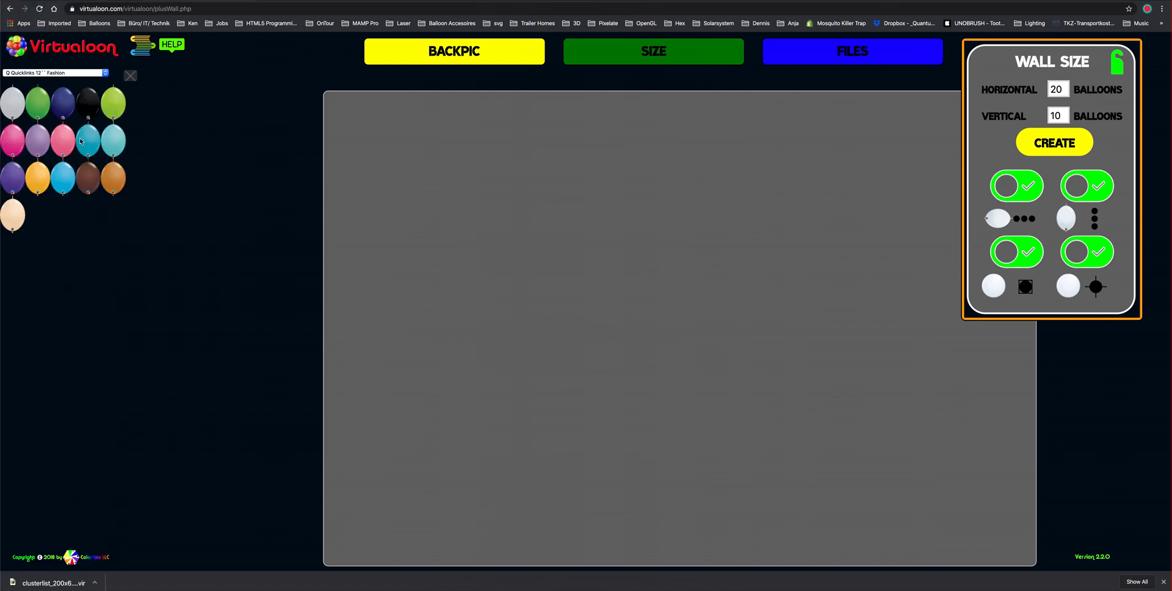
{"action": "left_click_drag", "start_coordinate": [95, 108], "coordinate": [1066, 219]}
- Load the Q Quicklink 6'' Standard assortment and assign its light blue balloon to the wall's horizontal links
{"action": "left_click", "coordinate": [106, 72]}
{"action": "scroll", "coordinate": [81, 261], "scroll_direction": "down", "scroll_amount": 5}
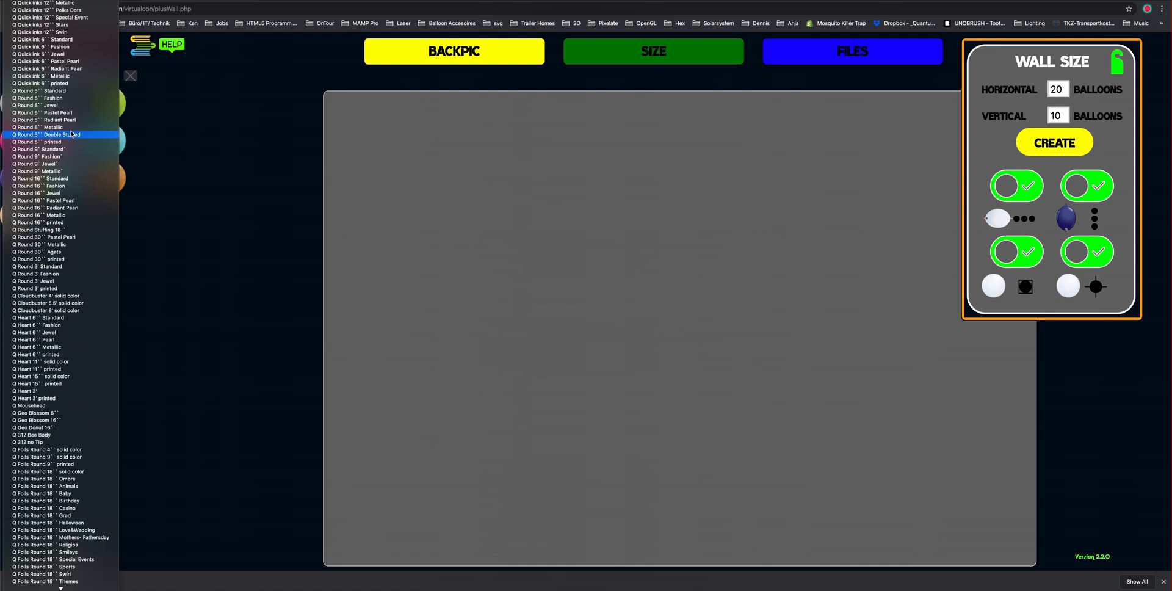
{"action": "left_click", "coordinate": [71, 39]}
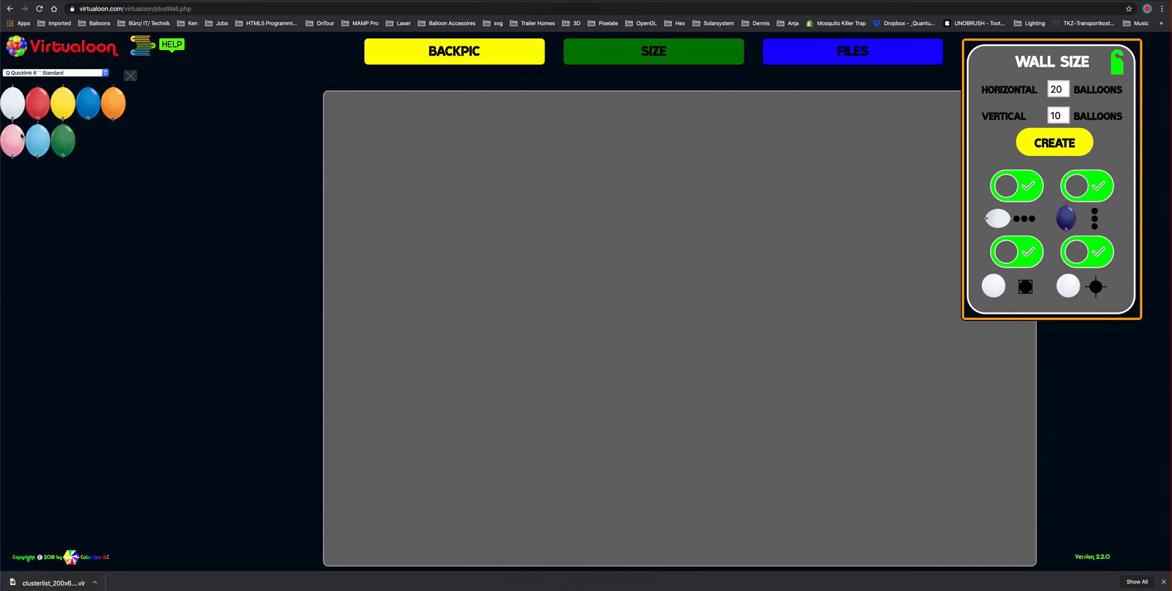
{"action": "left_click_drag", "start_coordinate": [40, 142], "coordinate": [1005, 221]}
- Create the 20 by 10 wall with Q Round 5'' Standard balloons, round yellow in the gaps and round green at the crossings
{"action": "left_click", "coordinate": [106, 72]}
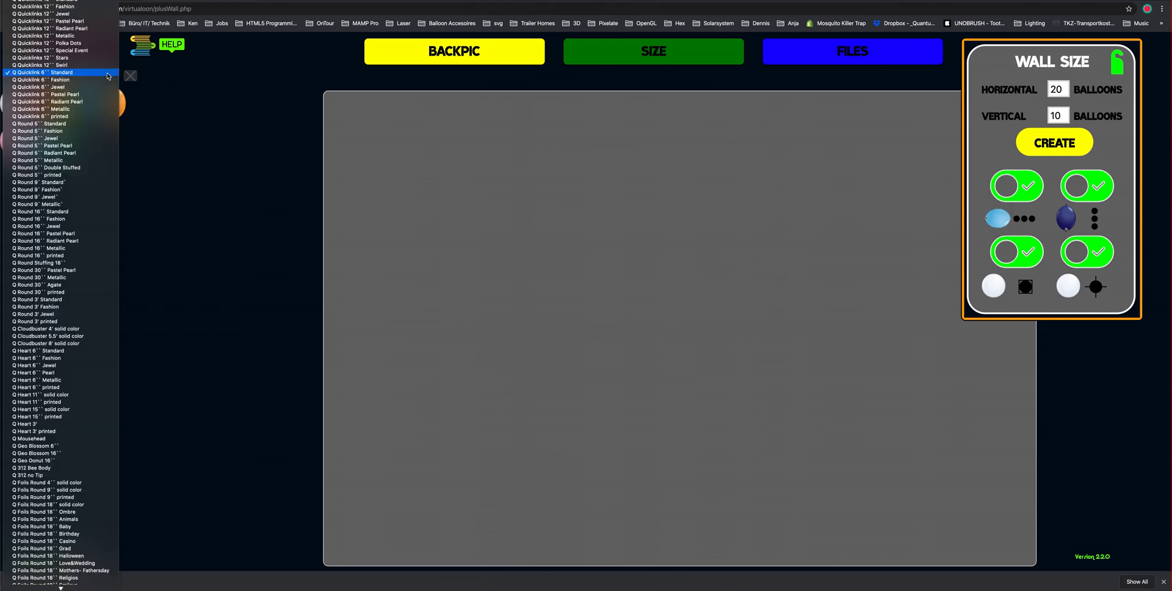
{"action": "scroll", "coordinate": [100, 78], "scroll_direction": "up", "scroll_amount": 5}
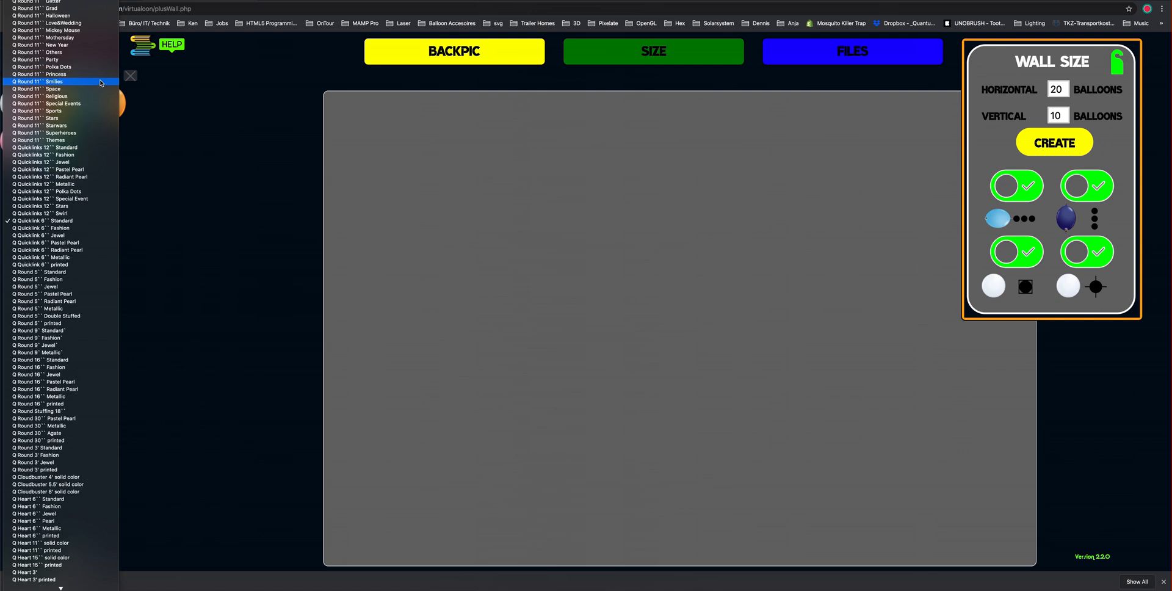
{"action": "scroll", "coordinate": [100, 83], "scroll_direction": "up", "scroll_amount": 3}
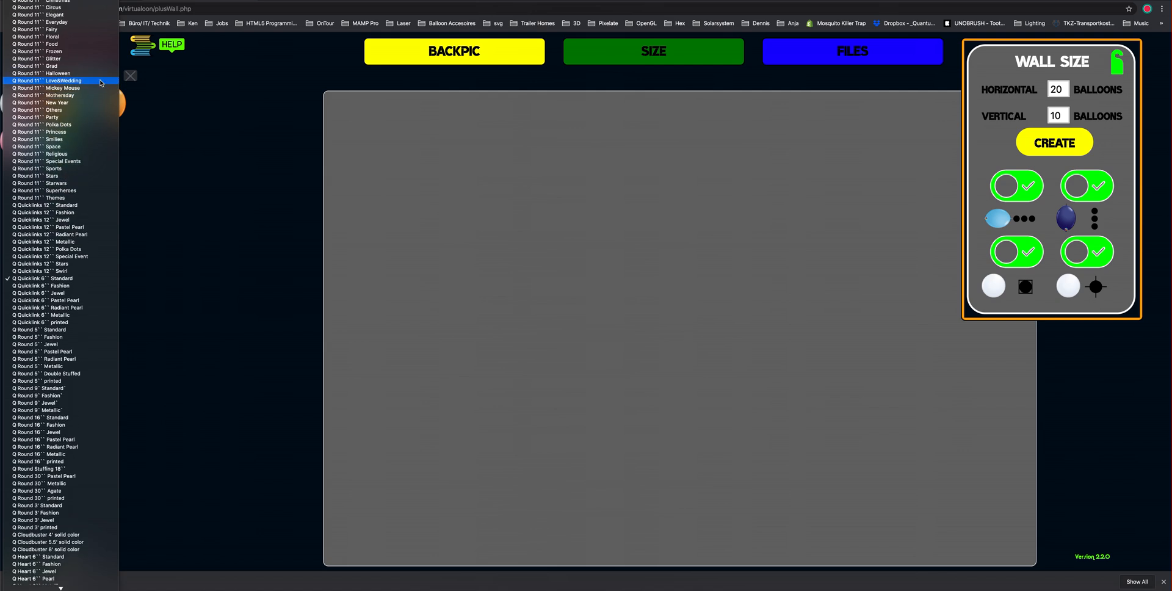
{"action": "scroll", "coordinate": [101, 82], "scroll_direction": "up", "scroll_amount": 6}
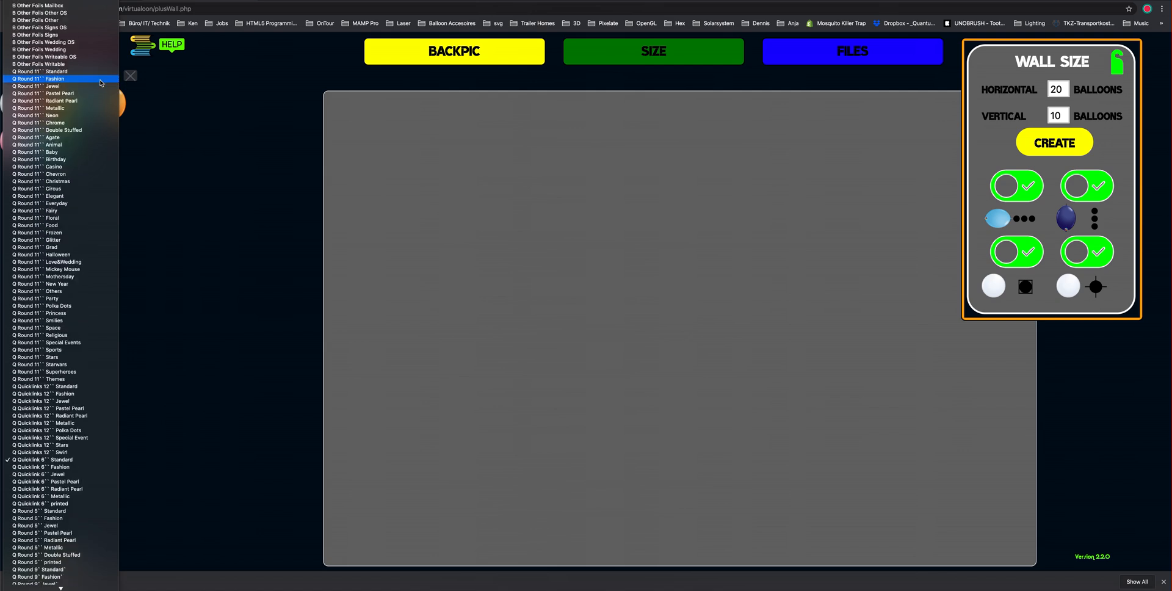
{"action": "scroll", "coordinate": [80, 157], "scroll_direction": "down", "scroll_amount": 8}
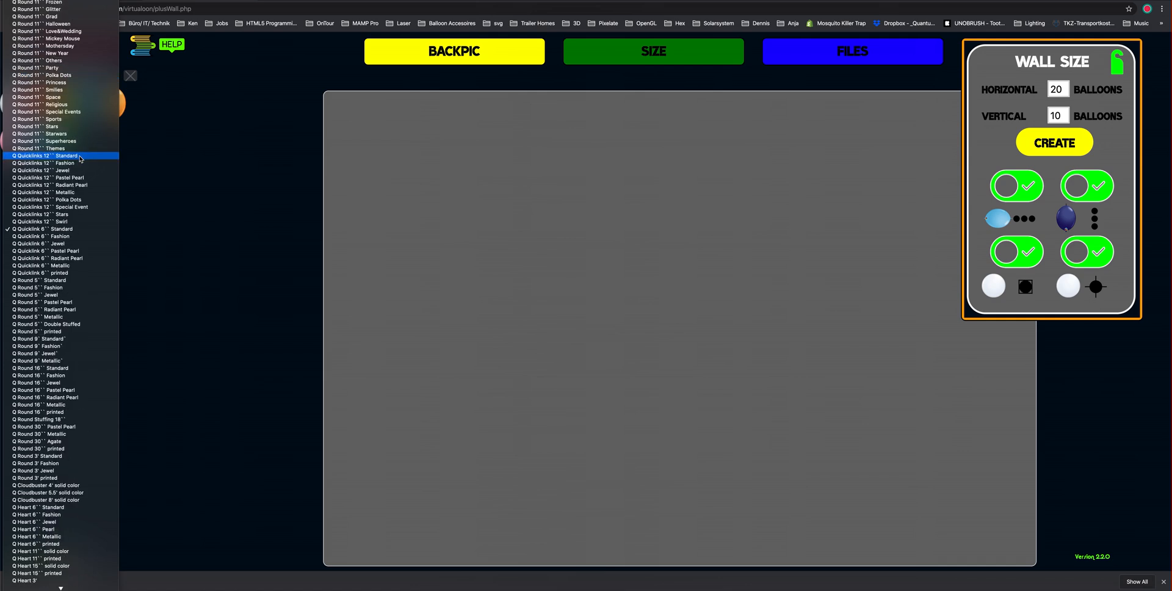
{"action": "left_click", "coordinate": [73, 280]}
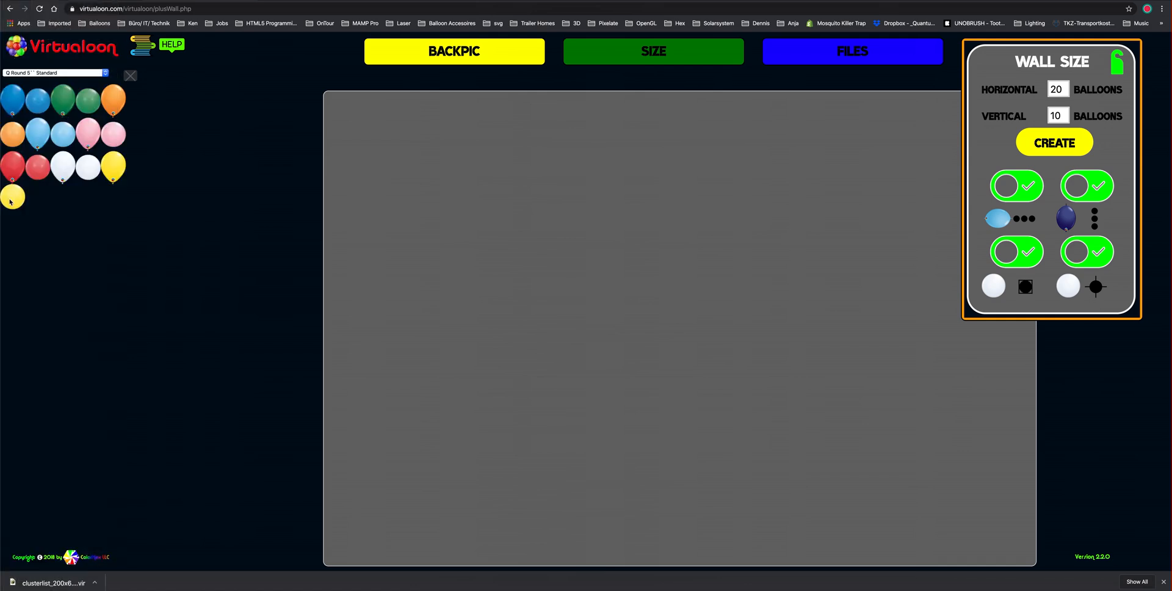
{"action": "left_click_drag", "start_coordinate": [10, 201], "coordinate": [992, 284]}
{"action": "left_click_drag", "start_coordinate": [88, 100], "coordinate": [1075, 291]}
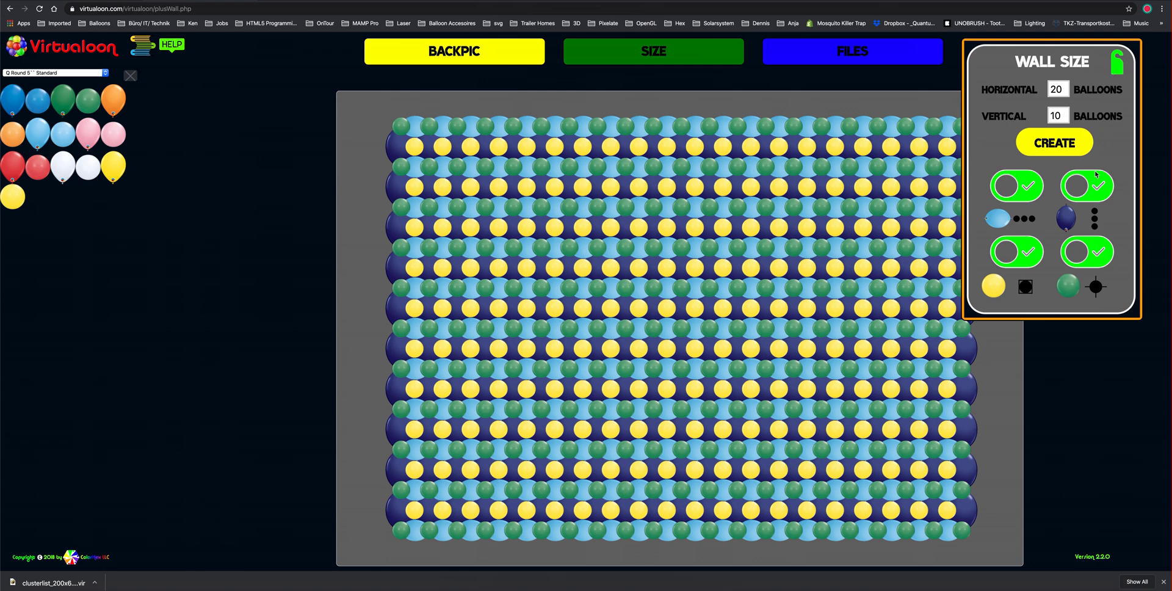
- Hide the wall's horizontal link balloons and gap balloons, switching the crossing balloons off and back on
{"action": "left_click", "coordinate": [1036, 188]}
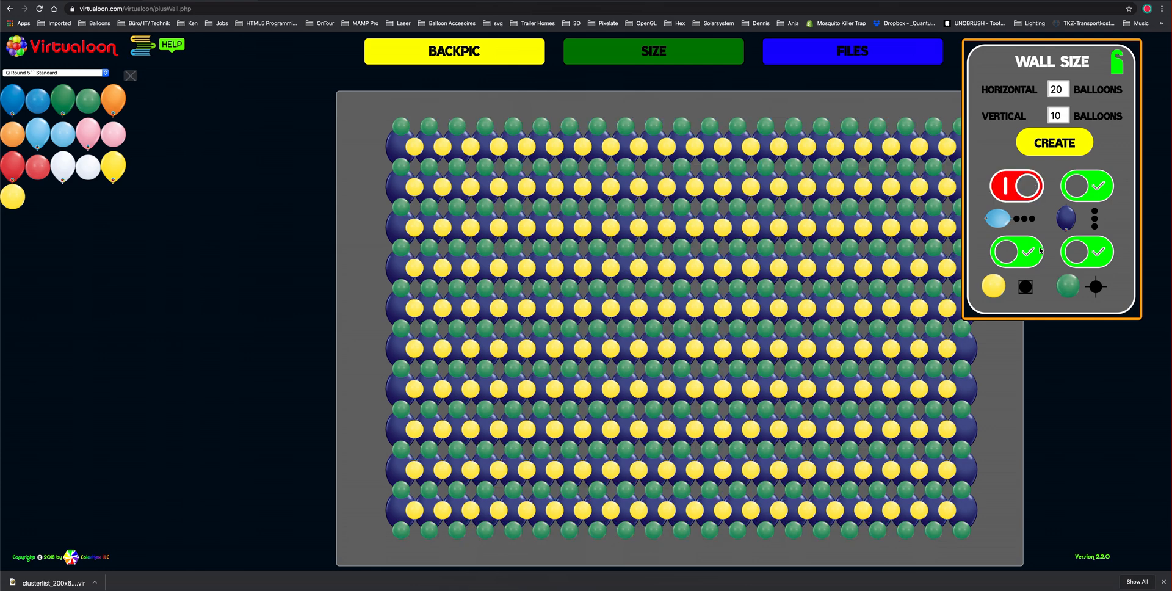
{"action": "left_click", "coordinate": [1101, 259]}
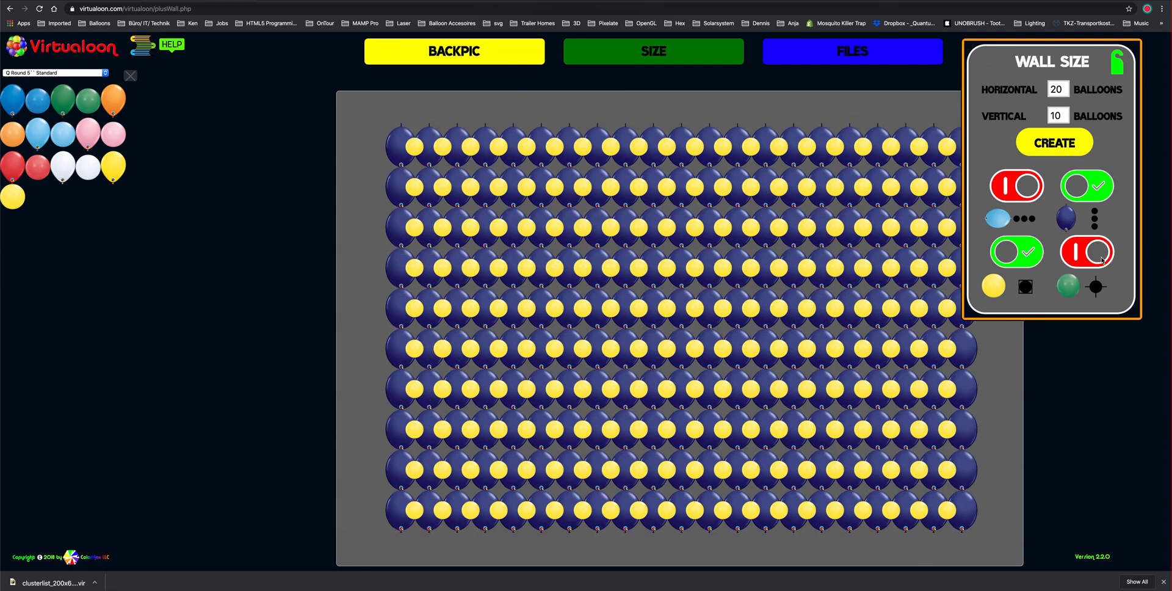
{"action": "left_click", "coordinate": [1079, 263]}
{"action": "left_click", "coordinate": [1038, 258]}
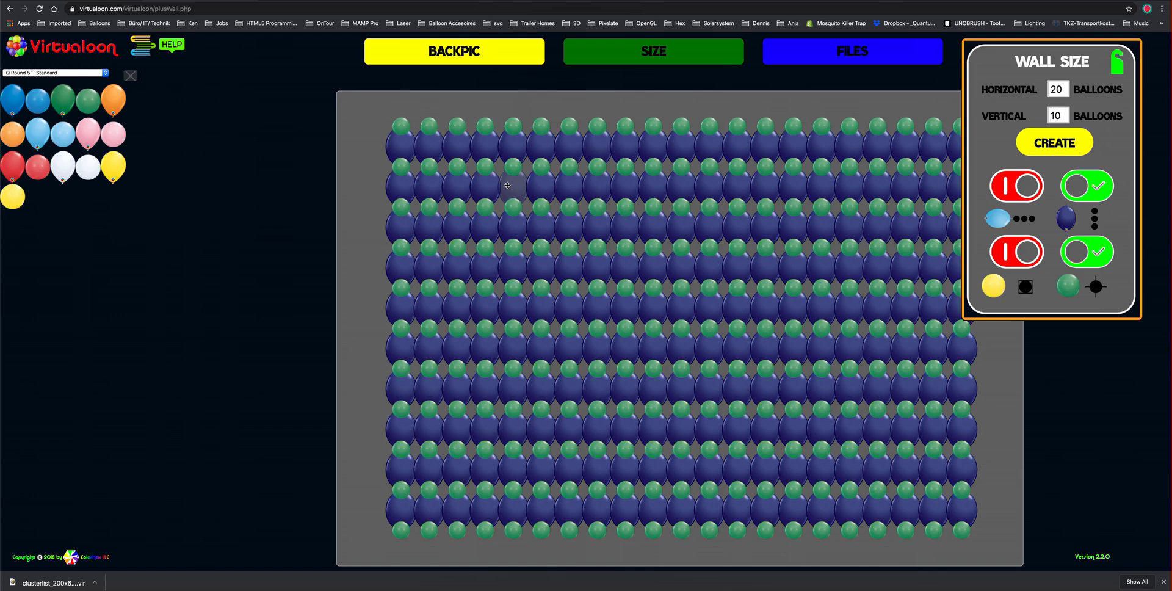
- Load the Q Quicklinks 12'' Standard assortment and replace the first vertical link in the wall's top row with its blue balloon
{"action": "left_click", "coordinate": [105, 73]}
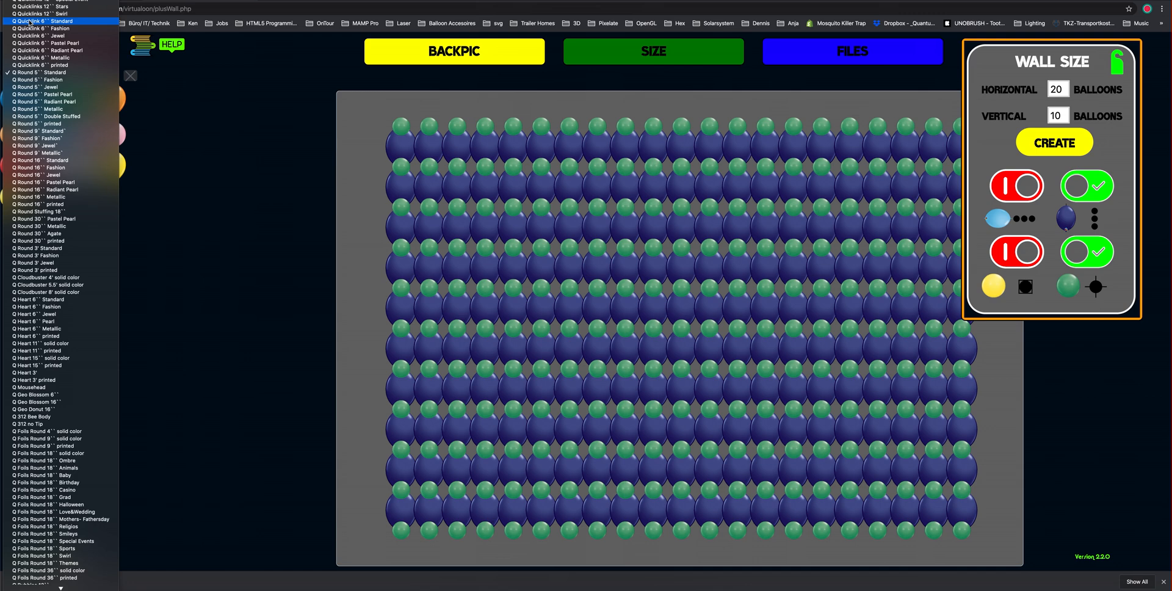
{"action": "scroll", "coordinate": [29, 22], "scroll_direction": "up", "scroll_amount": 10}
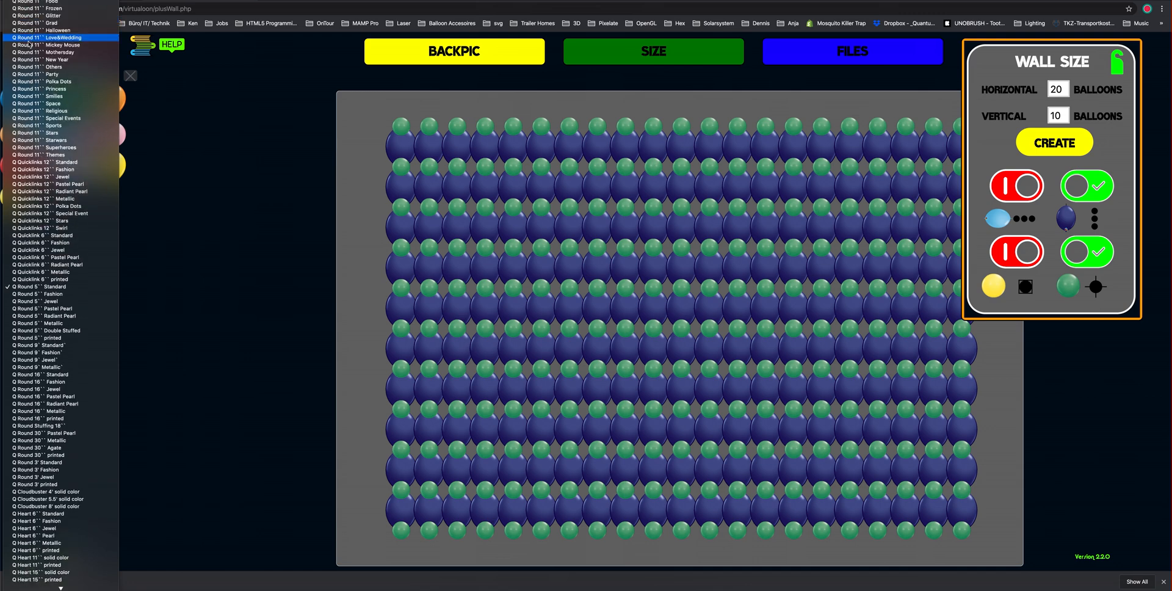
{"action": "left_click", "coordinate": [78, 162]}
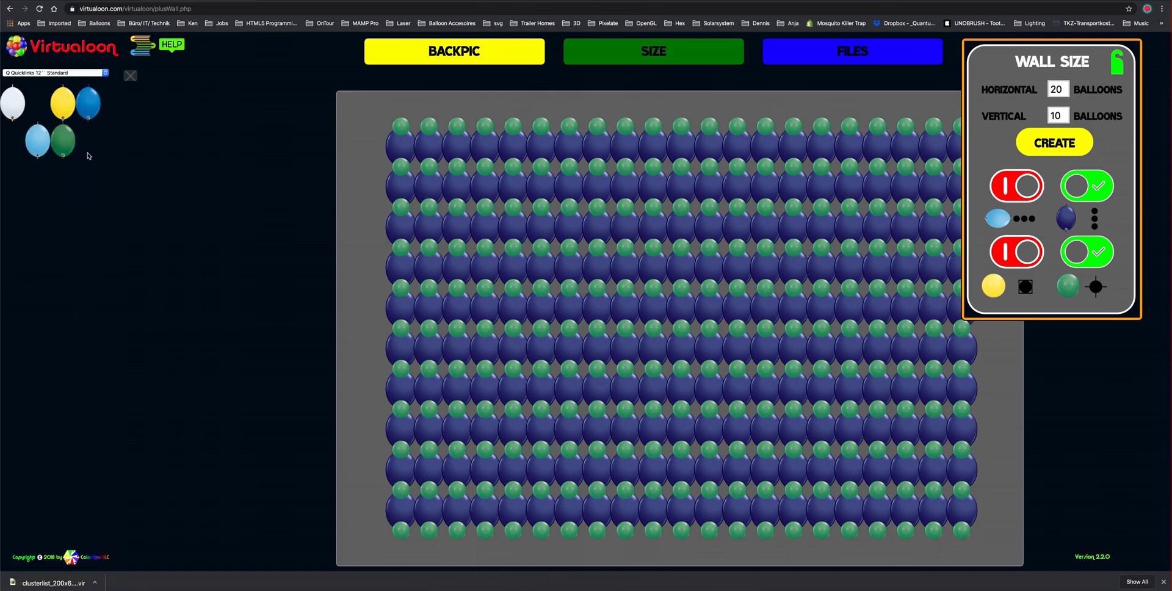
{"action": "left_click_drag", "start_coordinate": [89, 102], "coordinate": [400, 146]}
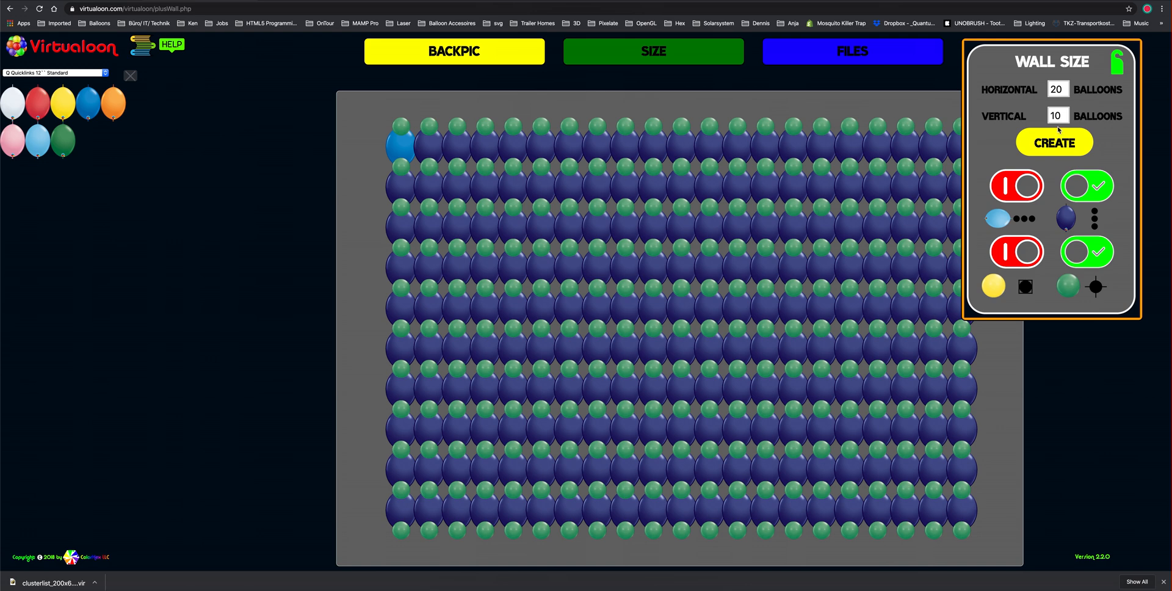
- Show only the gap and crossing balloons, hiding the wall's horizontal and vertical links
{"action": "left_click", "coordinate": [1005, 190]}
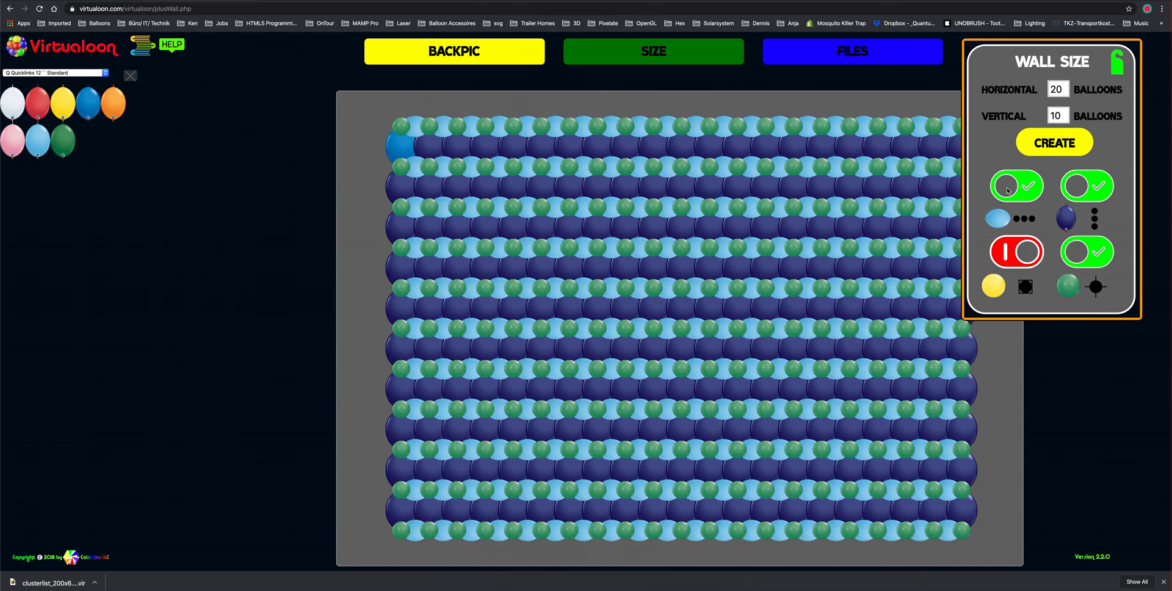
{"action": "left_click", "coordinate": [1090, 186]}
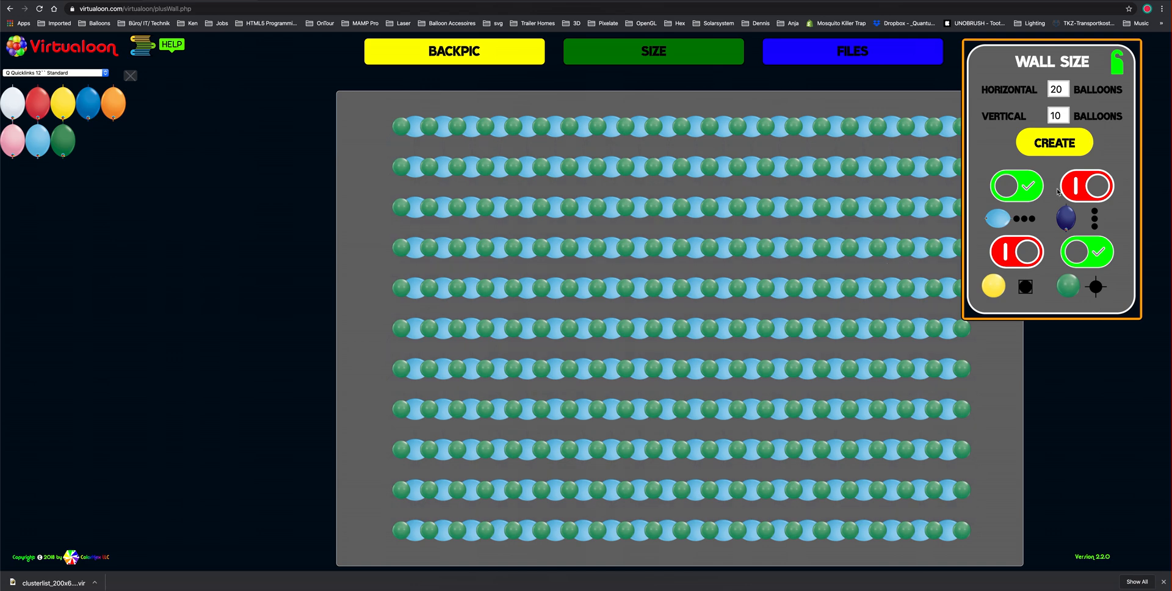
{"action": "left_click", "coordinate": [1038, 191]}
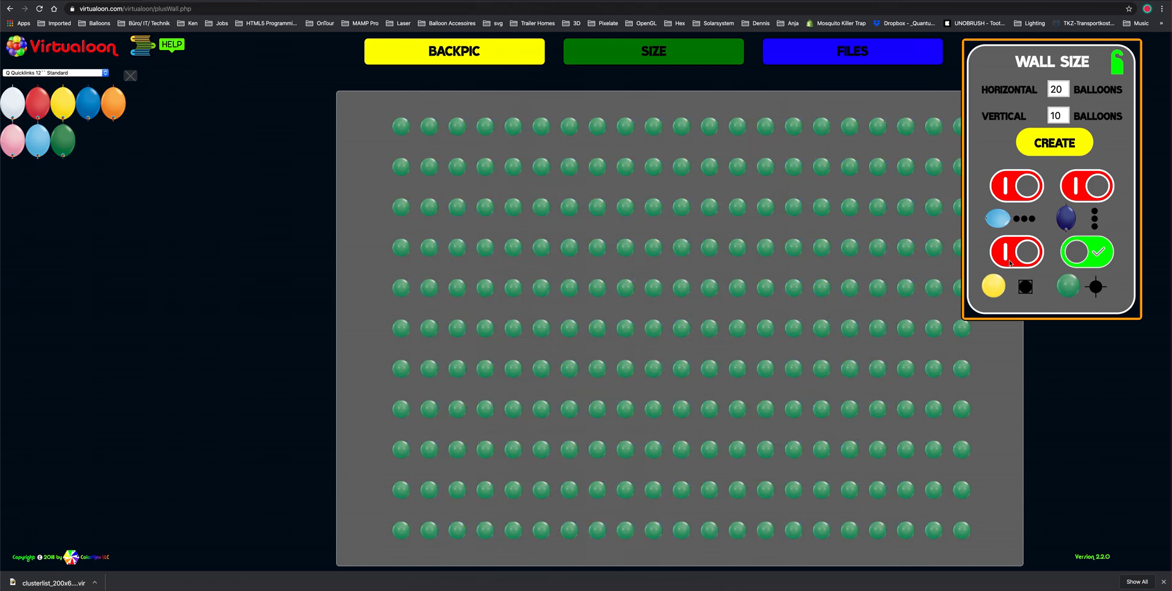
{"action": "left_click", "coordinate": [1032, 253]}
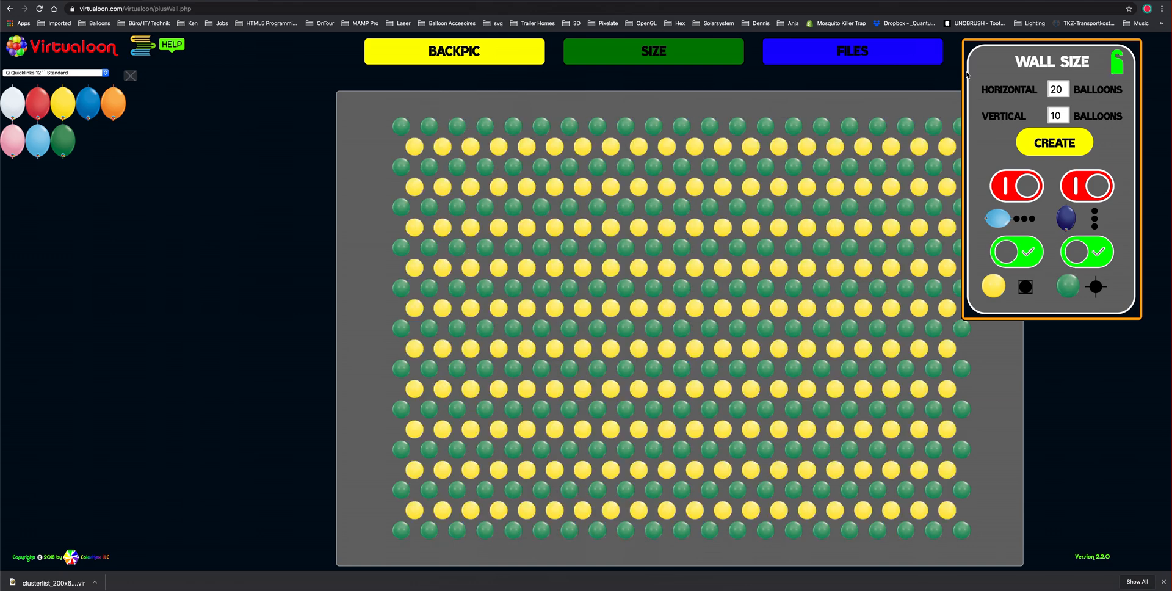
- Create the balloon list for the wall design, review it and close it
{"action": "left_click", "coordinate": [896, 49]}
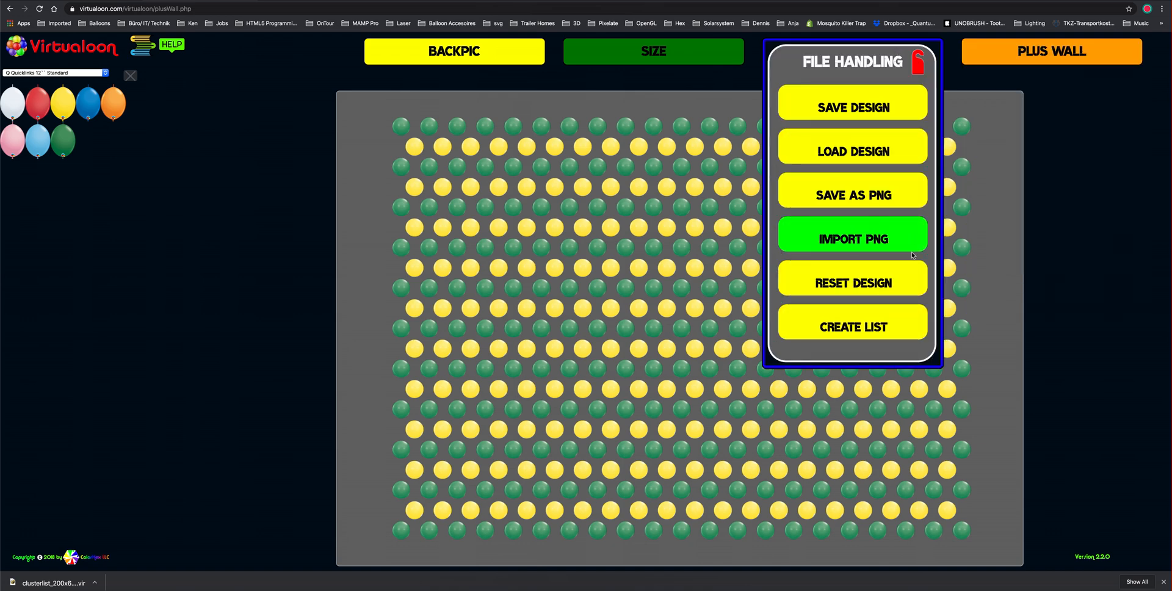
{"action": "left_click", "coordinate": [904, 325]}
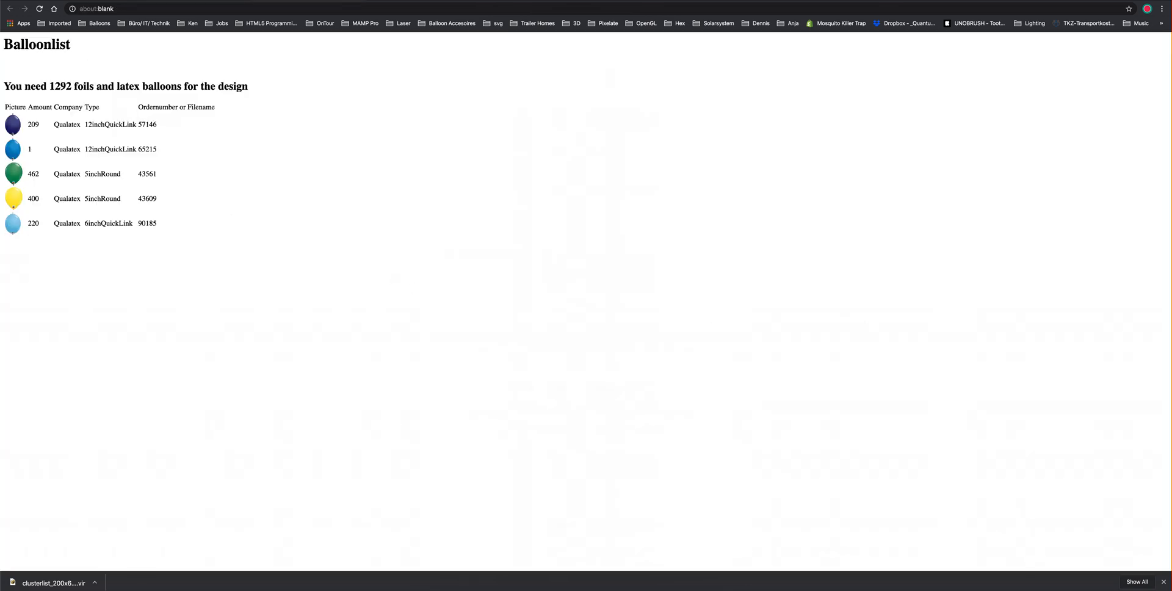
{"action": "key", "text": "super+w"}
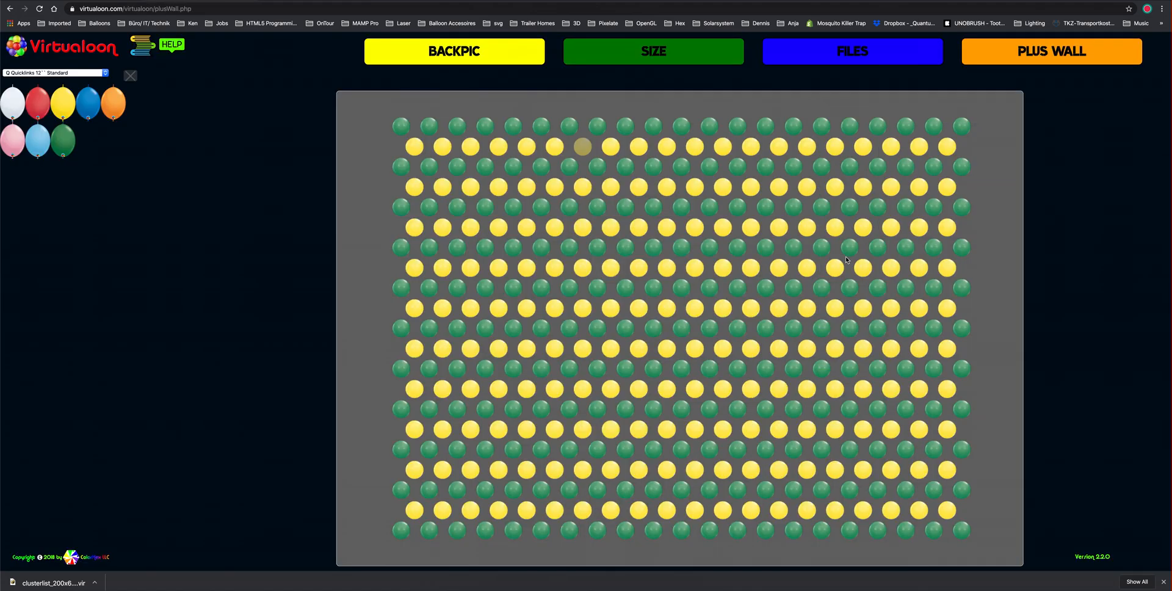
- Switch on the back picture so it shows behind the wall's balloons
{"action": "mouse_move", "coordinate": [1050, 53]}
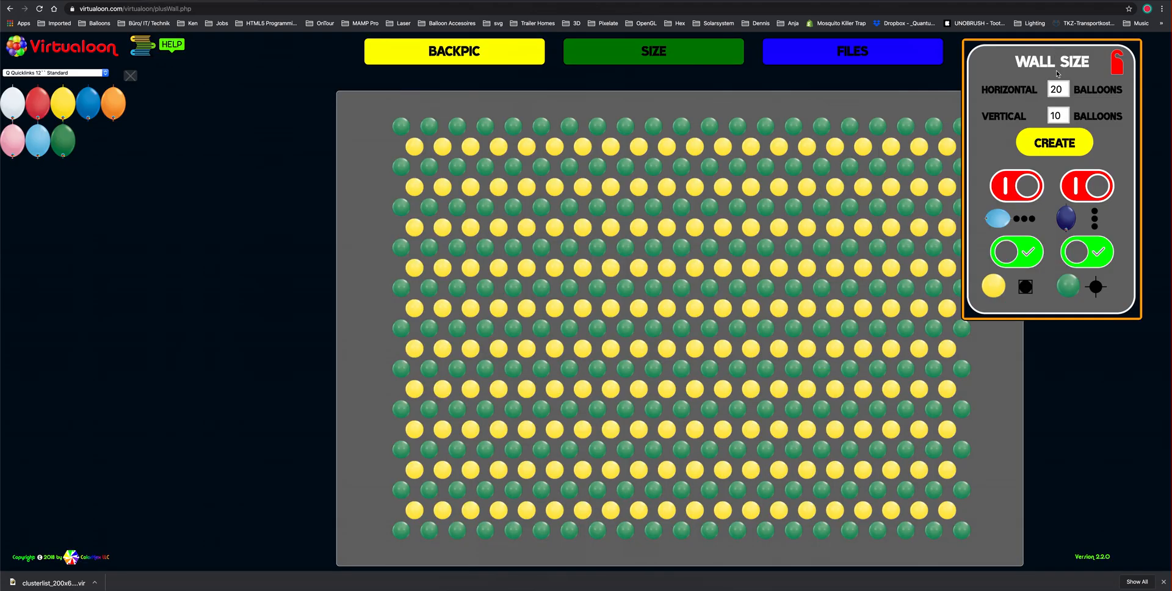
{"action": "mouse_move", "coordinate": [646, 62]}
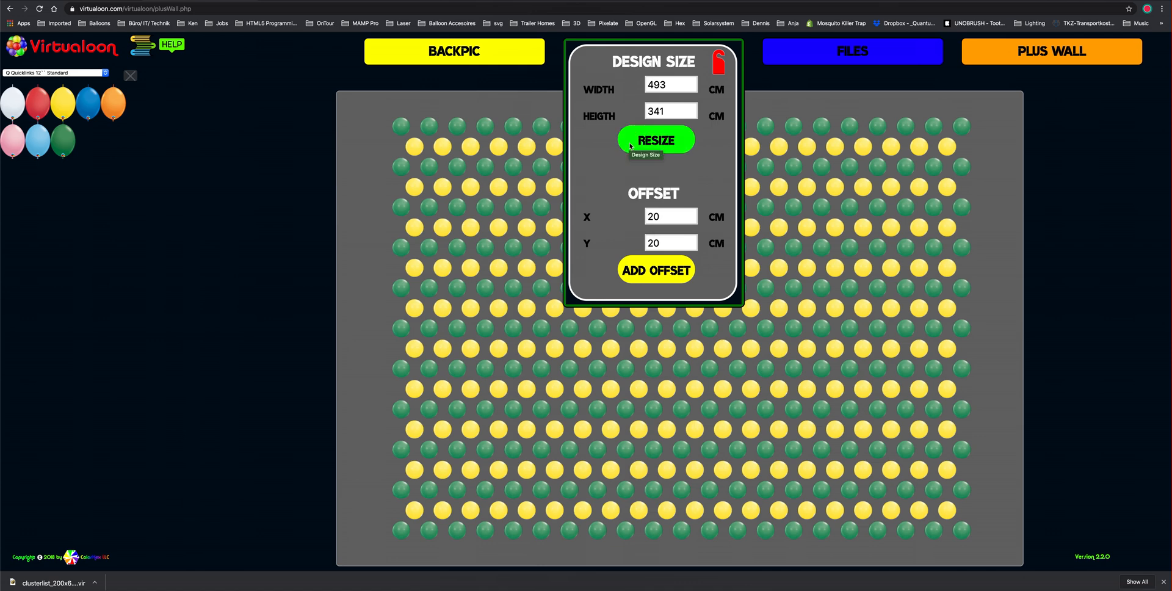
{"action": "left_click", "coordinate": [389, 59]}
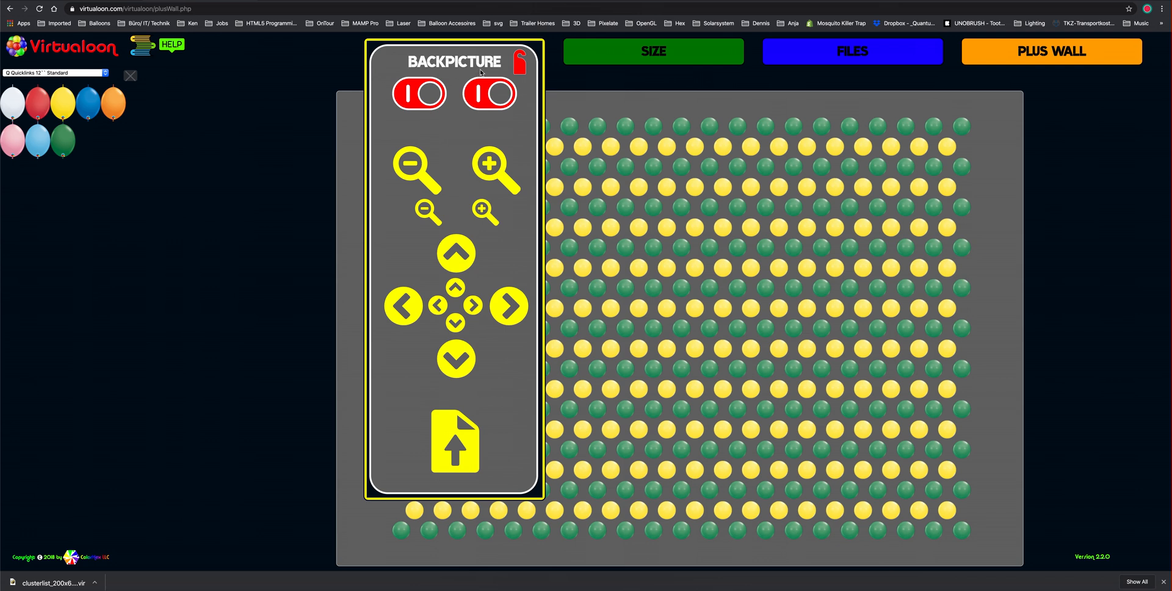
{"action": "left_click", "coordinate": [406, 96]}
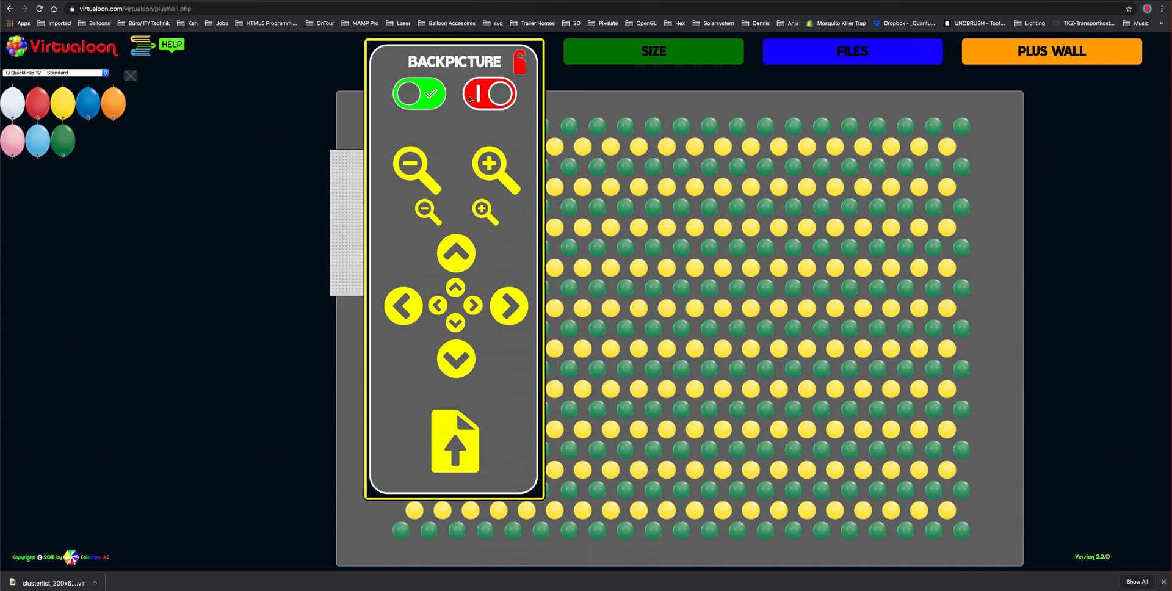
{"action": "left_click", "coordinate": [415, 43]}
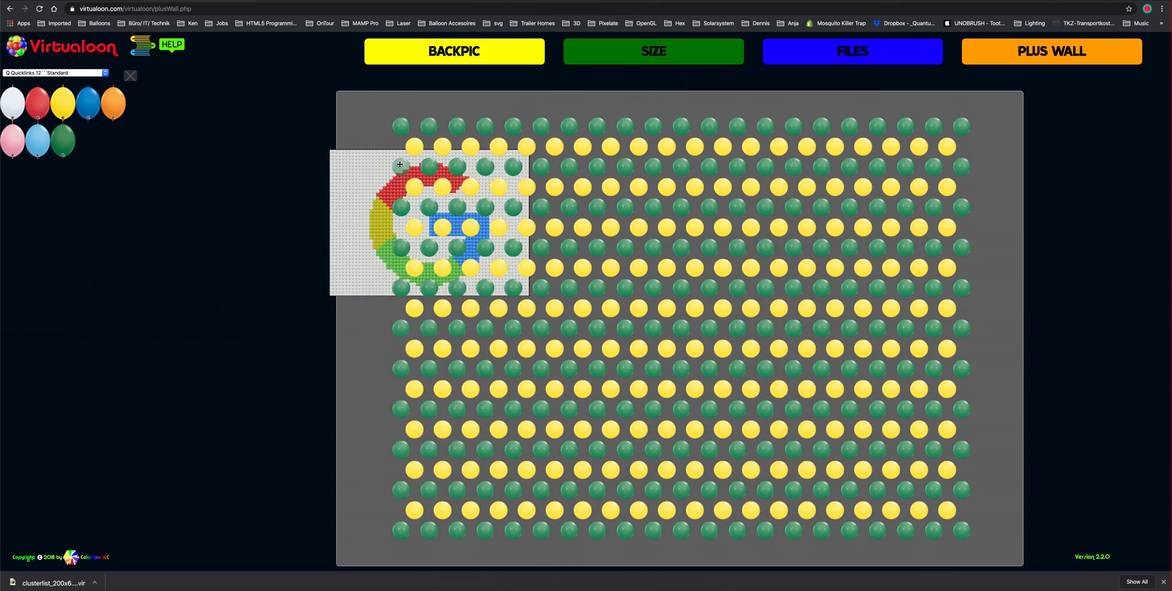
- Move the back picture to the right in large steps until it sits behind the wall's upper middle
{"action": "left_click", "coordinate": [431, 52]}
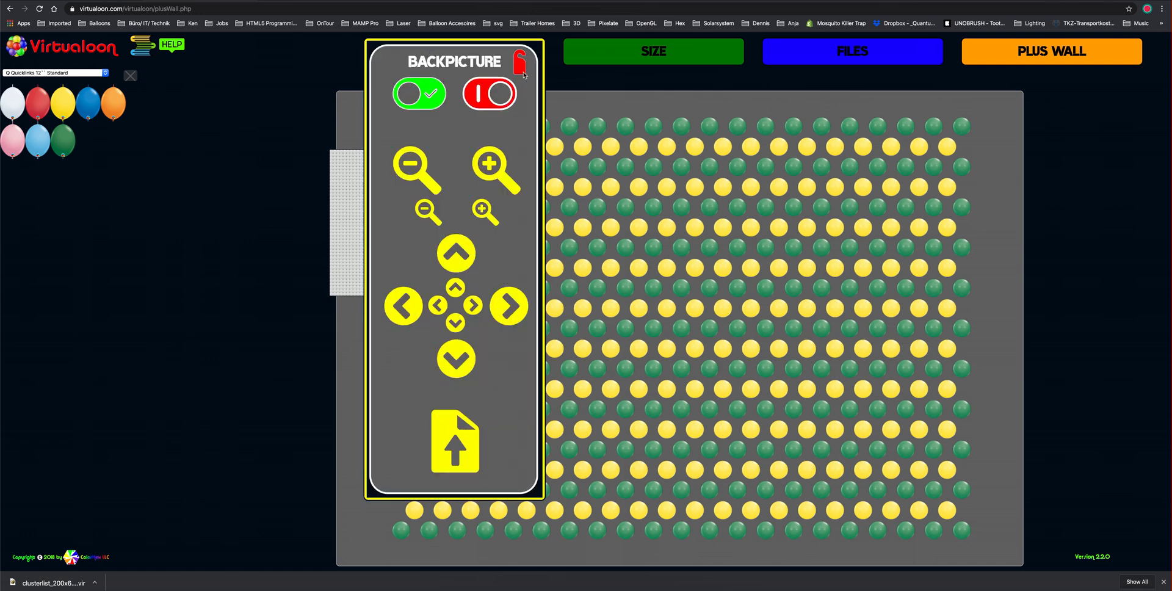
{"action": "left_click", "coordinate": [522, 72]}
{"action": "left_click", "coordinate": [424, 64]}
{"action": "left_click", "coordinate": [509, 304]}
{"action": "left_click", "coordinate": [509, 304]}
{"action": "left_click", "coordinate": [509, 304]}
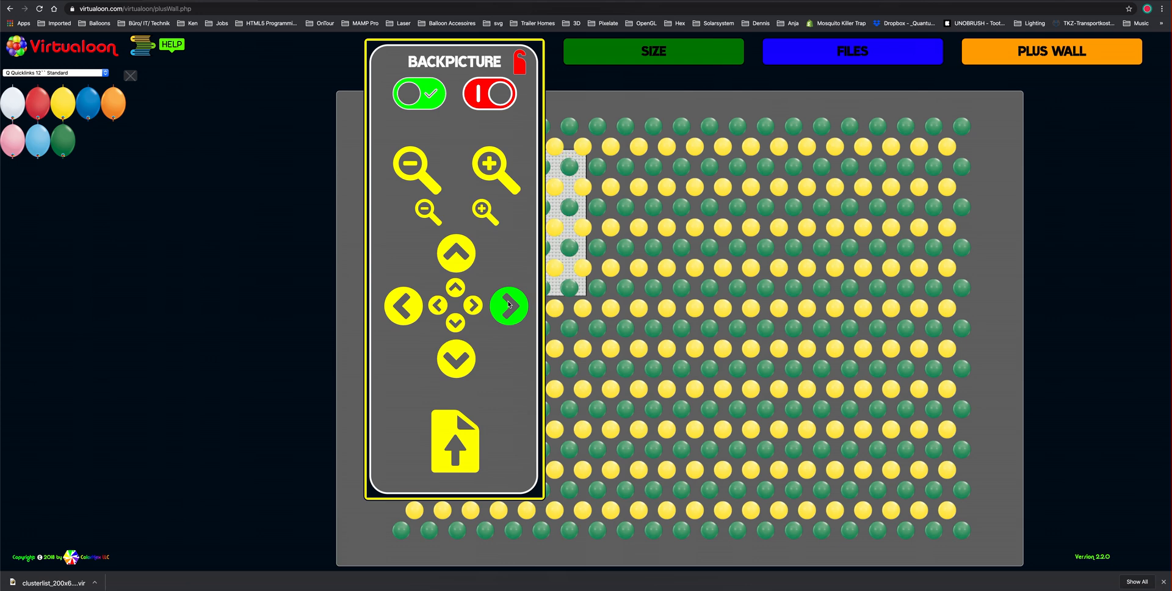
{"action": "left_click", "coordinate": [509, 304]}
{"action": "left_click", "coordinate": [509, 304]}
{"action": "left_click", "coordinate": [509, 304]}
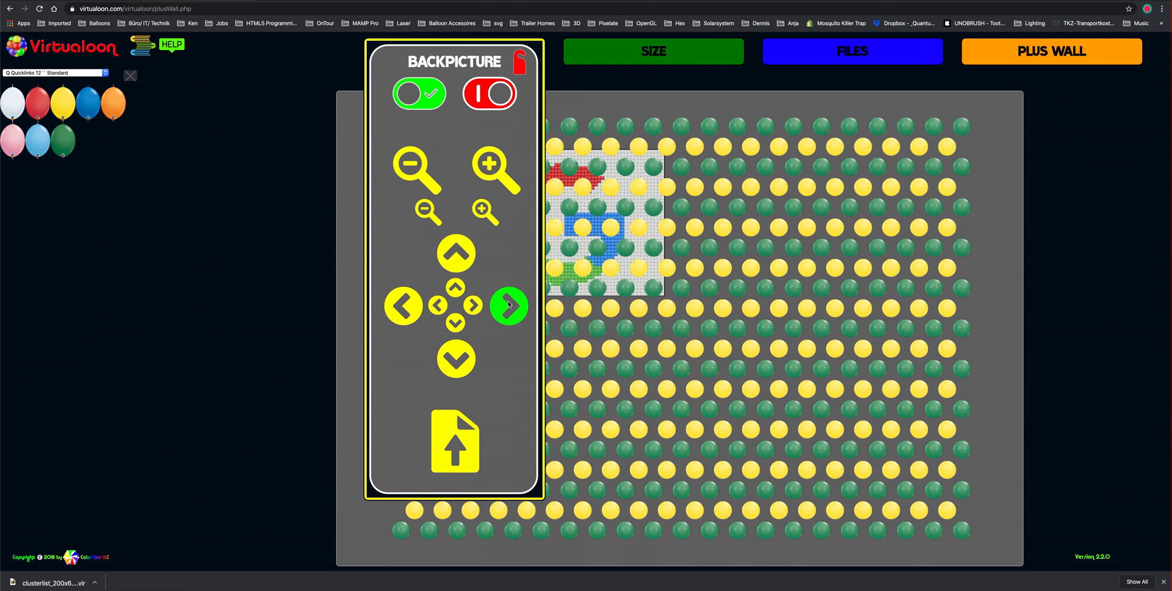
{"action": "left_click", "coordinate": [509, 304]}
{"action": "left_click", "coordinate": [509, 304]}
{"action": "left_click", "coordinate": [509, 304]}
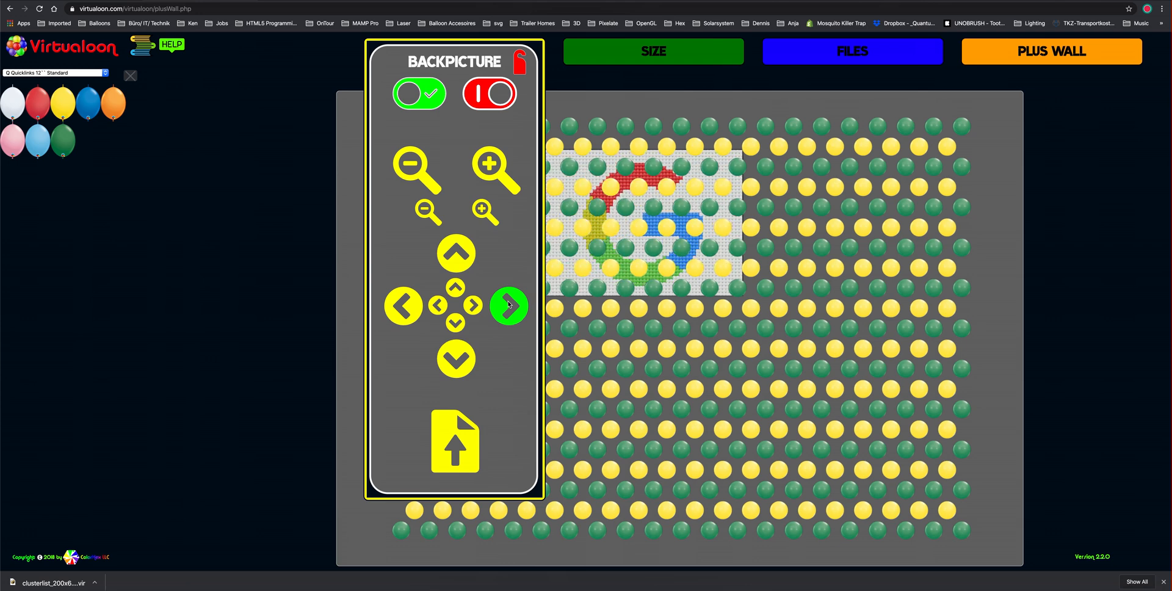
{"action": "left_click", "coordinate": [509, 304]}
{"action": "left_click", "coordinate": [509, 304]}
- Show the wall's horizontal and vertical link balloons again
{"action": "mouse_move", "coordinate": [1025, 168]}
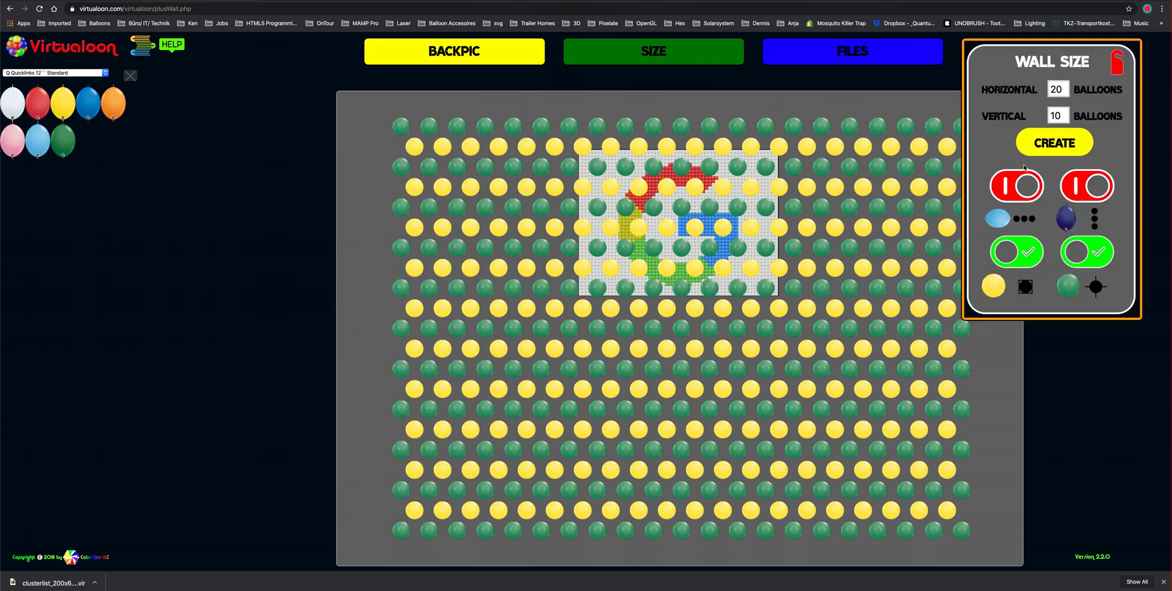
{"action": "left_click", "coordinate": [1014, 185]}
{"action": "left_click", "coordinate": [1069, 187]}
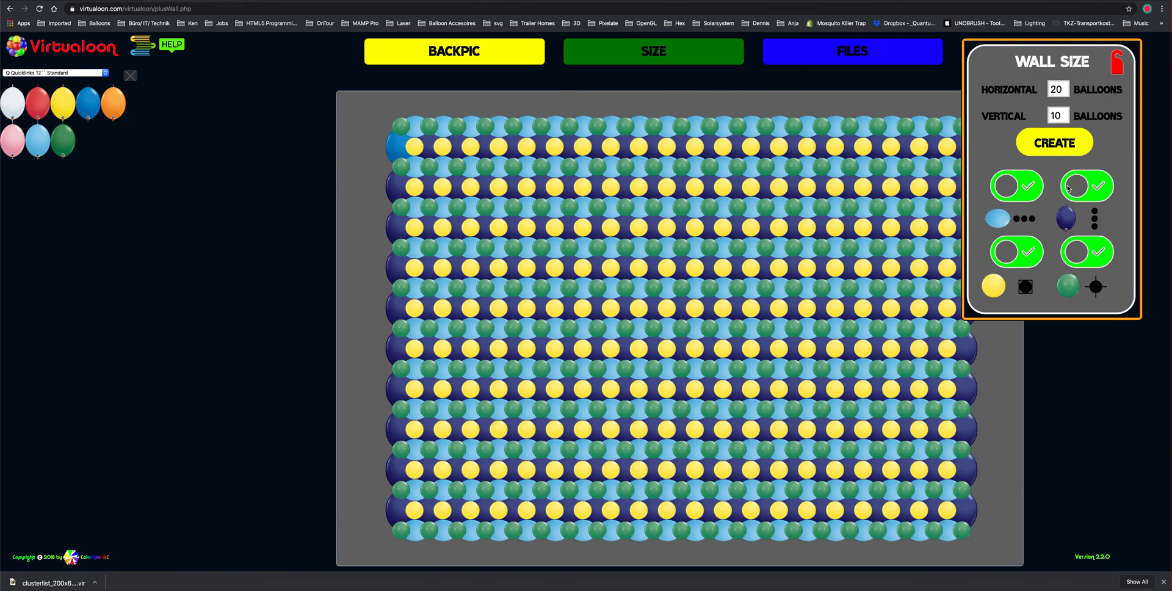
- Make the wall design semi-transparent over the back picture, restore its full opacity and hide the back picture
{"action": "mouse_move", "coordinate": [512, 61]}
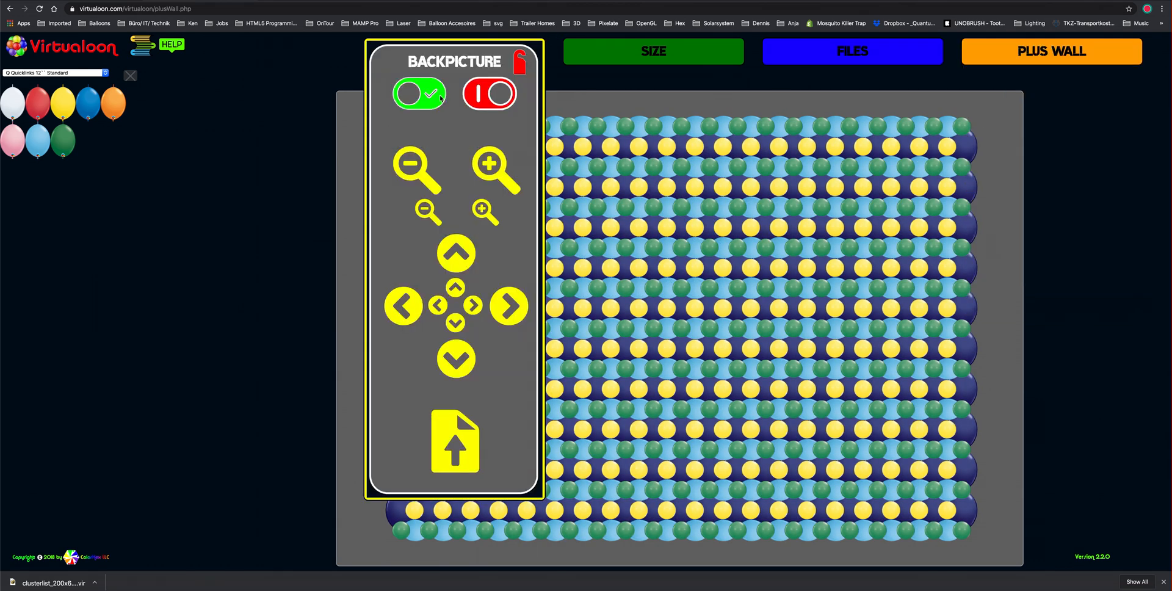
{"action": "left_click", "coordinate": [471, 96]}
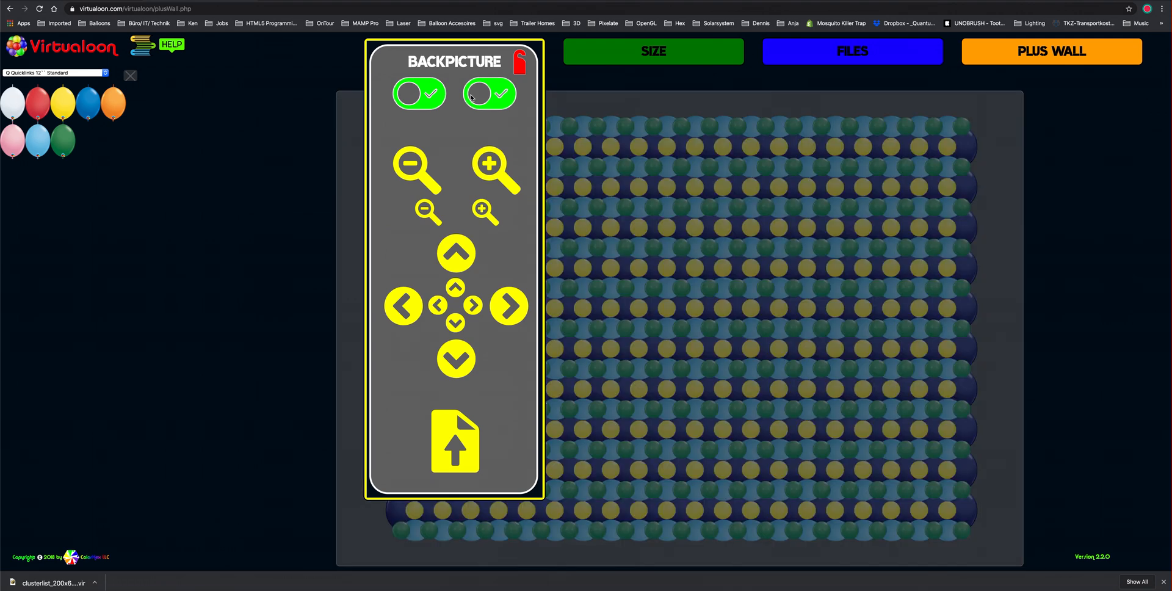
{"action": "left_click", "coordinate": [507, 100]}
{"action": "left_click", "coordinate": [441, 97]}
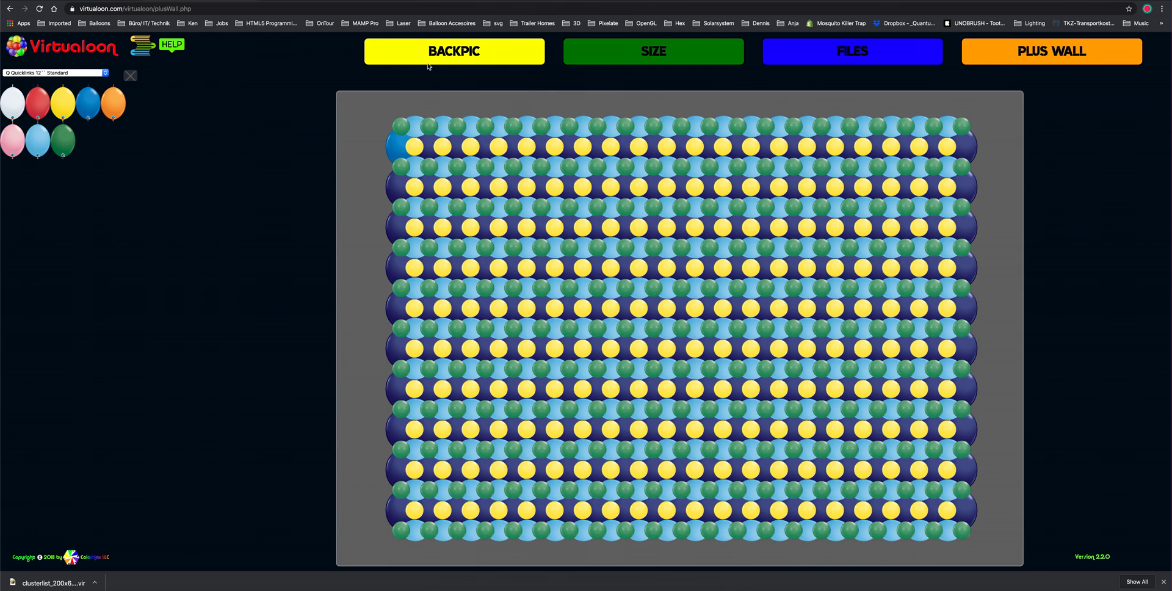
- Leave the Plus Wall design without saving it and open the Starpoint Wall Tool from the tool overview
{"action": "mouse_move", "coordinate": [438, 63]}
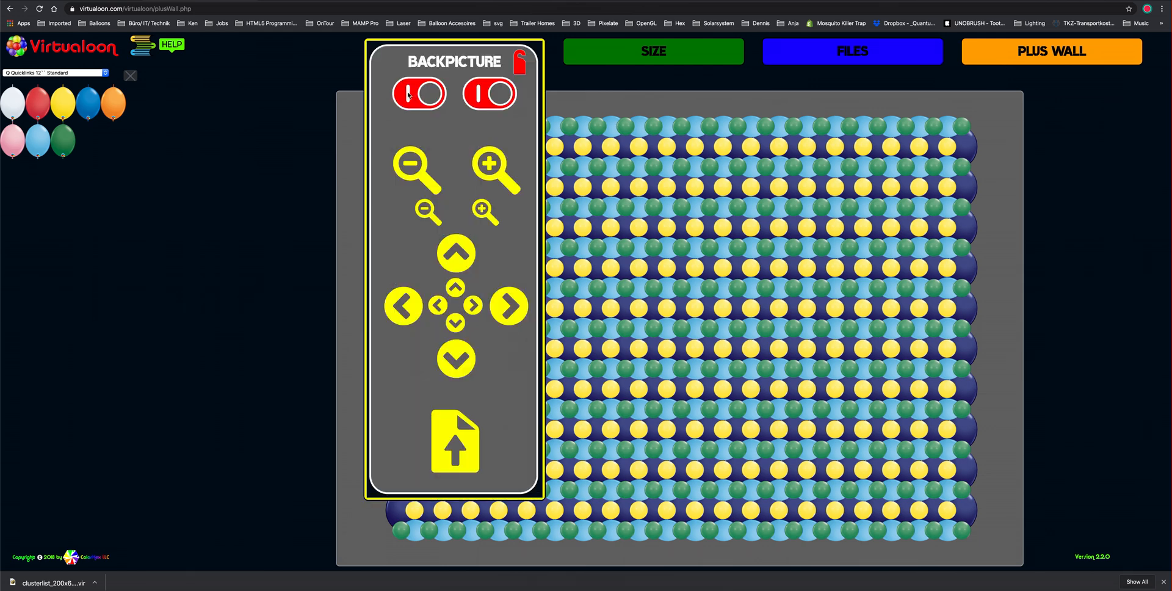
{"action": "left_click", "coordinate": [144, 53]}
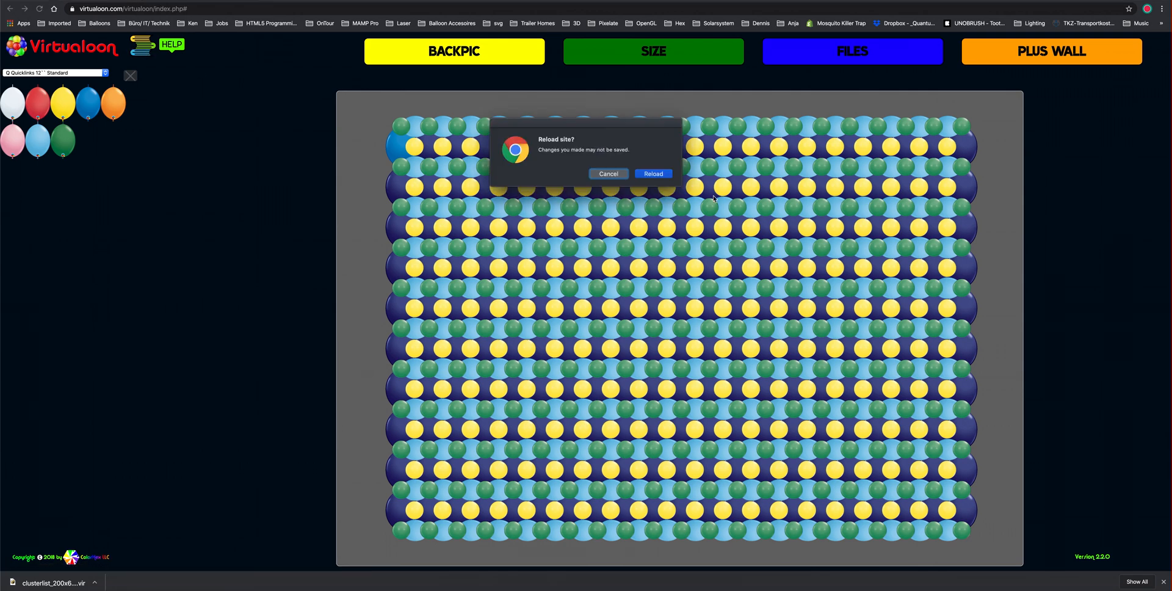
{"action": "left_click", "coordinate": [653, 174]}
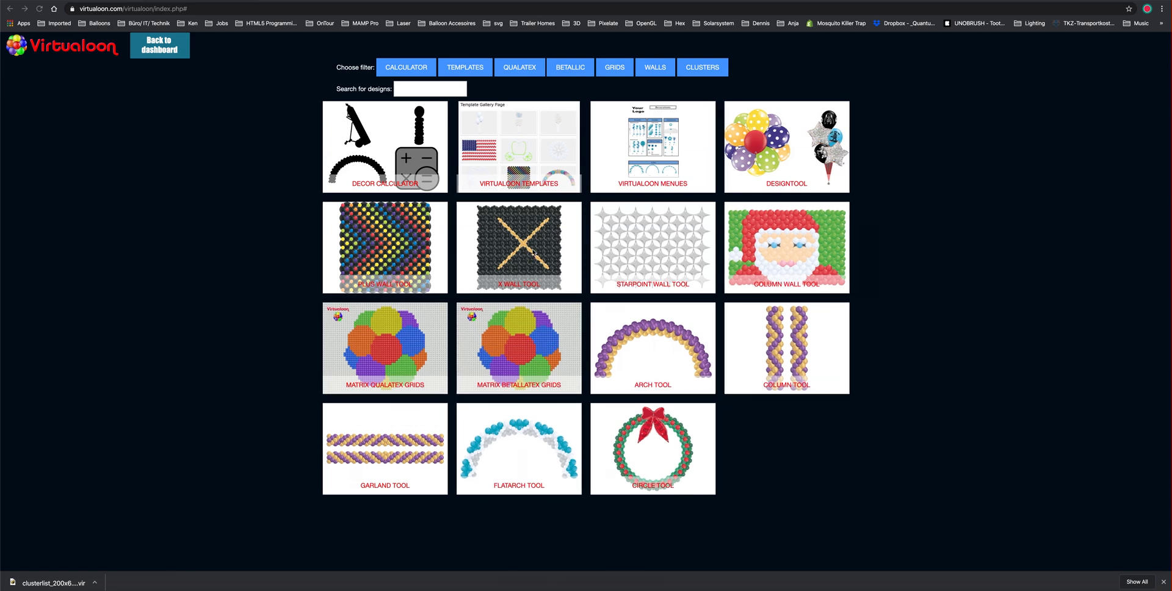
{"action": "left_click", "coordinate": [665, 257]}
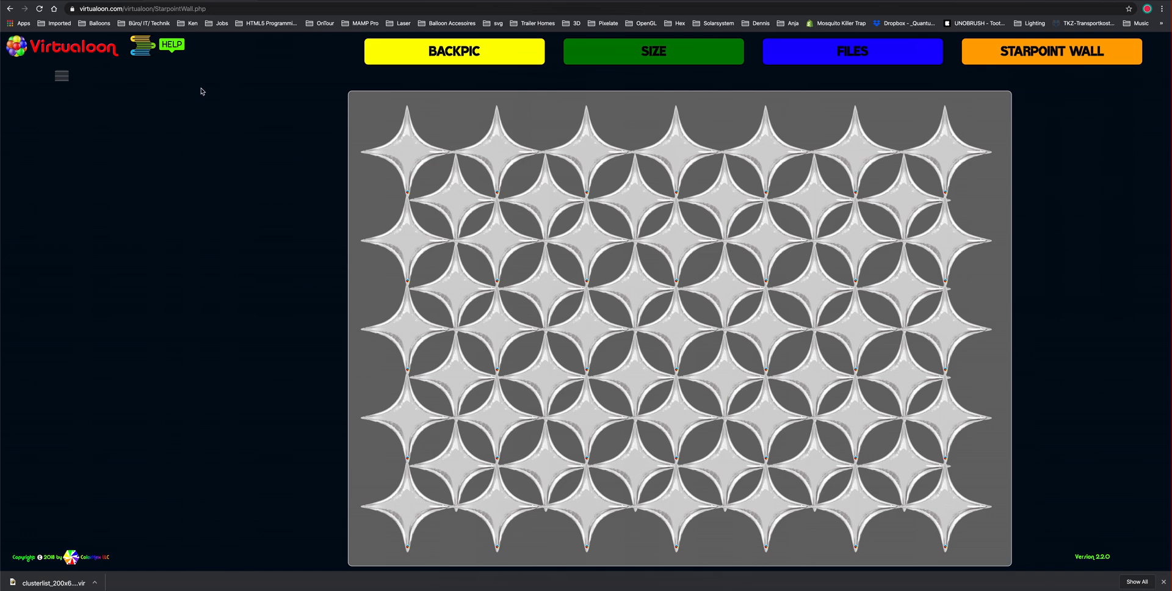
- Leave the Starpoint Wall Tool for the tool overview and open the Matrix Qualatex Grids tool
{"action": "left_click", "coordinate": [146, 52]}
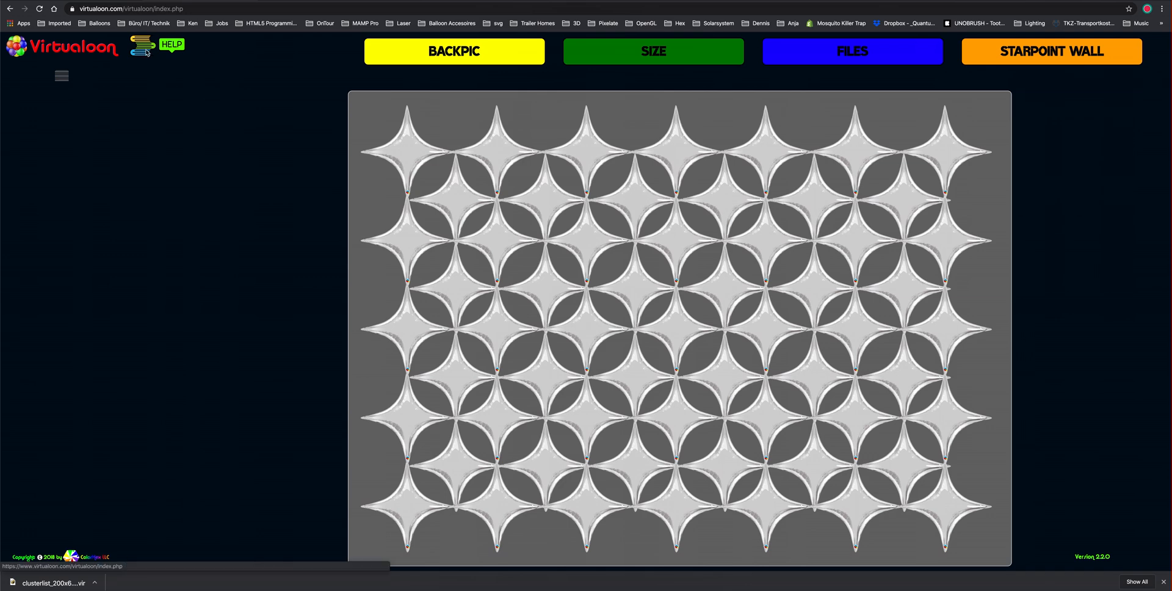
{"action": "left_click", "coordinate": [654, 176]}
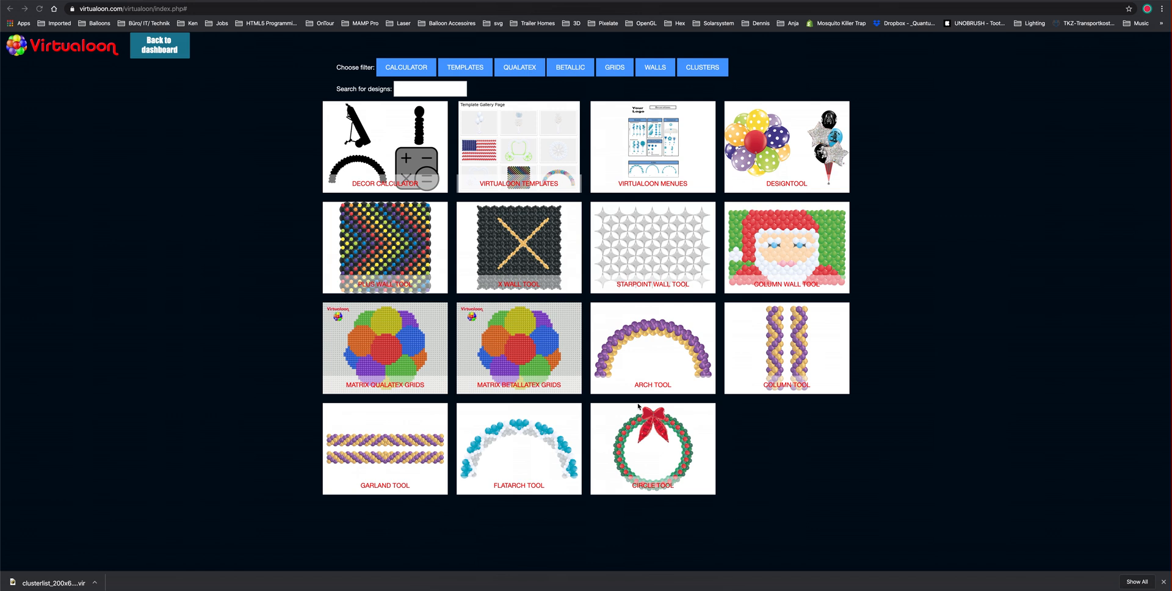
{"action": "left_click", "coordinate": [389, 352]}
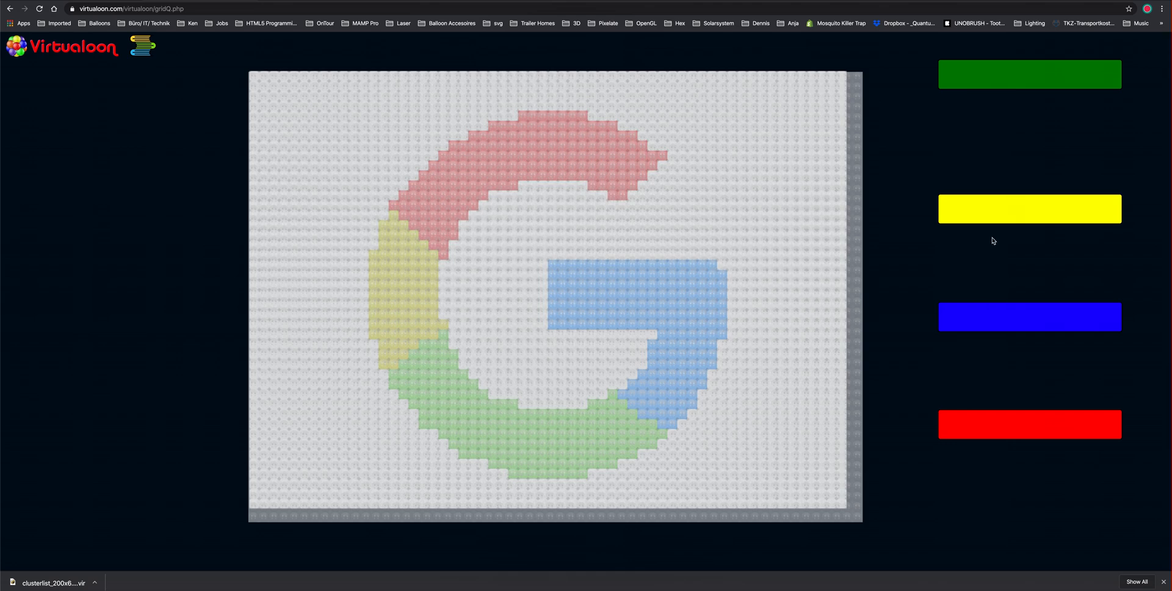
- Switch the grid's back picture off and on, show it in full color and restore its faded display
{"action": "left_click", "coordinate": [954, 78]}
{"action": "left_click", "coordinate": [954, 78]}
{"action": "left_click", "coordinate": [989, 211]}
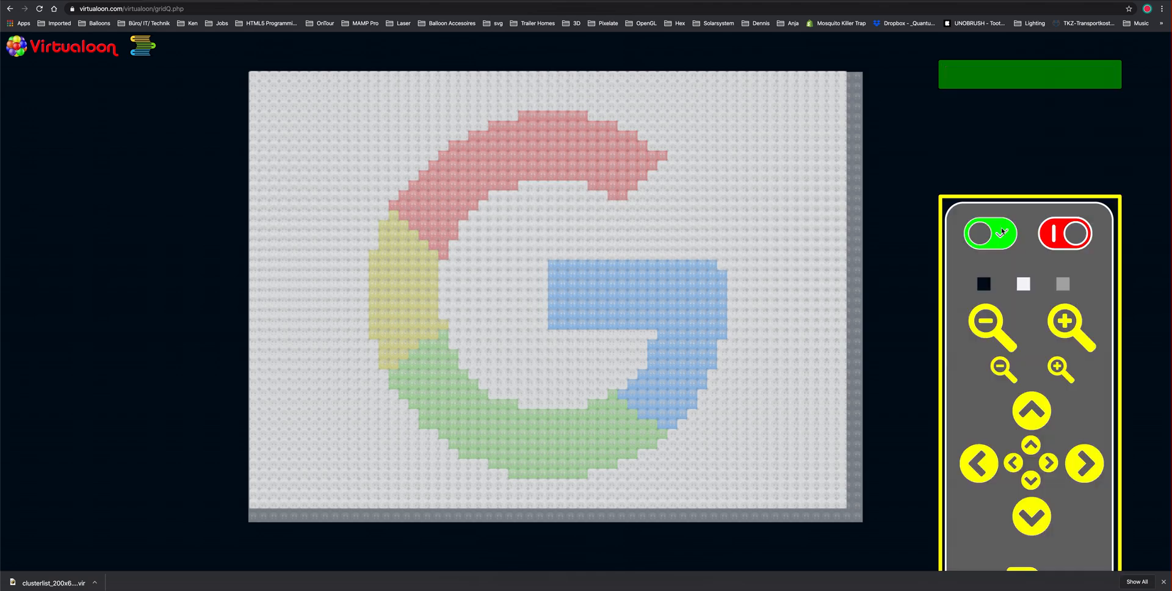
{"action": "left_click", "coordinate": [1003, 232]}
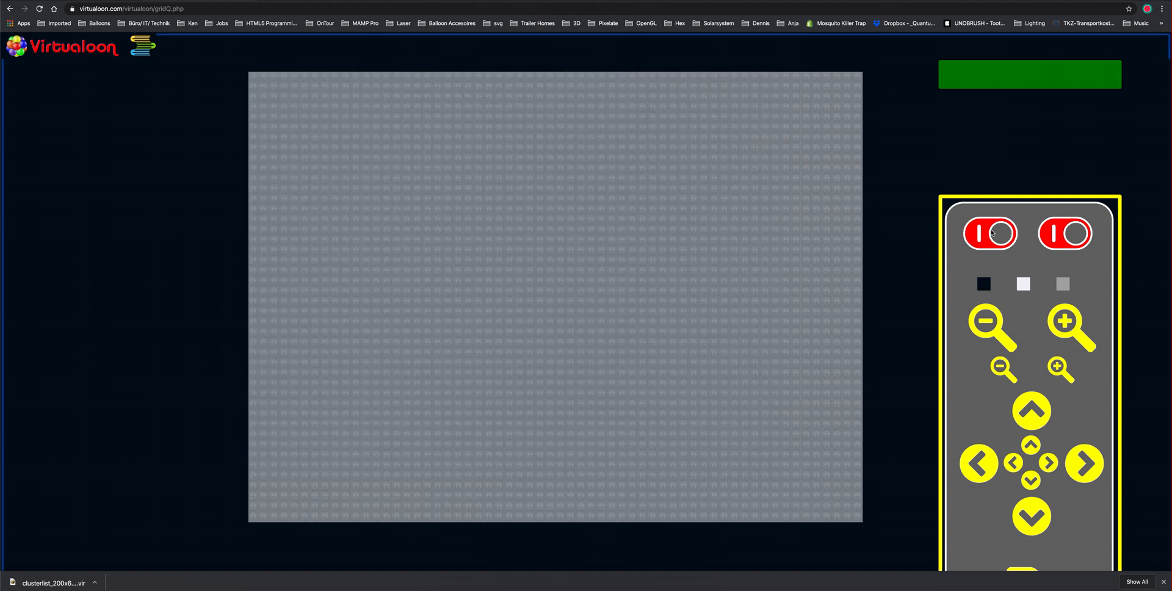
{"action": "left_click", "coordinate": [1017, 238]}
{"action": "left_click", "coordinate": [1056, 238]}
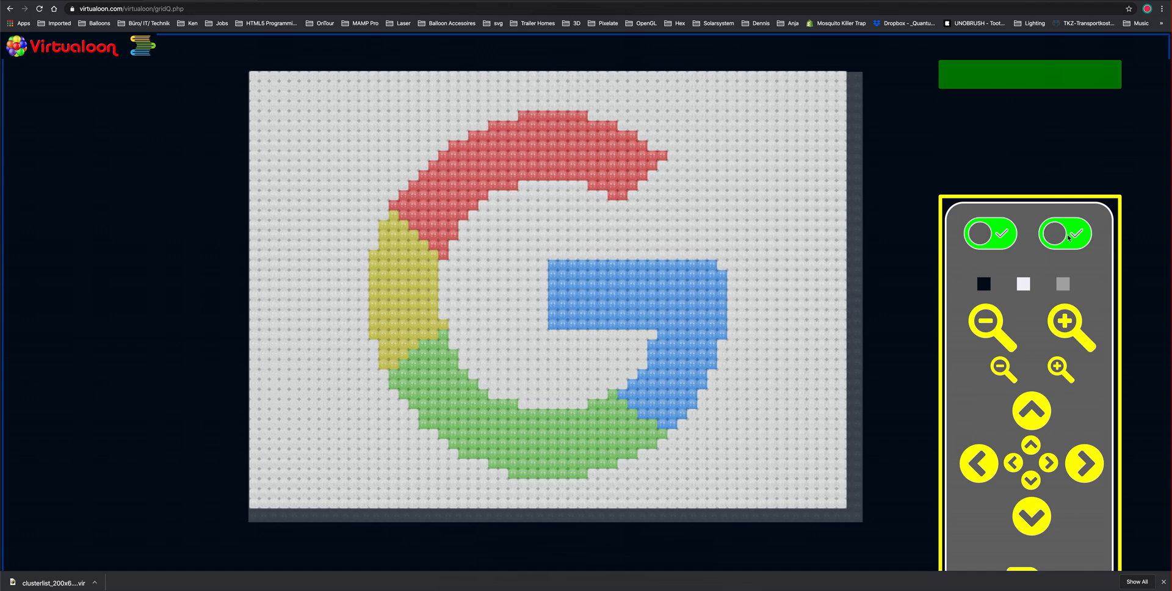
{"action": "left_click", "coordinate": [1069, 238]}
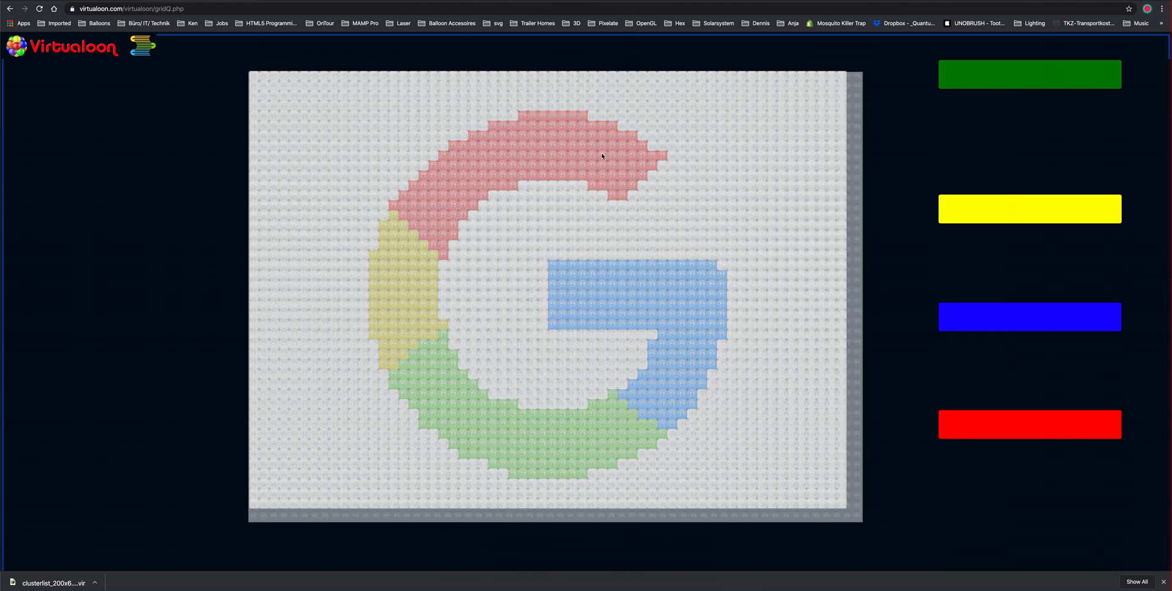
- Pin the color palette open and paint a solid Chinese Red block of balloons across the top arc of the G
{"action": "mouse_move", "coordinate": [1006, 67]}
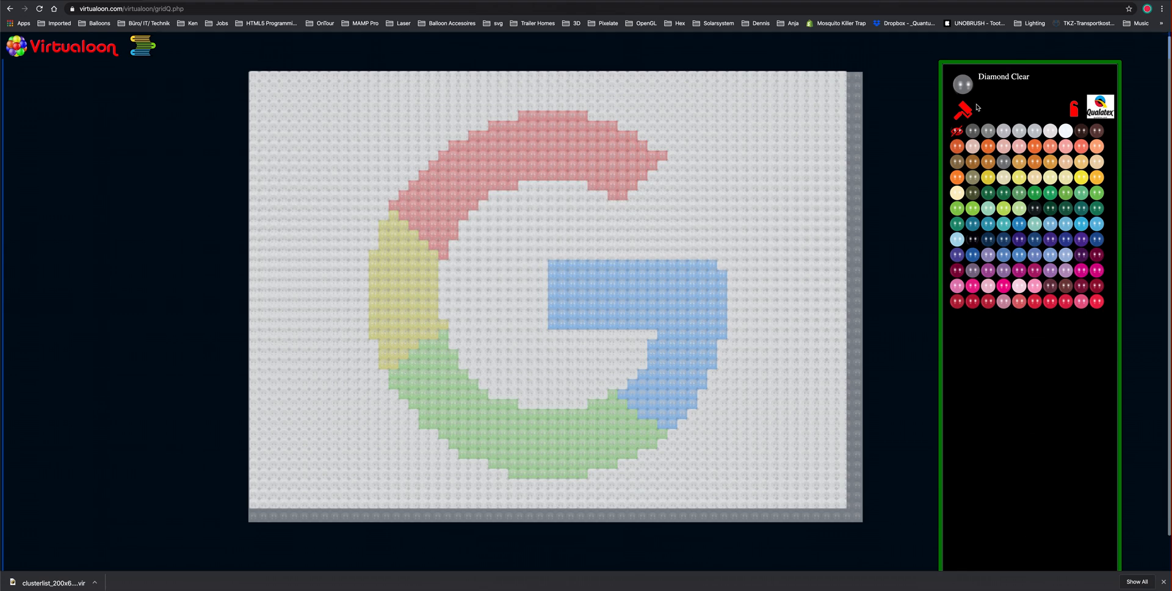
{"action": "left_click", "coordinate": [1069, 110]}
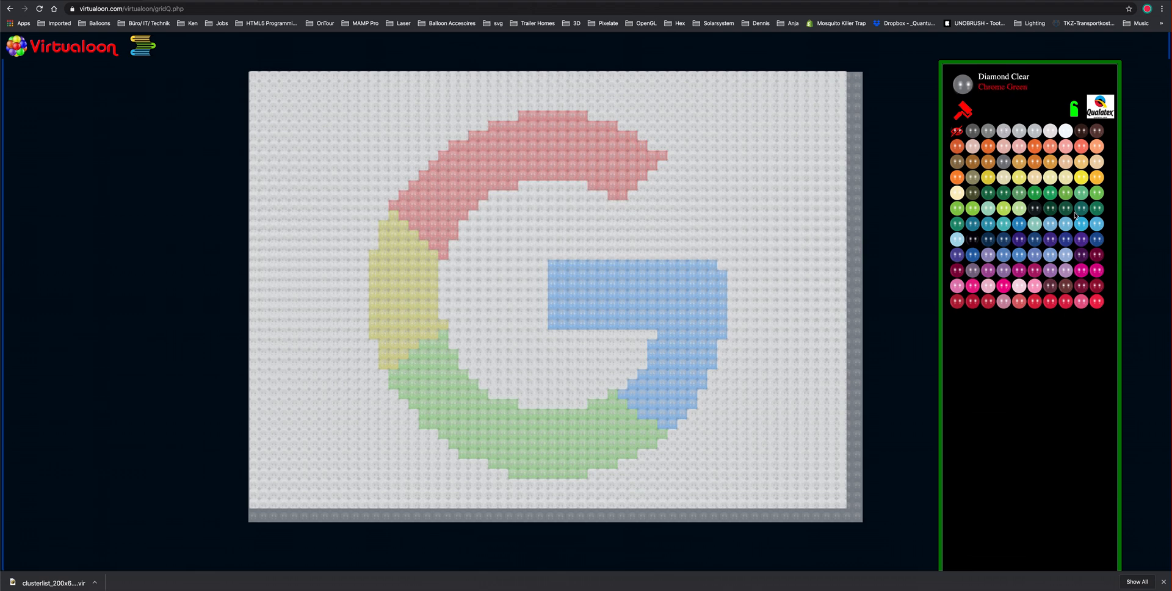
{"action": "left_click", "coordinate": [1052, 303]}
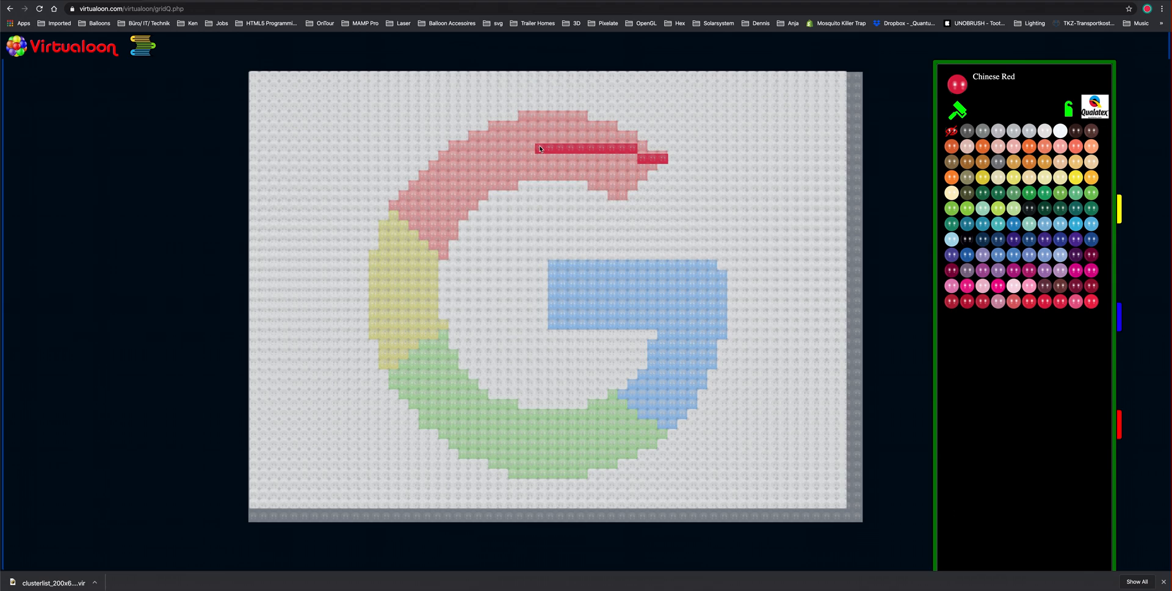
{"action": "left_click_drag", "start_coordinate": [496, 147], "coordinate": [454, 145]}
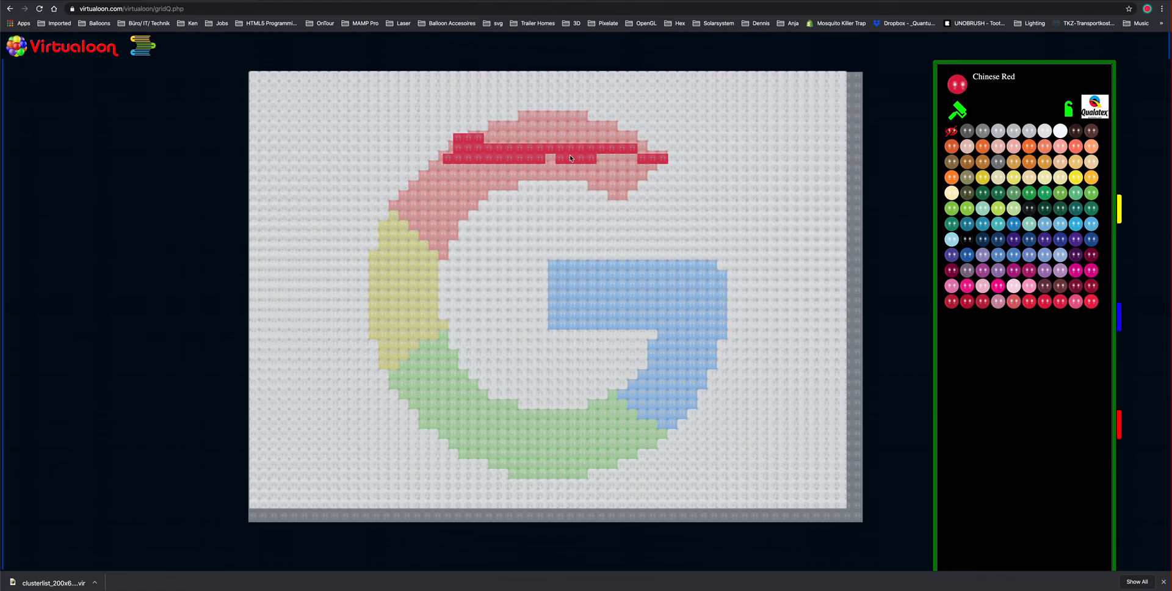
{"action": "left_click_drag", "start_coordinate": [626, 159], "coordinate": [663, 158]}
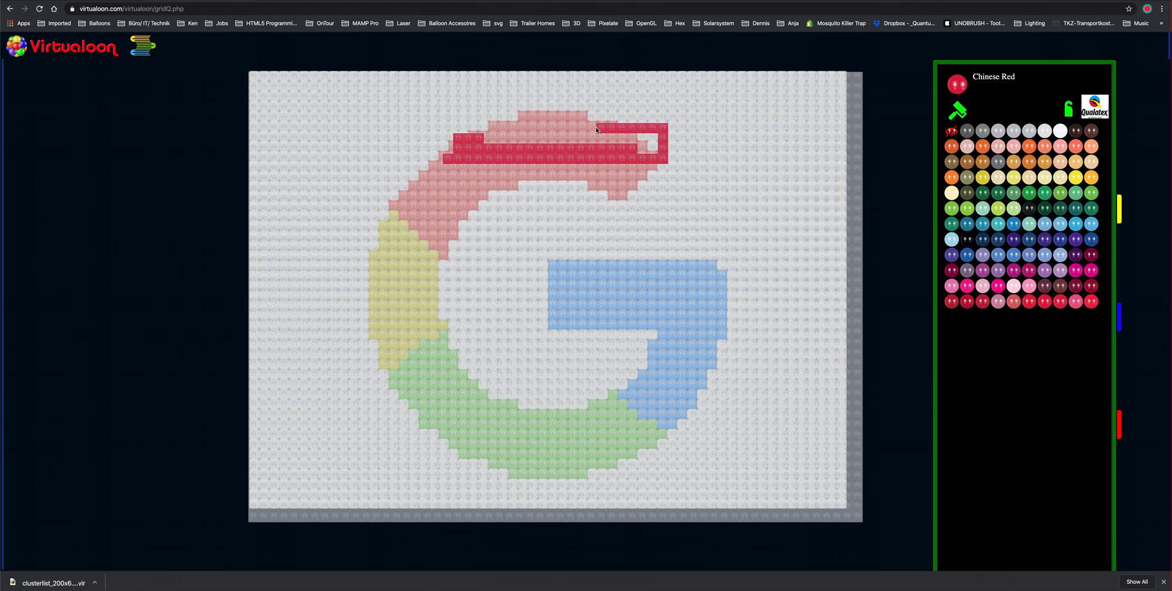
{"action": "mouse_move", "coordinate": [504, 128]}
{"action": "left_mouse_down"}
{"action": "mouse_move", "coordinate": [458, 128]}
{"action": "mouse_move", "coordinate": [448, 147]}
{"action": "mouse_move", "coordinate": [577, 138]}
{"action": "left_mouse_up"}
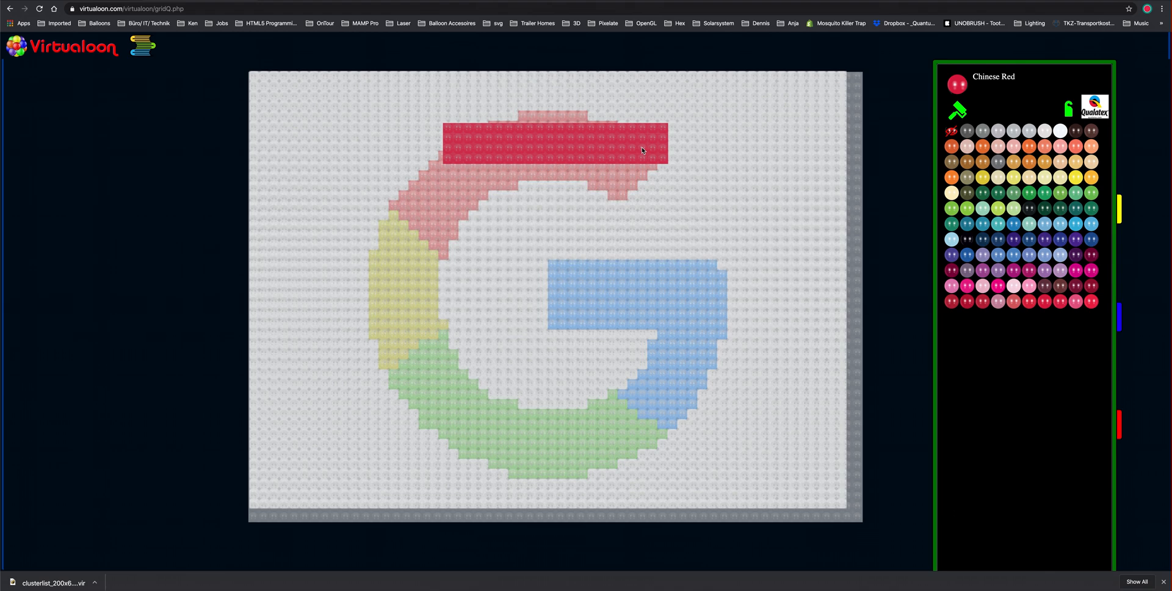
- Turn off continuous painting and erase individual balloons along the edges of the red block
{"action": "left_click", "coordinate": [952, 133]}
{"action": "left_click", "coordinate": [951, 110]}
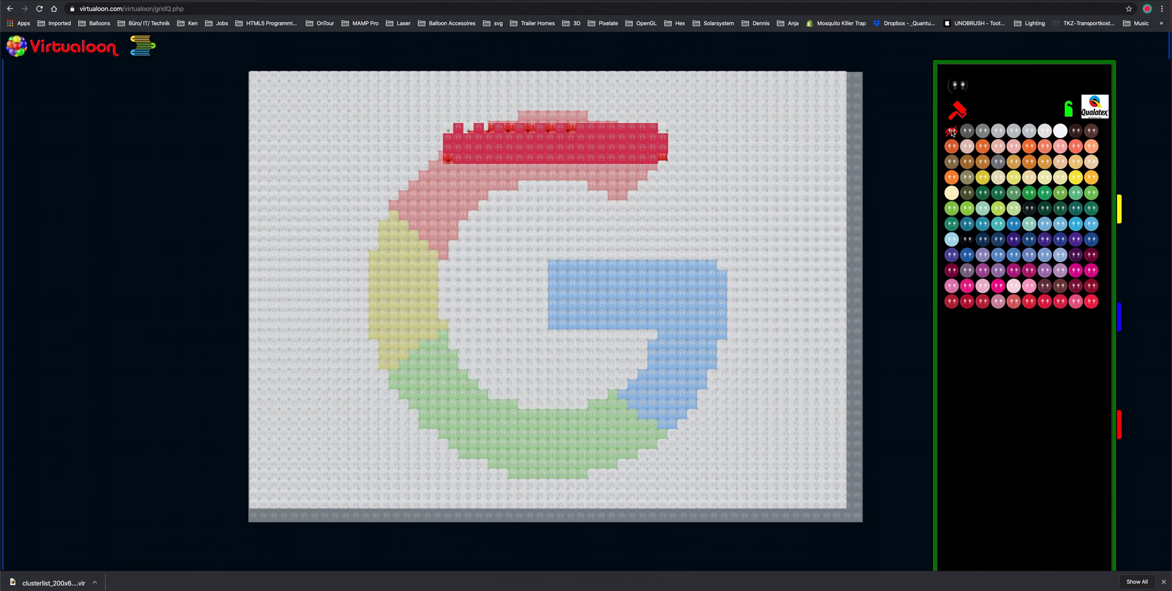
- Refill the erased balloons of the block with Chinese Red and unpin the color palette
{"action": "left_click", "coordinate": [1048, 304]}
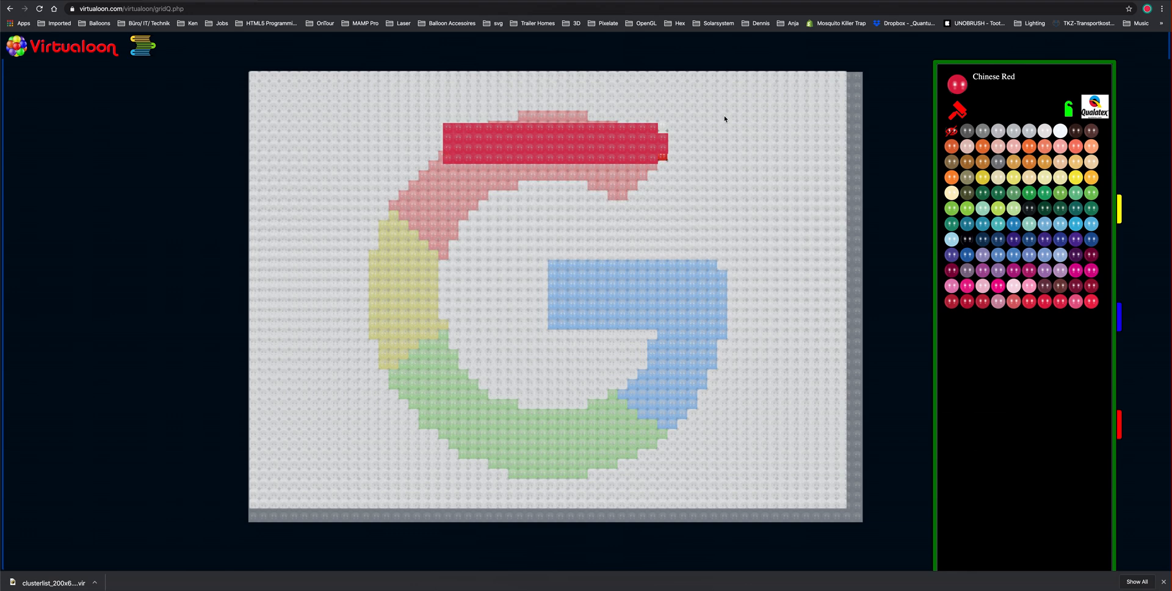
{"action": "left_click", "coordinate": [665, 129]}
{"action": "left_click", "coordinate": [662, 159]}
{"action": "left_click", "coordinate": [1068, 111]}
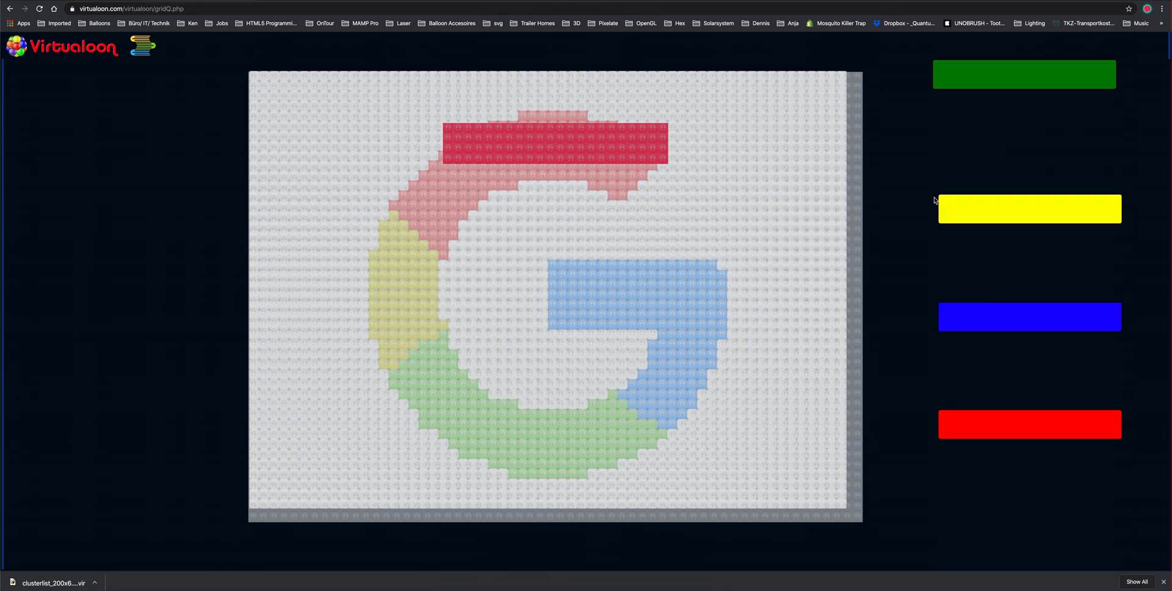
- Move the red grid-layout panel up so that all its options fit on screen
{"action": "mouse_move", "coordinate": [958, 264]}
{"action": "mouse_move", "coordinate": [1038, 427]}
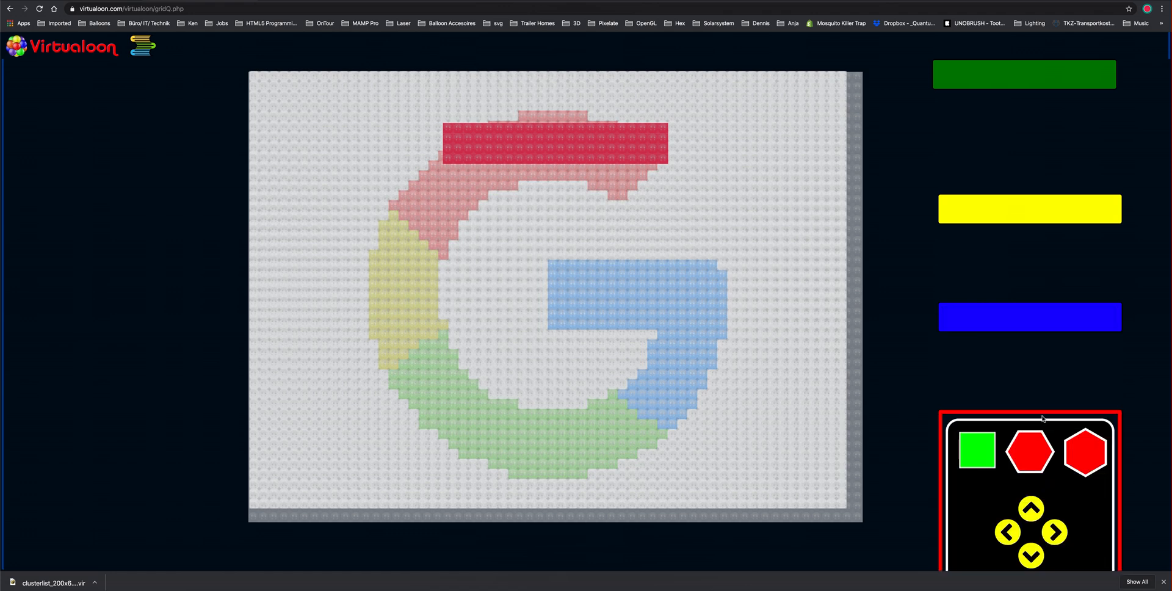
{"action": "left_click_drag", "start_coordinate": [981, 439], "coordinate": [975, 314]}
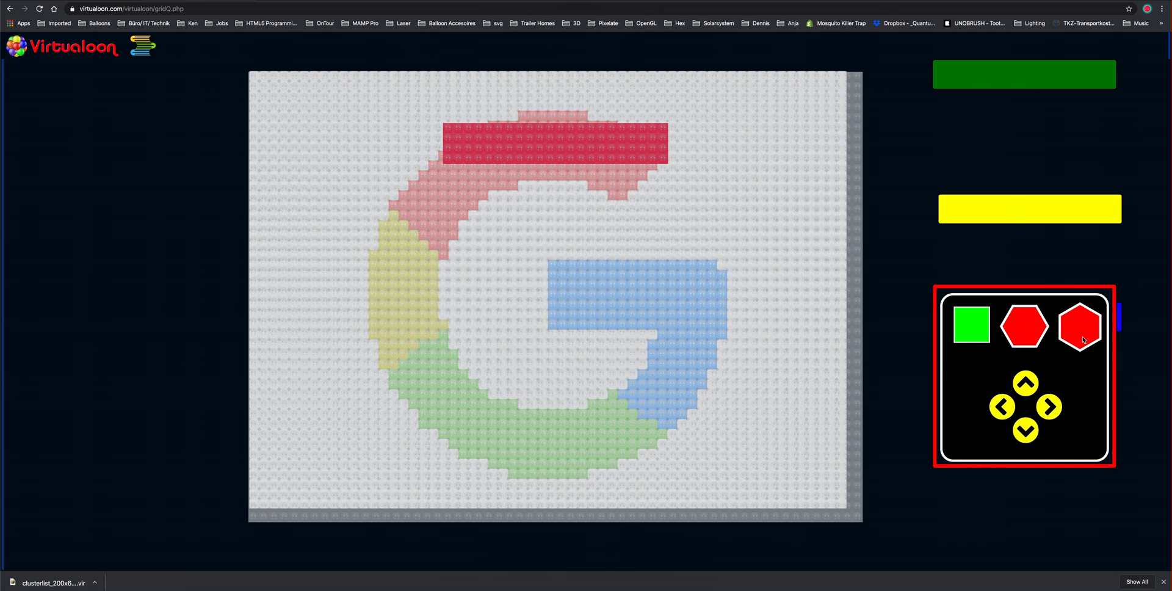
- Try both hexagonal grid layouts on the design and switch back to the square grid
{"action": "left_click", "coordinate": [1019, 330]}
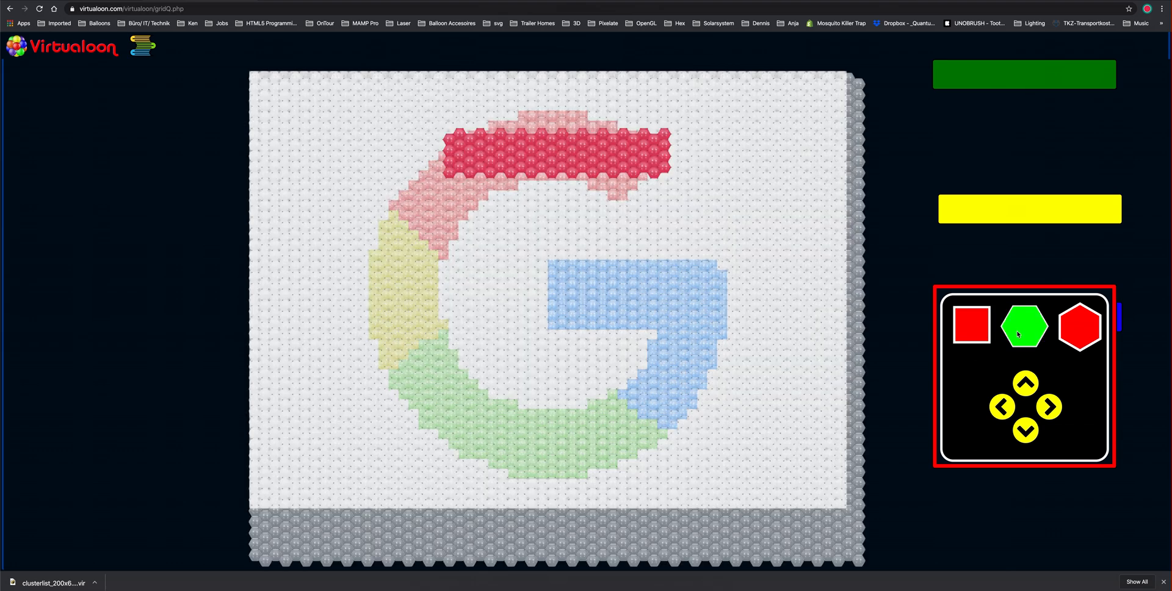
{"action": "left_click", "coordinate": [1077, 335]}
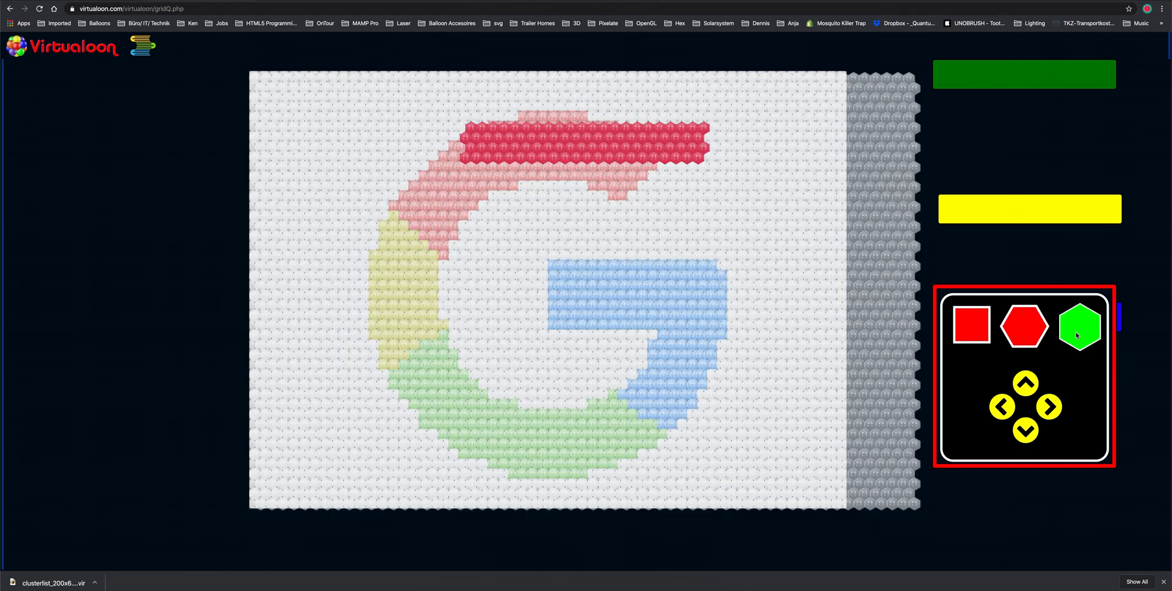
{"action": "left_click", "coordinate": [973, 329]}
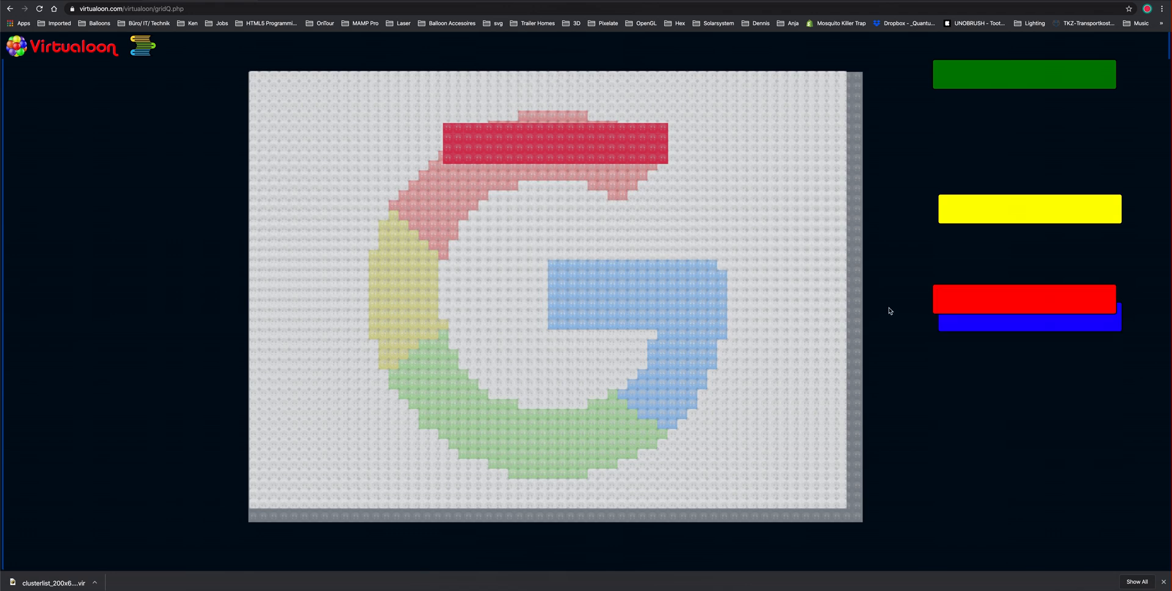
- Look at the save and load options, and move the yellow back-picture panel up so all its controls fit on screen
{"action": "mouse_move", "coordinate": [933, 297]}
{"action": "mouse_move", "coordinate": [1026, 321]}
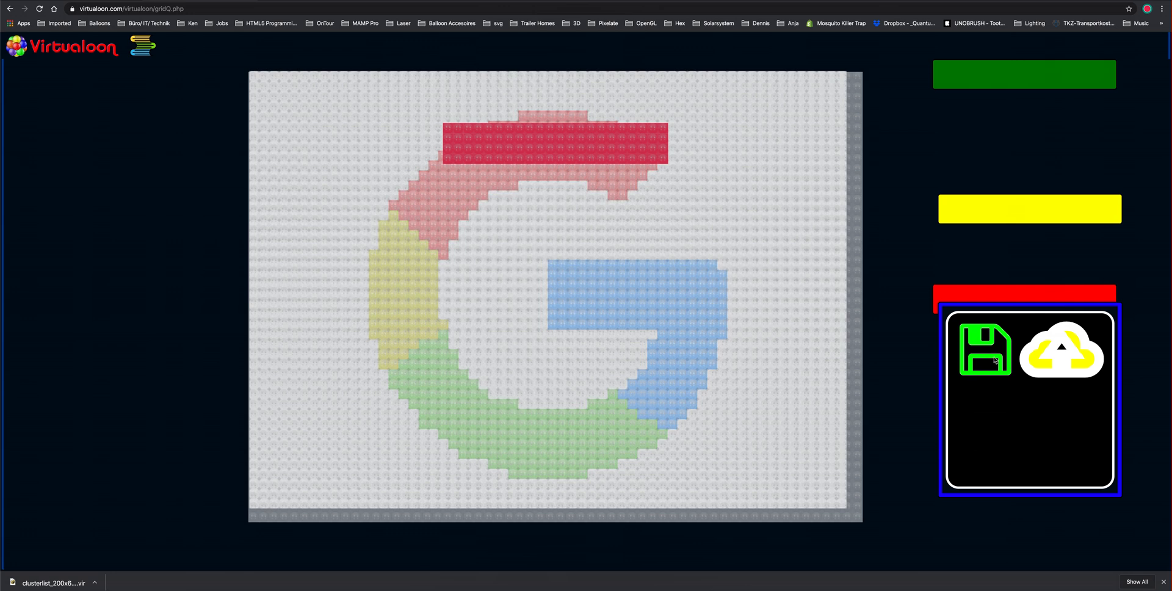
{"action": "mouse_move", "coordinate": [994, 201]}
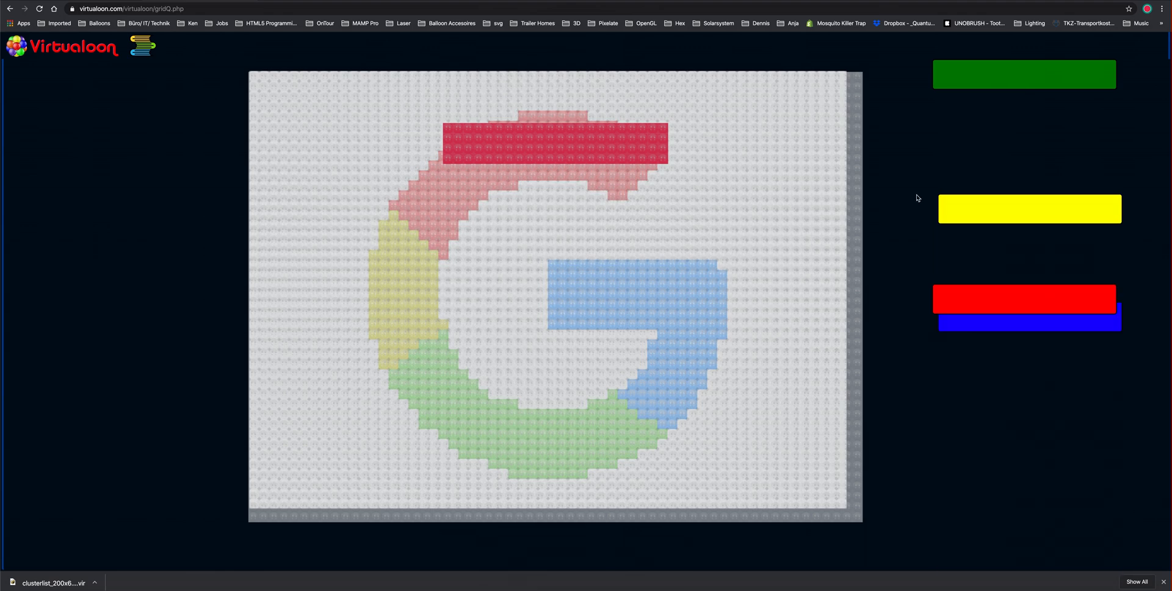
{"action": "mouse_move", "coordinate": [960, 82]}
{"action": "mouse_move", "coordinate": [966, 211]}
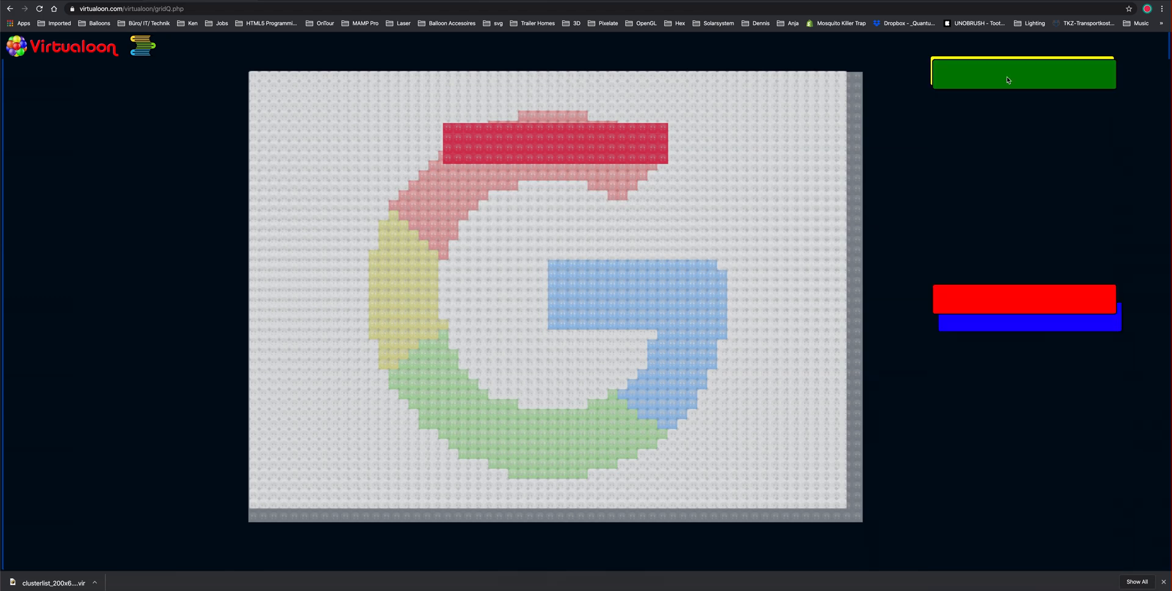
{"action": "mouse_move", "coordinate": [977, 60]}
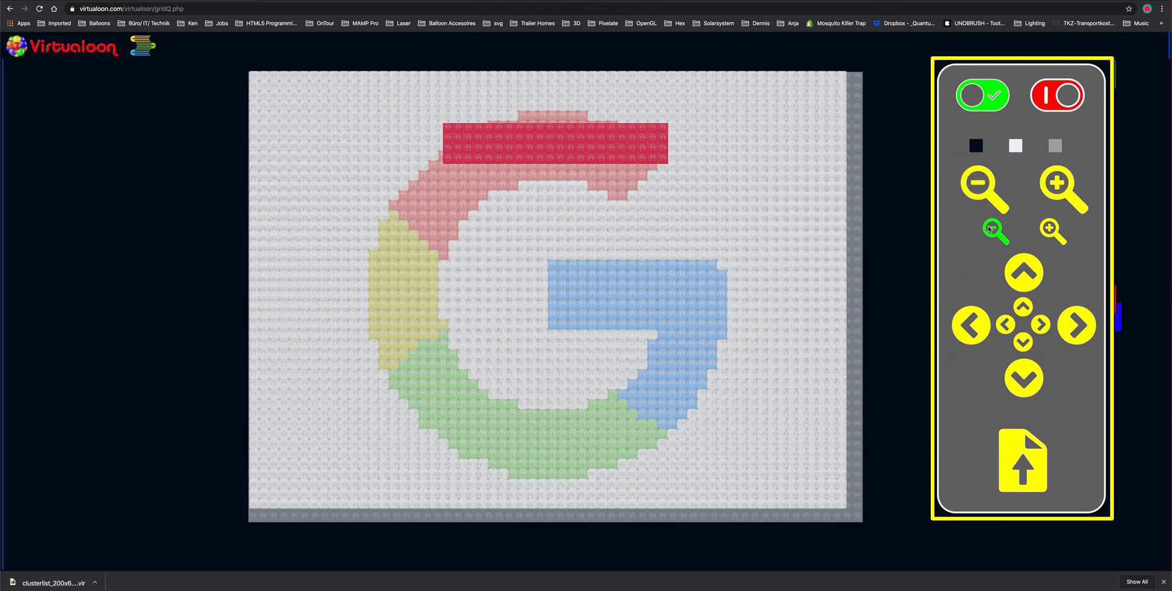
- Try a white and a grey background behind the grid and return it to black
{"action": "left_click", "coordinate": [1016, 146]}
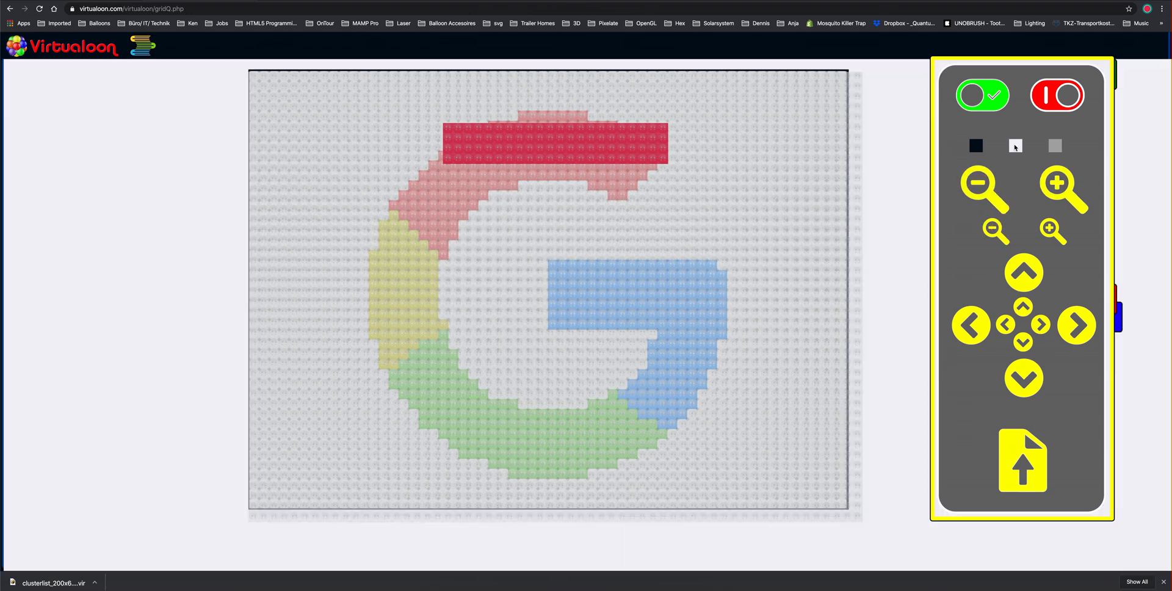
{"action": "left_click", "coordinate": [1057, 147]}
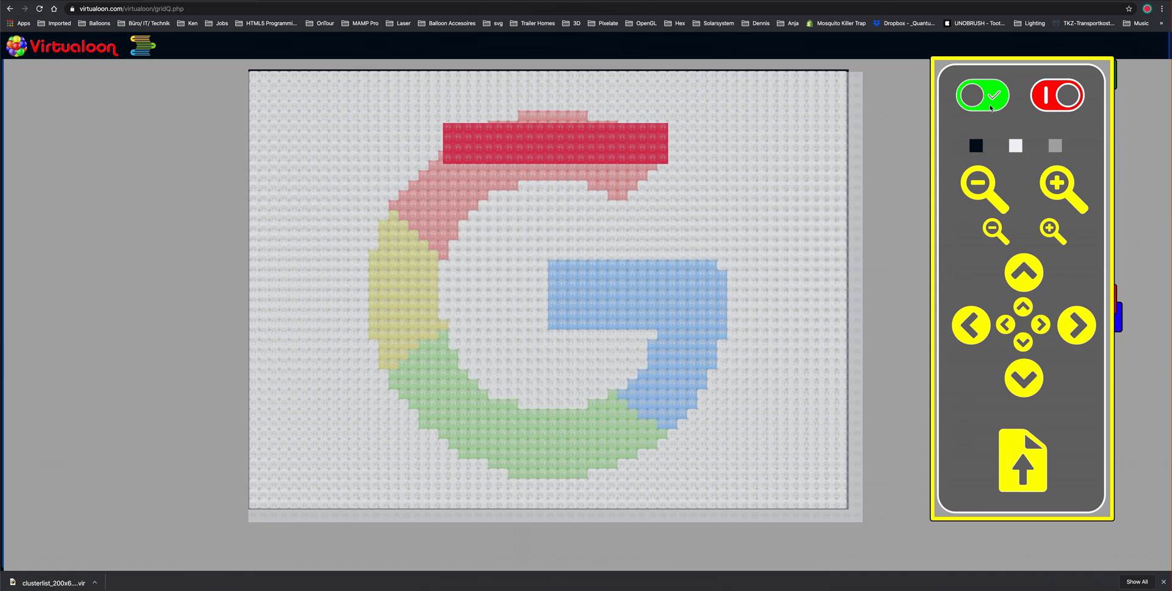
{"action": "left_click", "coordinate": [974, 147]}
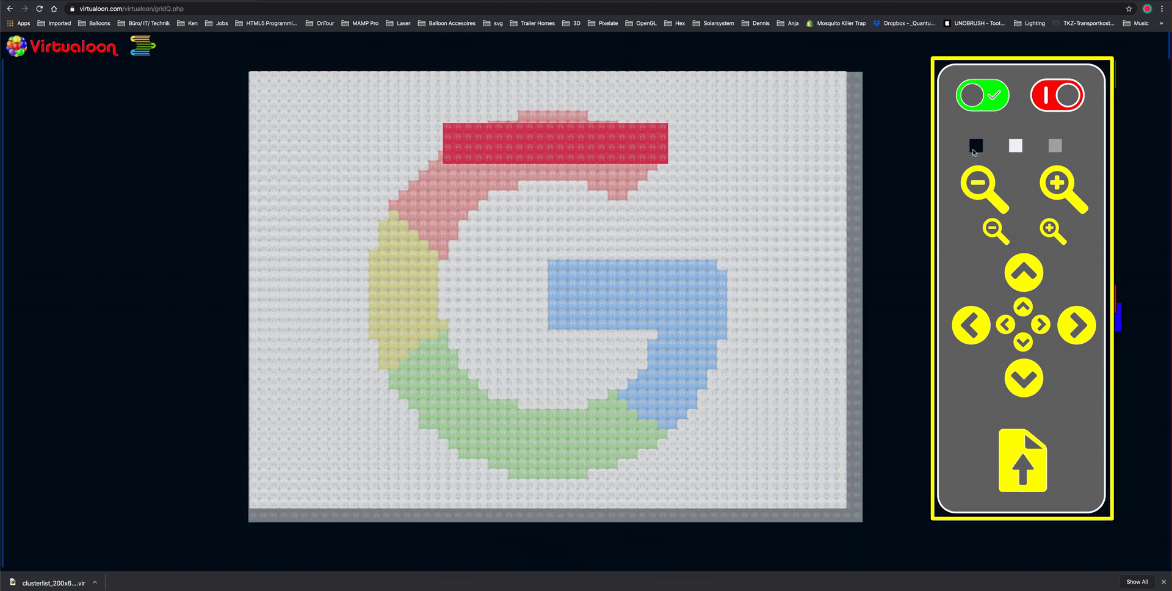
- Leave the grid design without saving it and return to the tool overview
{"action": "mouse_move", "coordinate": [1109, 320]}
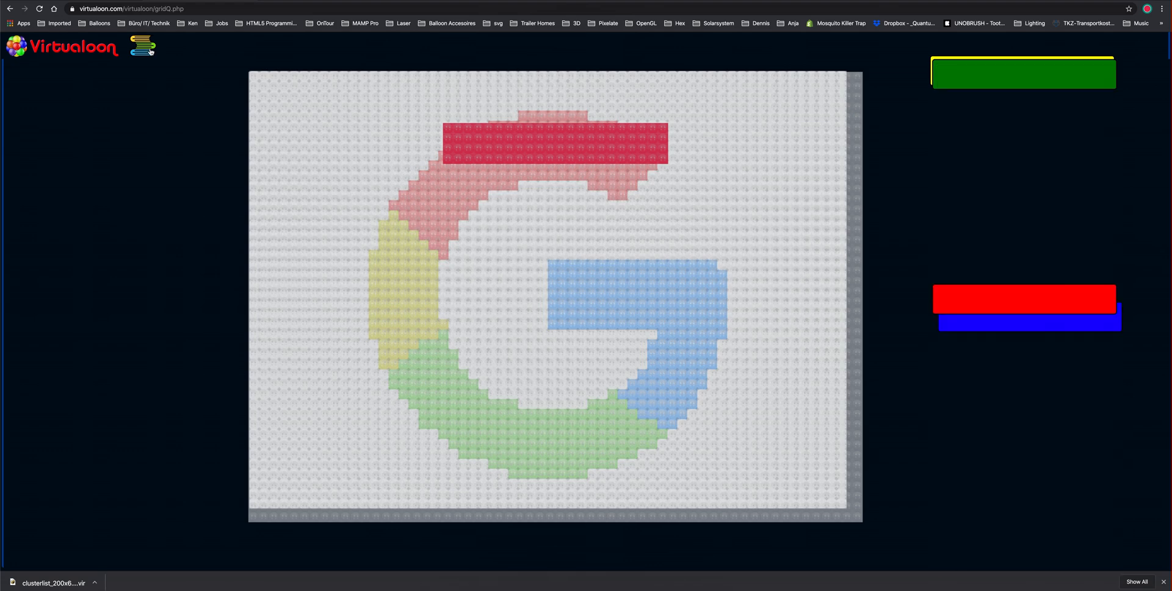
{"action": "left_click", "coordinate": [155, 72]}
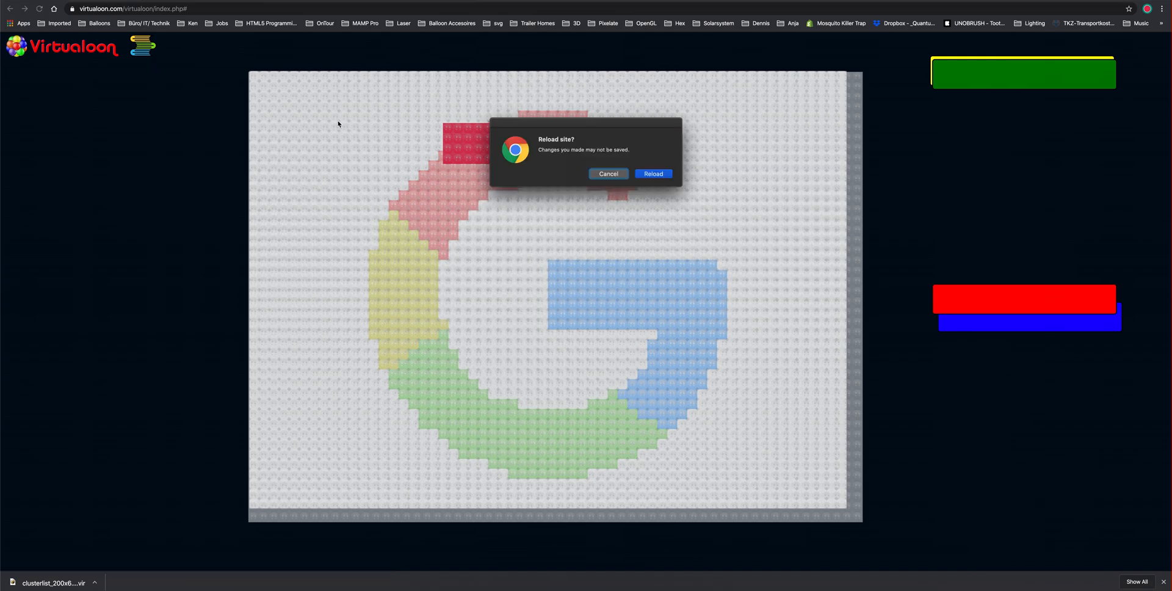
{"action": "left_click", "coordinate": [652, 175]}
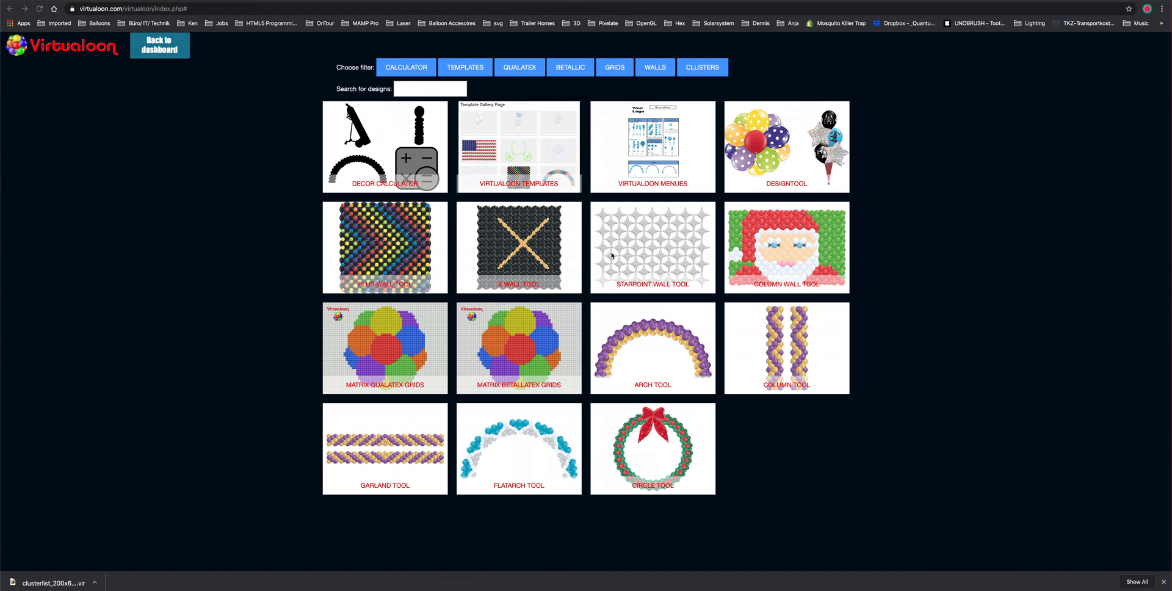
- Open the Column Wall tool and keep its Columnswall settings panel locked open
{"action": "left_click", "coordinate": [776, 255]}
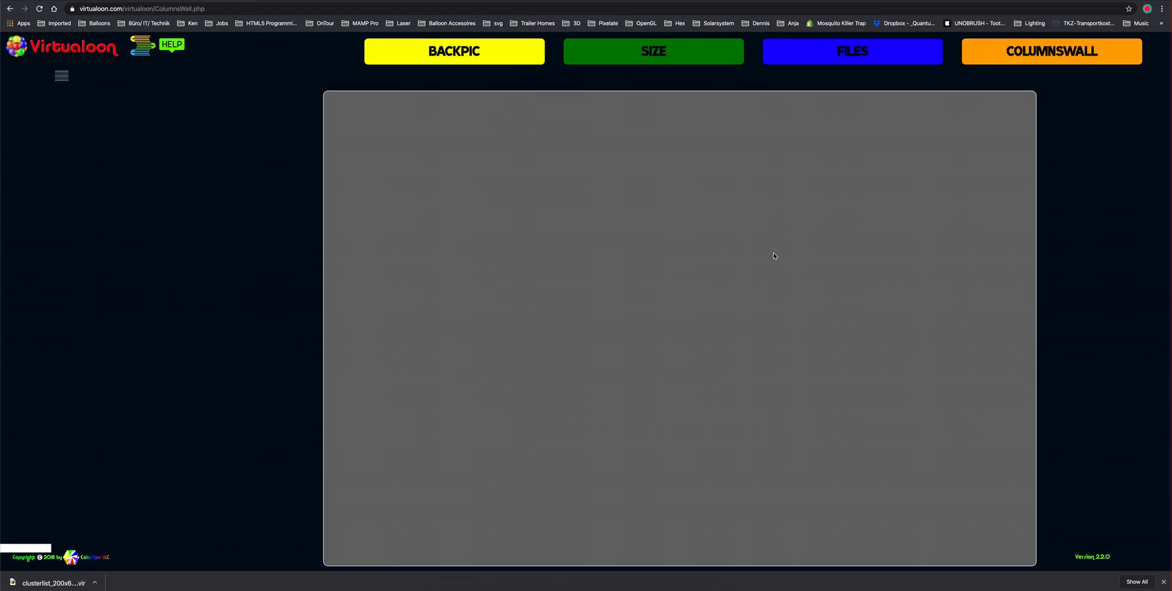
{"action": "left_click", "coordinate": [1035, 44]}
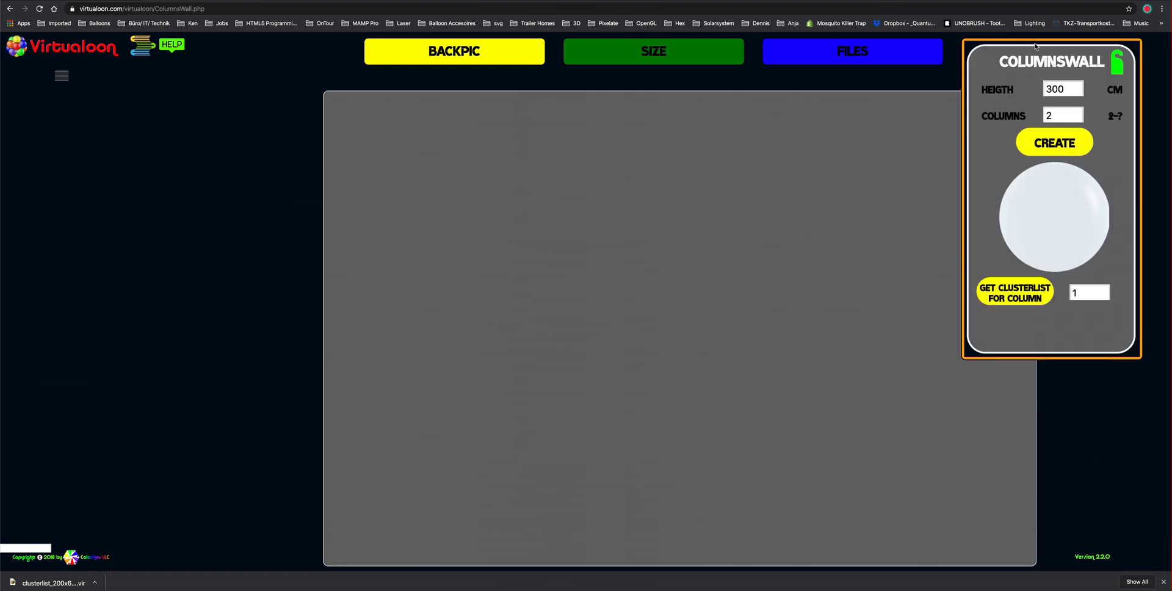
{"action": "left_click", "coordinate": [1123, 69]}
{"action": "left_click", "coordinate": [1122, 69]}
- Show the B Round 11'' Fashion balloons and assign the round red one as the column wall's base balloon
{"action": "left_click", "coordinate": [61, 76]}
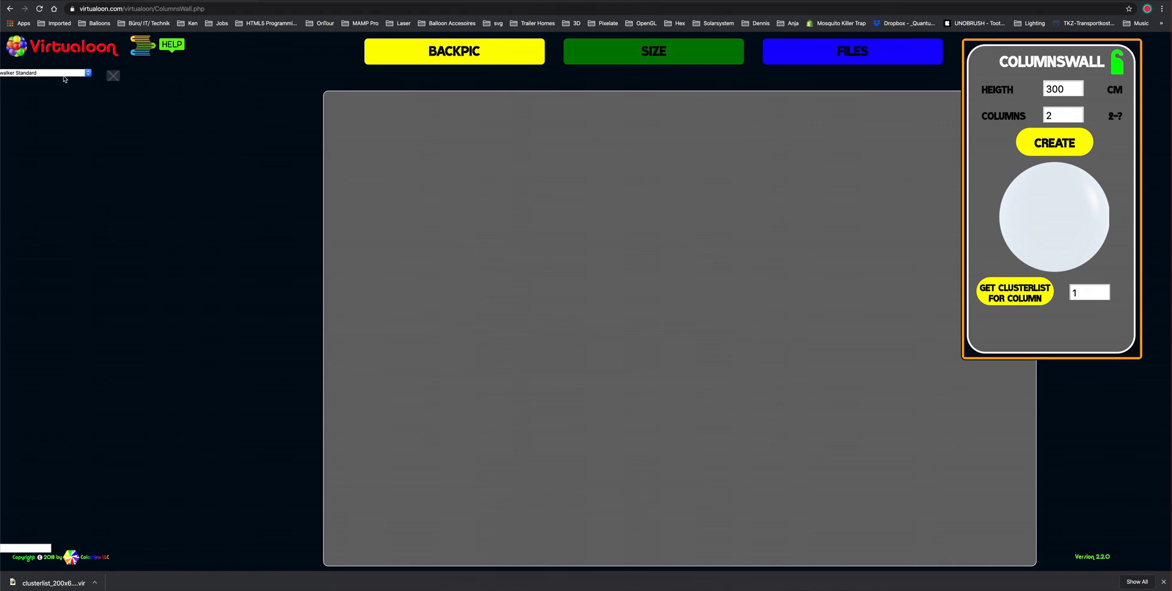
{"action": "left_click", "coordinate": [105, 74]}
{"action": "scroll", "coordinate": [78, 236], "scroll_direction": "down", "scroll_amount": 10}
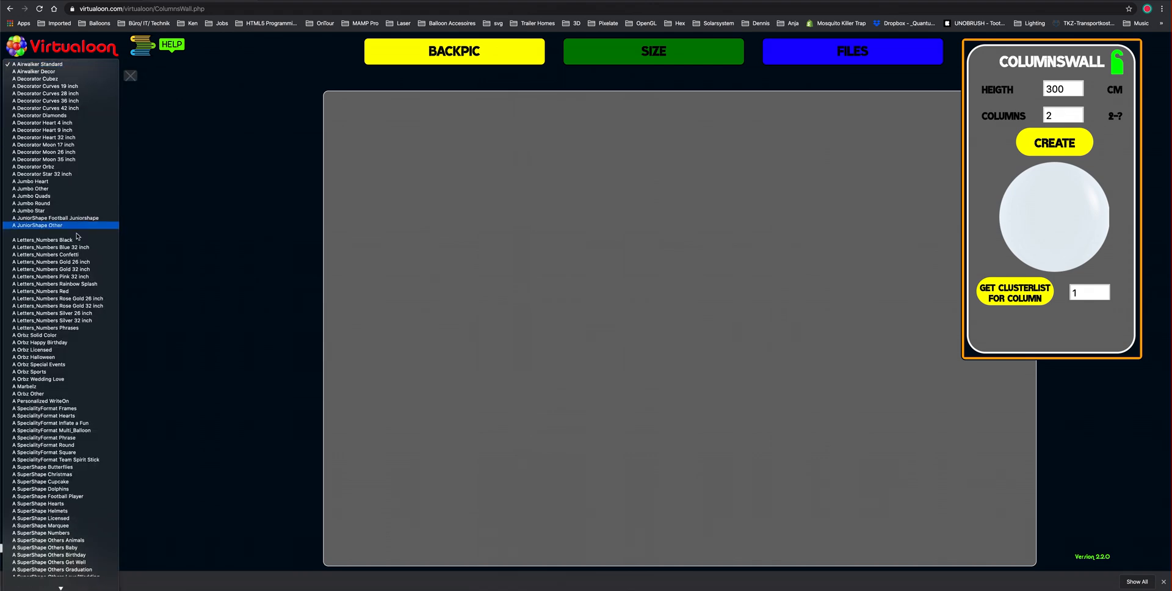
{"action": "scroll", "coordinate": [77, 232], "scroll_direction": "up", "scroll_amount": 8}
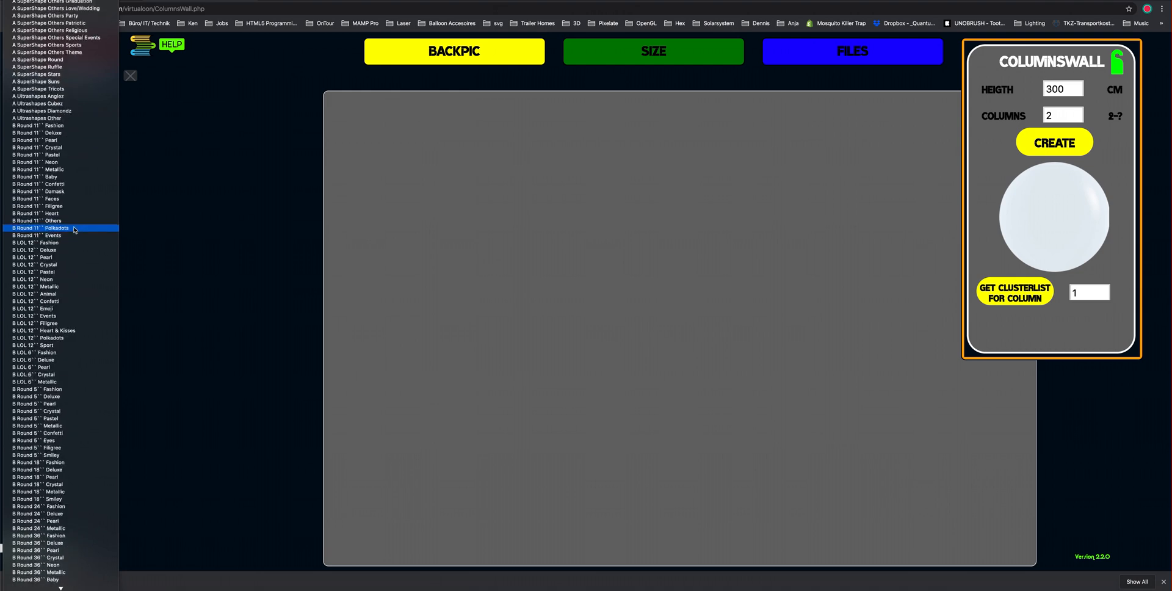
{"action": "left_click", "coordinate": [68, 126]}
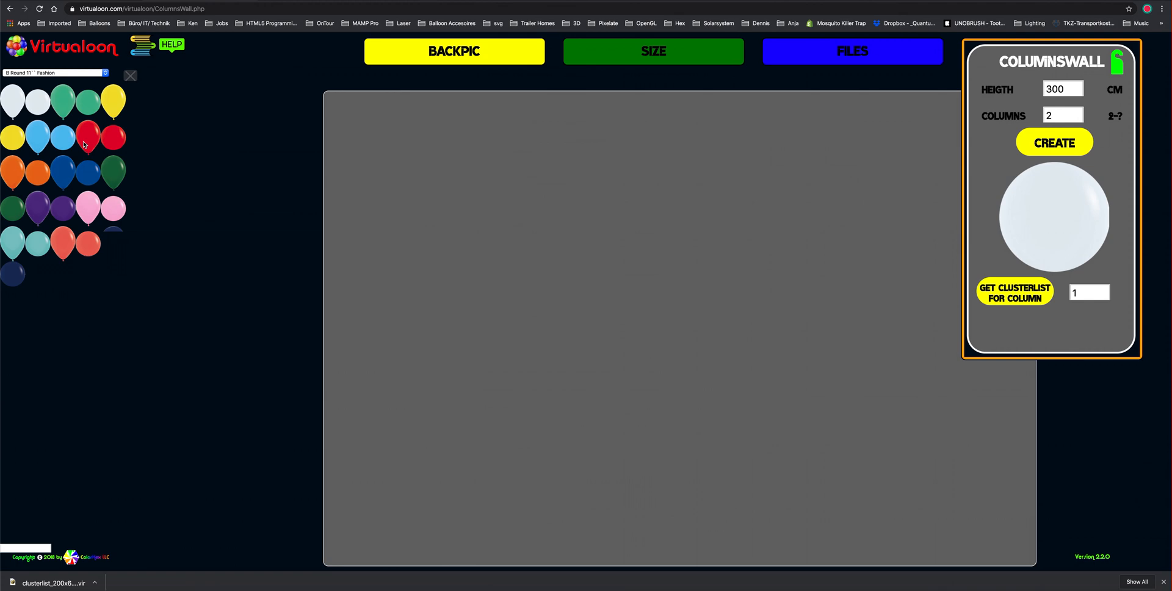
{"action": "left_click_drag", "start_coordinate": [109, 141], "coordinate": [1048, 207]}
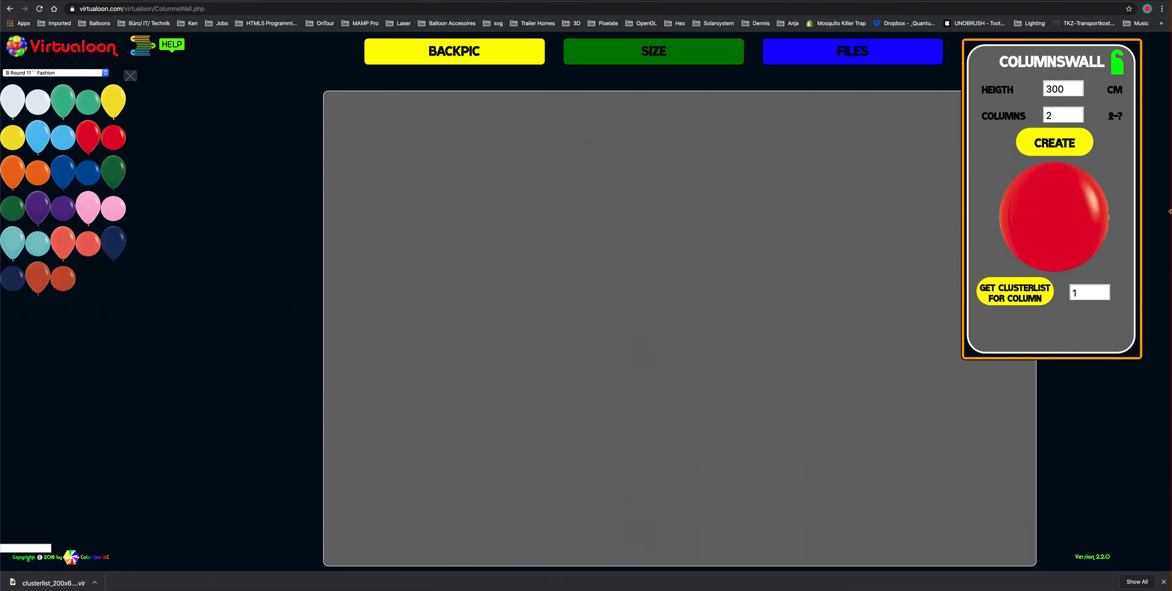
- Set the number of columns to 5 and create the balloon wall
{"action": "left_click", "coordinate": [1051, 116]}
{"action": "key", "text": "BackSpace"}
{"action": "type", "text": "5"}
{"action": "left_click", "coordinate": [1065, 151]}
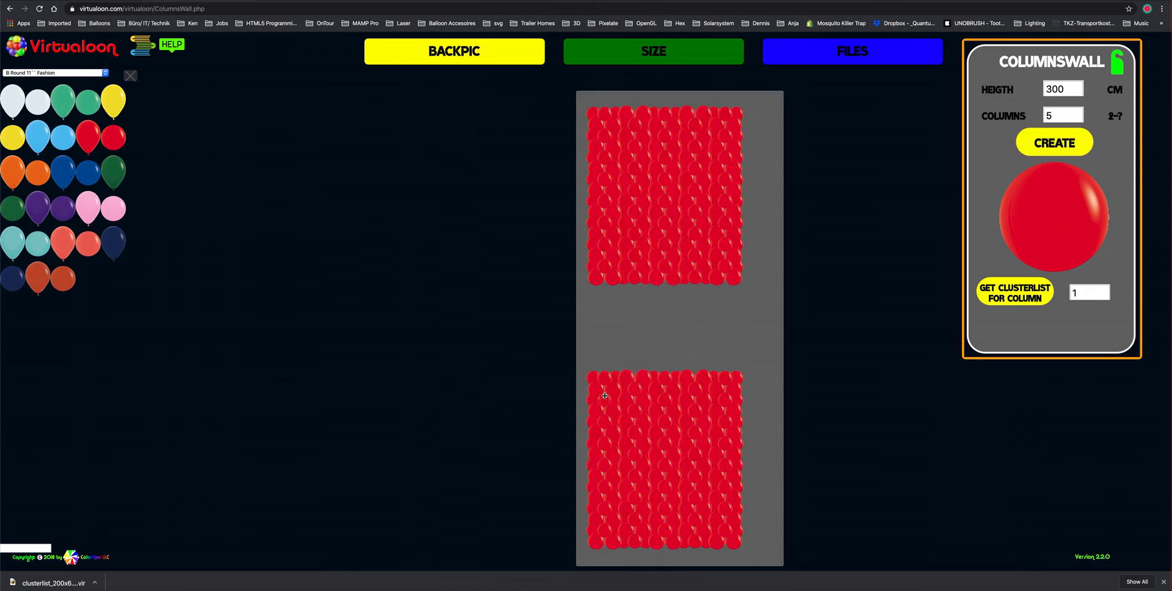
- Resize the design to a height of 400 cm
{"action": "left_click", "coordinate": [621, 61]}
{"action": "double_click", "coordinate": [670, 113]}
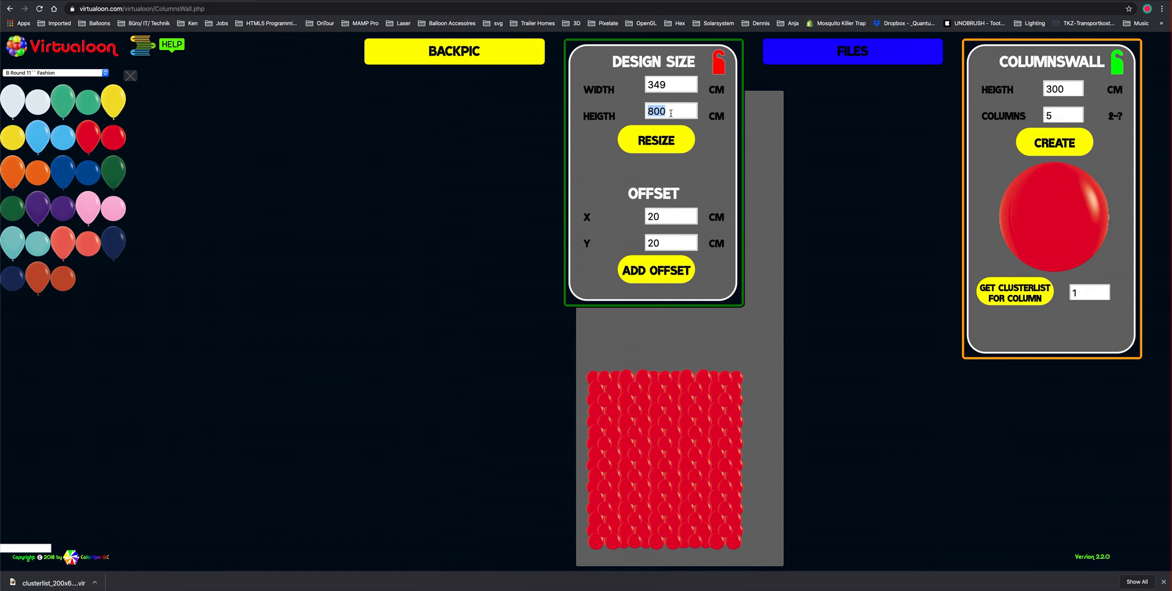
{"action": "type", "text": "400"}
{"action": "left_click", "coordinate": [663, 141]}
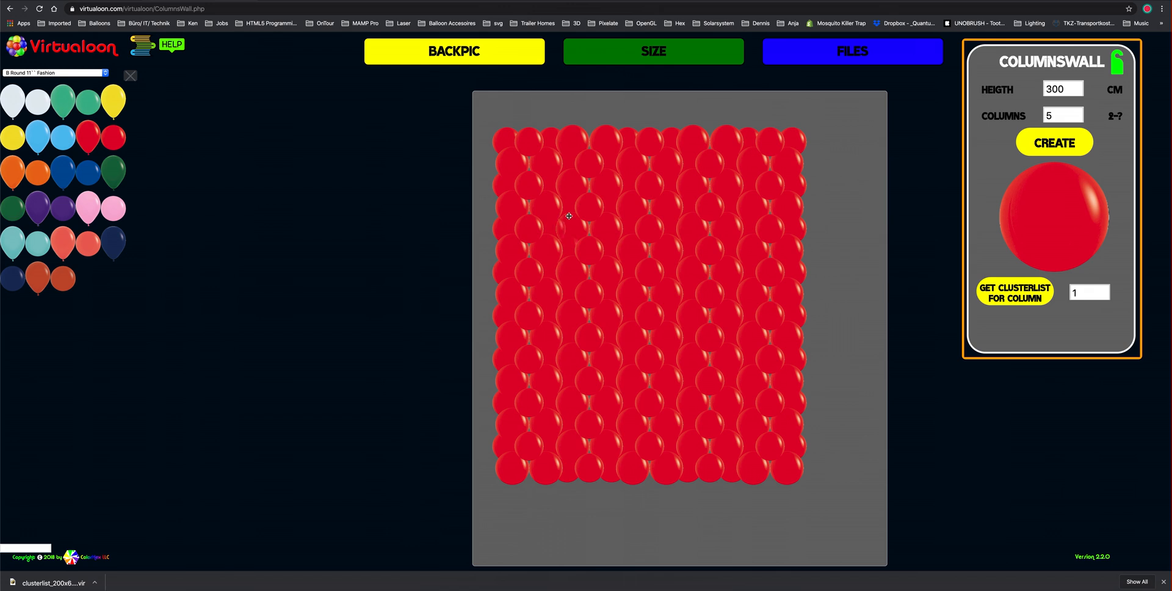
- Recolour six single balloons across the red wall: one light blue, one orange, one purple, two turquoise and one brown
{"action": "left_click_drag", "start_coordinate": [63, 137], "coordinate": [528, 142]}
{"action": "left_click_drag", "start_coordinate": [44, 178], "coordinate": [576, 187]}
{"action": "left_click_drag", "start_coordinate": [66, 208], "coordinate": [616, 233]}
{"action": "left_click_drag", "start_coordinate": [38, 238], "coordinate": [682, 298]}
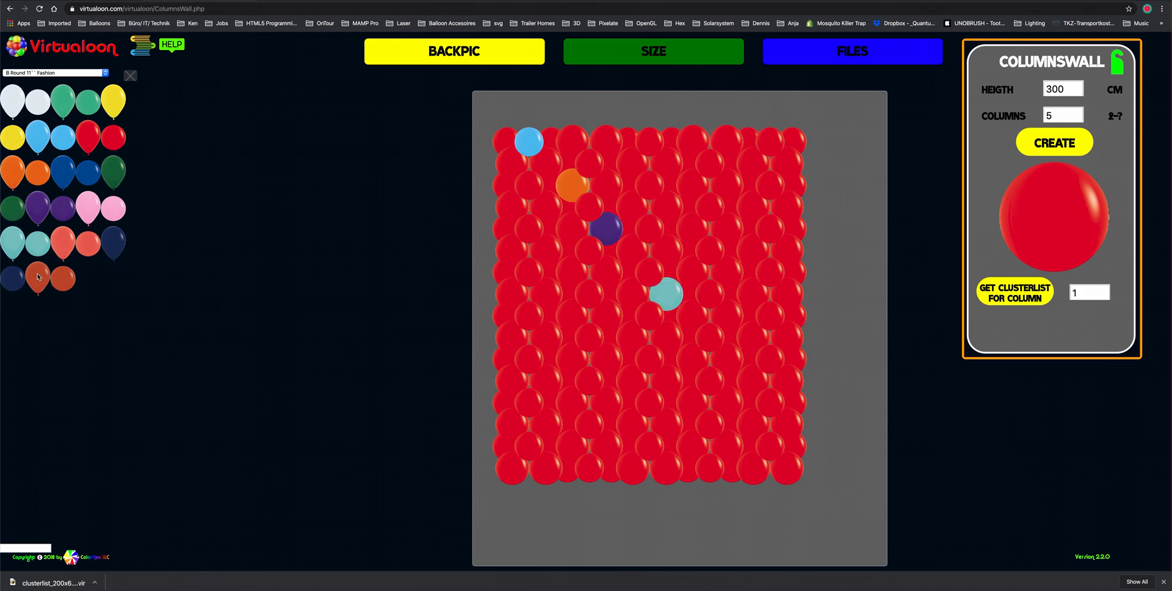
{"action": "left_click_drag", "start_coordinate": [39, 278], "coordinate": [730, 360]}
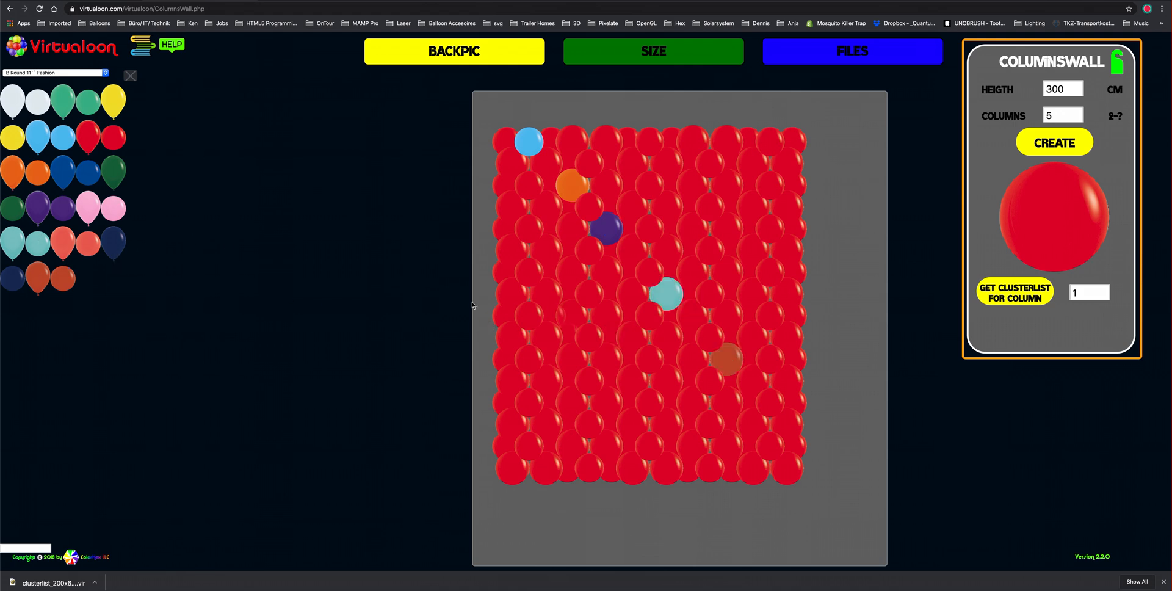
{"action": "left_click_drag", "start_coordinate": [34, 249], "coordinate": [767, 320]}
- Check the file handling options, and generate the cluster list for column 1 with the settings panel unlocked to reveal it fully
{"action": "left_click", "coordinate": [818, 54]}
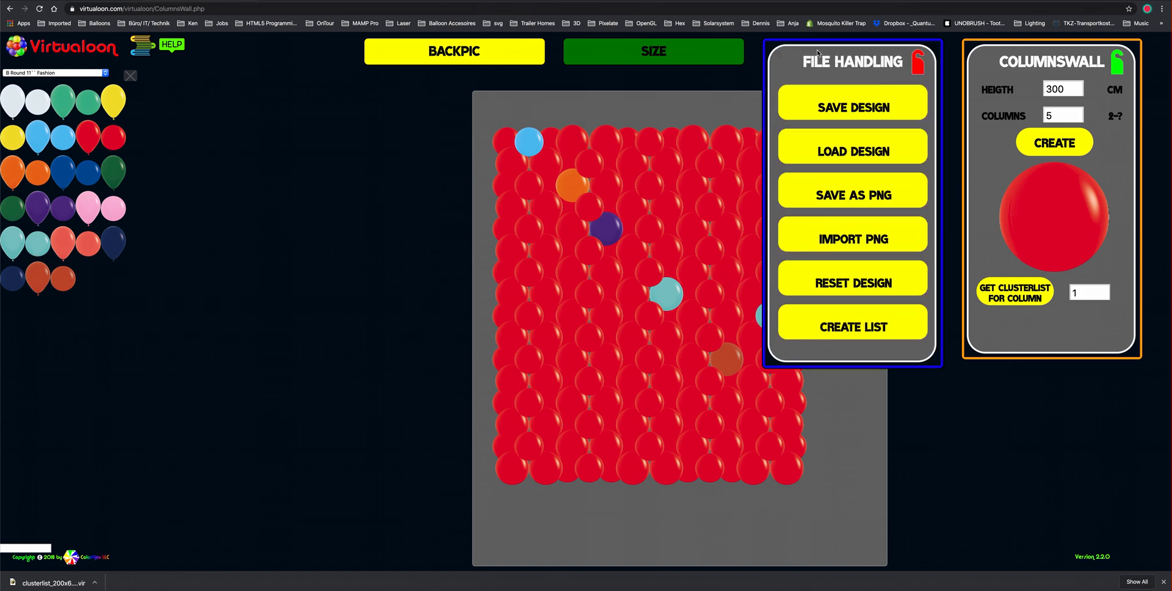
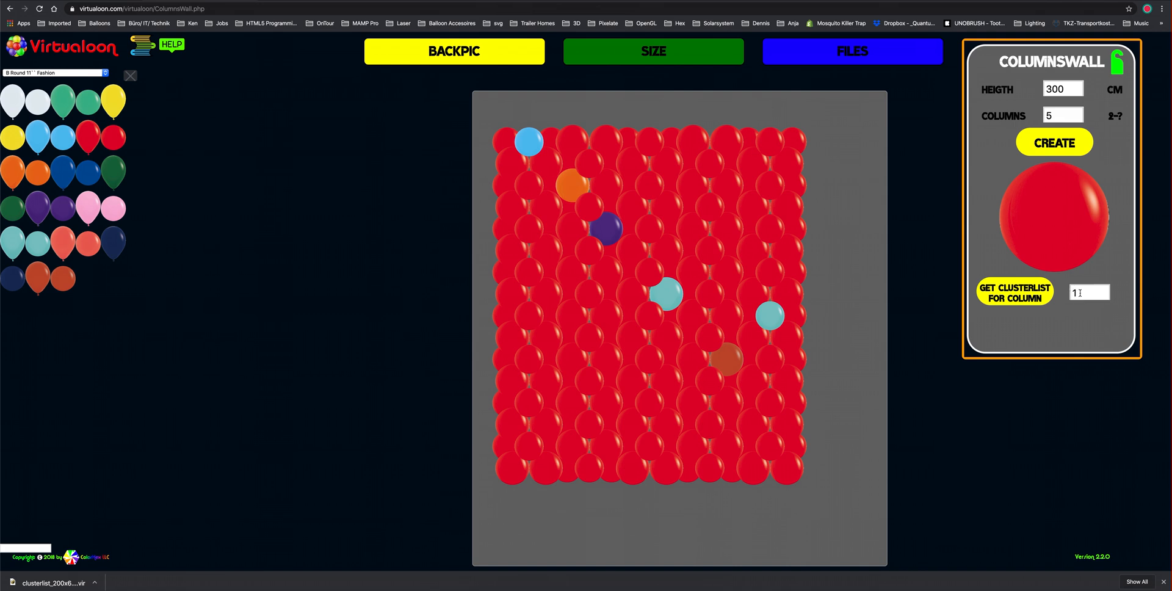
{"action": "left_click", "coordinate": [1022, 300]}
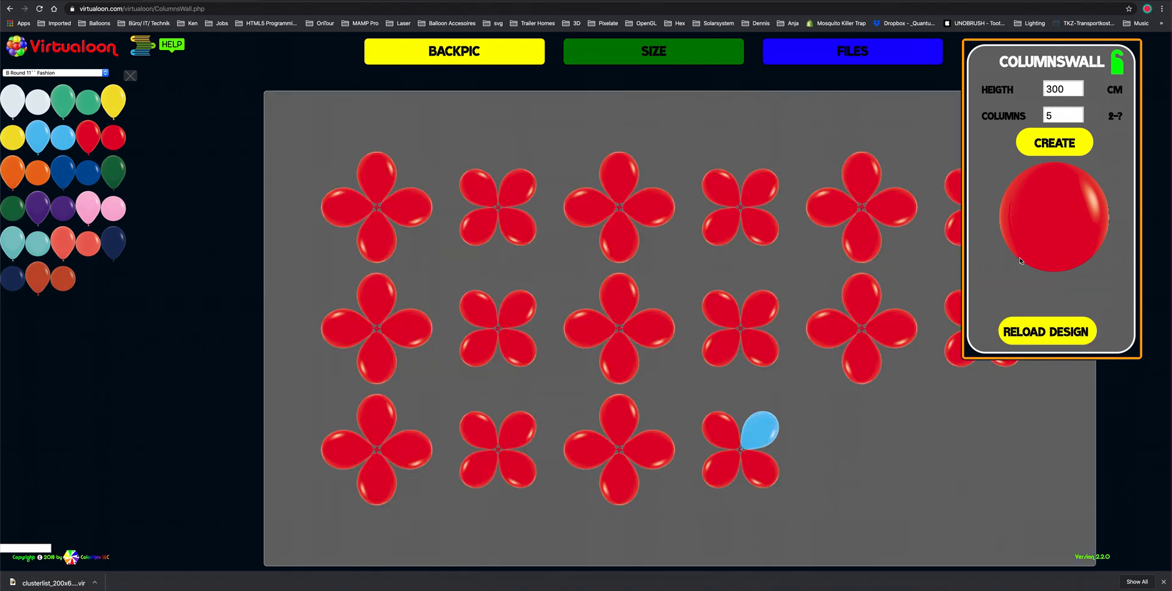
{"action": "left_click", "coordinate": [1118, 66]}
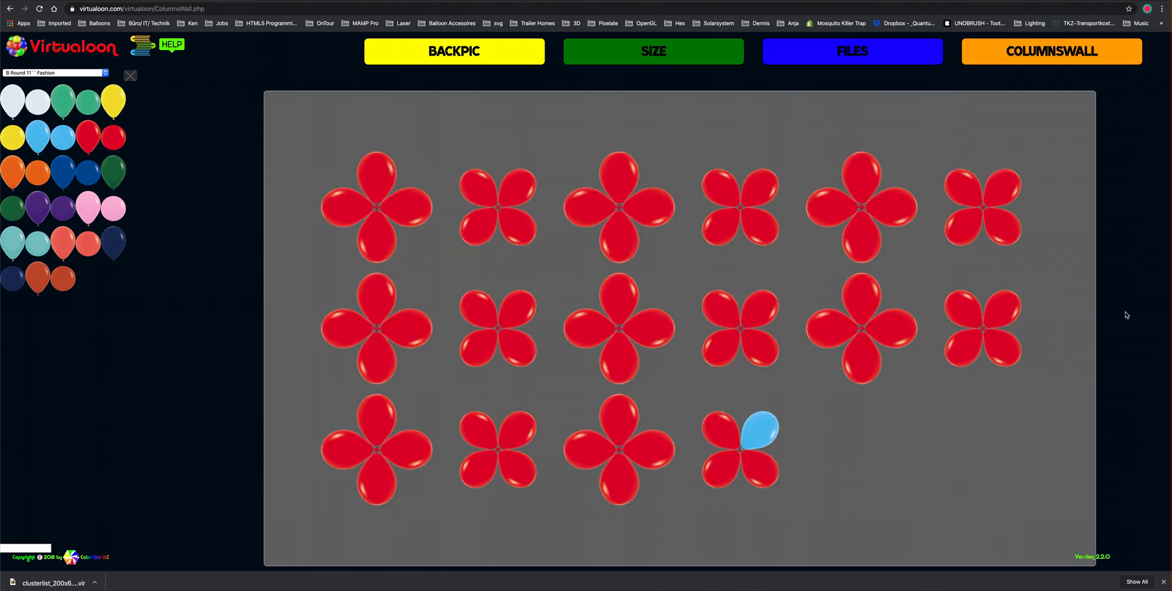
- Reload the wall design and generate the cluster list for column 4
{"action": "mouse_move", "coordinate": [1068, 57]}
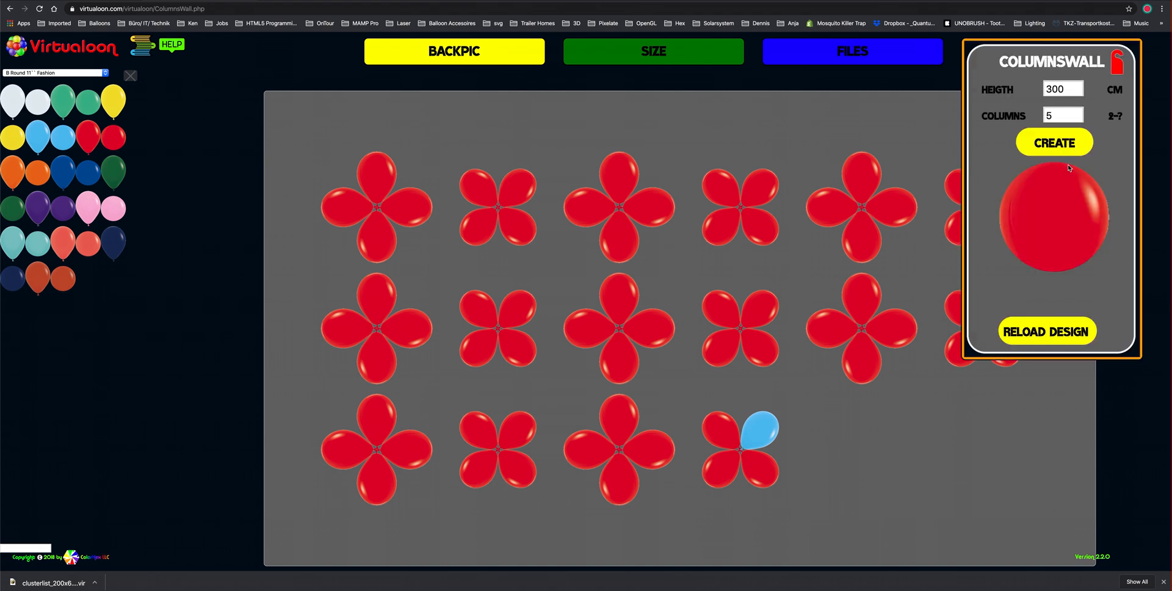
{"action": "left_click", "coordinate": [1066, 331]}
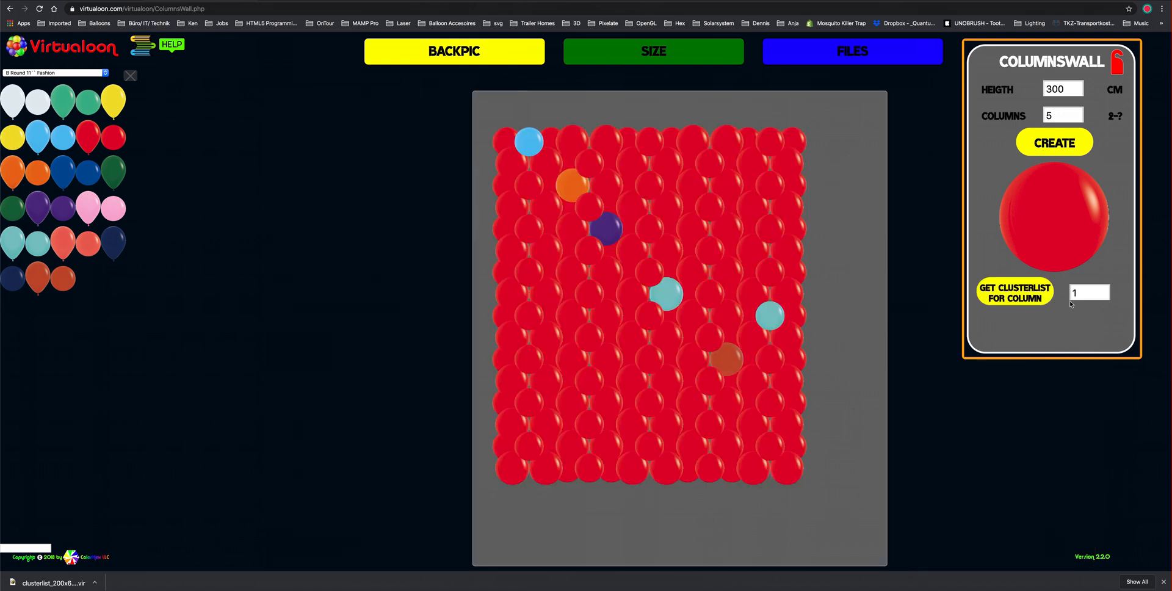
{"action": "left_click", "coordinate": [1088, 296]}
{"action": "key", "text": "BackSpace"}
{"action": "type", "text": "4"}
{"action": "left_click", "coordinate": [1044, 299]}
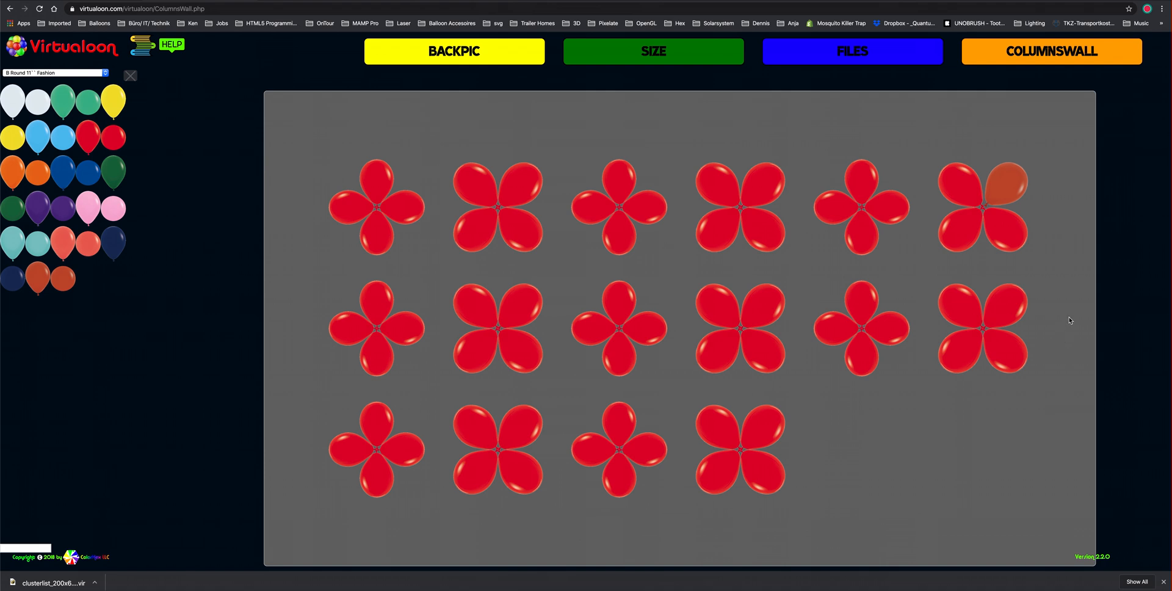
{"action": "mouse_move", "coordinate": [1041, 63]}
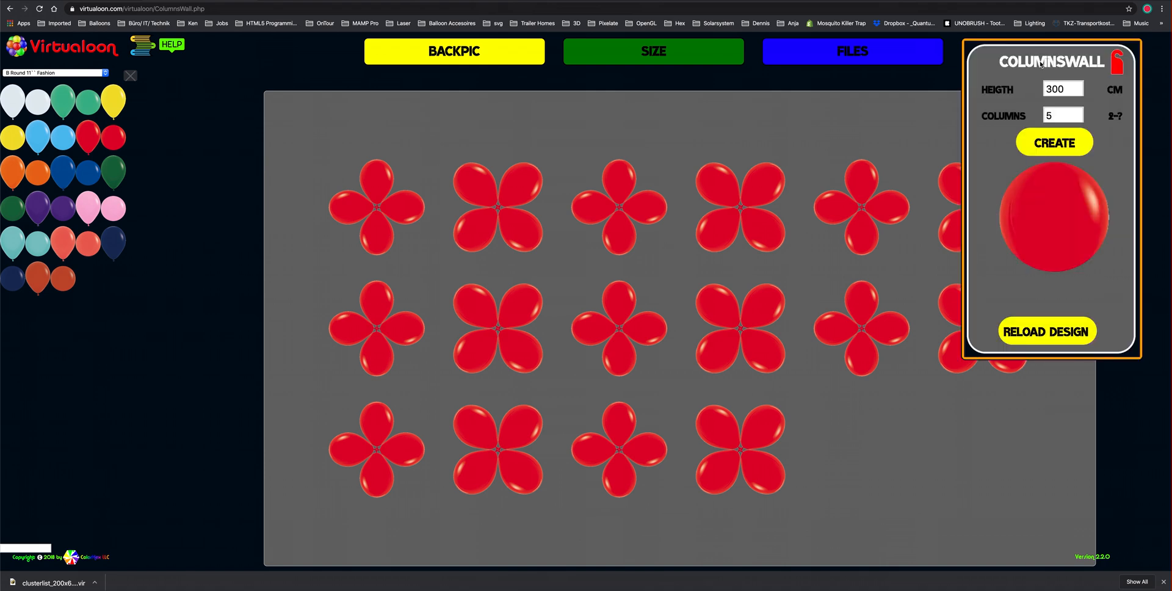
{"action": "mouse_move", "coordinate": [843, 174]}
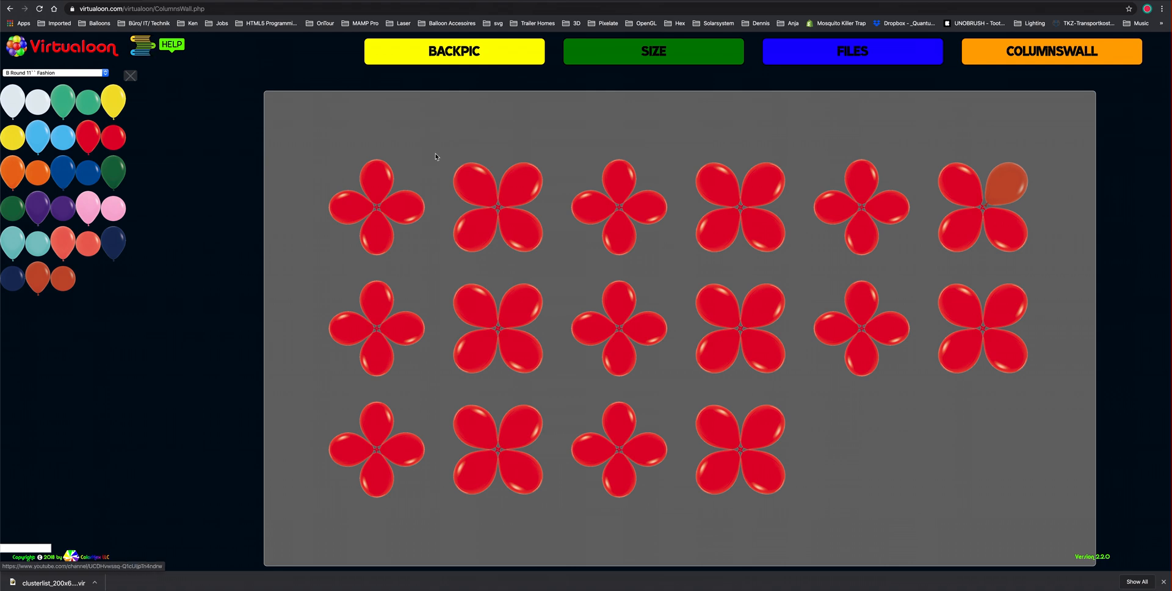
- Dismiss the browser's download bar and look at the file handling options, including the PNG import
{"action": "left_click", "coordinate": [1165, 581]}
{"action": "left_click", "coordinate": [873, 51]}
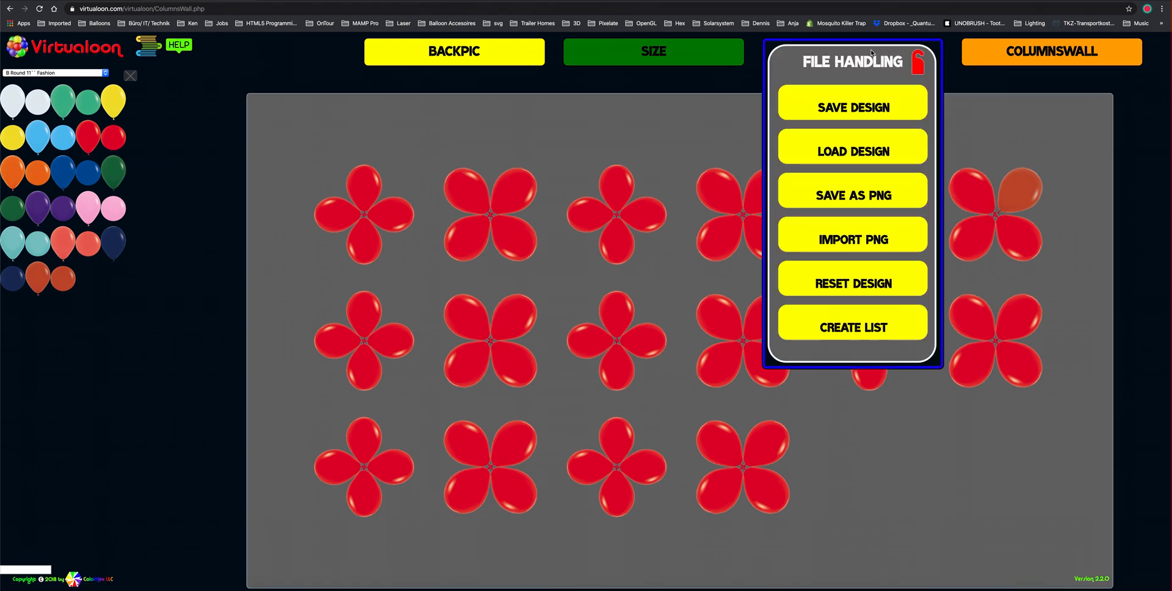
{"action": "left_click", "coordinate": [862, 235]}
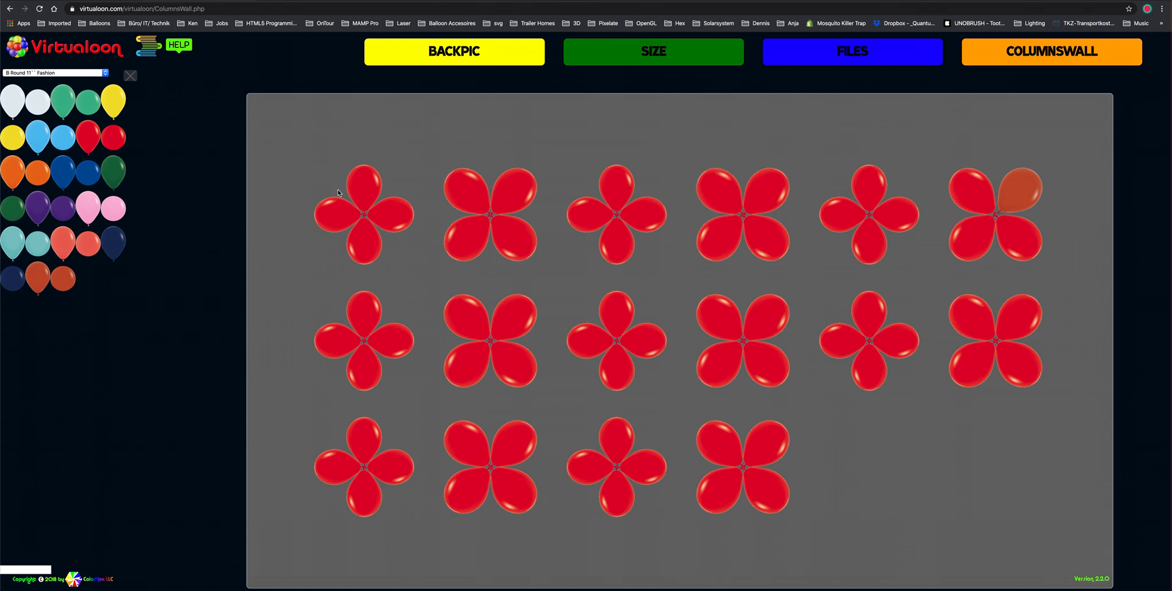
- Browse the full list of balloon and accessory categories and show the Aeropole items
{"action": "left_click", "coordinate": [104, 73]}
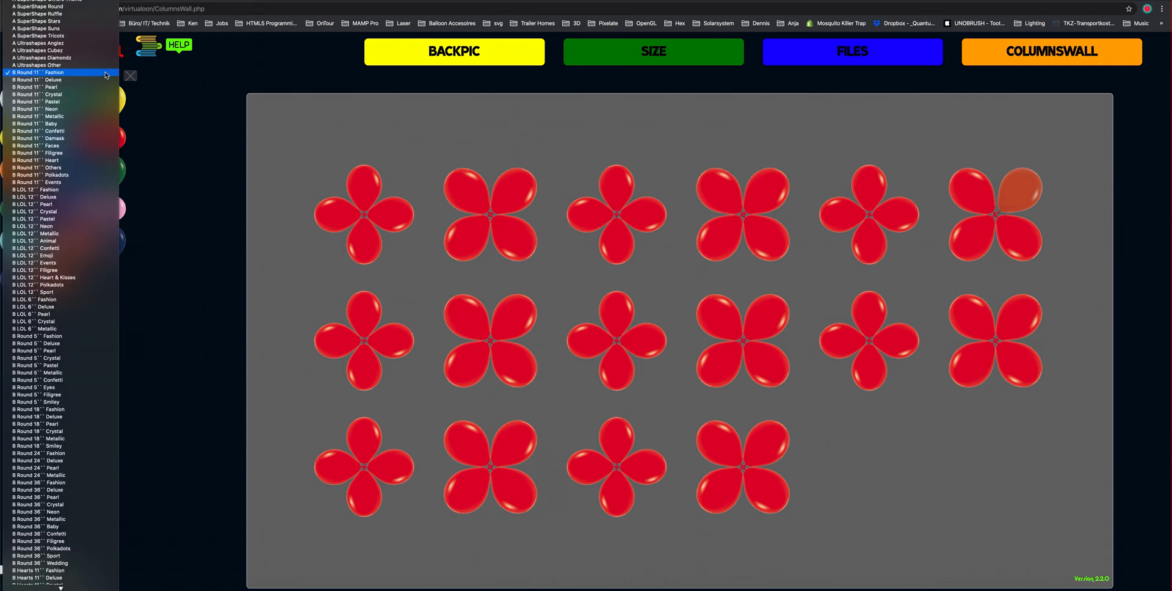
{"action": "scroll", "coordinate": [67, 238], "scroll_direction": "down", "scroll_amount": 20}
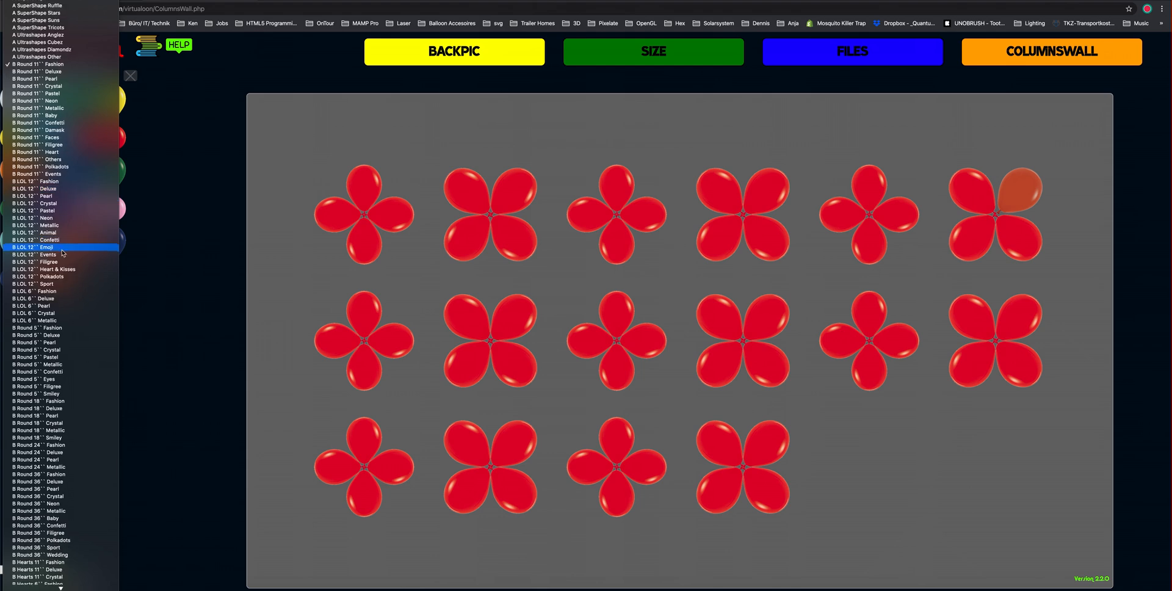
{"action": "scroll", "coordinate": [63, 253], "scroll_direction": "up", "scroll_amount": 20}
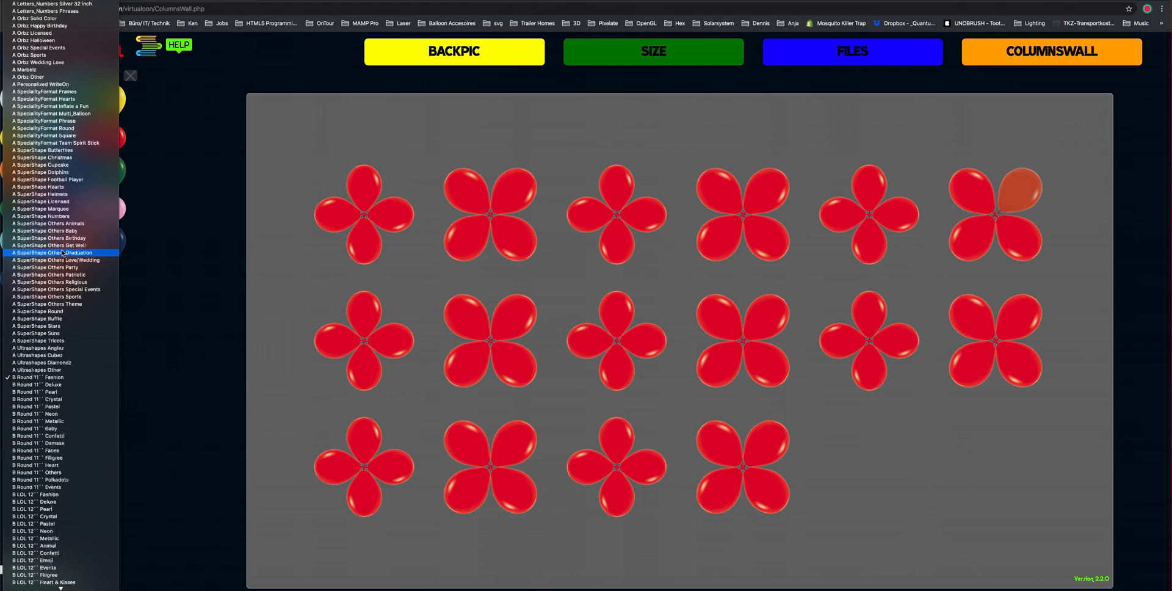
{"action": "scroll", "coordinate": [34, 201], "scroll_direction": "down", "scroll_amount": 20}
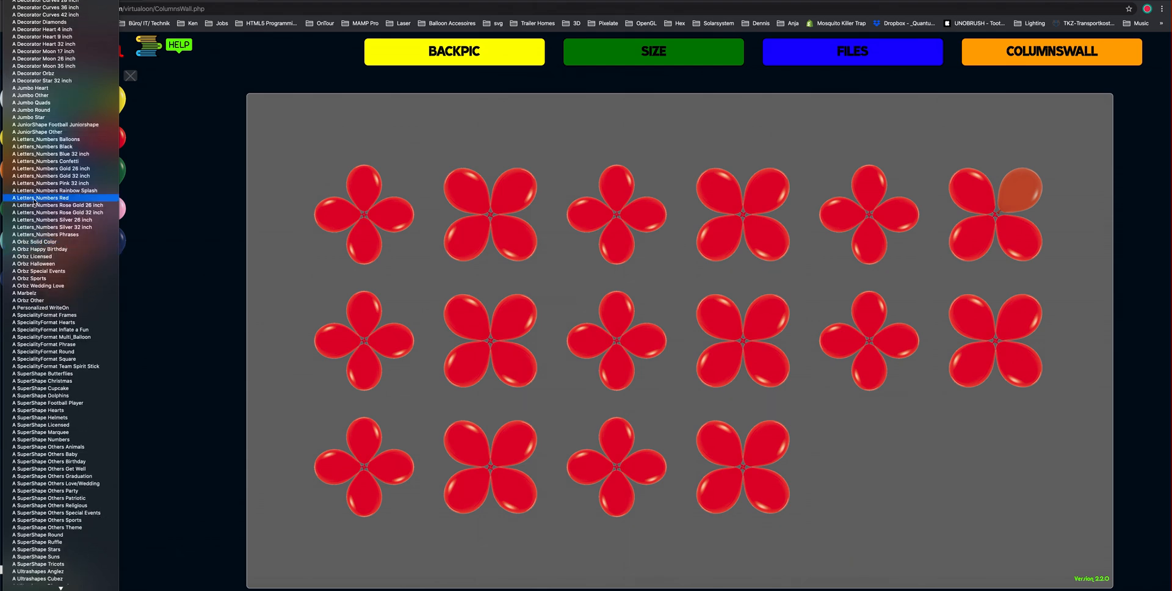
{"action": "scroll", "coordinate": [35, 201], "scroll_direction": "down", "scroll_amount": 4}
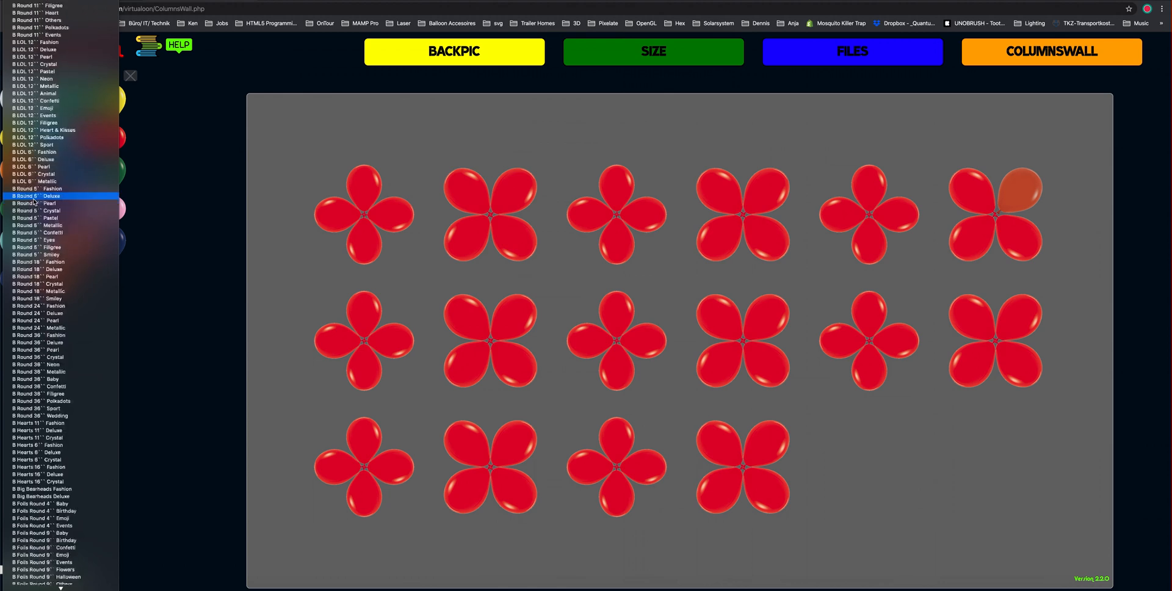
{"action": "scroll", "coordinate": [35, 201], "scroll_direction": "down", "scroll_amount": 20}
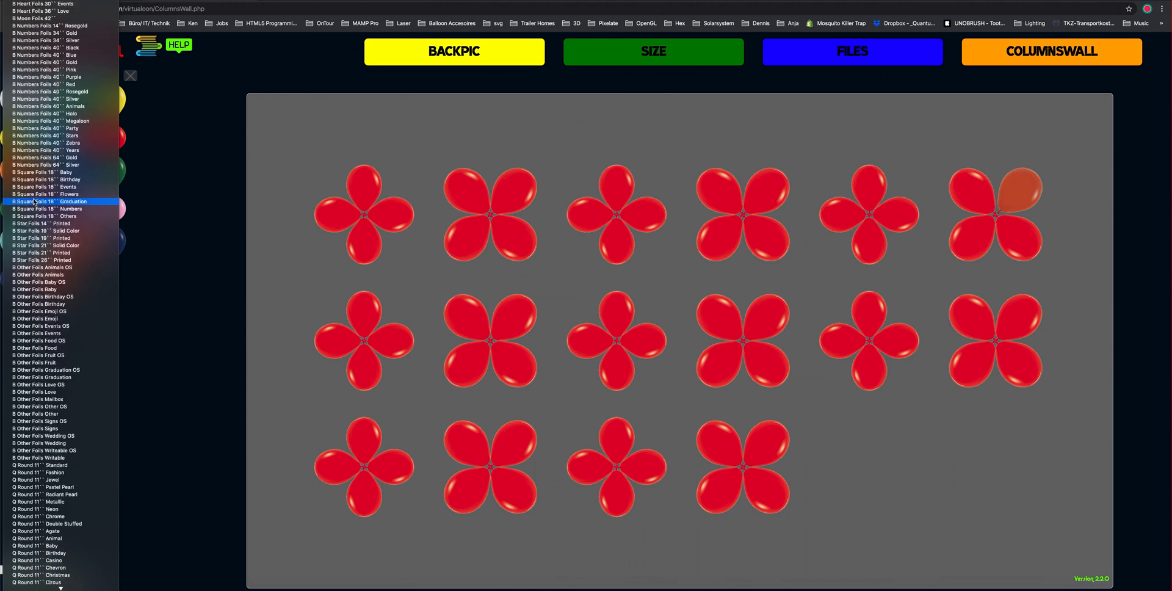
{"action": "scroll", "coordinate": [35, 202], "scroll_direction": "down", "scroll_amount": 10}
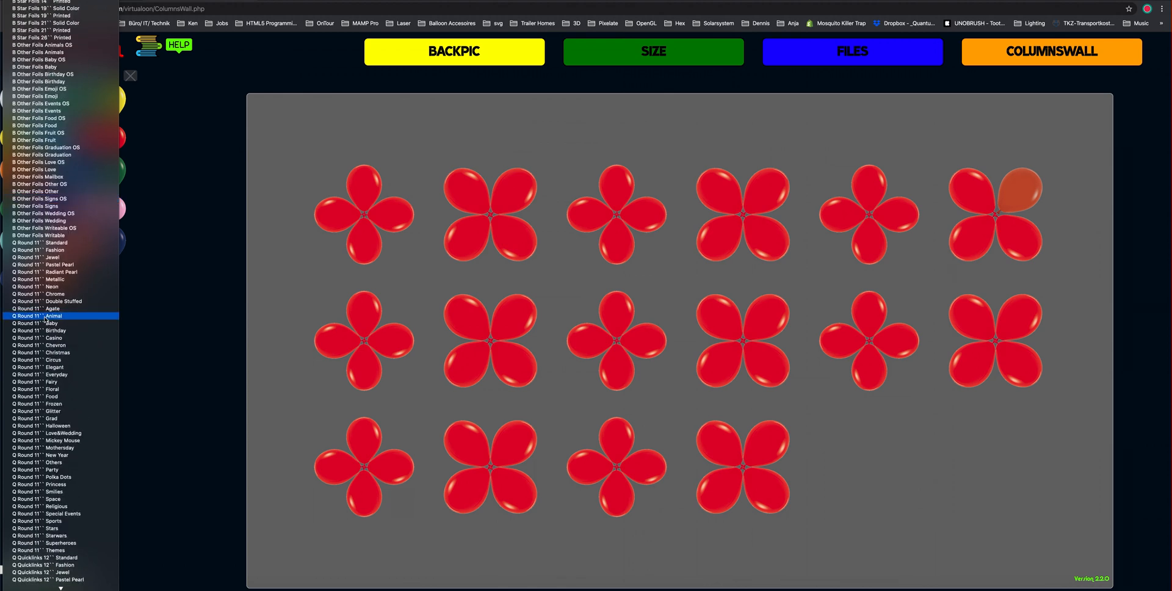
{"action": "scroll", "coordinate": [46, 319], "scroll_direction": "down", "scroll_amount": 5}
{"action": "scroll", "coordinate": [45, 319], "scroll_direction": "down", "scroll_amount": 7}
{"action": "scroll", "coordinate": [45, 318], "scroll_direction": "down", "scroll_amount": 20}
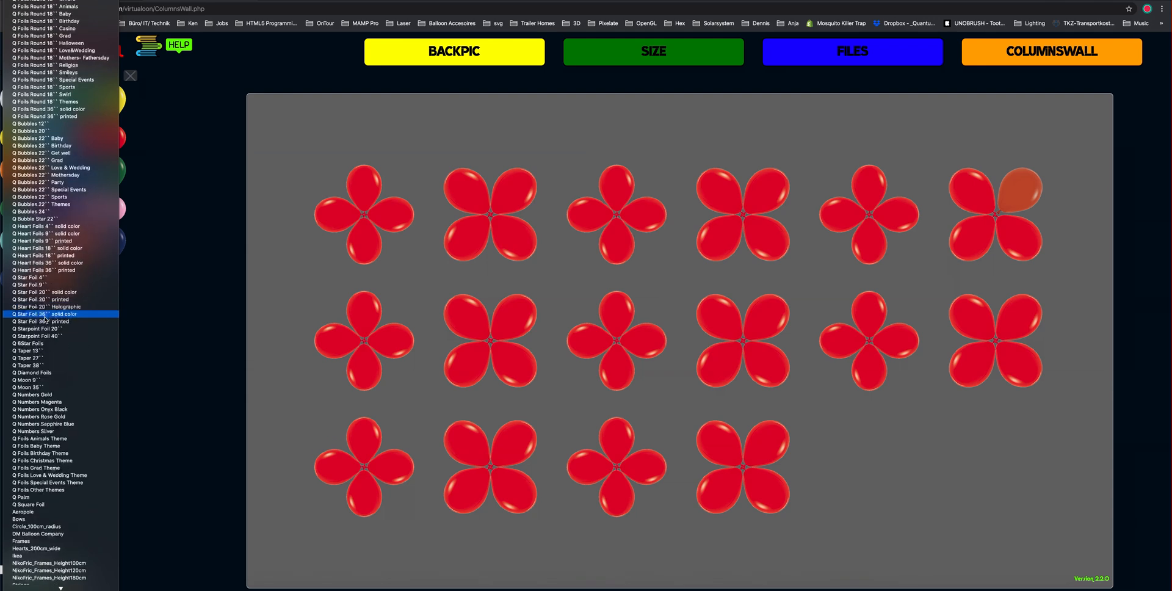
{"action": "scroll", "coordinate": [45, 317], "scroll_direction": "down", "scroll_amount": 1}
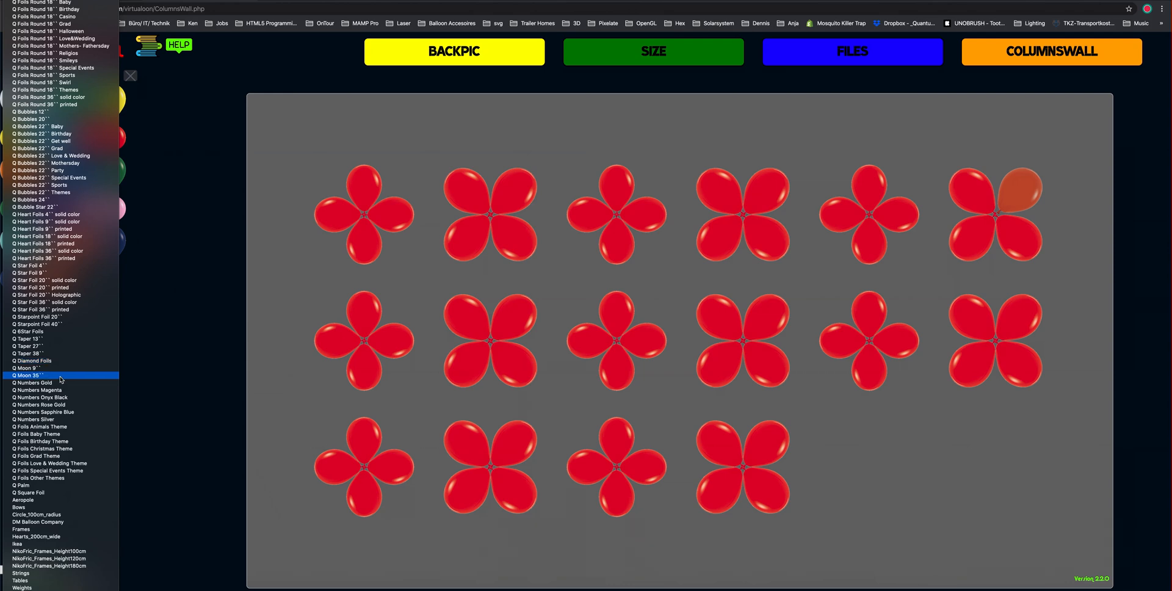
{"action": "left_click", "coordinate": [69, 501]}
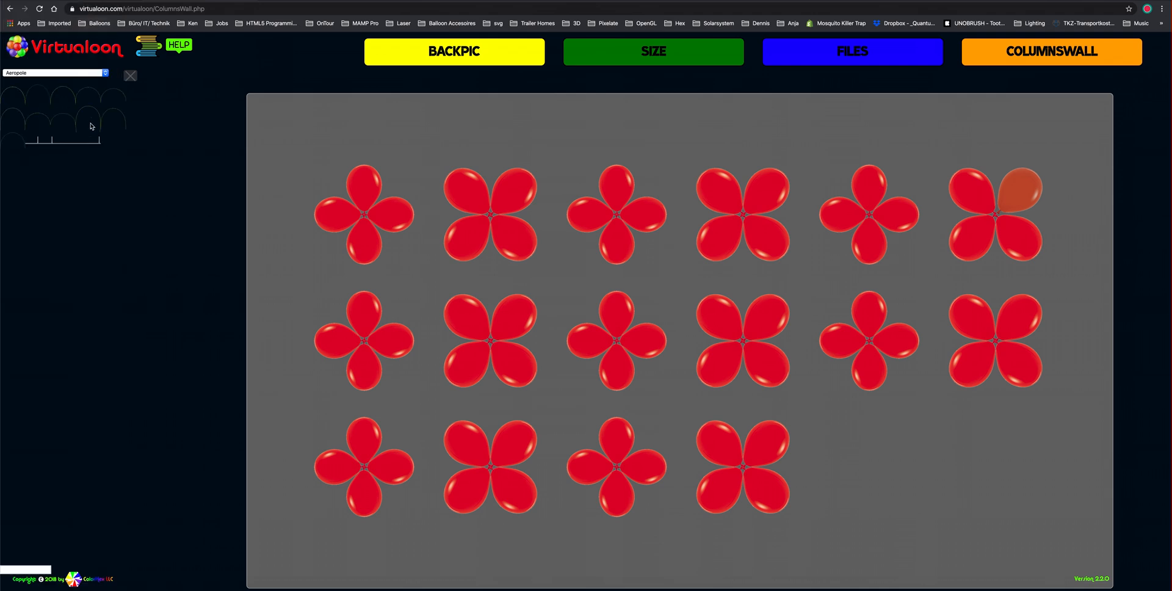
- Switch the item palette to the Bows category
{"action": "left_click", "coordinate": [106, 73]}
{"action": "left_click", "coordinate": [104, 76]}
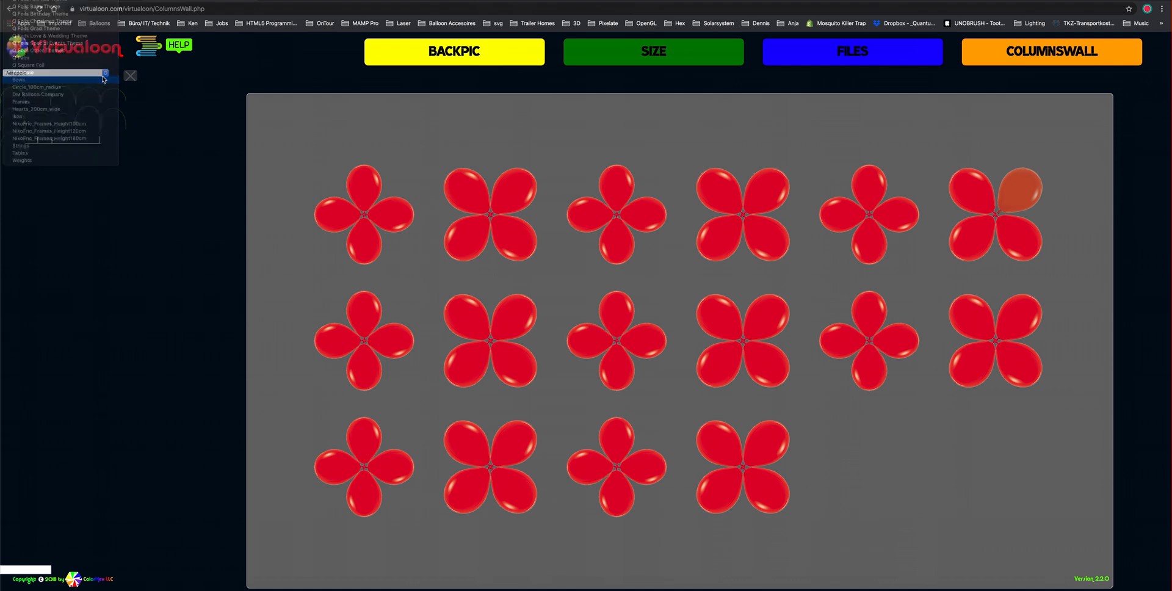
{"action": "left_click", "coordinate": [104, 80]}
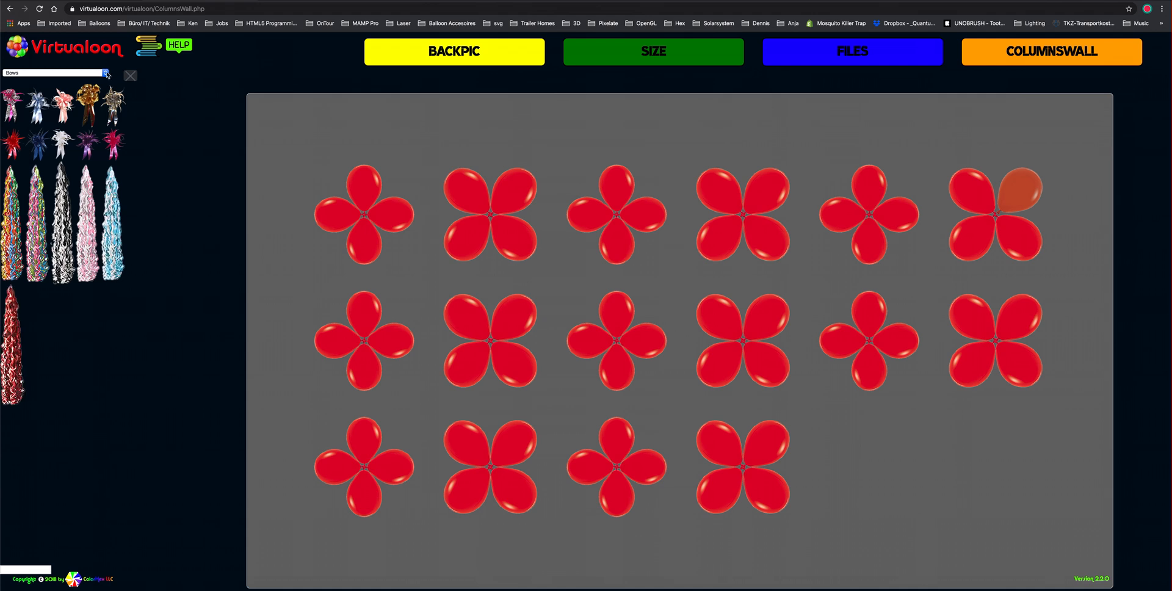
- Show the Circle_100cm_radius category, and look through the letter and number shapes in the Frames category
{"action": "left_click", "coordinate": [106, 74]}
{"action": "left_click", "coordinate": [104, 79]}
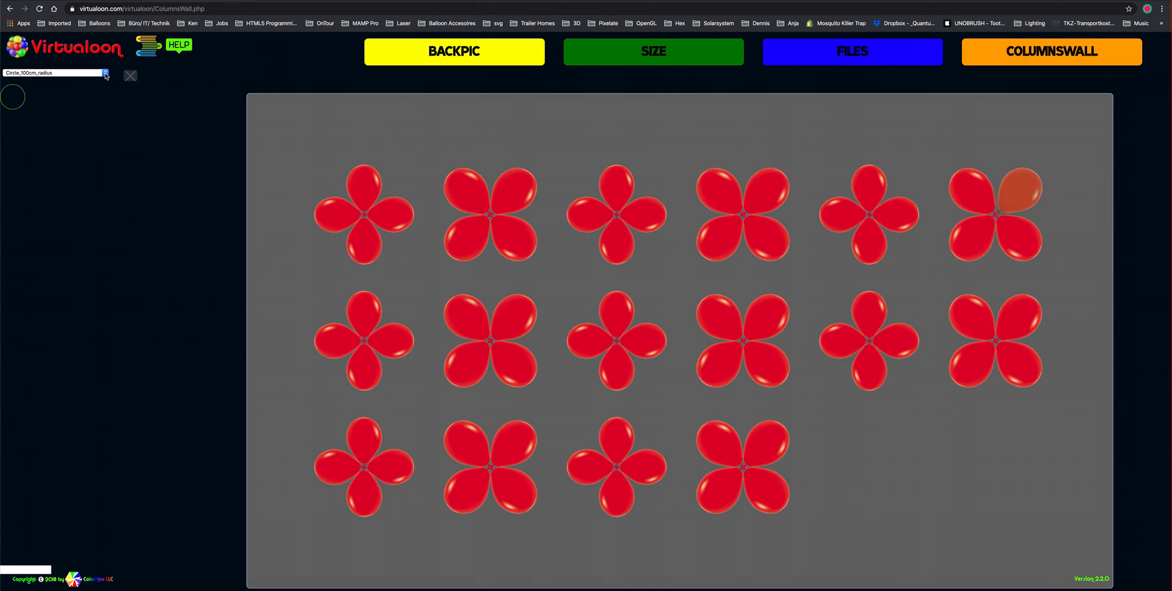
{"action": "left_click", "coordinate": [105, 73]}
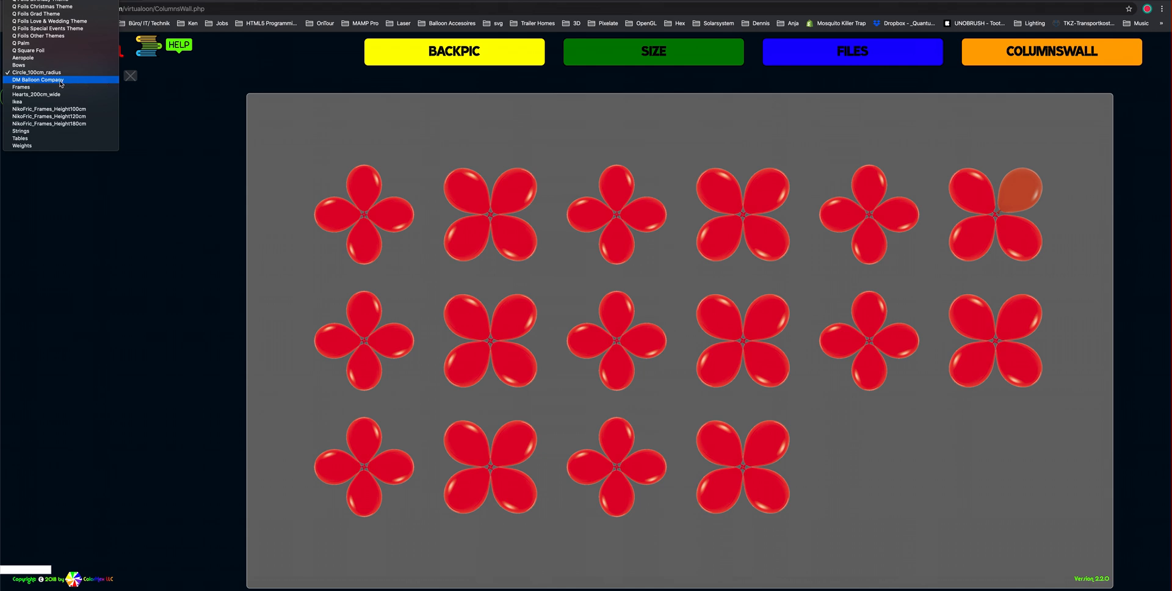
{"action": "left_click", "coordinate": [24, 88]}
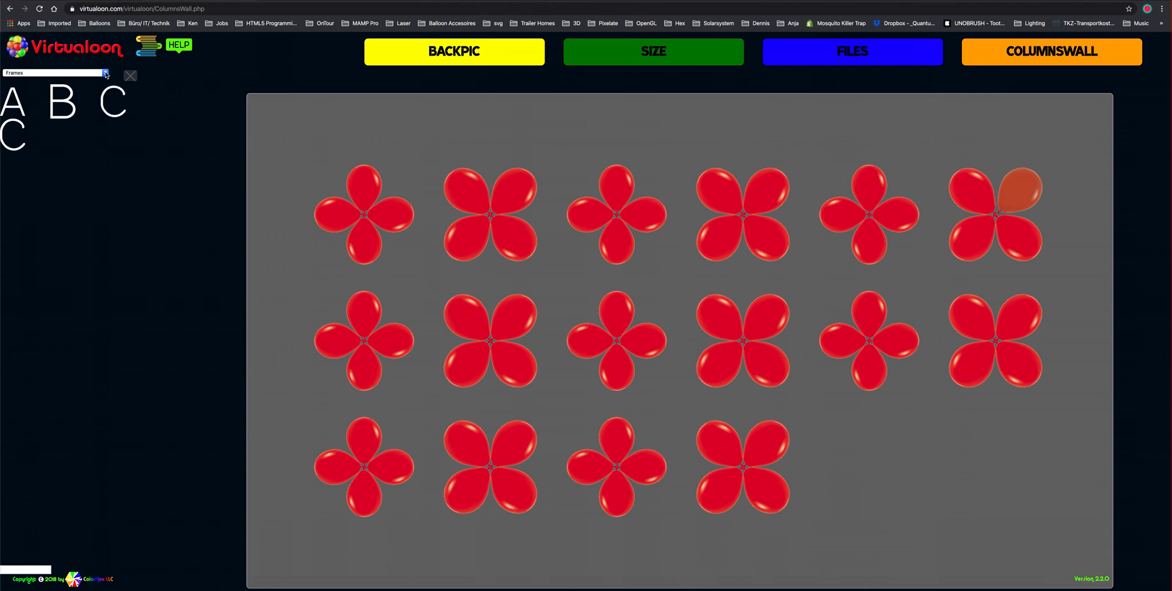
{"action": "scroll", "coordinate": [99, 189], "scroll_direction": "down", "scroll_amount": 7}
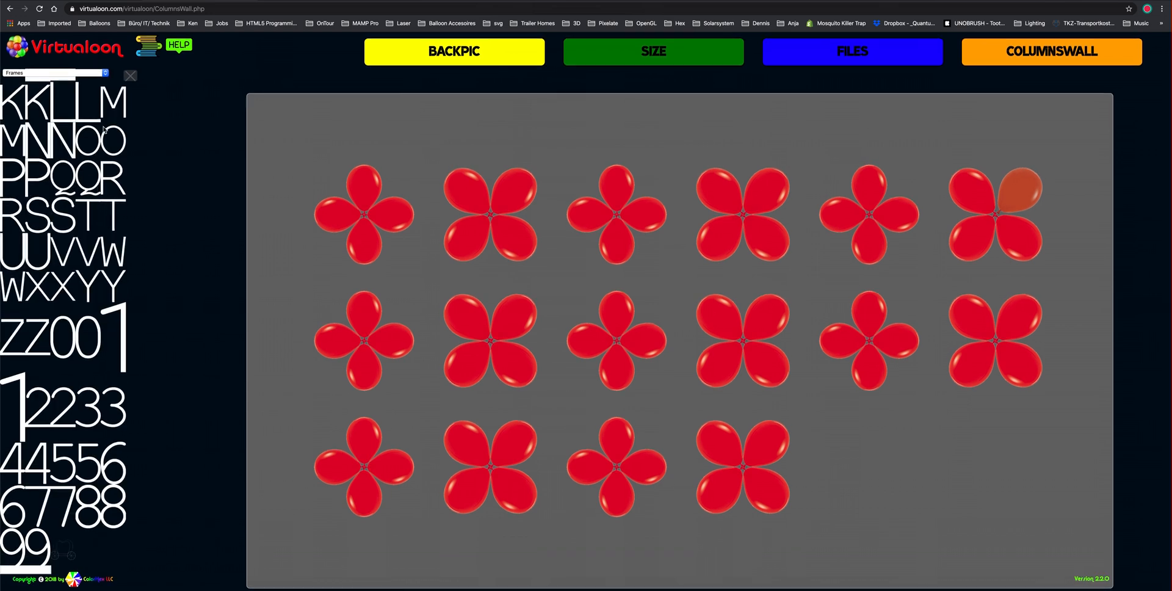
{"action": "scroll", "coordinate": [104, 130], "scroll_direction": "up", "scroll_amount": 7}
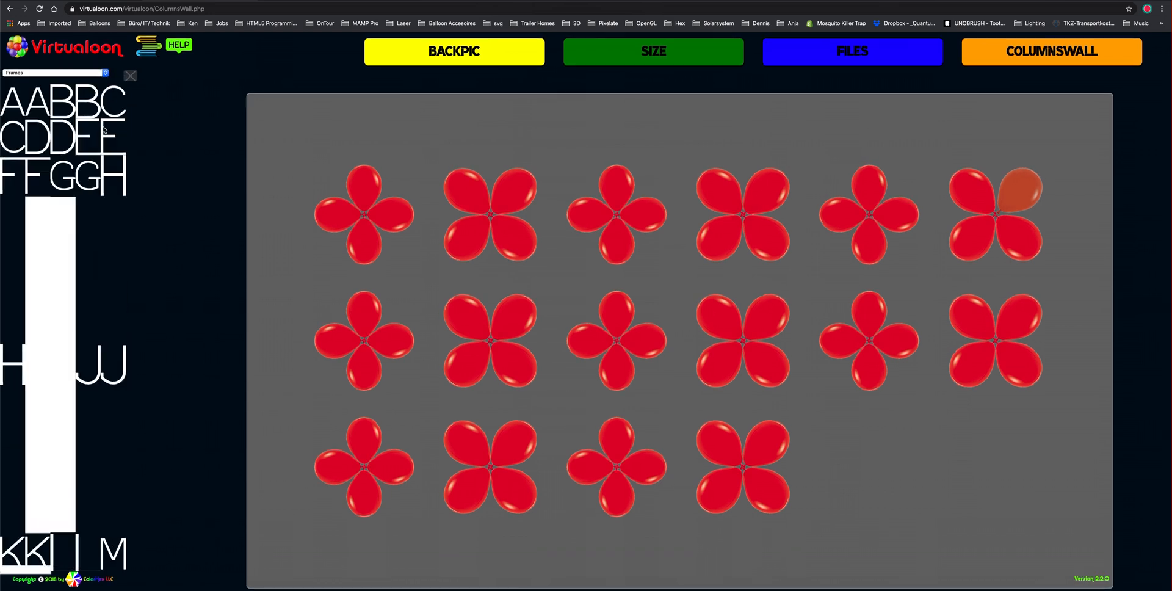
- Show the Hearts_200cm_wide items and the Ikea items in the item palette
{"action": "left_click", "coordinate": [105, 73]}
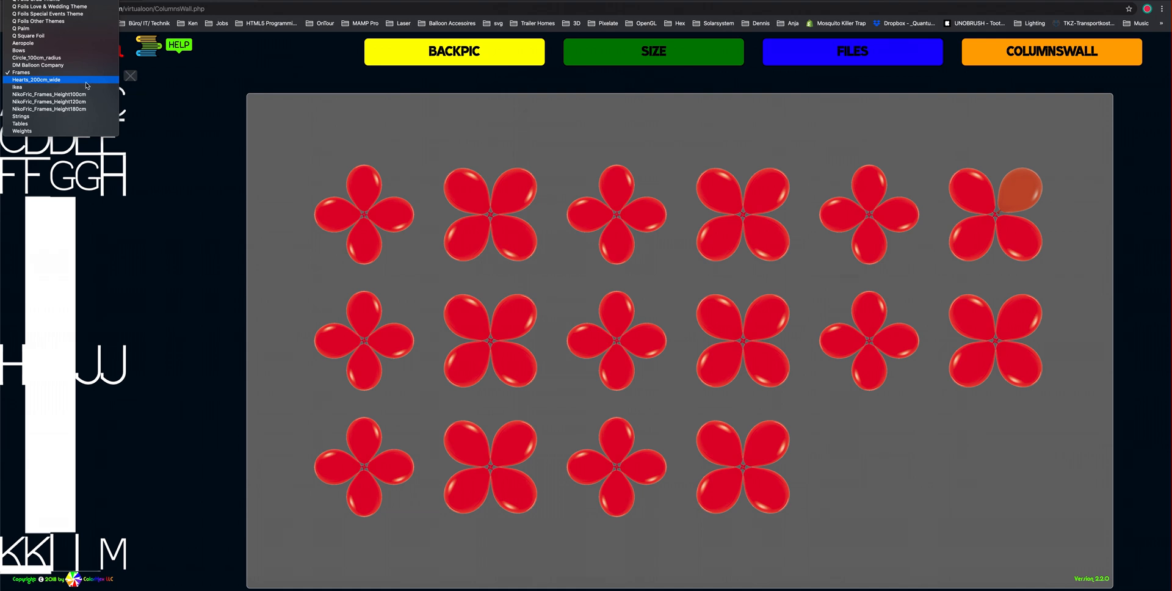
{"action": "left_click", "coordinate": [100, 79]}
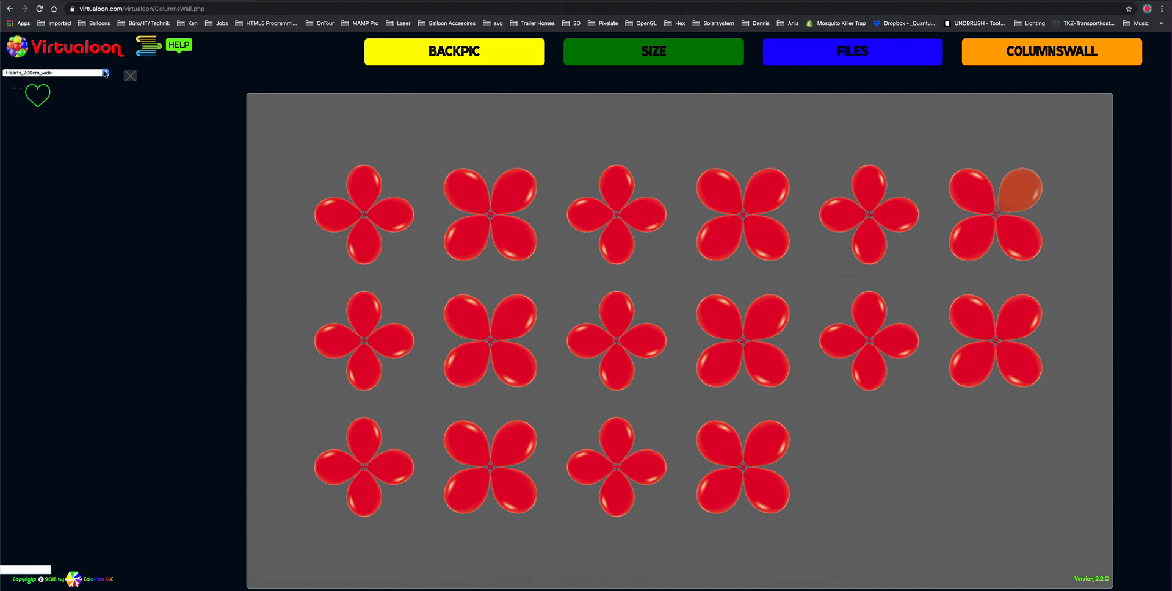
{"action": "left_click", "coordinate": [105, 74]}
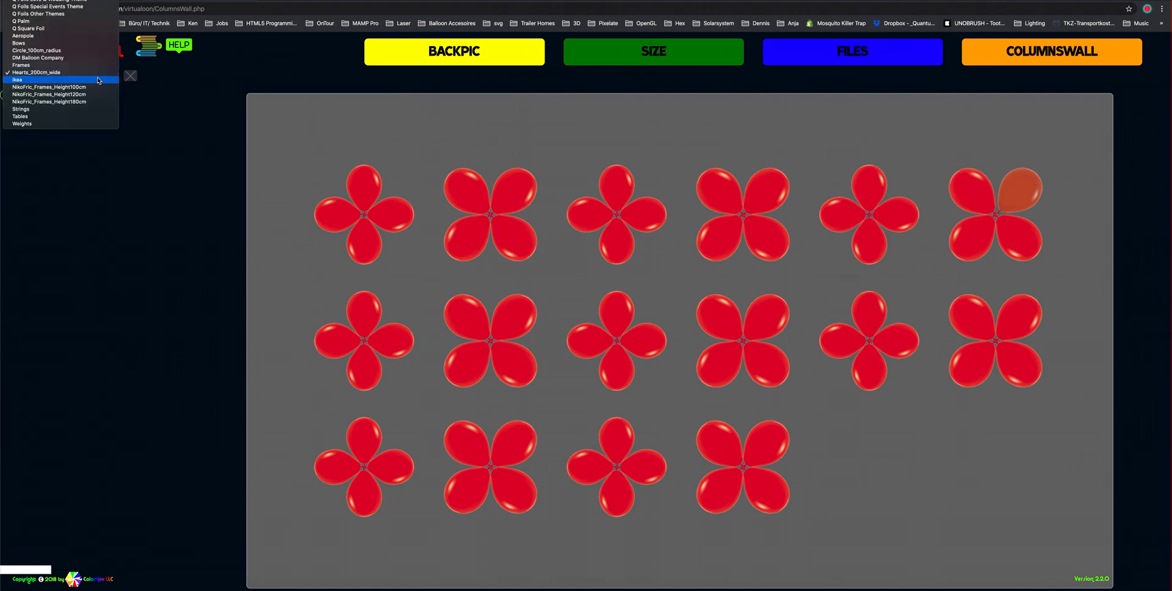
{"action": "left_click", "coordinate": [106, 76]}
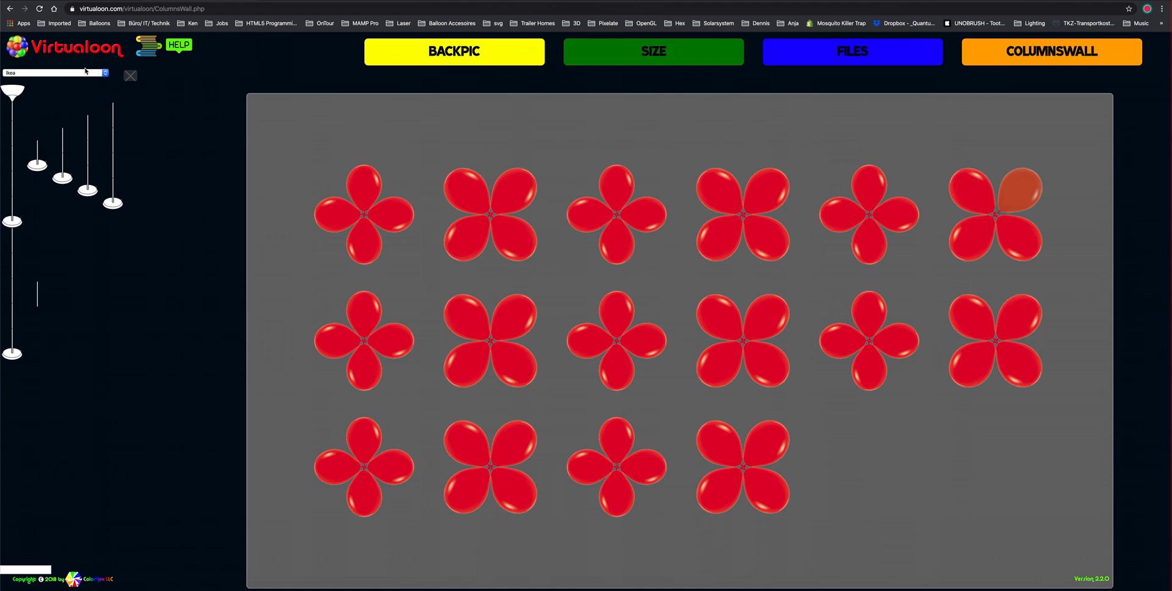
- Browse the NikoFric_Frames_Height120cm, Strings and Tables categories in the item palette
{"action": "left_click", "coordinate": [106, 73]}
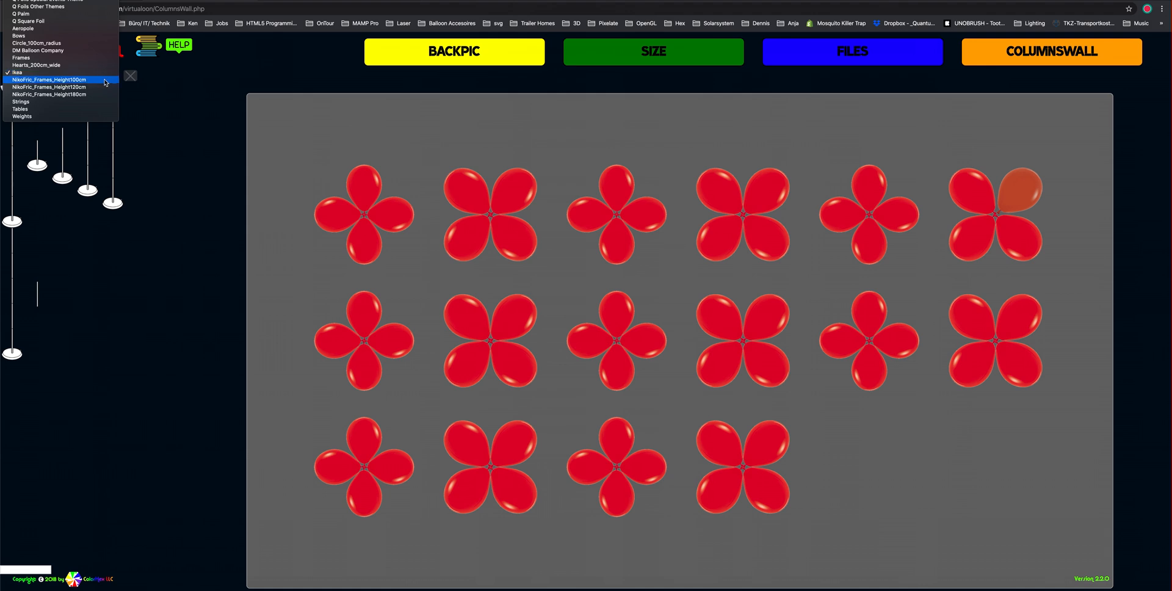
{"action": "left_click", "coordinate": [66, 87]}
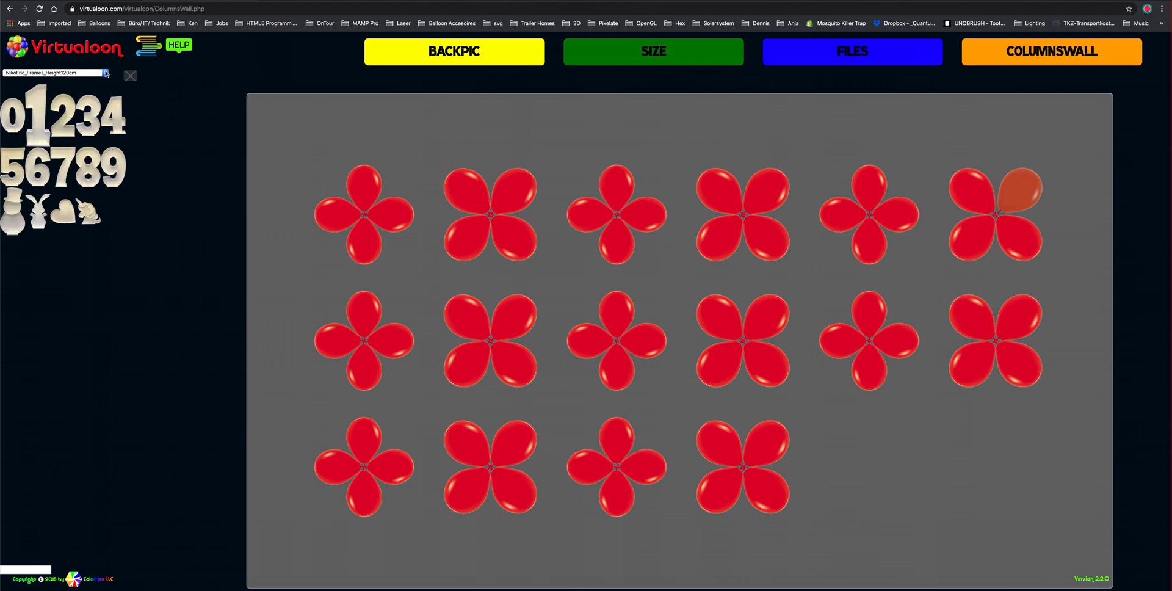
{"action": "left_click", "coordinate": [107, 74]}
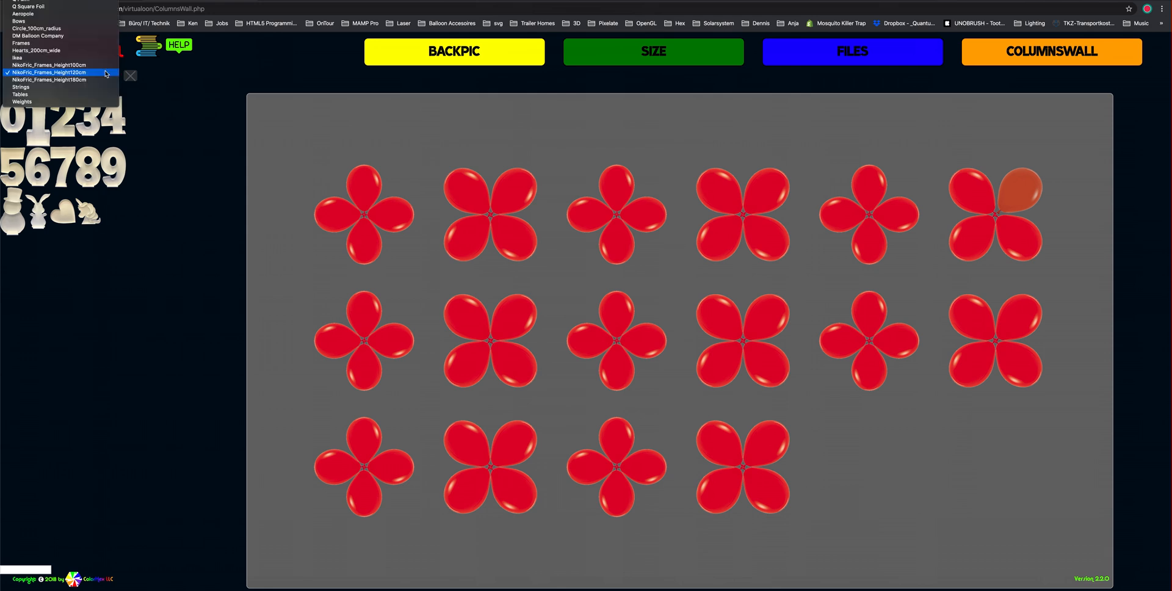
{"action": "left_click", "coordinate": [81, 91]}
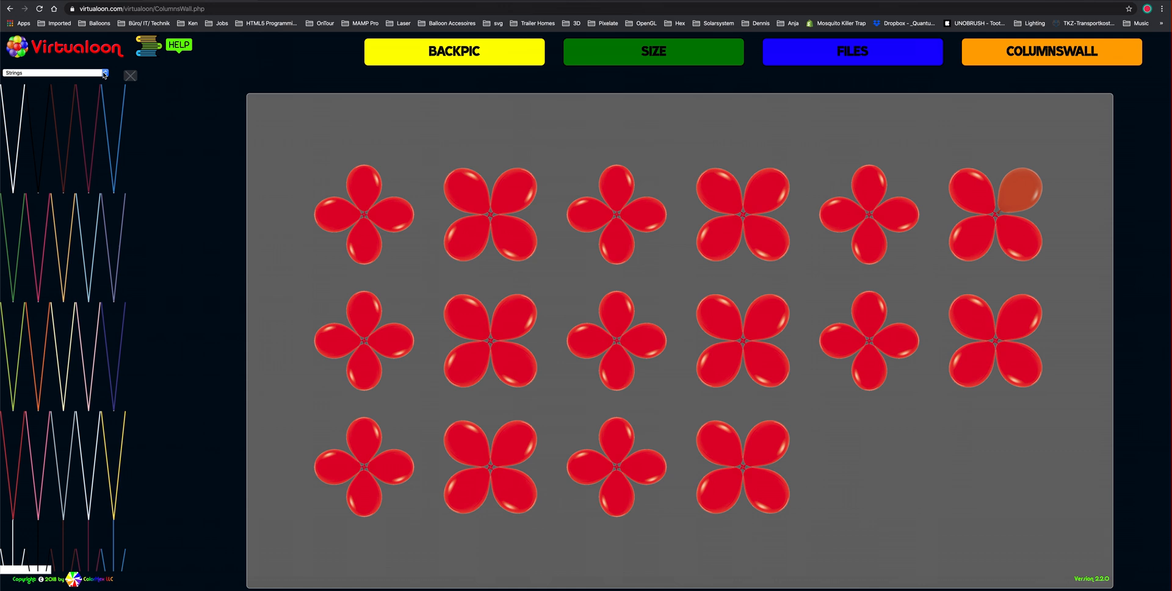
{"action": "left_click", "coordinate": [105, 75]}
{"action": "left_click", "coordinate": [116, 82]}
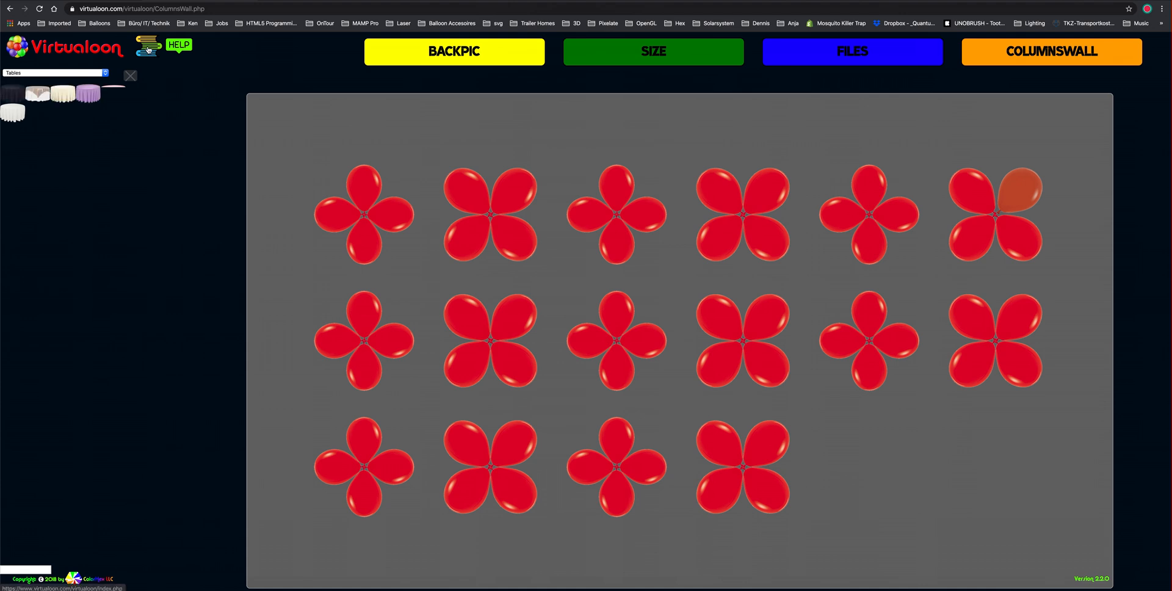
- Leave the column wall without saving and open the Designtool
{"action": "left_click", "coordinate": [148, 50]}
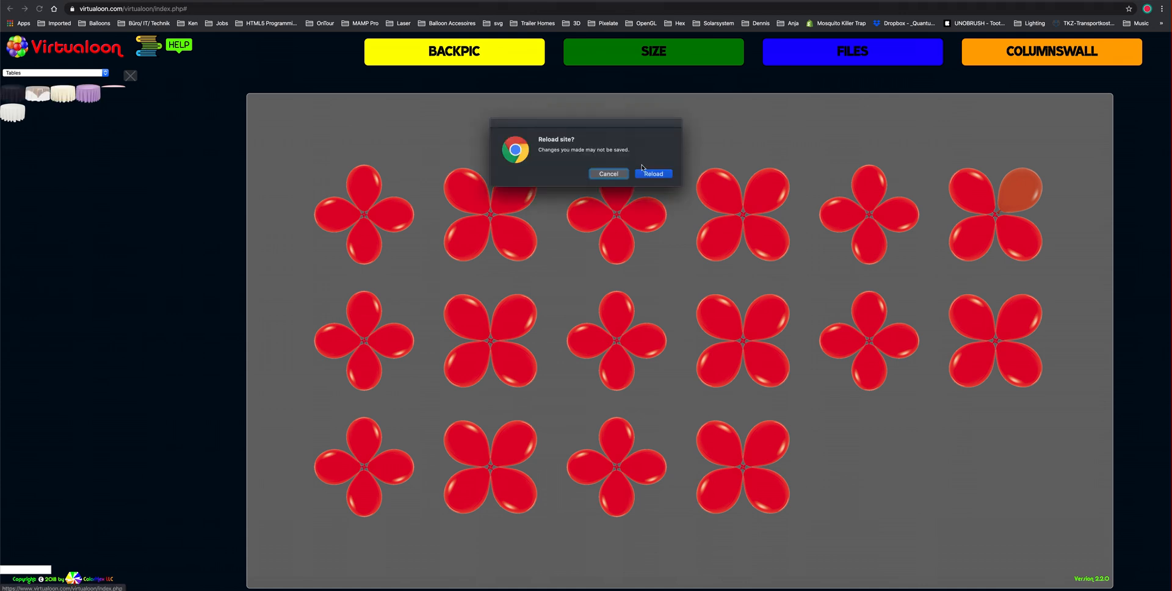
{"action": "left_click", "coordinate": [642, 174]}
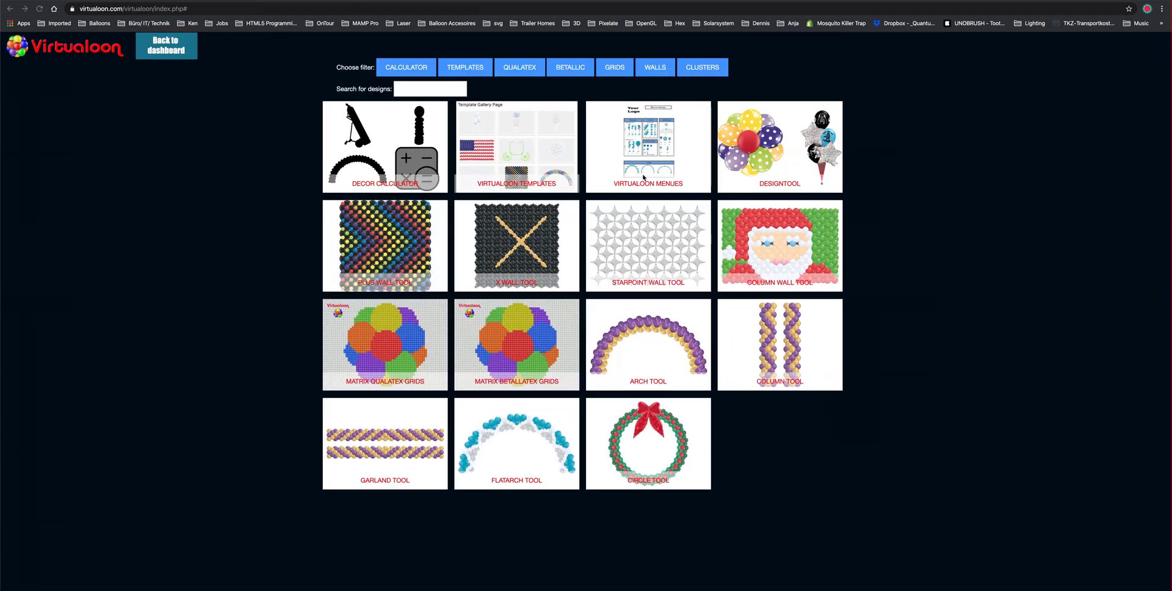
{"action": "left_click", "coordinate": [787, 147]}
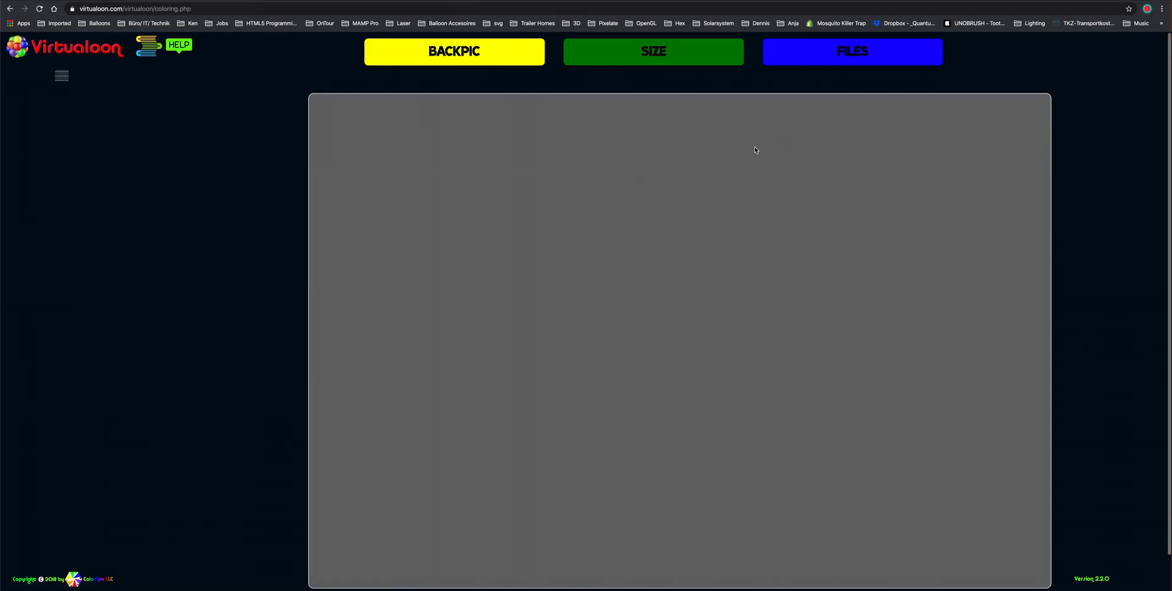
- Add the white round table from the Tables category to the empty design
{"action": "left_click", "coordinate": [66, 76]}
{"action": "left_click", "coordinate": [91, 72]}
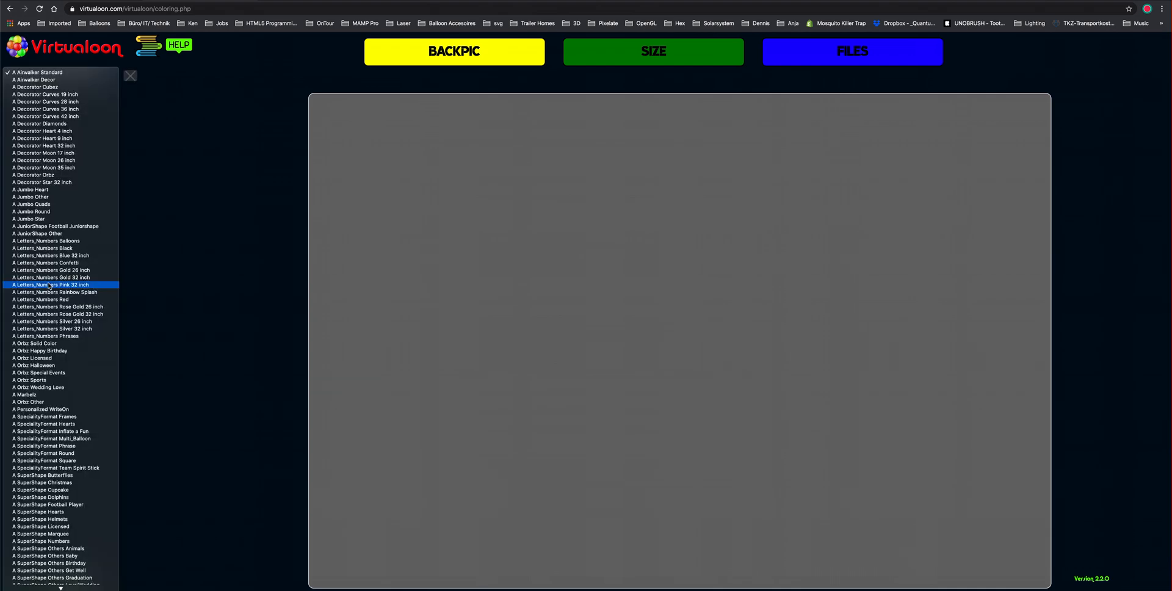
{"action": "scroll", "coordinate": [49, 284], "scroll_direction": "down", "scroll_amount": 15}
{"action": "scroll", "coordinate": [50, 284], "scroll_direction": "down", "scroll_amount": 10}
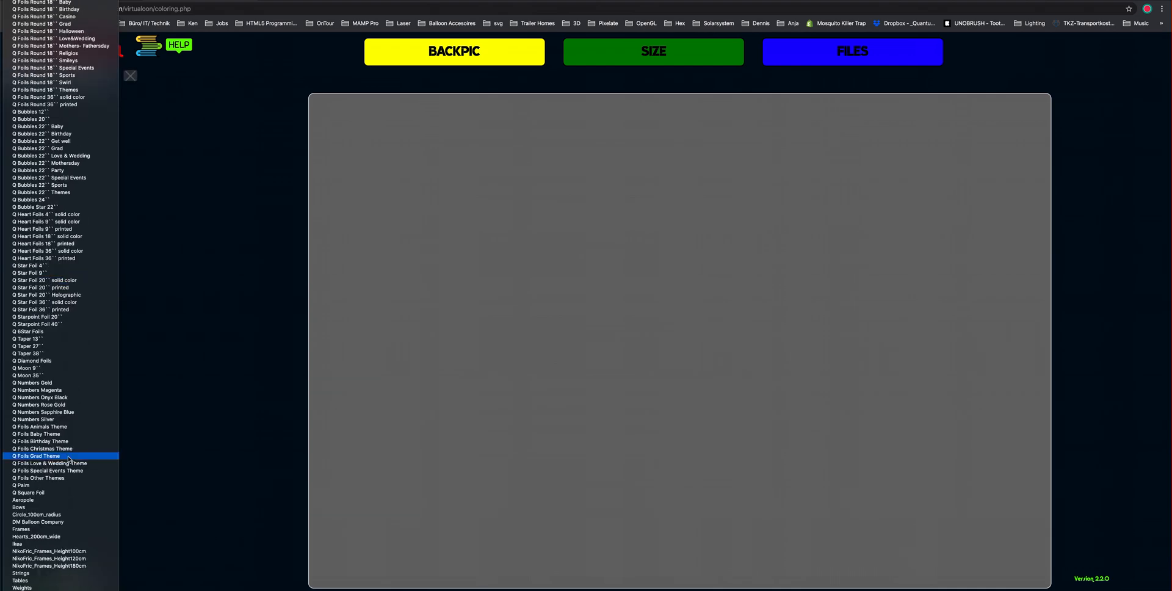
{"action": "left_click", "coordinate": [58, 580]}
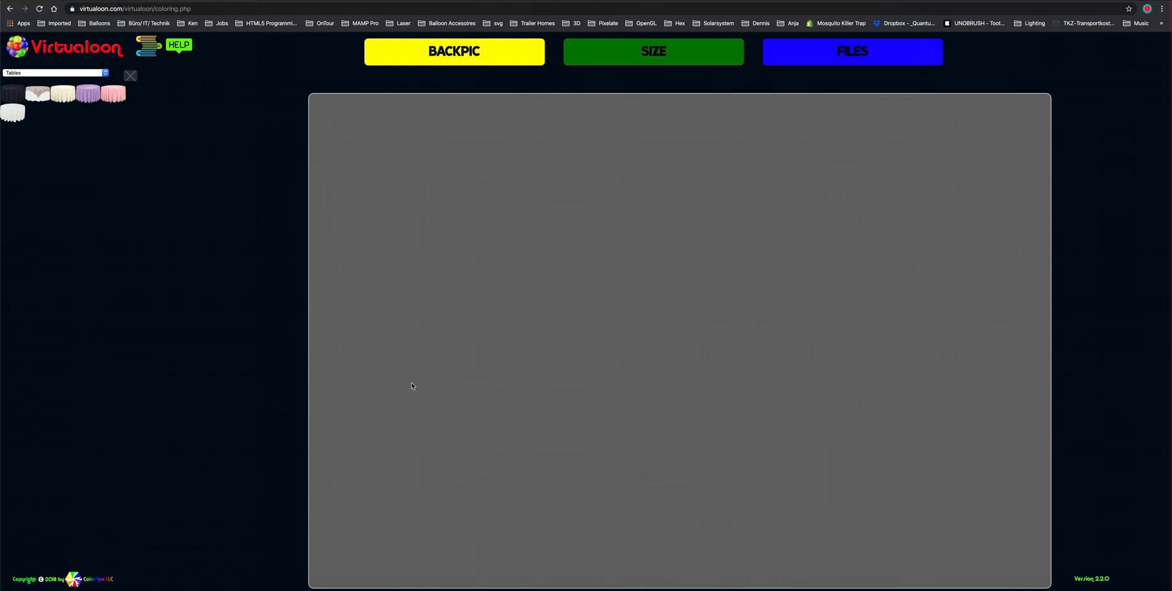
{"action": "left_click", "coordinate": [15, 112]}
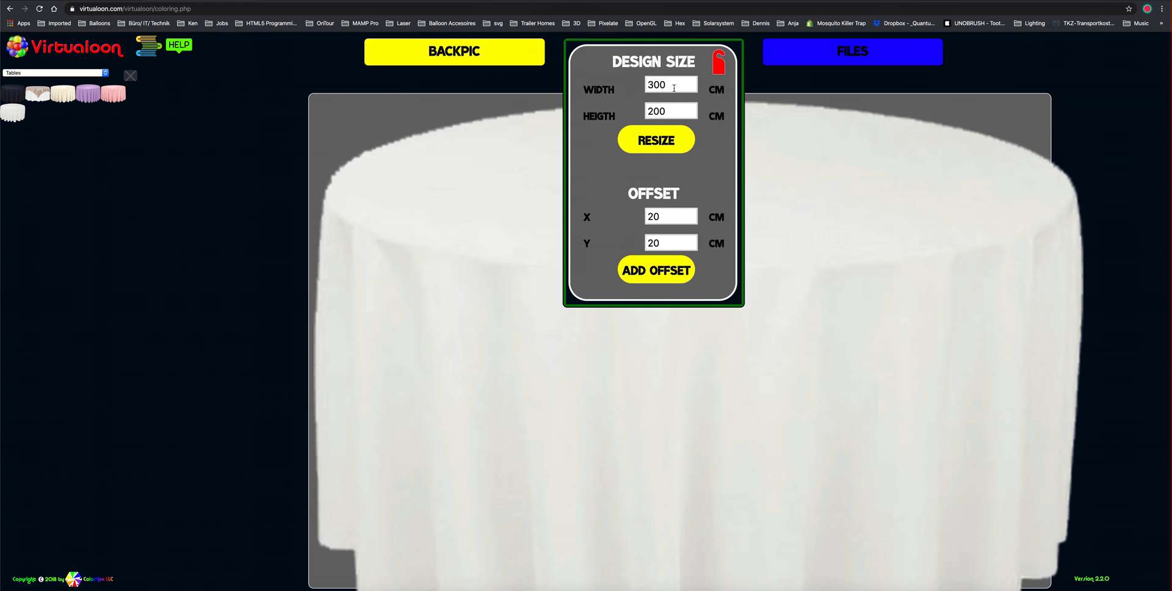
- Resize the design to a width of 400 cm and a height of 400 cm
{"action": "double_click", "coordinate": [674, 87]}
{"action": "type", "text": "400"}
{"action": "left_click", "coordinate": [676, 112]}
{"action": "double_click", "coordinate": [676, 112]}
{"action": "type", "text": "400"}
{"action": "left_click", "coordinate": [656, 140]}
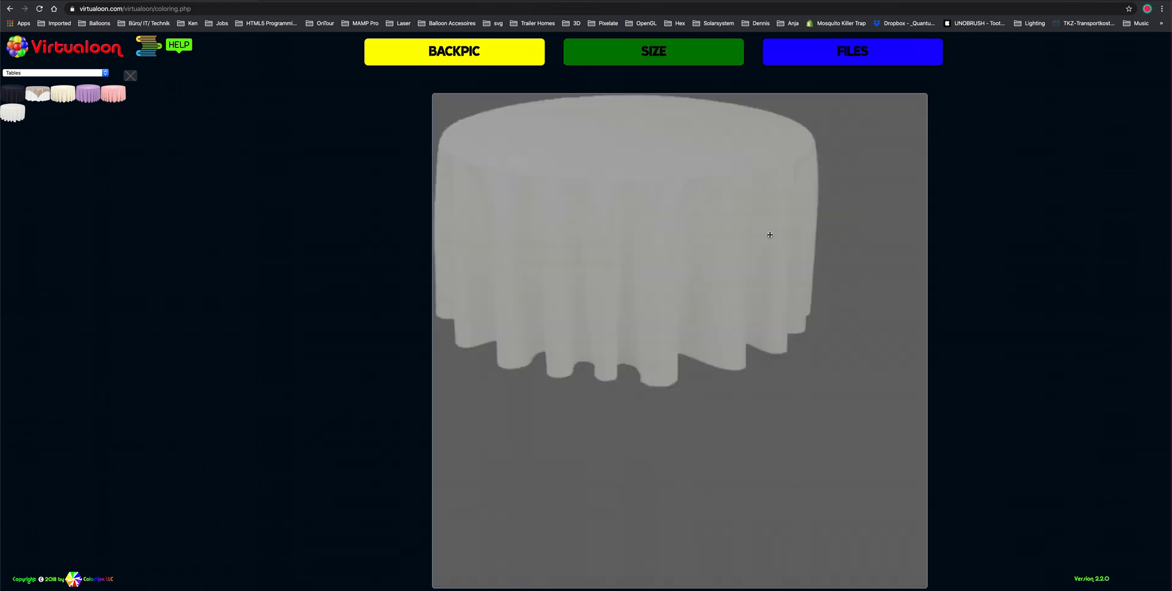
- Move the white table to the lower middle of the design and scale it down
{"action": "left_click", "coordinate": [626, 181]}
{"action": "left_click_drag", "start_coordinate": [636, 240], "coordinate": [679, 432]}
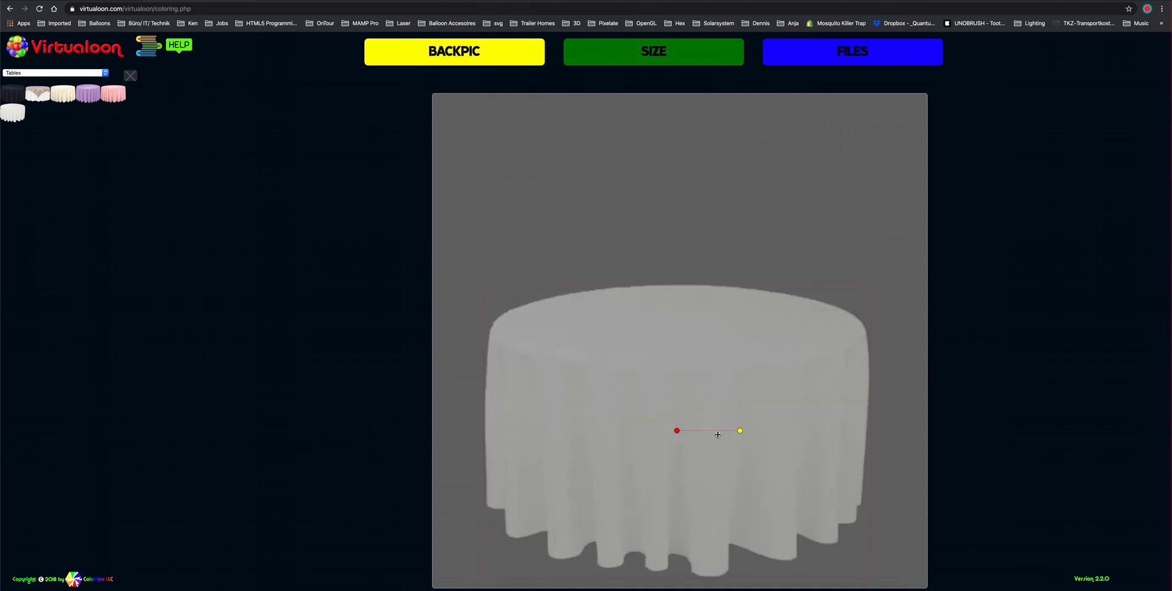
{"action": "mouse_move", "coordinate": [740, 430]}
{"action": "left_mouse_down"}
{"action": "mouse_move", "coordinate": [665, 452]}
{"action": "mouse_move", "coordinate": [726, 400]}
{"action": "mouse_move", "coordinate": [742, 446]}
{"action": "mouse_move", "coordinate": [742, 430]}
{"action": "mouse_move", "coordinate": [726, 433]}
{"action": "left_mouse_up"}
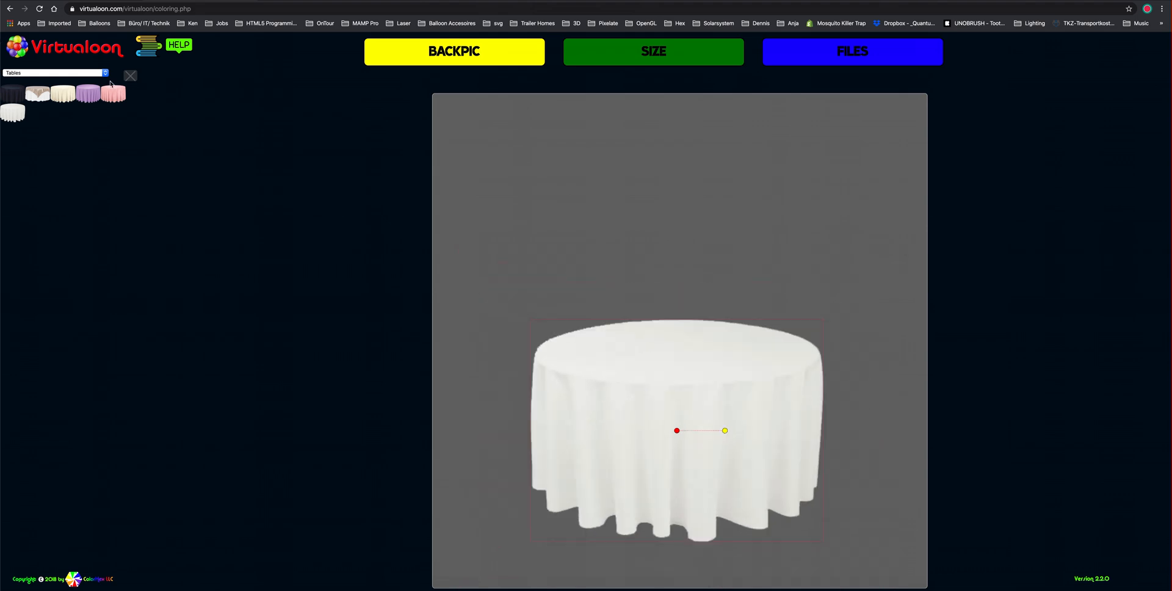
- Add the red heart-box weight from the Weights category and position it just above the table
{"action": "left_click", "coordinate": [105, 73]}
{"action": "left_click", "coordinate": [101, 80]}
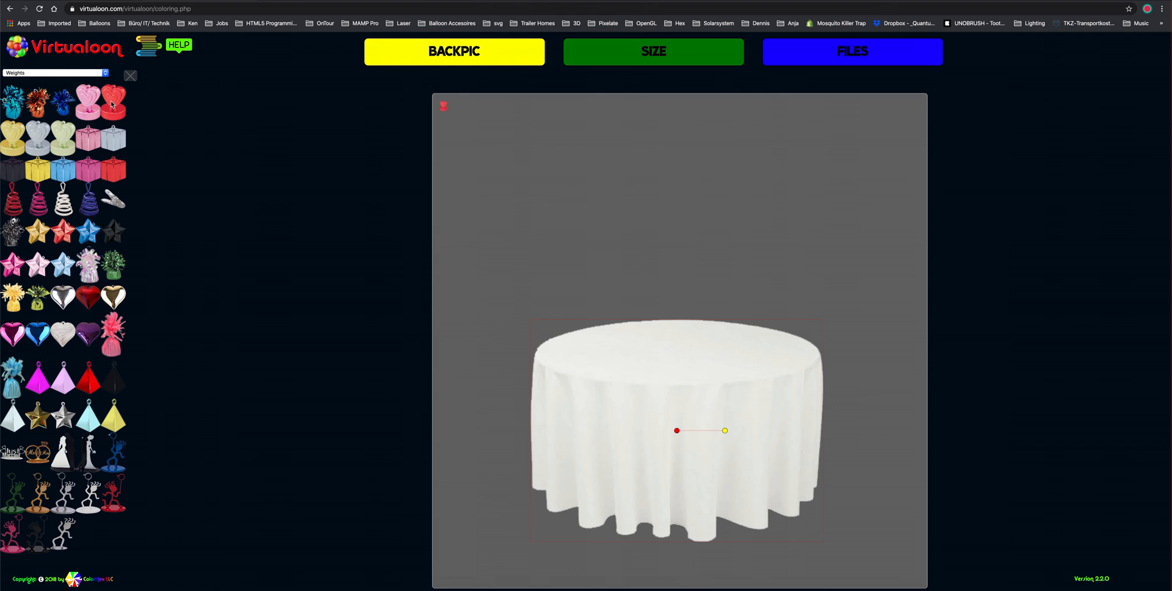
{"action": "left_click_drag", "start_coordinate": [442, 109], "coordinate": [665, 347]}
{"action": "left_click_drag", "start_coordinate": [674, 349], "coordinate": [595, 290]}
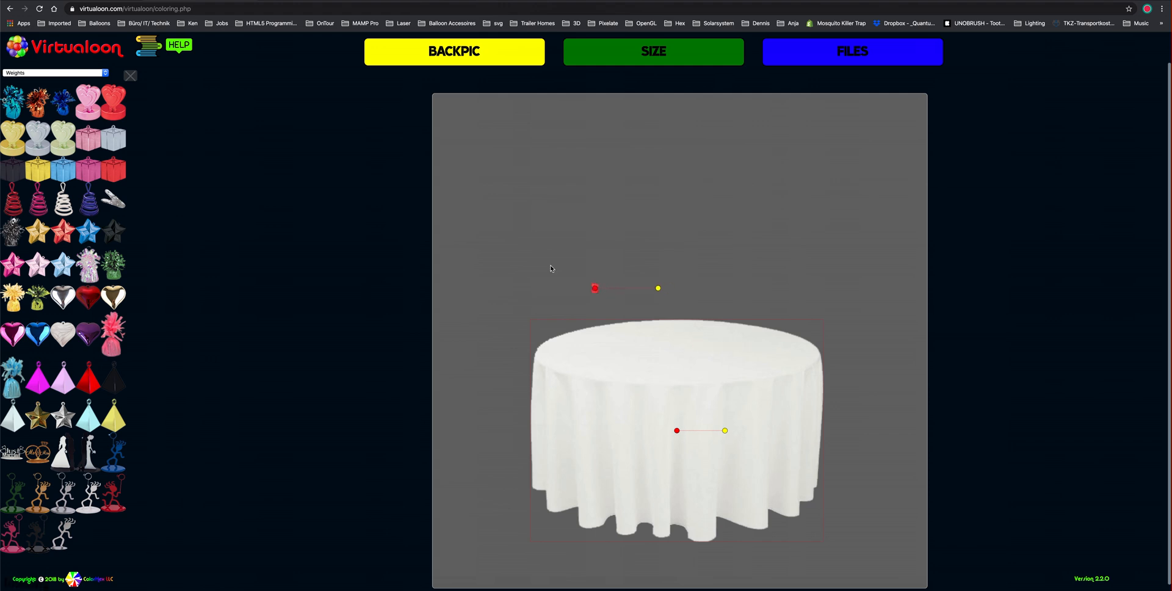
- Delete the red weight from the design
{"action": "left_click", "coordinate": [595, 288]}
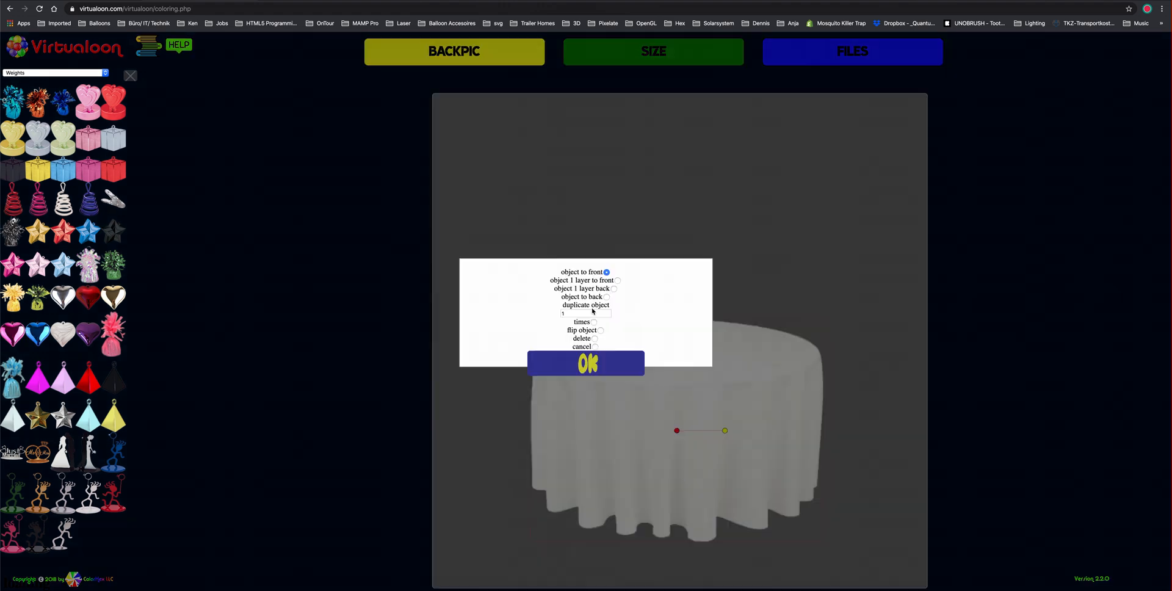
{"action": "left_click", "coordinate": [595, 339]}
{"action": "left_click", "coordinate": [588, 364]}
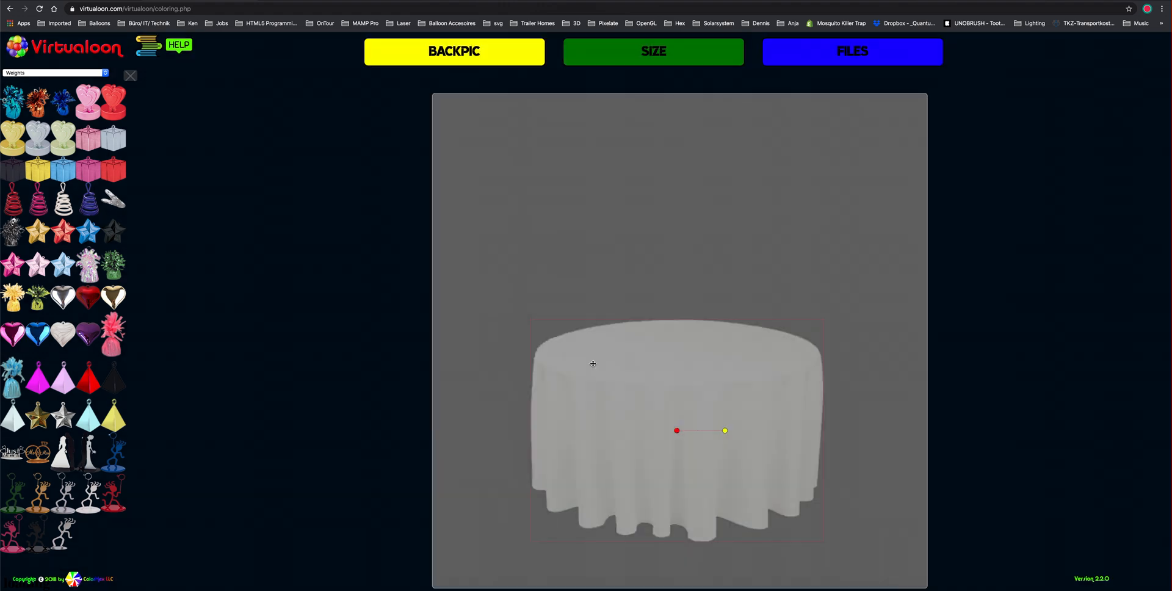
- Browse the item categories from Weights back up to the balloon types and show Q Bubbles 22'' Baby
{"action": "left_click", "coordinate": [107, 75]}
{"action": "scroll", "coordinate": [91, 67], "scroll_direction": "up", "scroll_amount": 5}
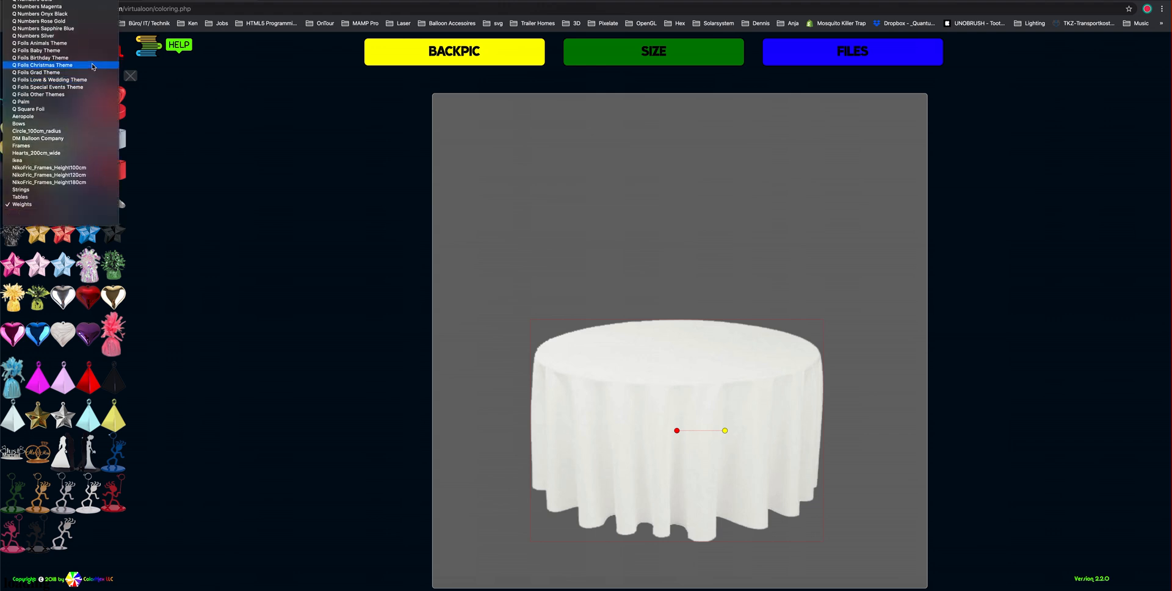
{"action": "scroll", "coordinate": [92, 67], "scroll_direction": "up", "scroll_amount": 3}
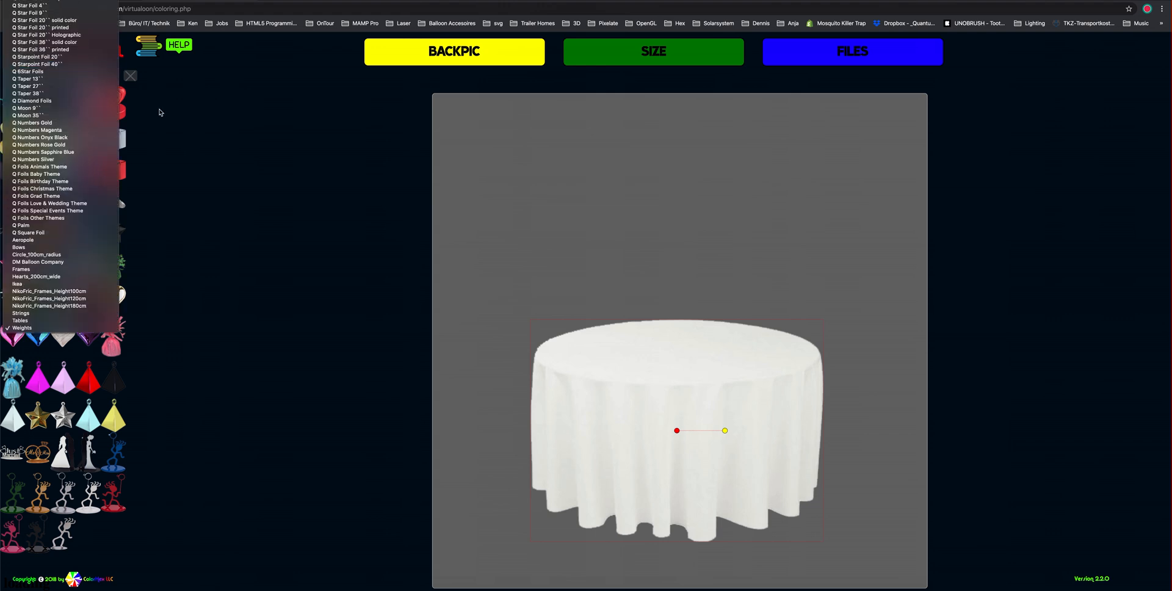
{"action": "scroll", "coordinate": [41, 137], "scroll_direction": "up", "scroll_amount": 2}
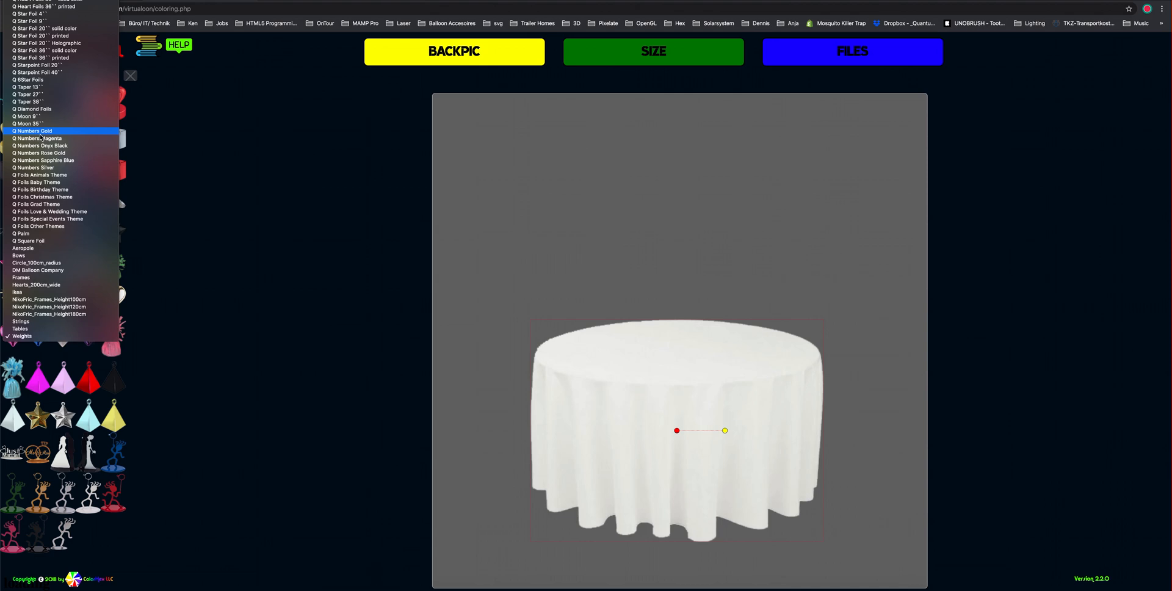
{"action": "scroll", "coordinate": [40, 138], "scroll_direction": "up", "scroll_amount": 5}
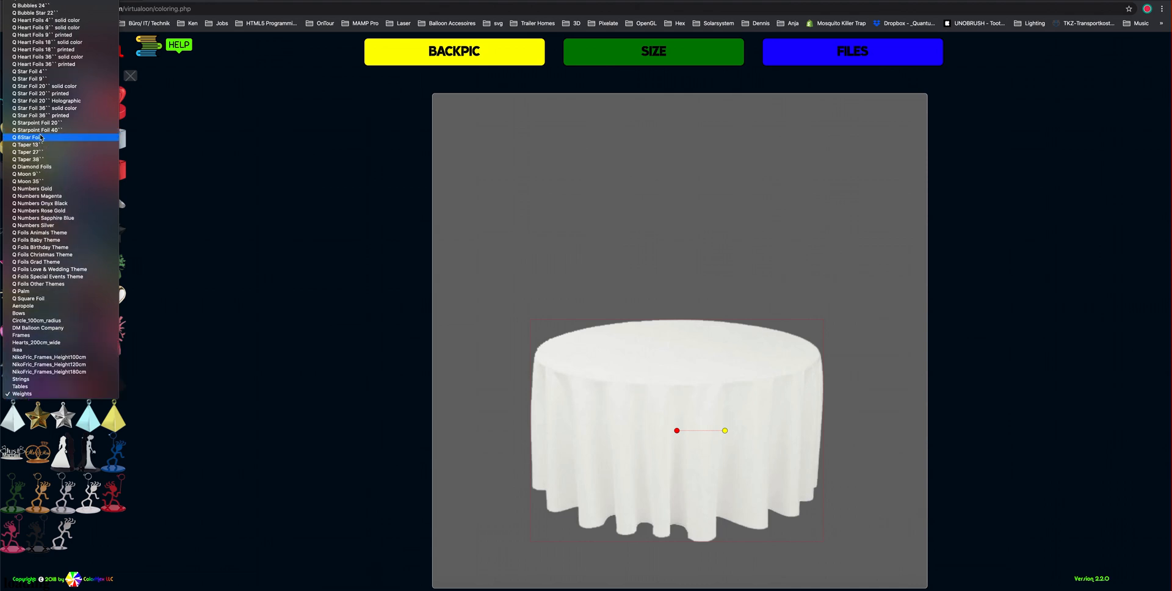
{"action": "scroll", "coordinate": [40, 137], "scroll_direction": "up", "scroll_amount": 2}
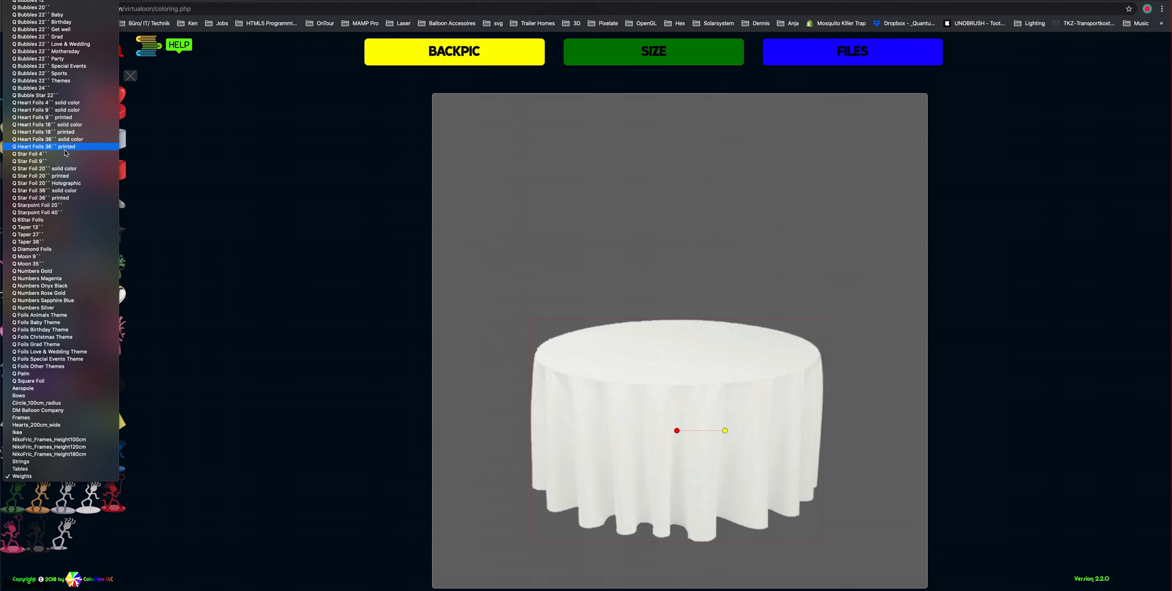
{"action": "scroll", "coordinate": [65, 201], "scroll_direction": "up", "scroll_amount": 10}
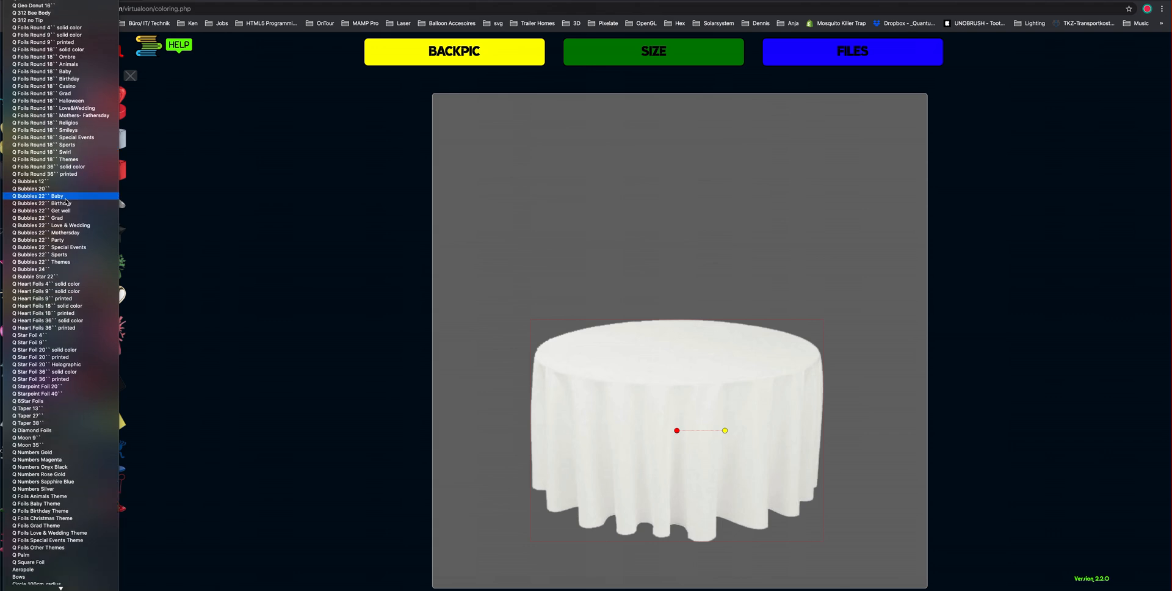
{"action": "scroll", "coordinate": [66, 200], "scroll_direction": "up", "scroll_amount": 8}
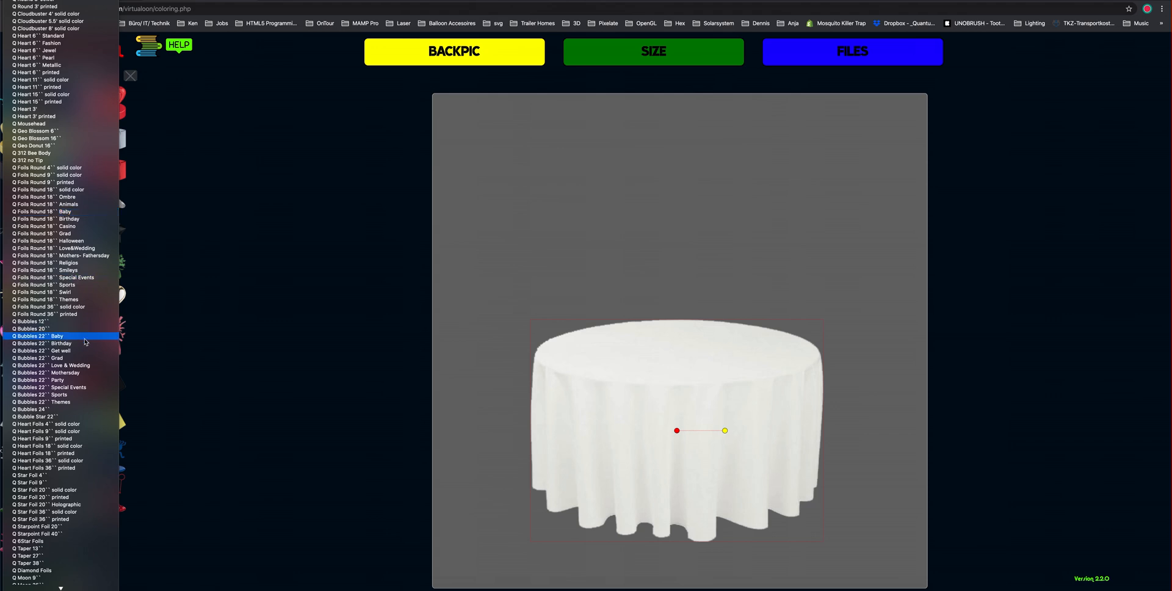
{"action": "scroll", "coordinate": [81, 299], "scroll_direction": "up", "scroll_amount": 2}
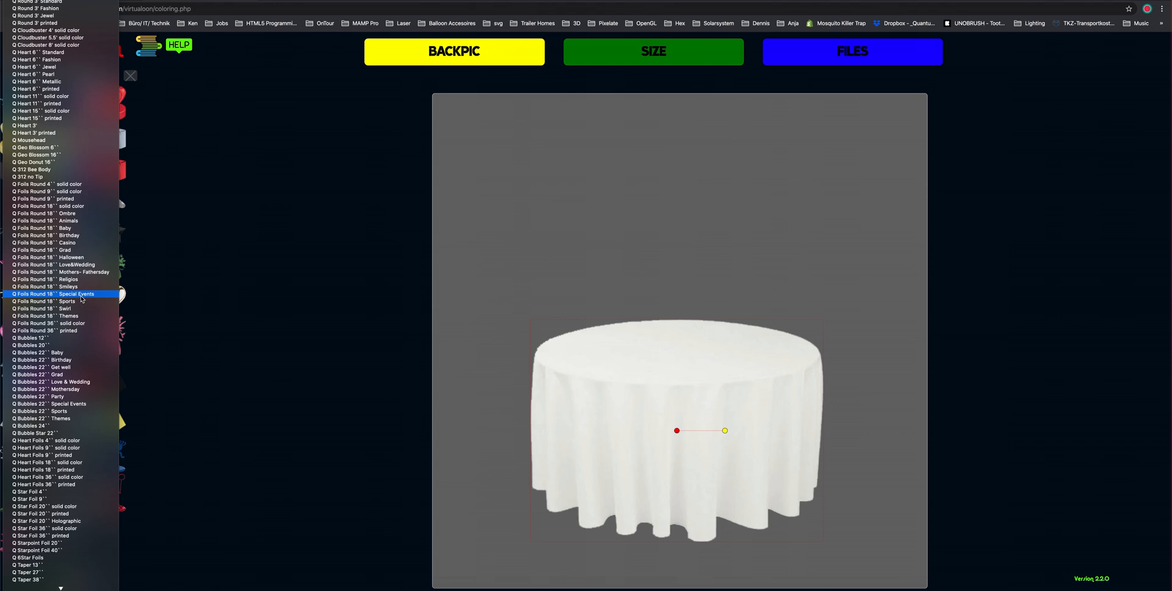
{"action": "scroll", "coordinate": [81, 299], "scroll_direction": "up", "scroll_amount": 3}
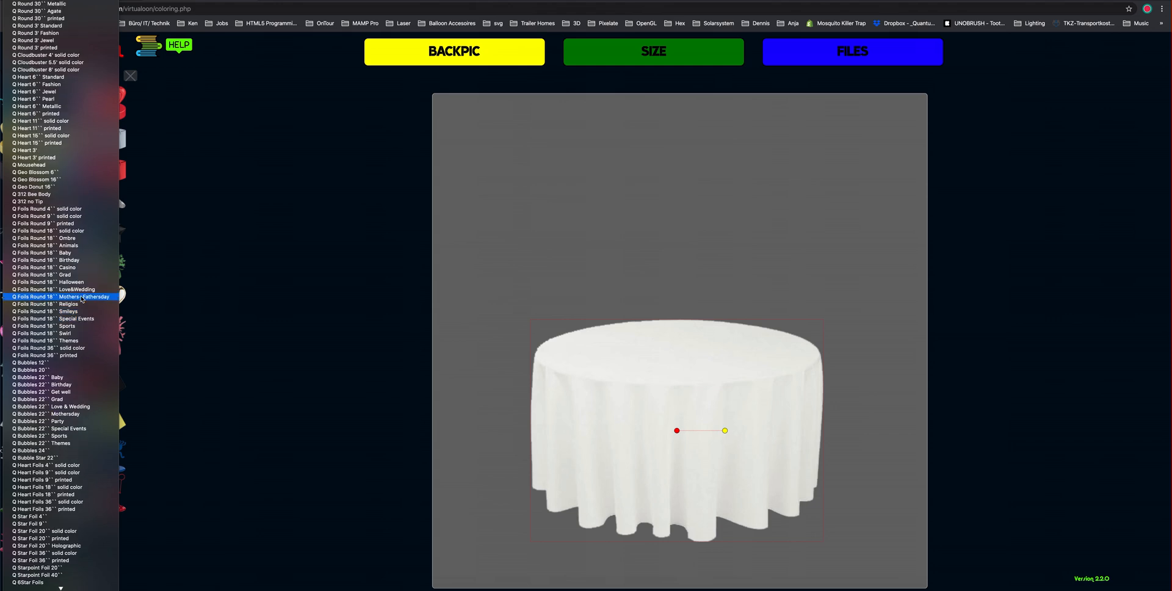
{"action": "left_click", "coordinate": [79, 377]}
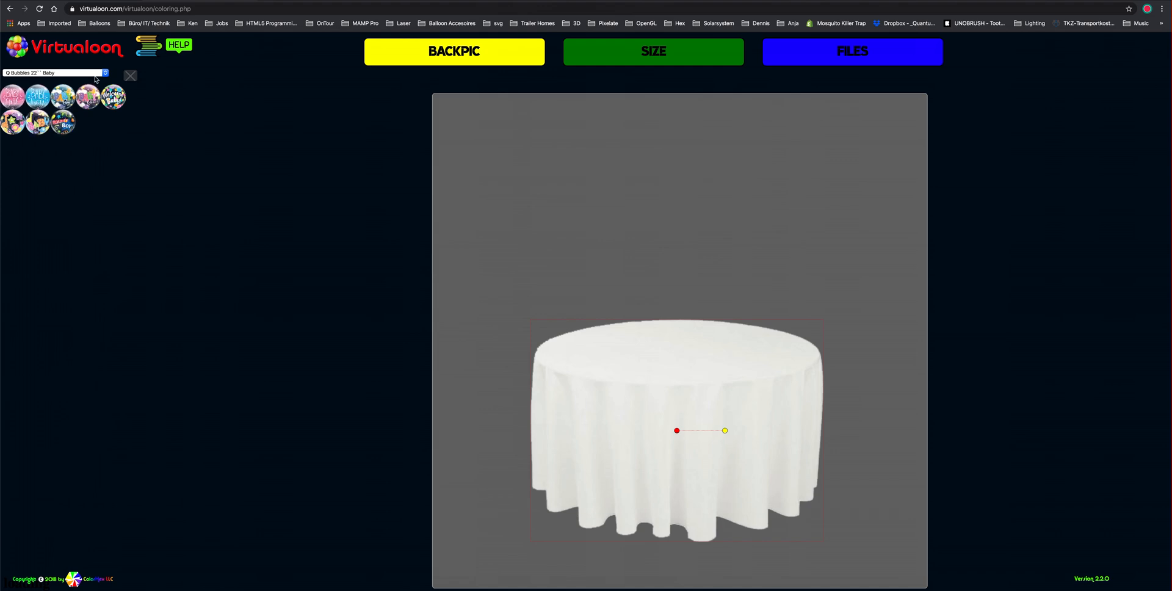
- Add the plain clear bubble from the Q Bubbles 20'' category and position it centrally above the table
{"action": "left_click", "coordinate": [105, 72]}
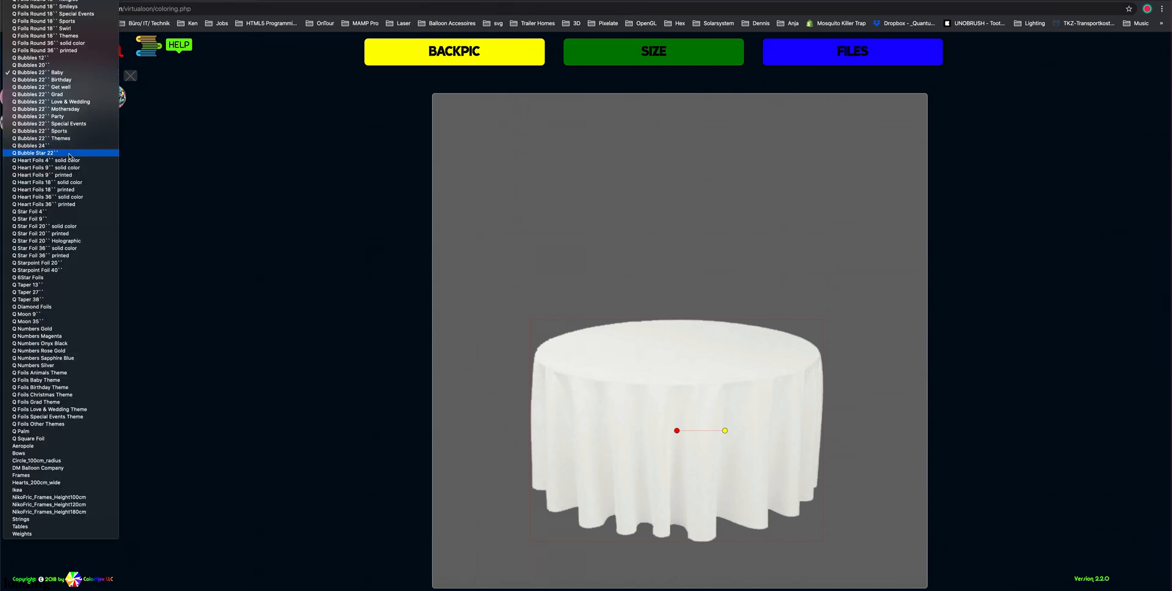
{"action": "left_click", "coordinate": [61, 64]}
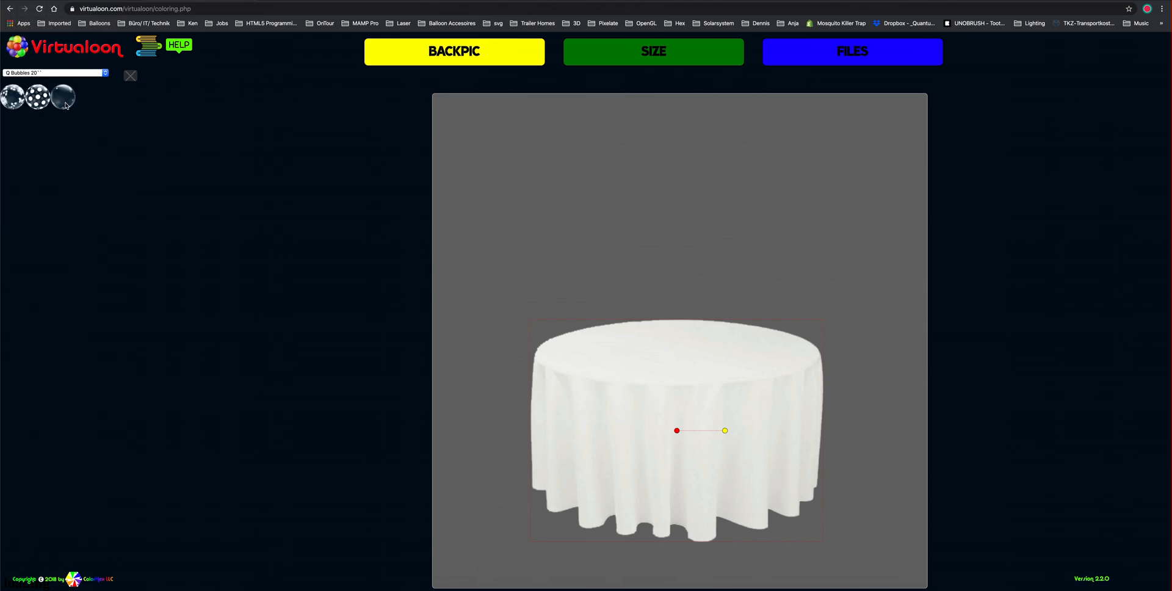
{"action": "left_click", "coordinate": [63, 98]}
{"action": "left_click", "coordinate": [479, 140]}
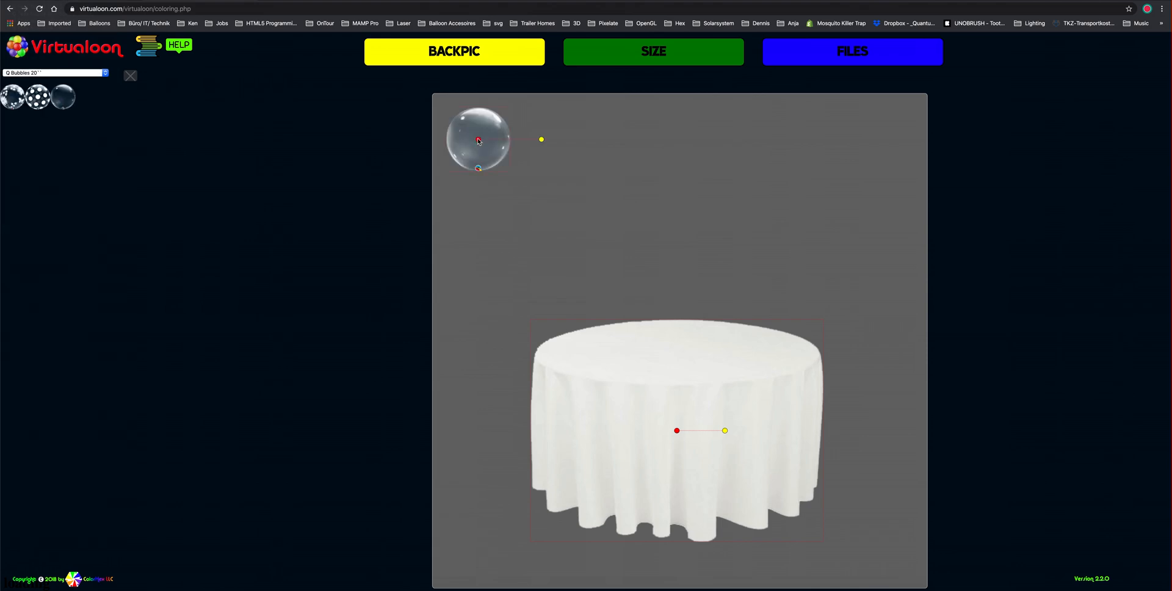
{"action": "left_click_drag", "start_coordinate": [478, 140], "coordinate": [651, 184]}
- Add the red balloon with white dots from the Q Round 11'' Polka Dots category and place it inside the clear bubble
{"action": "left_click", "coordinate": [105, 73]}
{"action": "scroll", "coordinate": [63, 82], "scroll_direction": "up", "scroll_amount": 10}
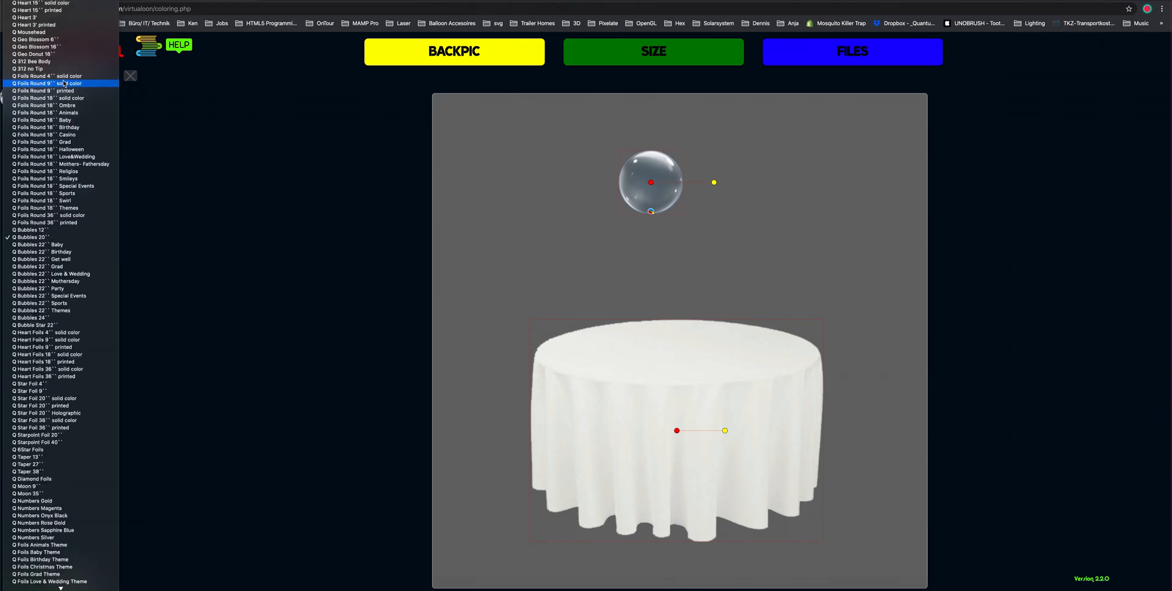
{"action": "scroll", "coordinate": [63, 82], "scroll_direction": "up", "scroll_amount": 10}
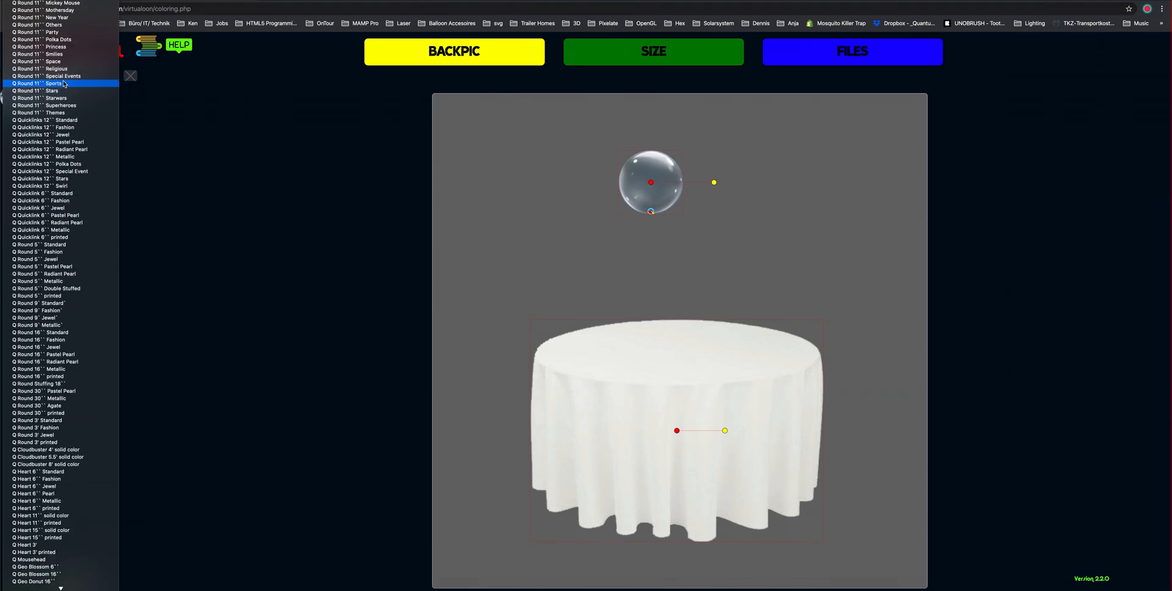
{"action": "left_click", "coordinate": [56, 44]}
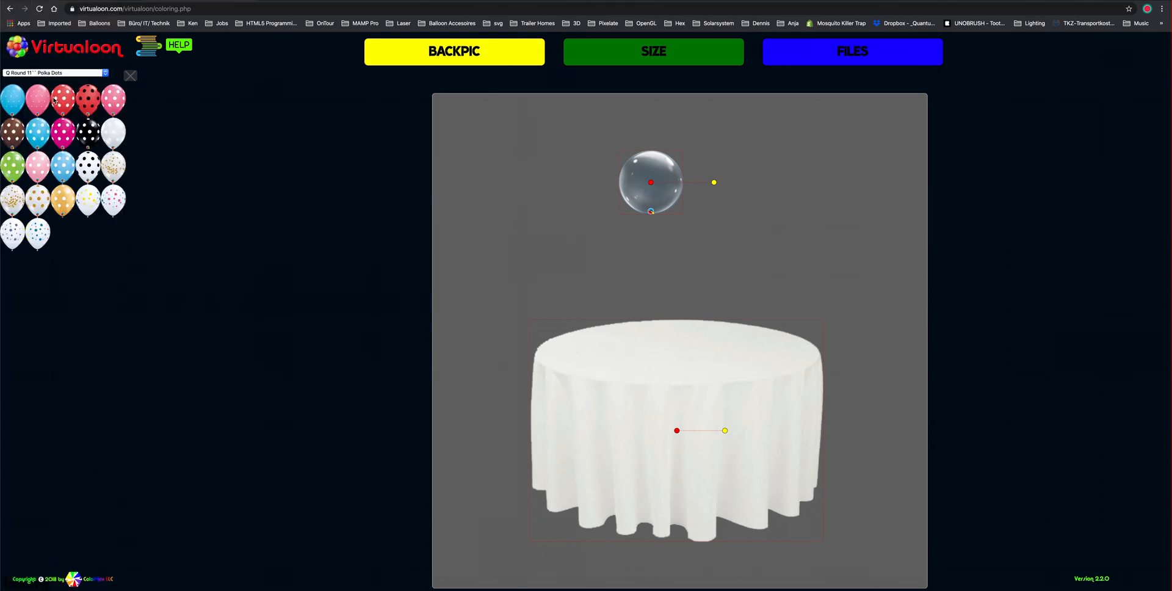
{"action": "left_click", "coordinate": [63, 100]}
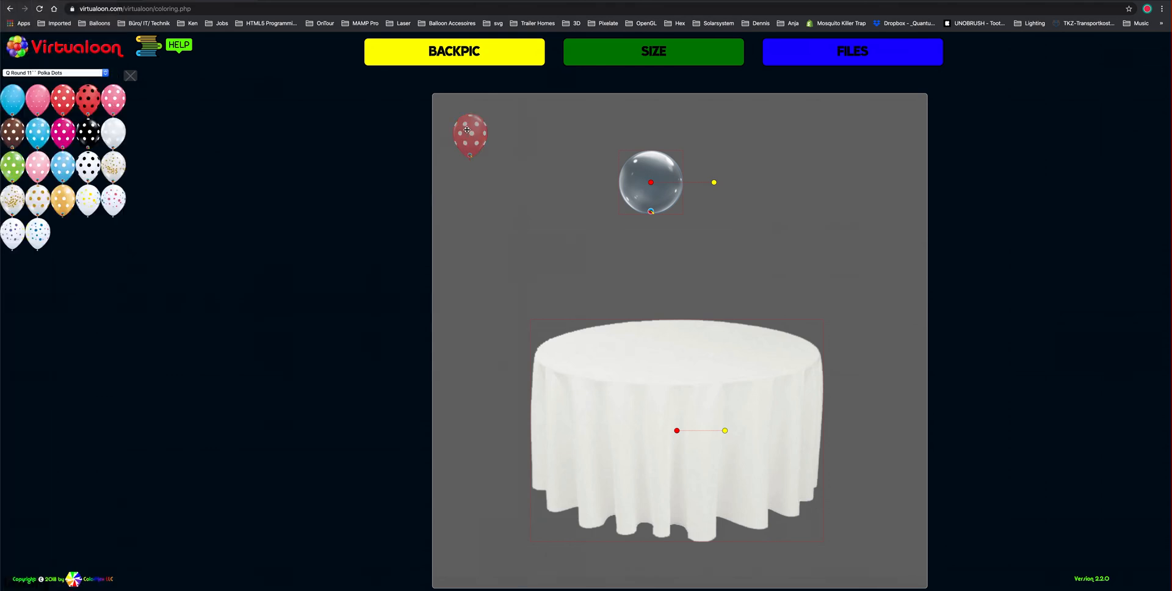
{"action": "left_click_drag", "start_coordinate": [470, 137], "coordinate": [650, 190]}
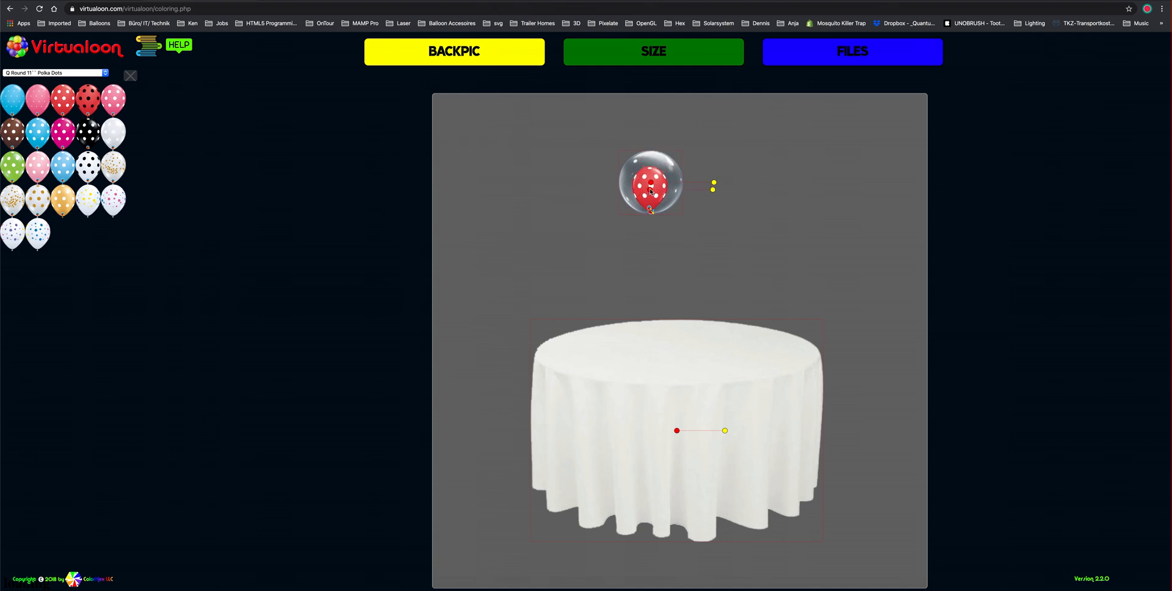
{"action": "left_click", "coordinate": [676, 167]}
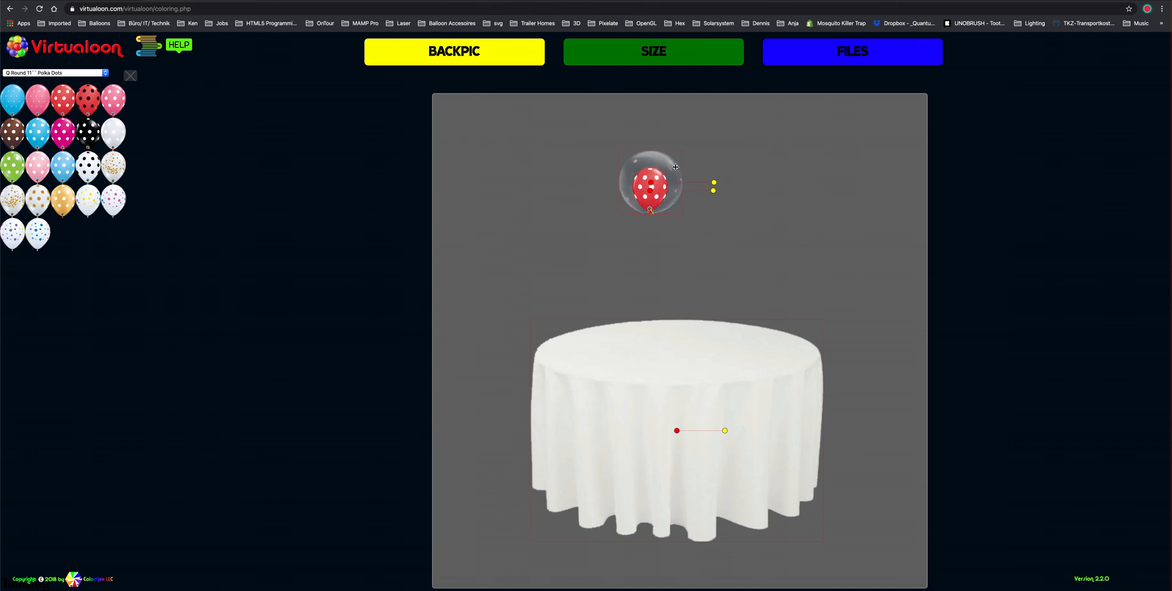
{"action": "right_click", "coordinate": [652, 191]}
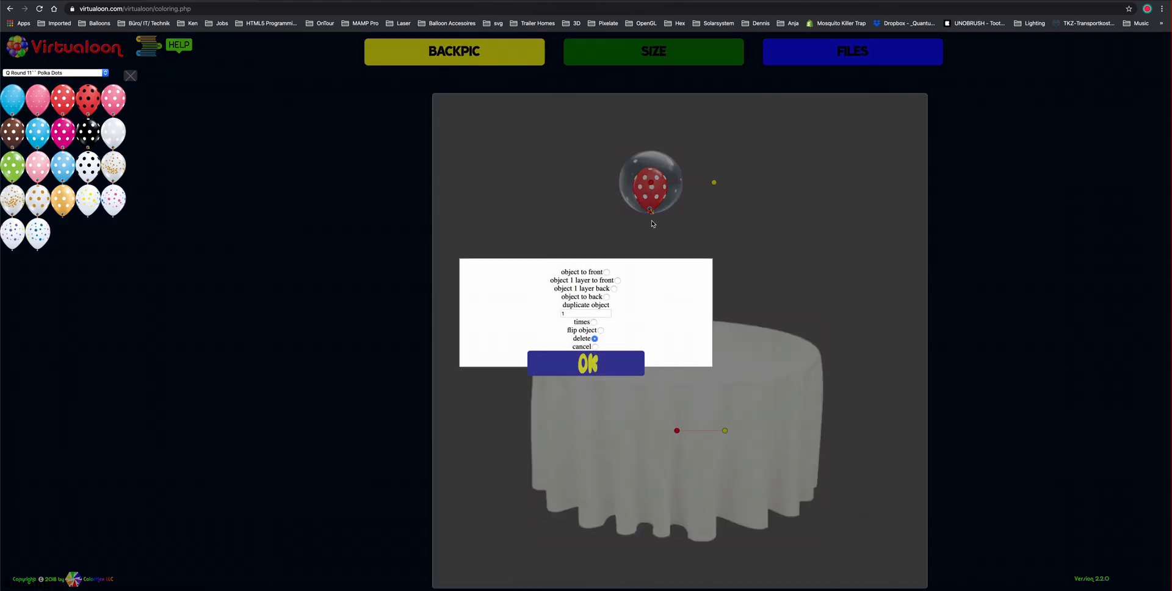
{"action": "left_click", "coordinate": [594, 347]}
{"action": "left_click", "coordinate": [597, 362]}
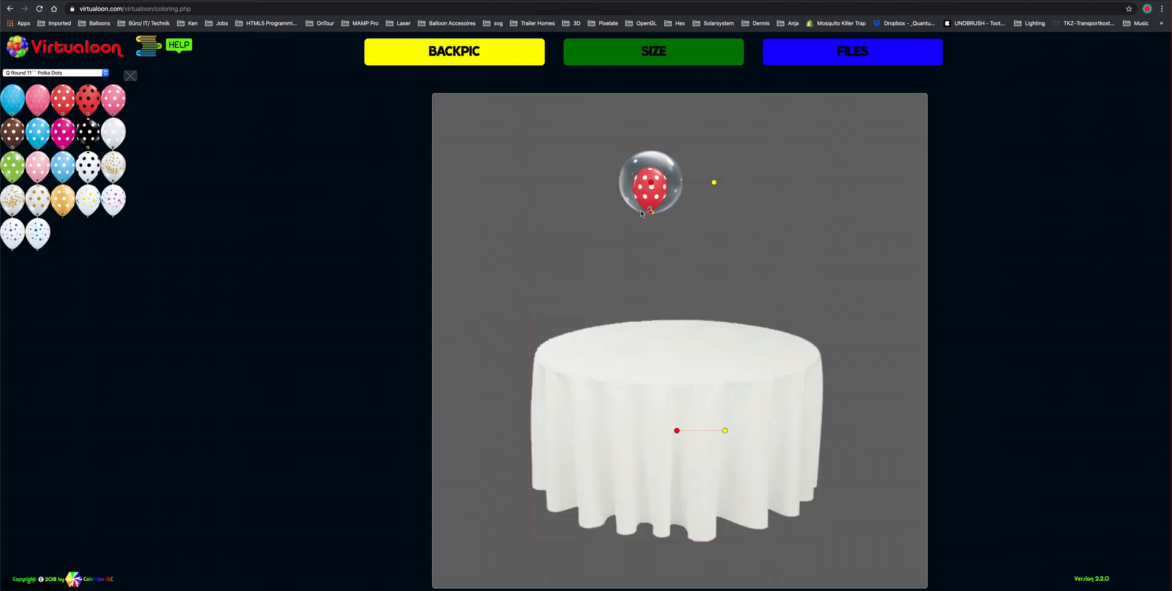
- Send the red polka-dot balloon one layer back so it lies behind the clear bubble
{"action": "mouse_move", "coordinate": [652, 187]}
{"action": "left_mouse_down"}
{"action": "mouse_move", "coordinate": [677, 185]}
{"action": "mouse_move", "coordinate": [651, 193]}
{"action": "left_mouse_up"}
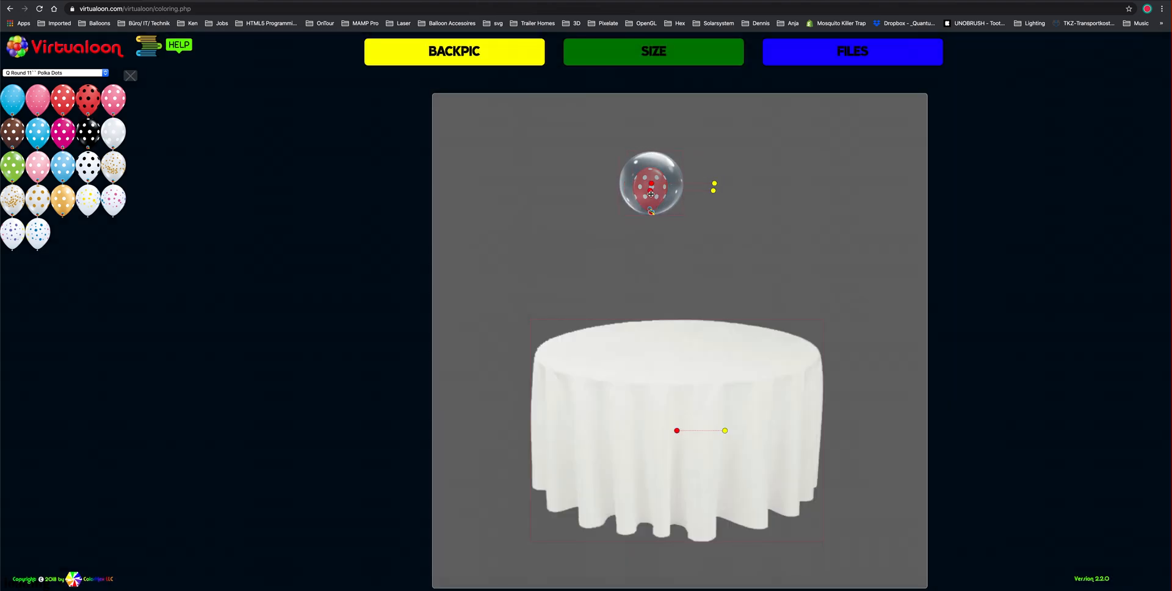
{"action": "double_click", "coordinate": [651, 194]}
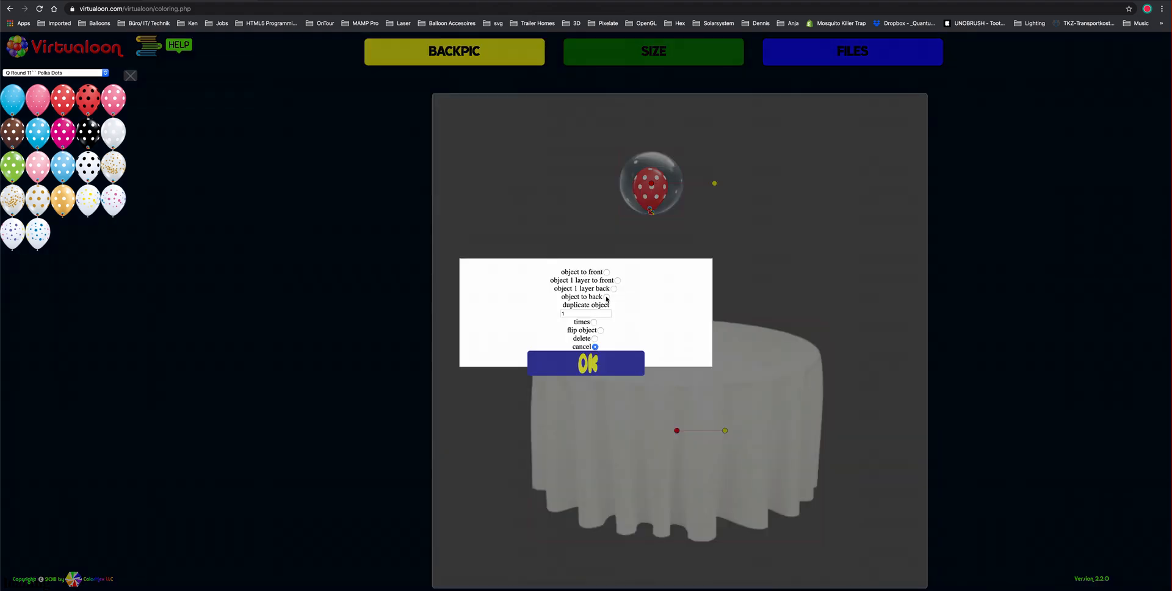
{"action": "left_click", "coordinate": [613, 288]}
{"action": "left_click", "coordinate": [585, 367]}
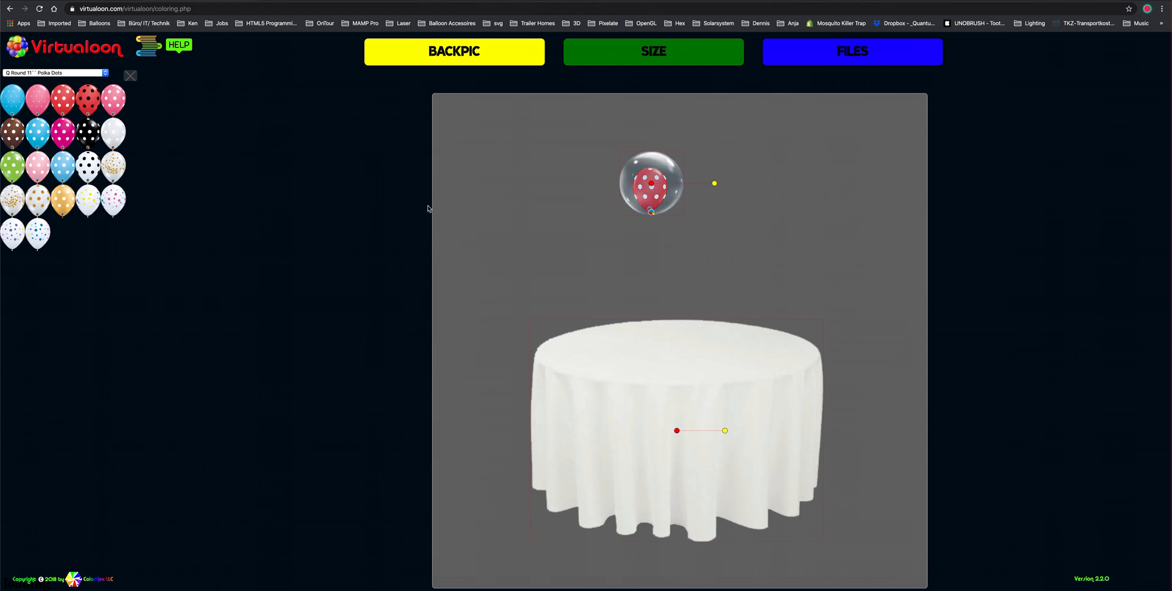
- Add two white-and-pink stuffed balloons from the Q Round Stuffing 18'' category and place one just above the table's right side
{"action": "left_click", "coordinate": [105, 73]}
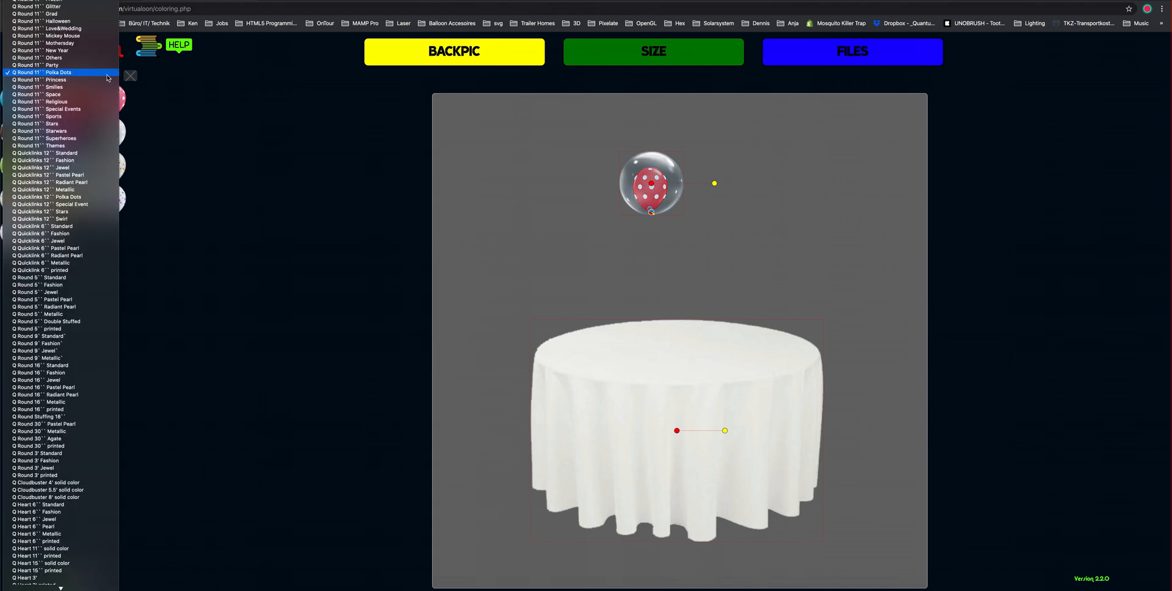
{"action": "scroll", "coordinate": [100, 80], "scroll_direction": "down", "scroll_amount": 3}
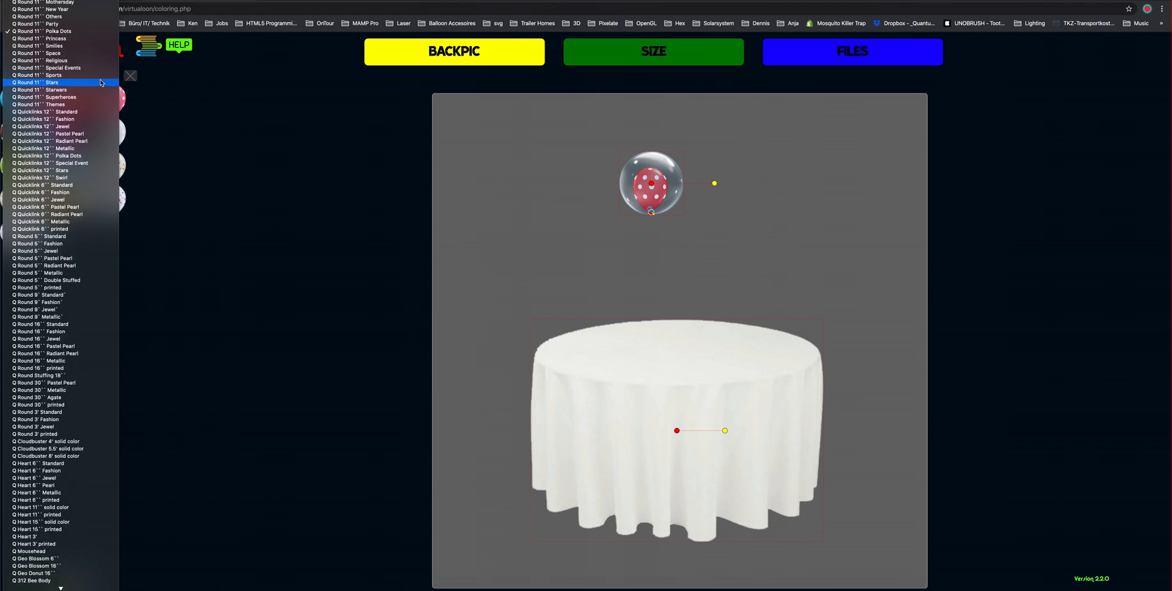
{"action": "scroll", "coordinate": [101, 83], "scroll_direction": "down", "scroll_amount": 5}
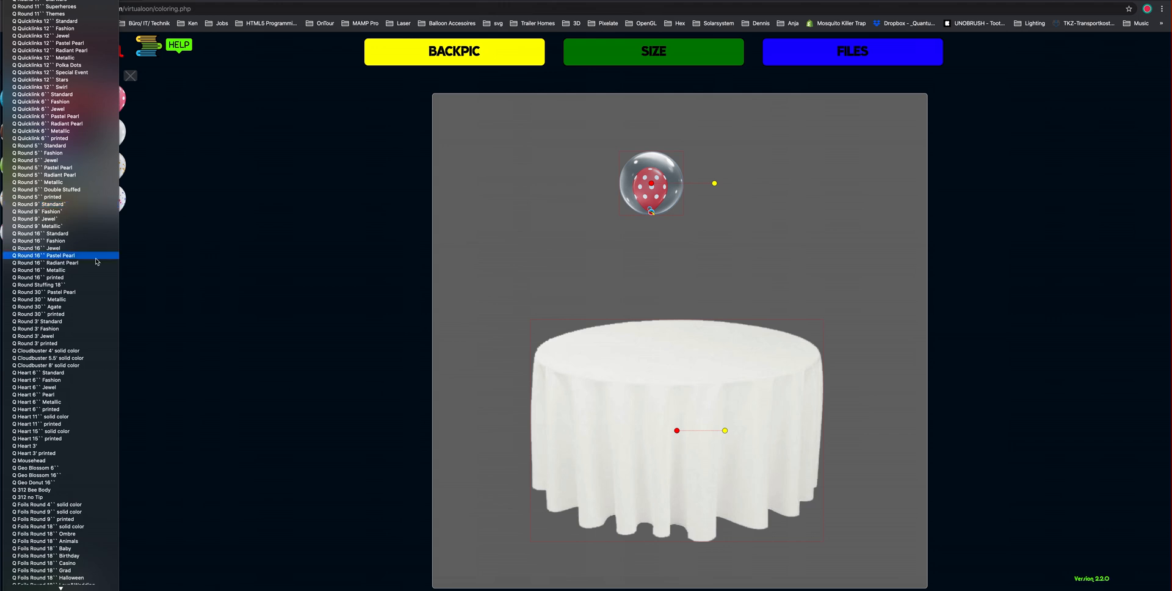
{"action": "scroll", "coordinate": [96, 262], "scroll_direction": "down", "scroll_amount": 1}
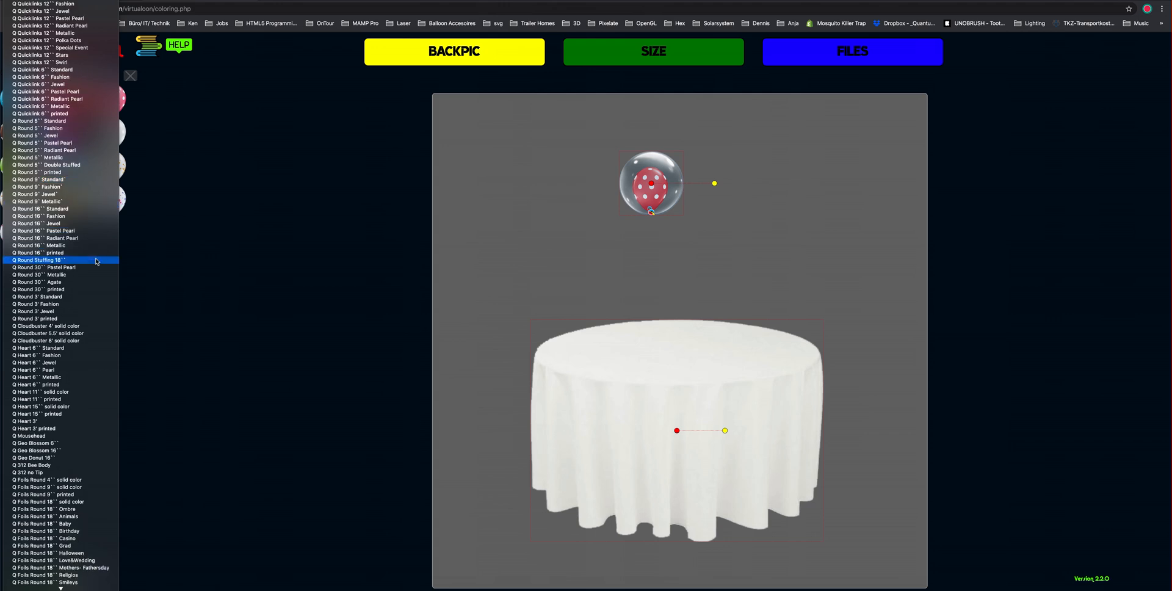
{"action": "left_click", "coordinate": [96, 261]}
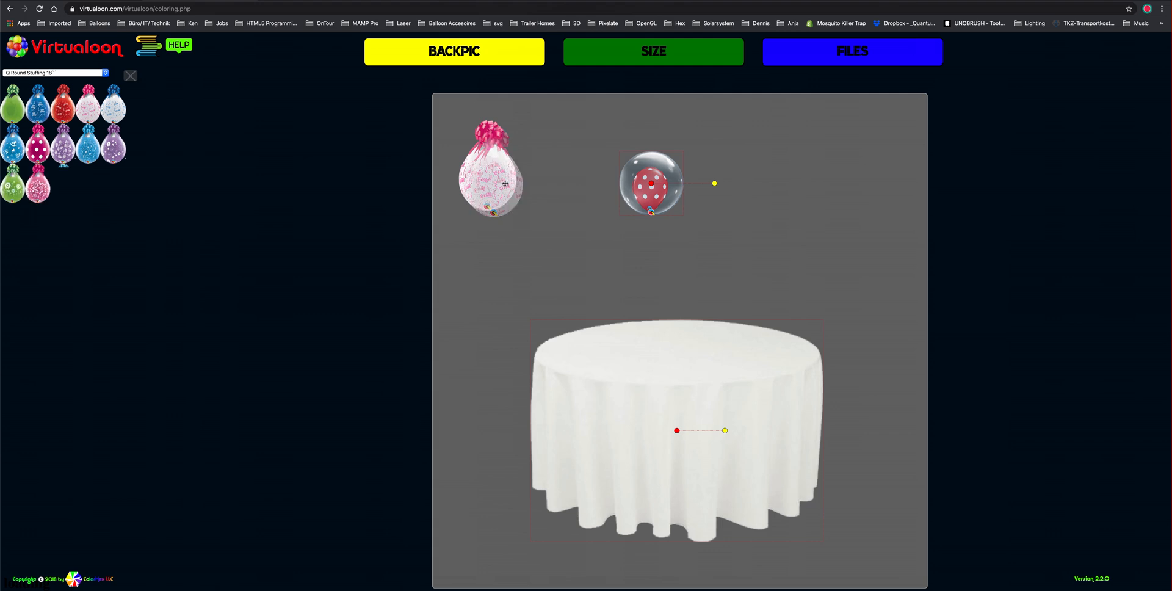
{"action": "left_click_drag", "start_coordinate": [505, 183], "coordinate": [753, 269]}
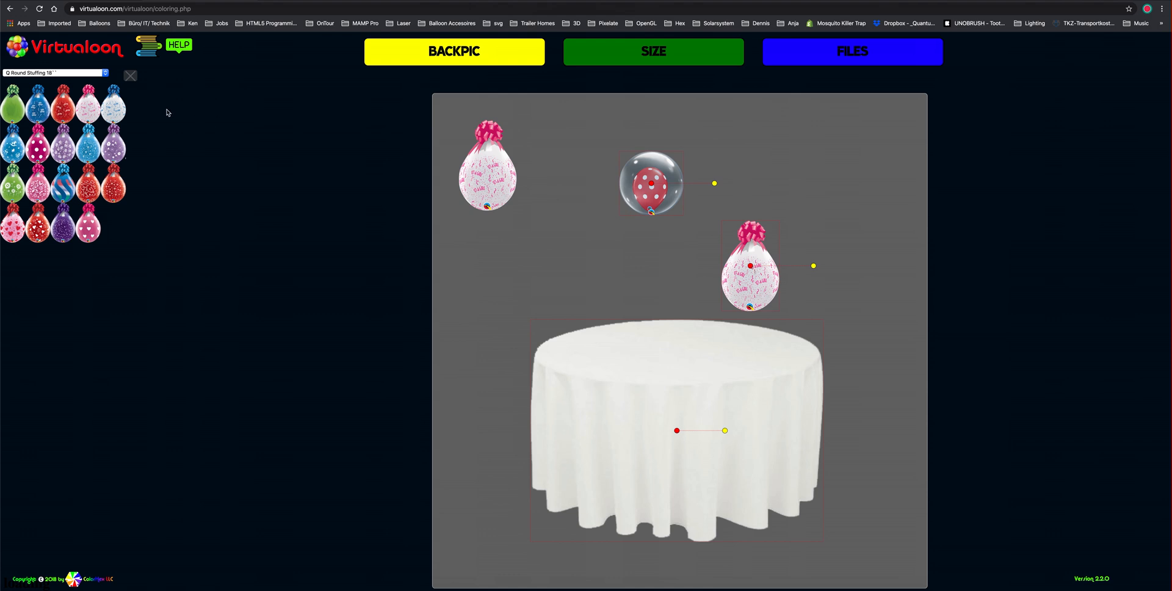
- Browse the items in the Frames category and the Strings category
{"action": "left_click", "coordinate": [105, 73]}
{"action": "scroll", "coordinate": [61, 240], "scroll_direction": "down", "scroll_amount": 10}
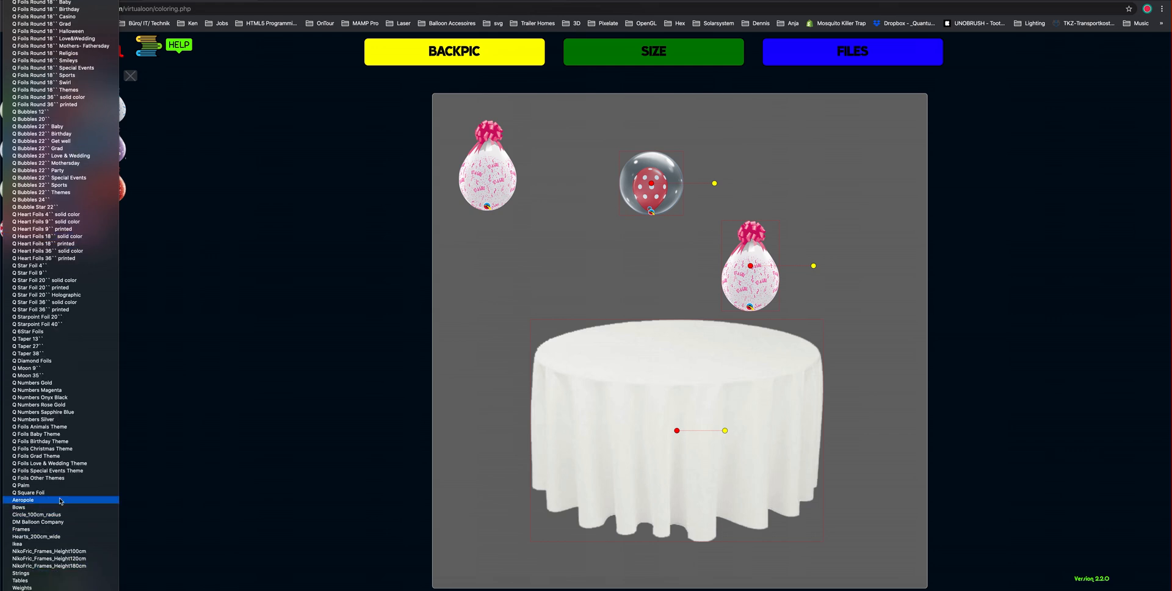
{"action": "left_click", "coordinate": [61, 529]}
{"action": "scroll", "coordinate": [52, 340], "scroll_direction": "down", "scroll_amount": 7}
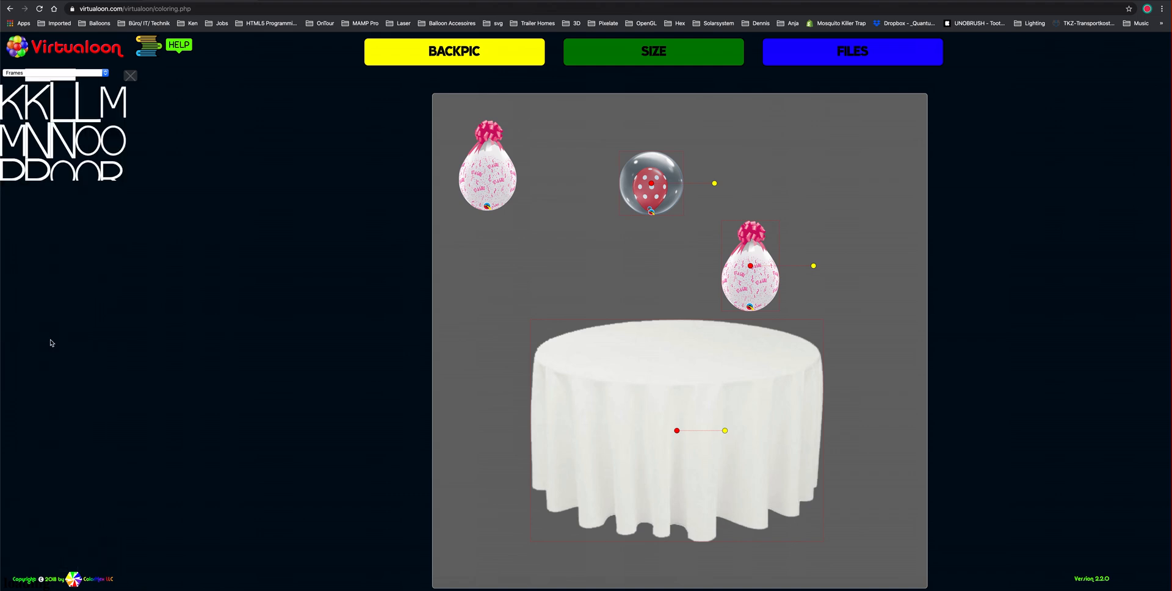
{"action": "left_click", "coordinate": [101, 73]}
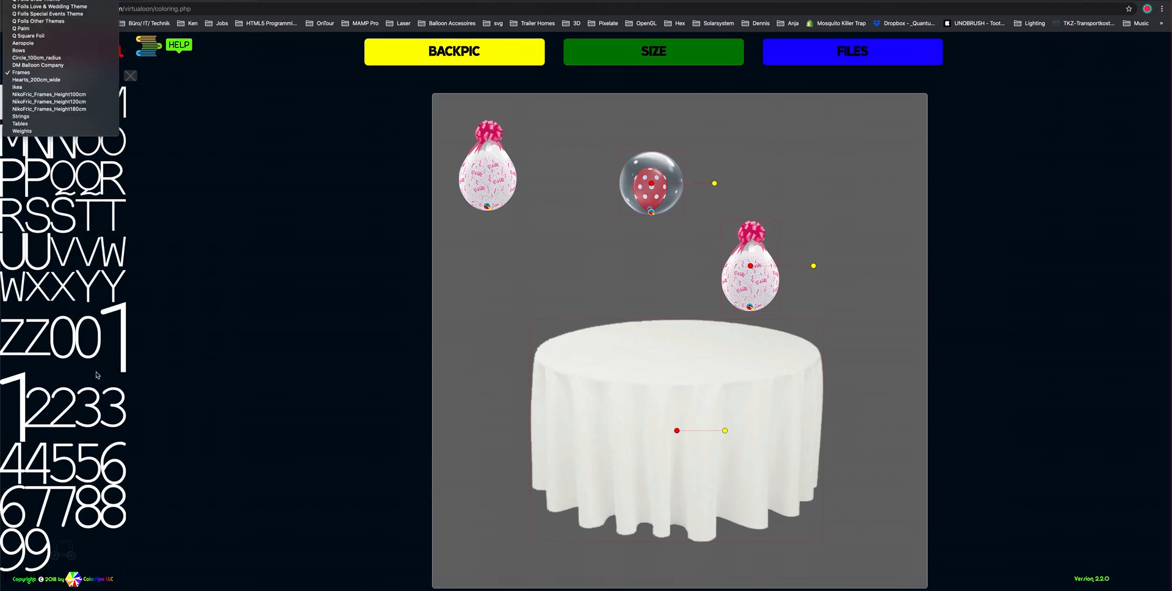
{"action": "left_click", "coordinate": [86, 118]}
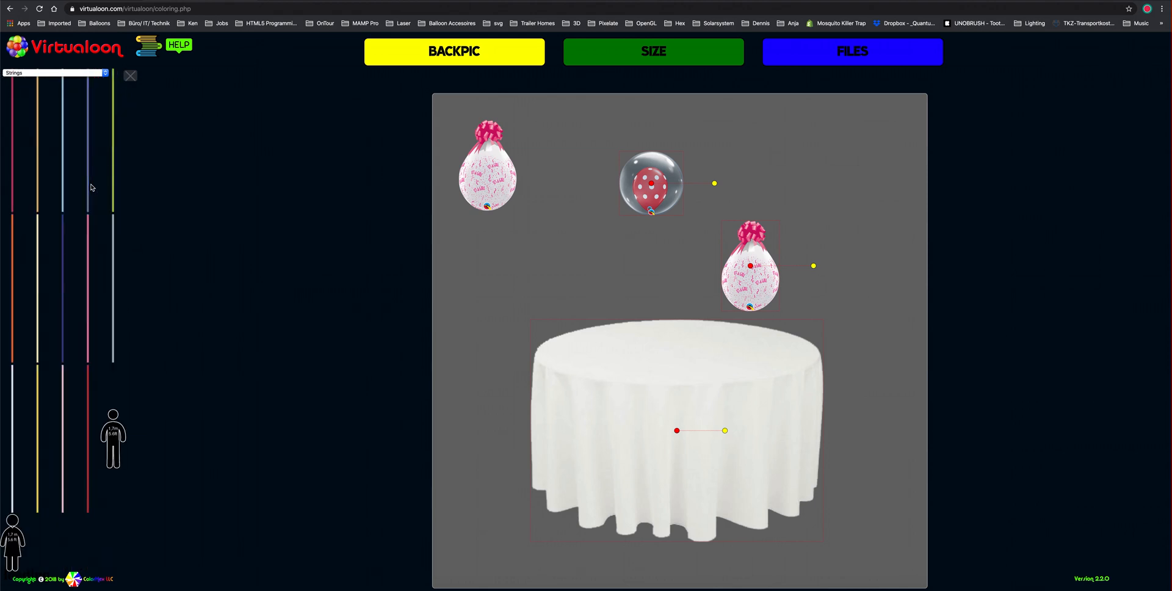
- Place the gold bow from the Bows category on the stuffed balloon just above the table and delete it again
{"action": "left_click", "coordinate": [106, 72]}
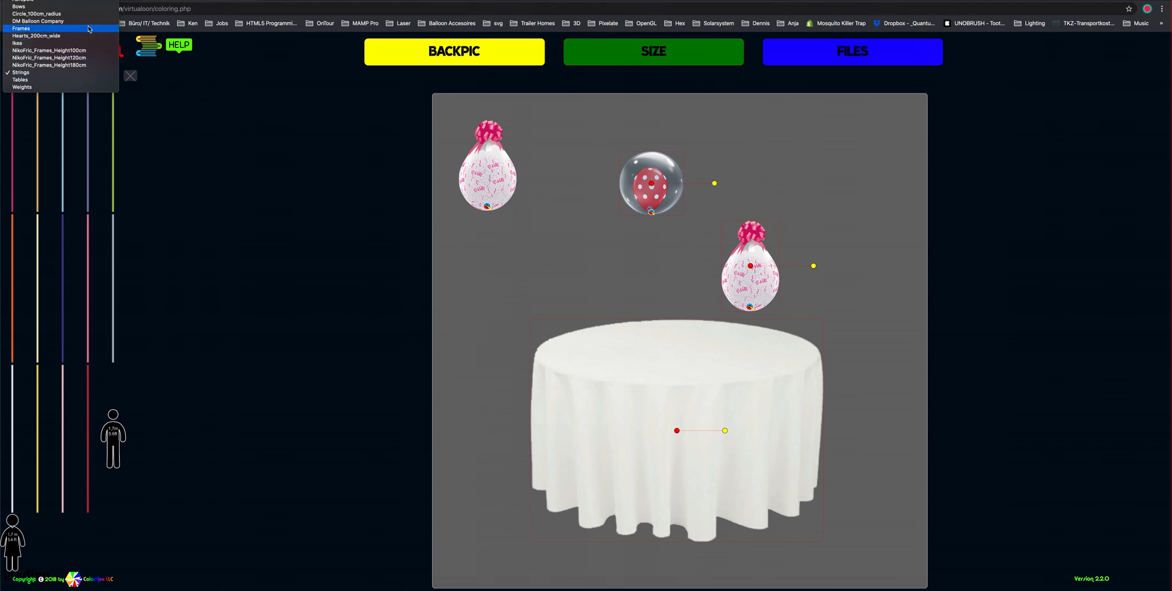
{"action": "scroll", "coordinate": [87, 23], "scroll_direction": "up", "scroll_amount": 2}
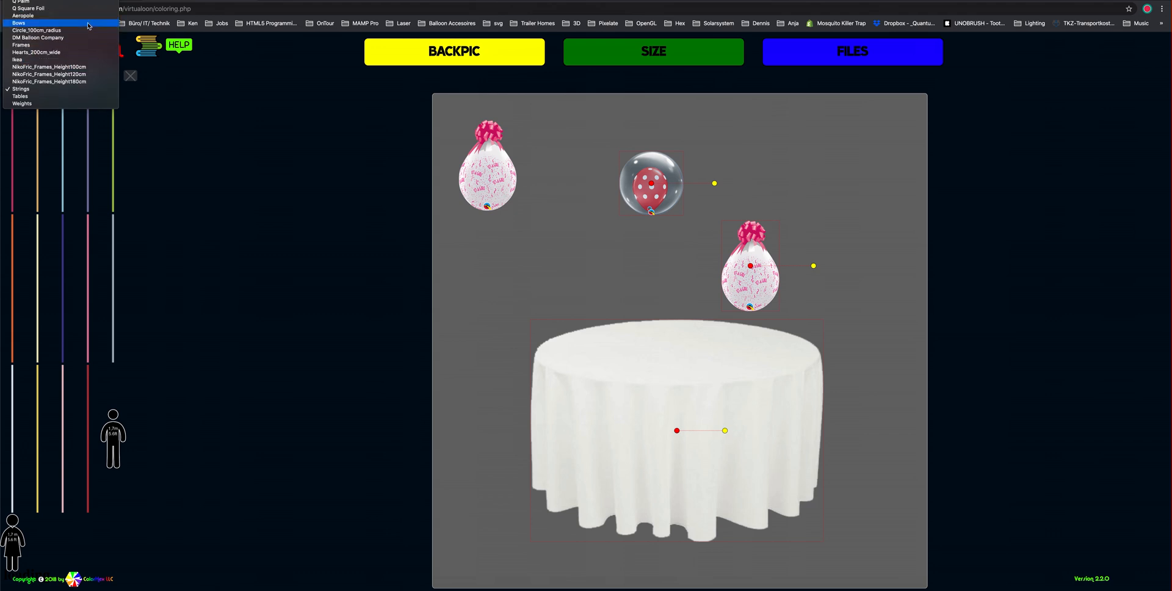
{"action": "left_click", "coordinate": [88, 23]}
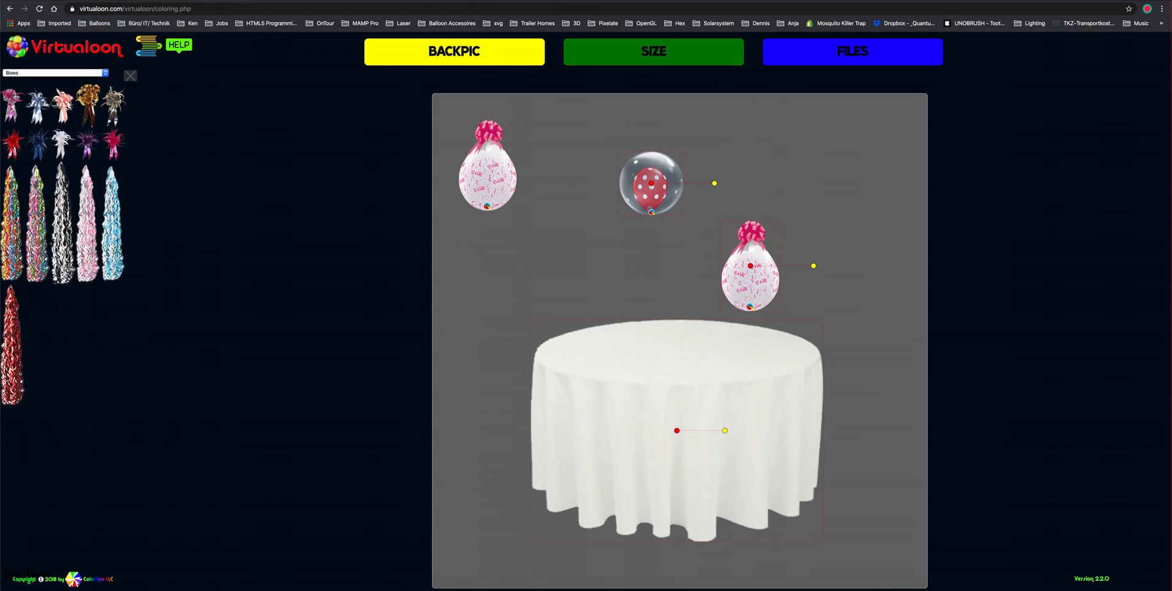
{"action": "left_click", "coordinate": [93, 101]}
{"action": "left_click_drag", "start_coordinate": [619, 218], "coordinate": [751, 287]}
{"action": "right_click", "coordinate": [752, 286]}
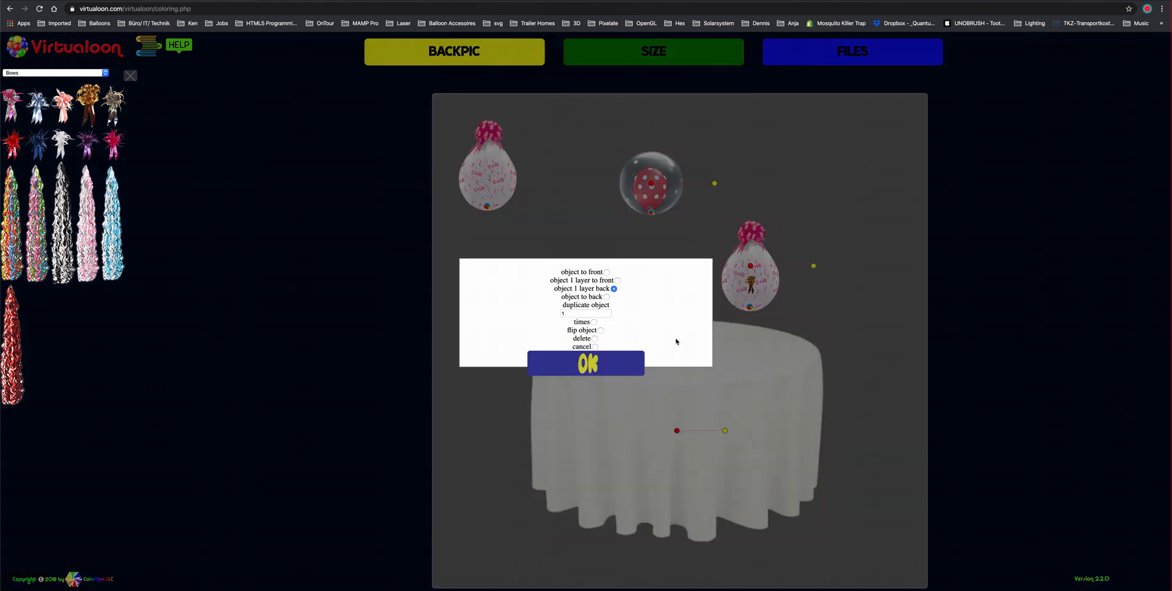
{"action": "left_click", "coordinate": [589, 367]}
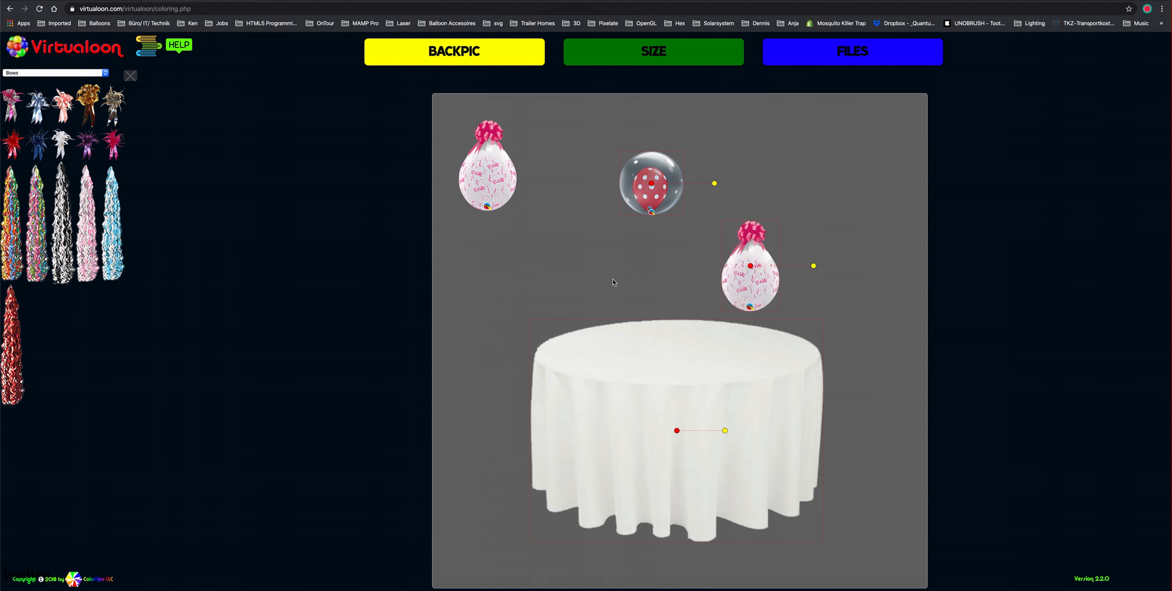
- Look through the item category list from Bows back to the B Round 11'' categories, keeping Bows selected
{"action": "left_click", "coordinate": [105, 72]}
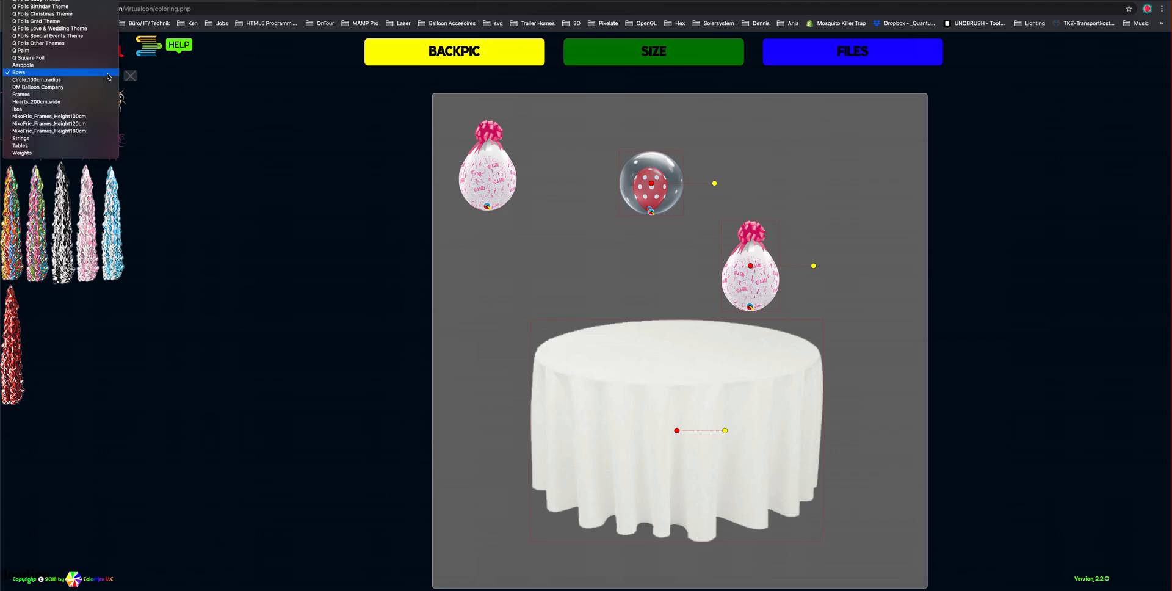
{"action": "scroll", "coordinate": [102, 75], "scroll_direction": "up", "scroll_amount": 15}
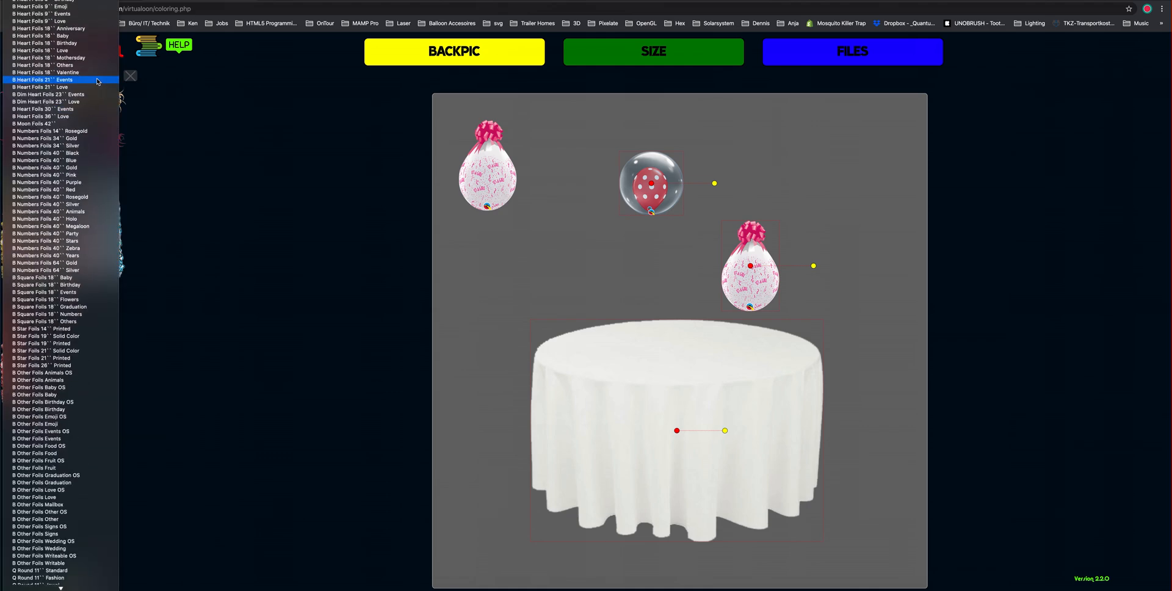
{"action": "scroll", "coordinate": [97, 85], "scroll_direction": "up", "scroll_amount": 5}
{"action": "scroll", "coordinate": [96, 94], "scroll_direction": "up", "scroll_amount": 10}
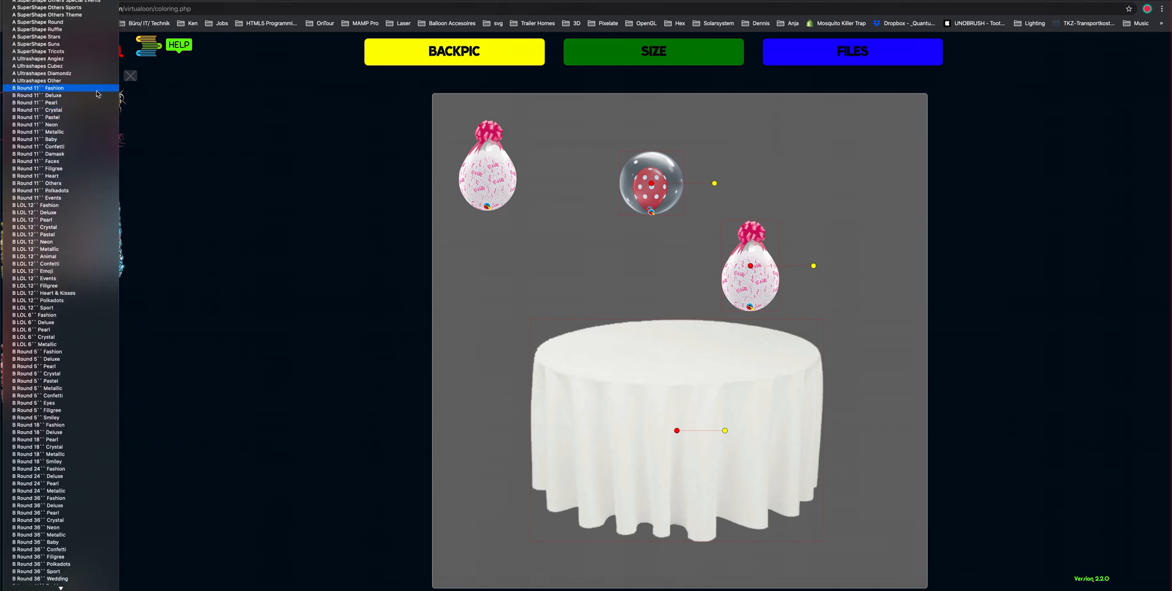
{"action": "left_click", "coordinate": [135, 80]}
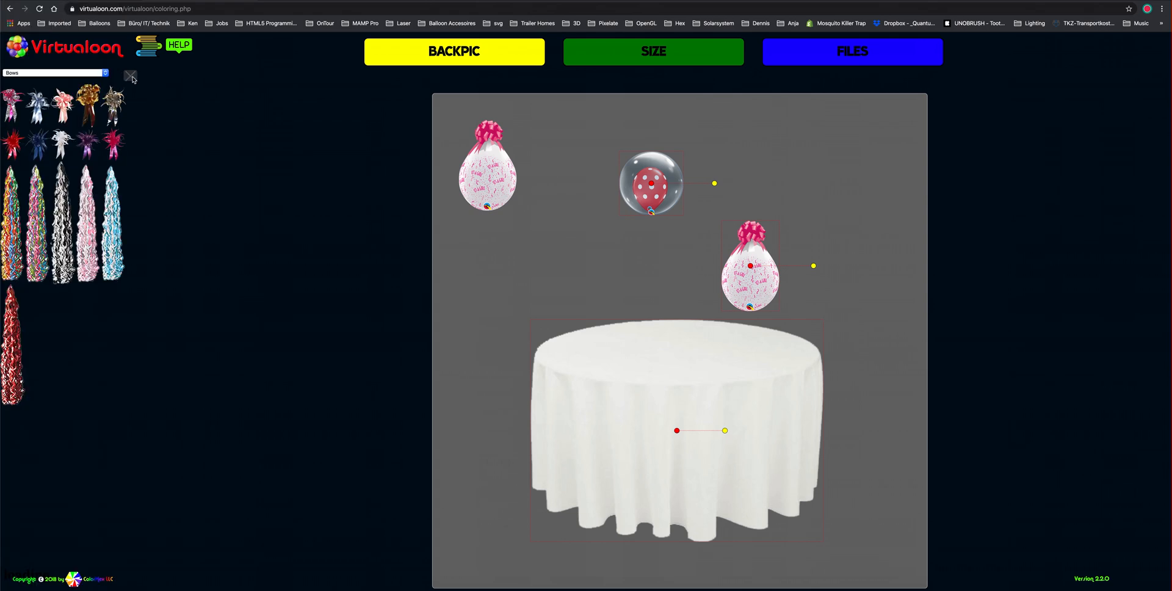
- Close the item library and return to the tool overview page, discarding the unsaved table design
{"action": "left_click", "coordinate": [132, 78]}
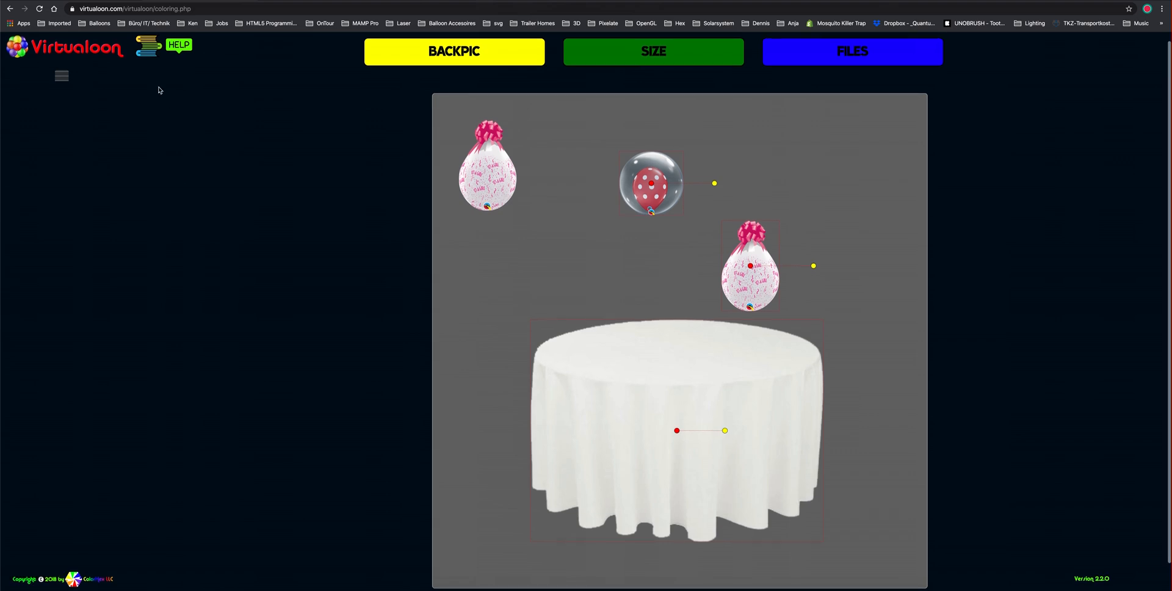
{"action": "left_click", "coordinate": [152, 55]}
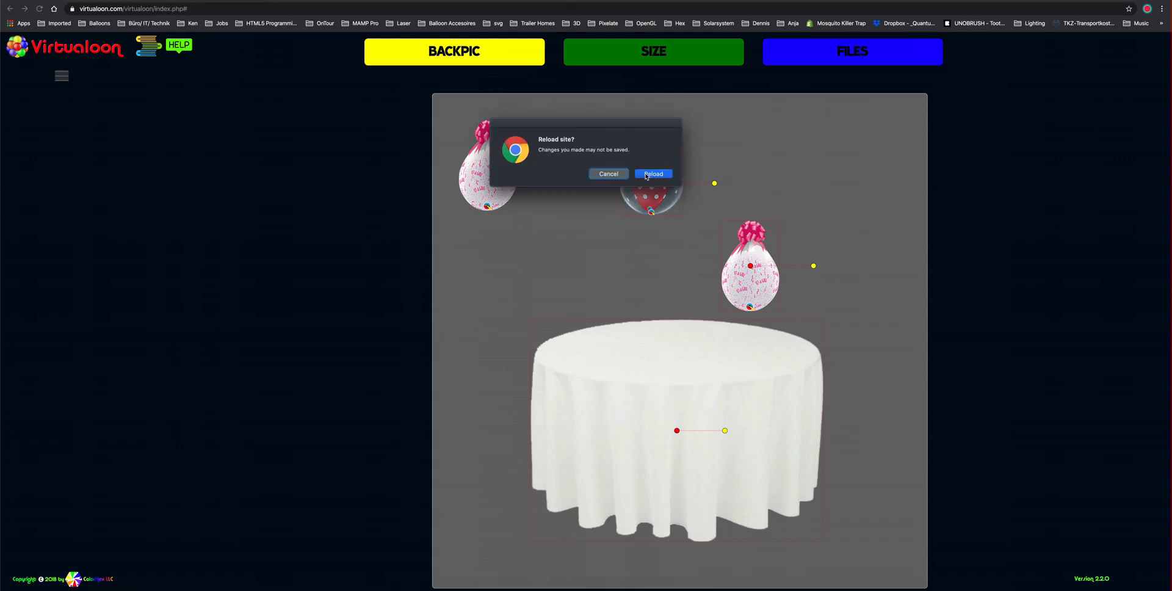
{"action": "left_click", "coordinate": [652, 174]}
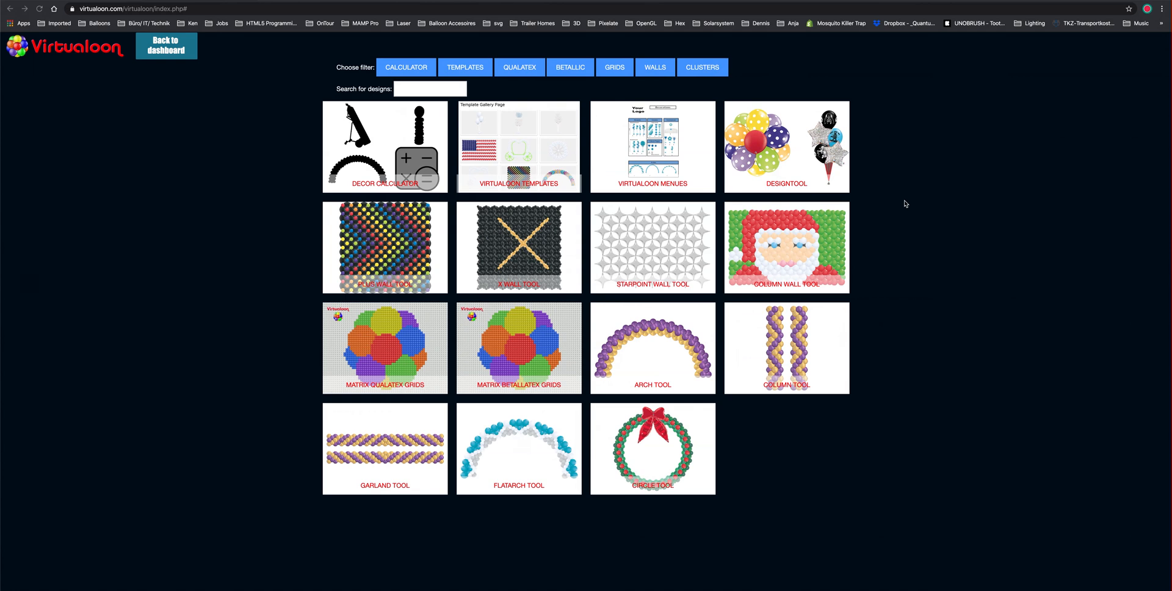